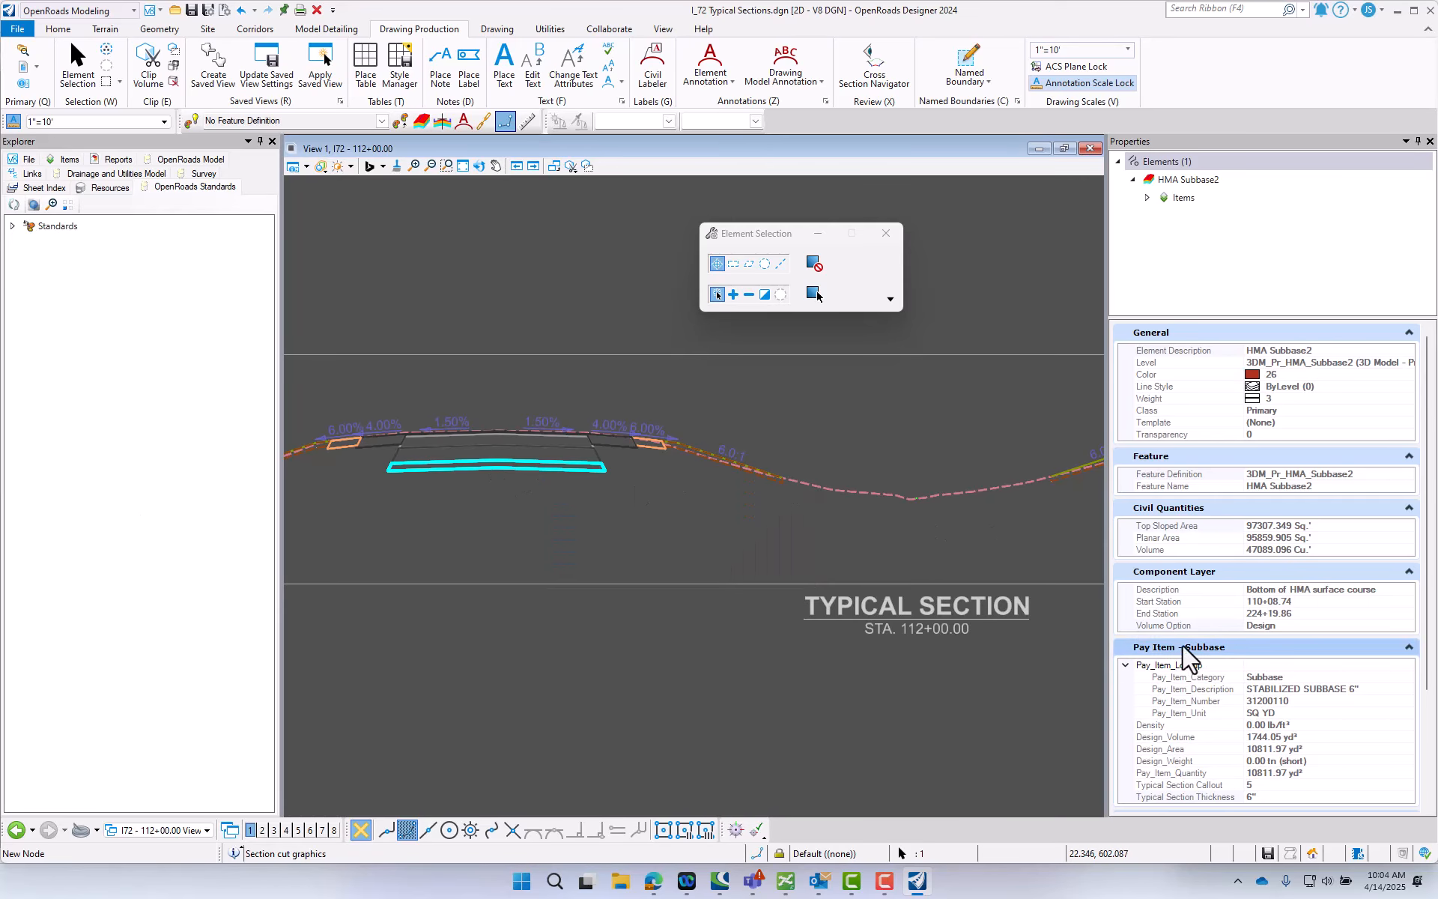
- Examine the selected HMA subbase's pay item and callout properties, and inspect the pavement layers of both roadways in the typical section
{"action": "scroll", "coordinate": [1211, 662], "scroll_direction": "down", "scroll_amount": 4}
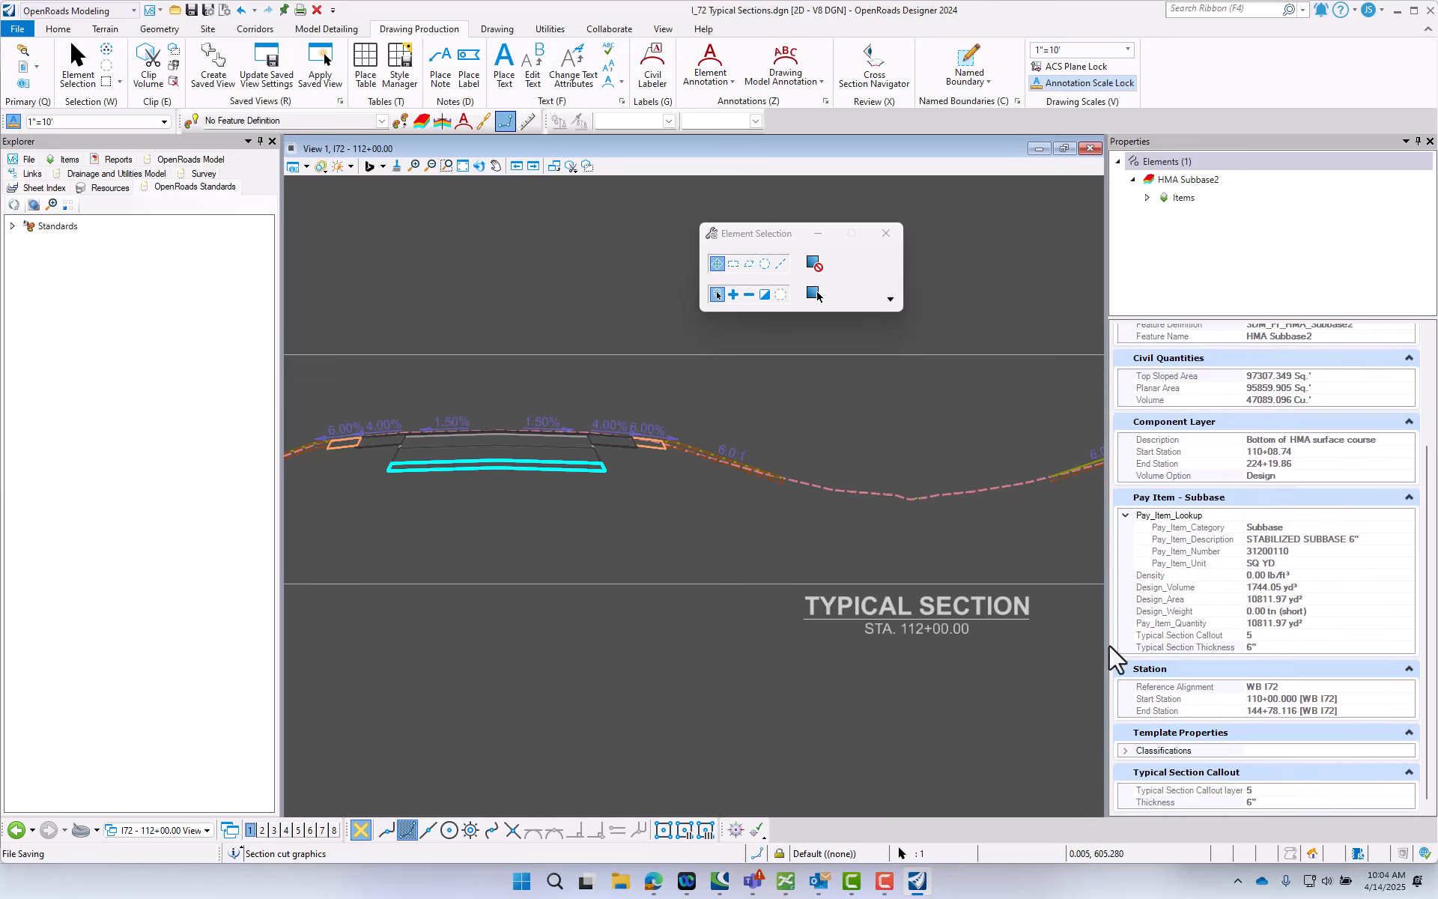
{"action": "left_click", "coordinate": [499, 501]}
{"action": "scroll", "coordinate": [542, 433], "scroll_direction": "up", "scroll_amount": 5}
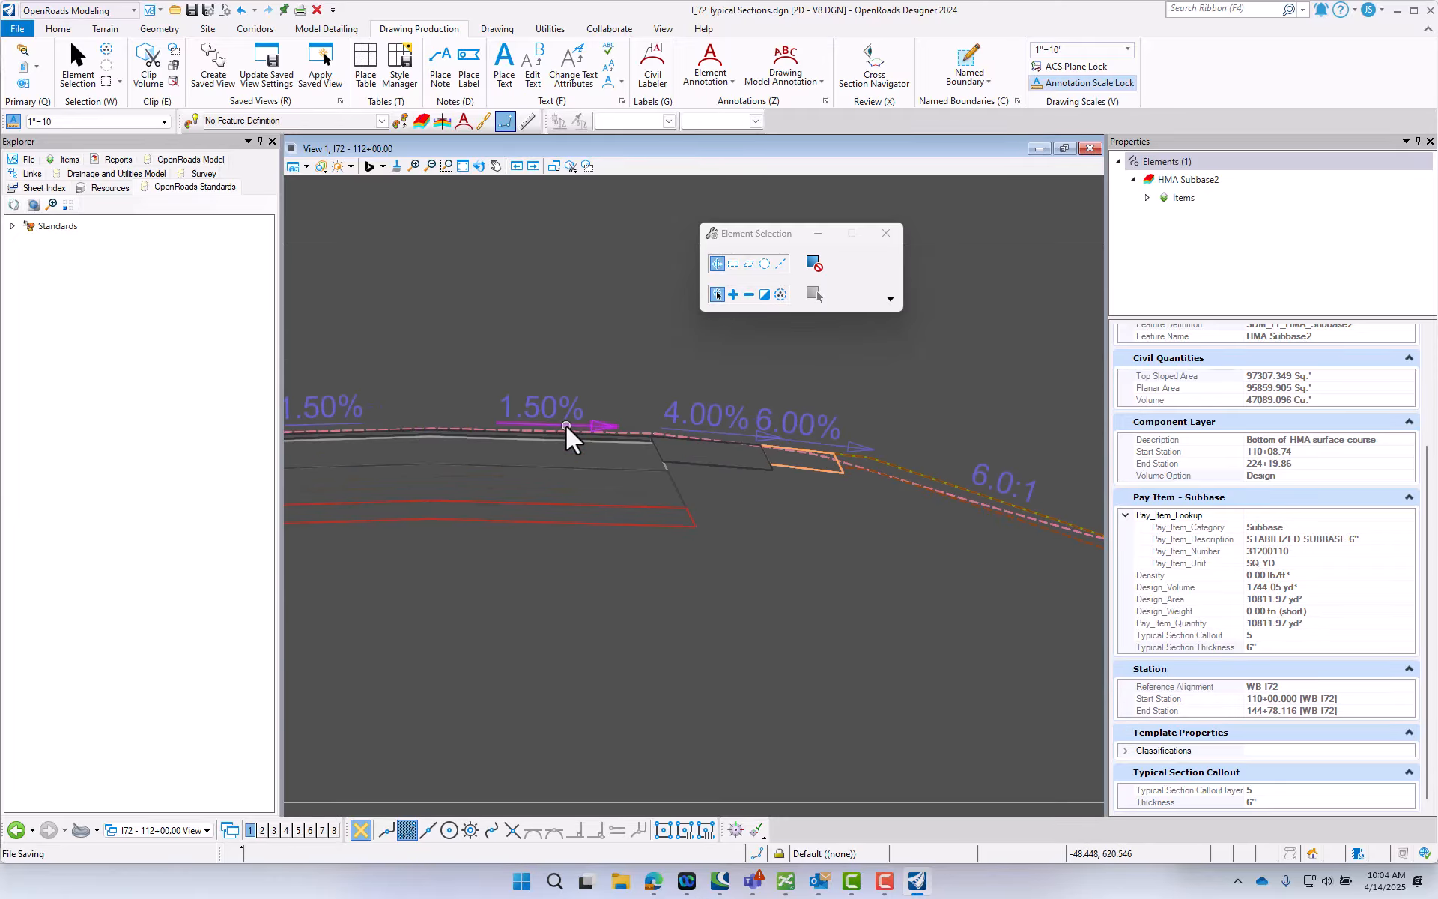
{"action": "scroll", "coordinate": [645, 438], "scroll_direction": "up", "scroll_amount": 3}
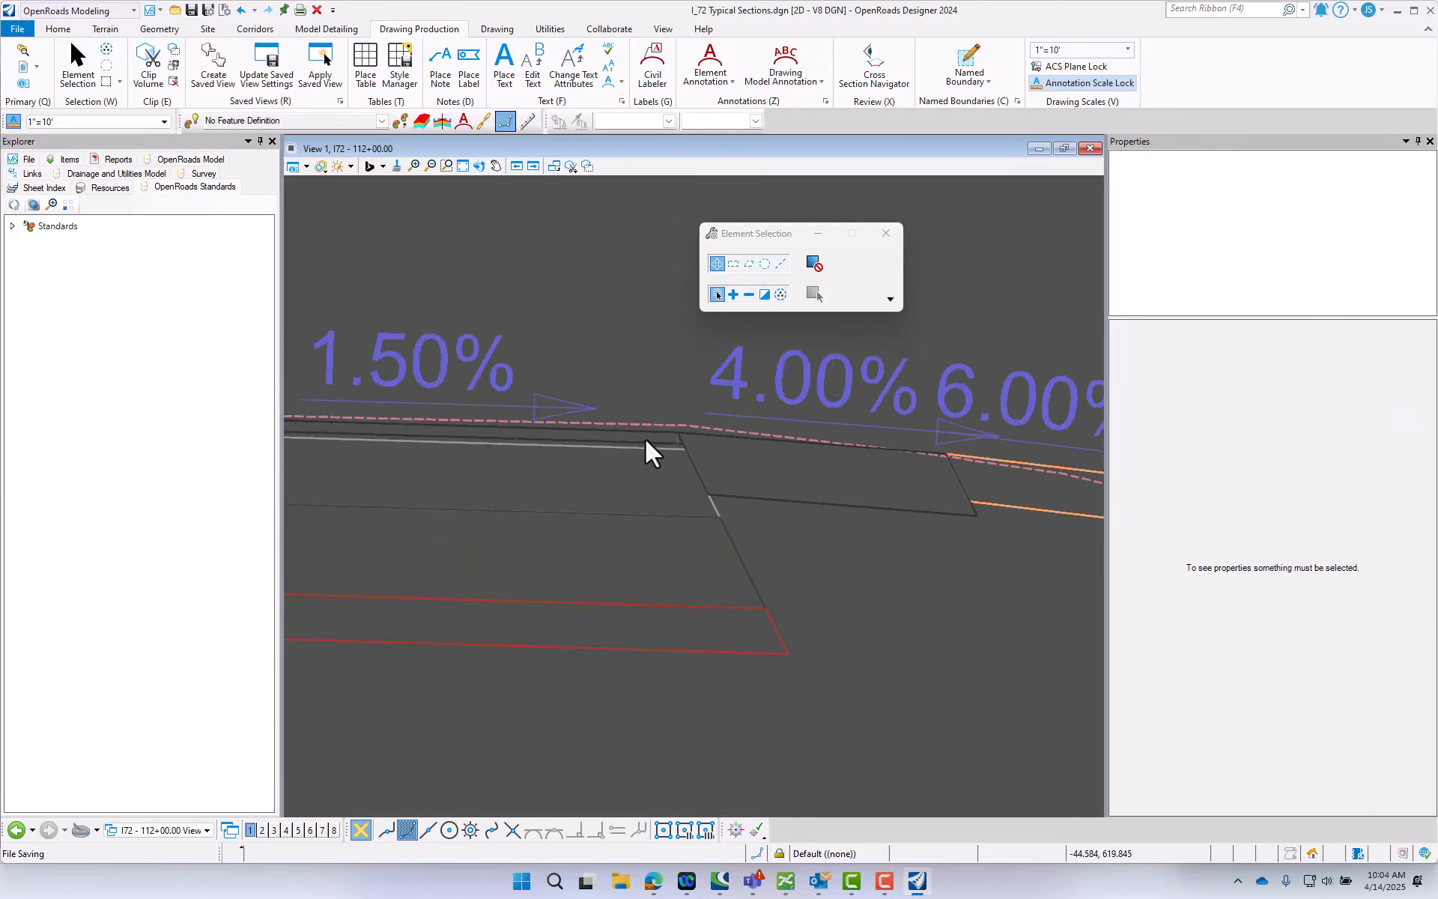
{"action": "scroll", "coordinate": [626, 452], "scroll_direction": "up", "scroll_amount": 1}
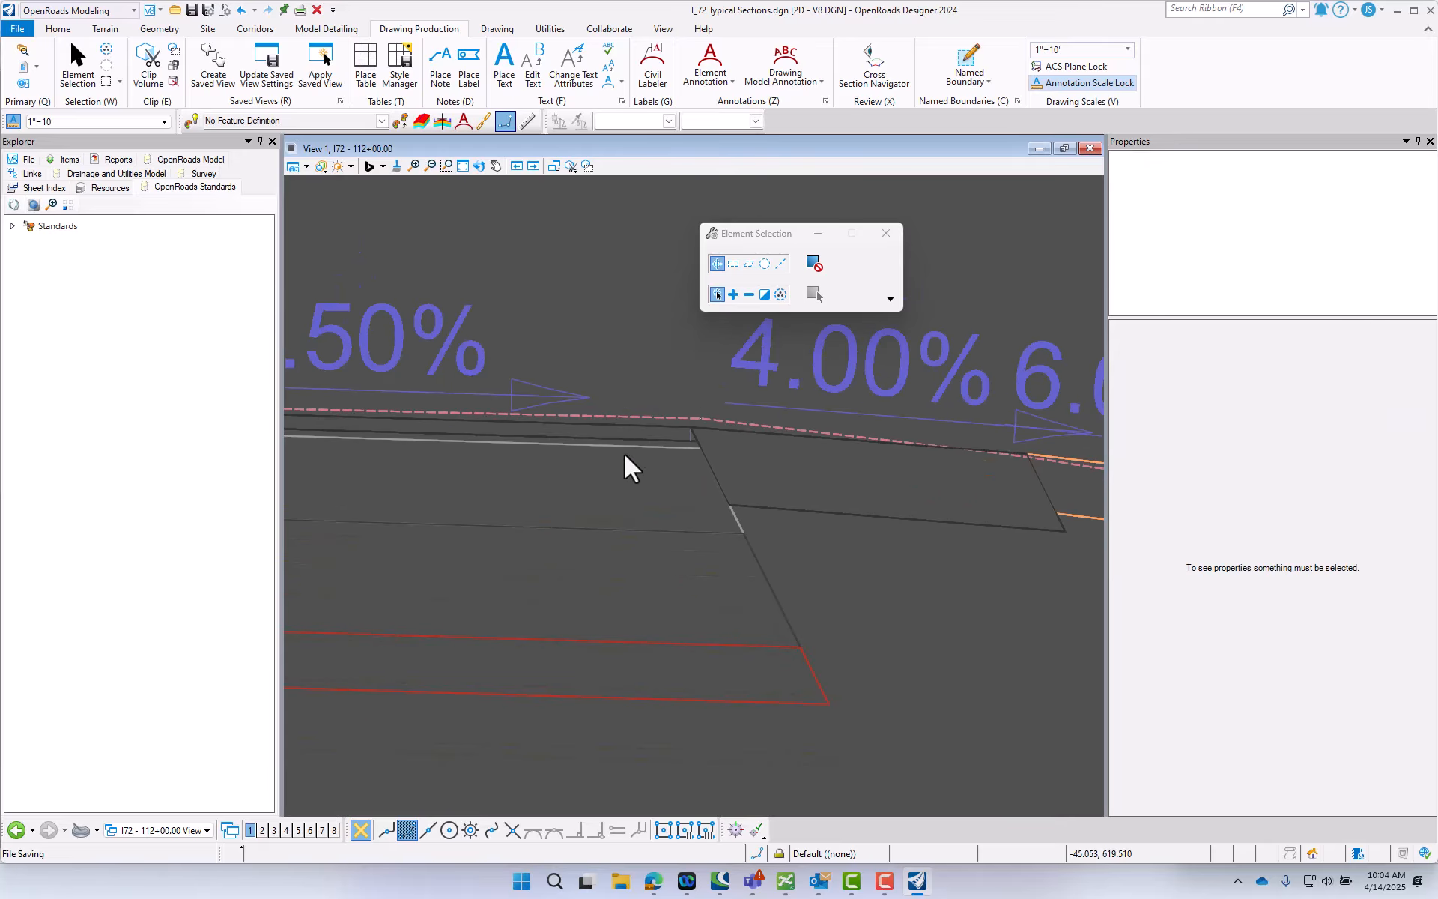
{"action": "scroll", "coordinate": [649, 442], "scroll_direction": "down", "scroll_amount": 6}
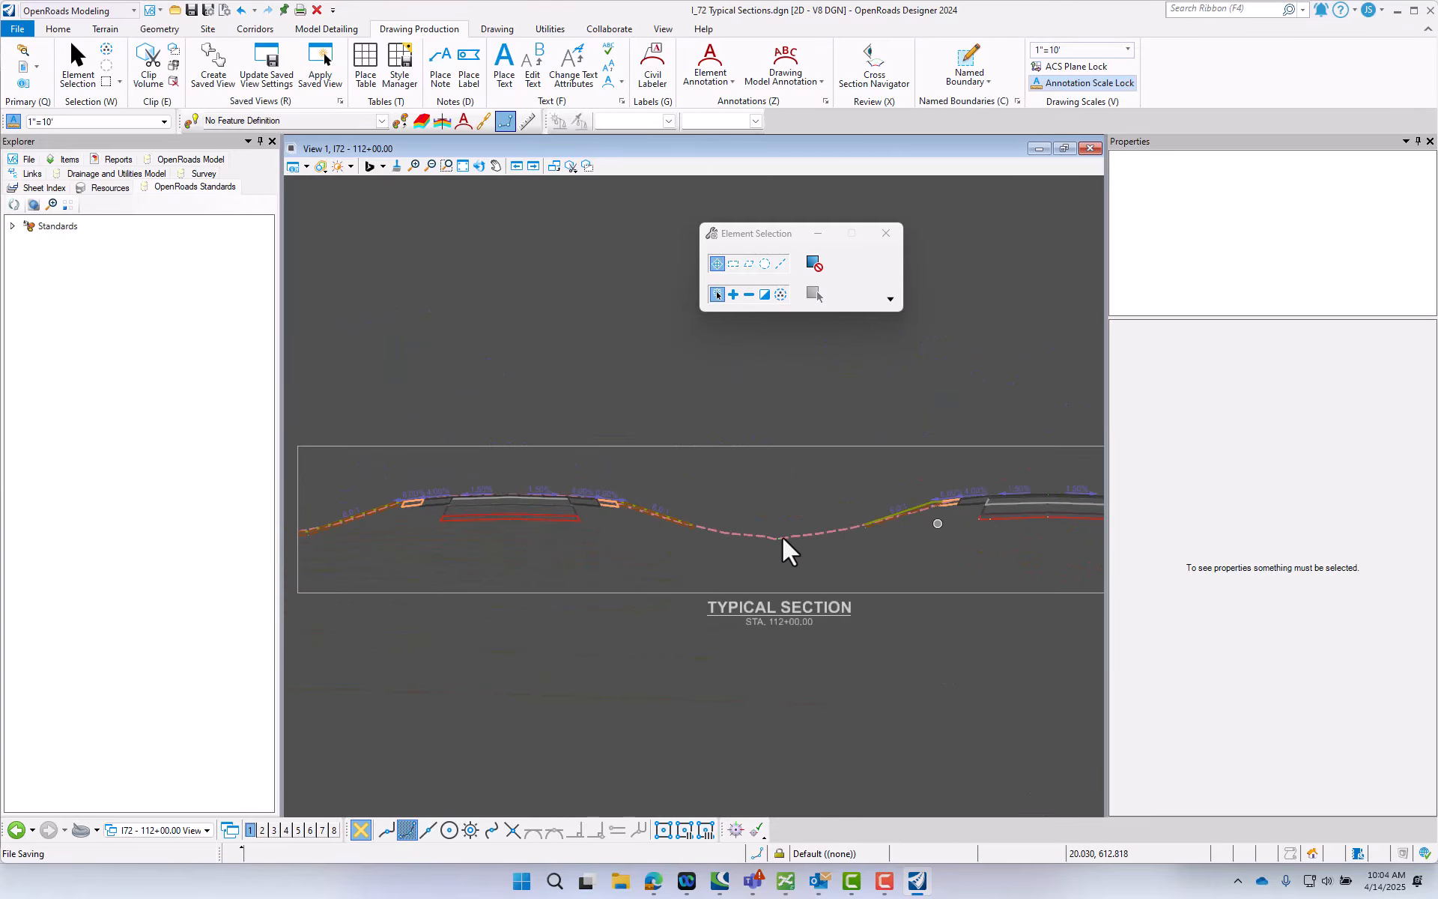
{"action": "scroll", "coordinate": [802, 562], "scroll_direction": "down", "scroll_amount": 1}
{"action": "scroll", "coordinate": [997, 539], "scroll_direction": "up", "scroll_amount": 2}
{"action": "scroll", "coordinate": [950, 522], "scroll_direction": "down", "scroll_amount": 1}
{"action": "scroll", "coordinate": [995, 524], "scroll_direction": "up", "scroll_amount": 3}
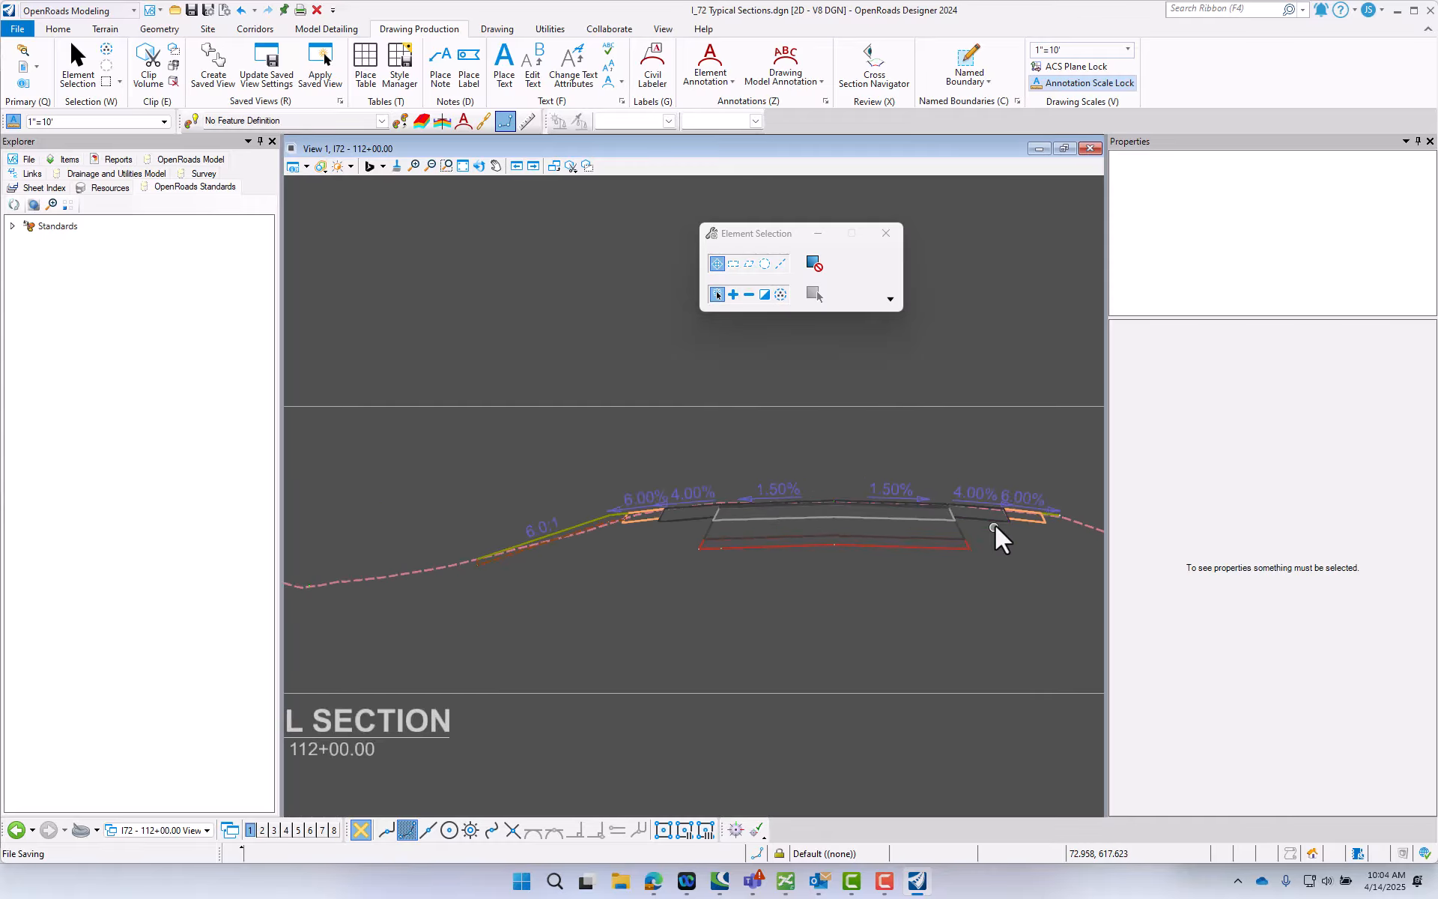
{"action": "scroll", "coordinate": [995, 525], "scroll_direction": "up", "scroll_amount": 2}
{"action": "scroll", "coordinate": [707, 515], "scroll_direction": "up", "scroll_amount": 1}
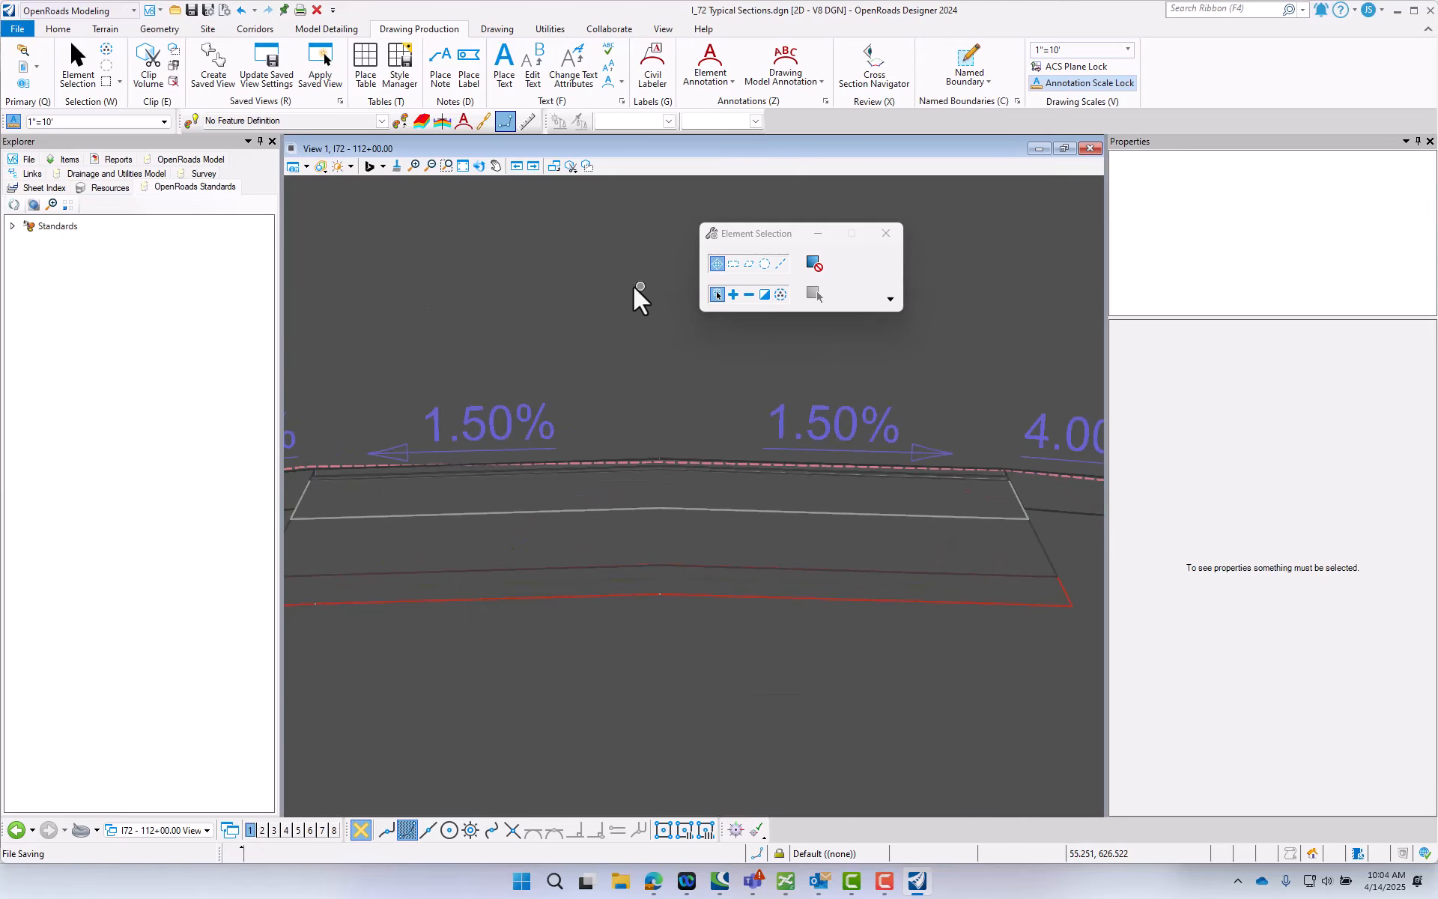
- Open the Civil Labeler clear of the pavement section and choose the Typical Section ID label
{"action": "left_click", "coordinate": [651, 66]}
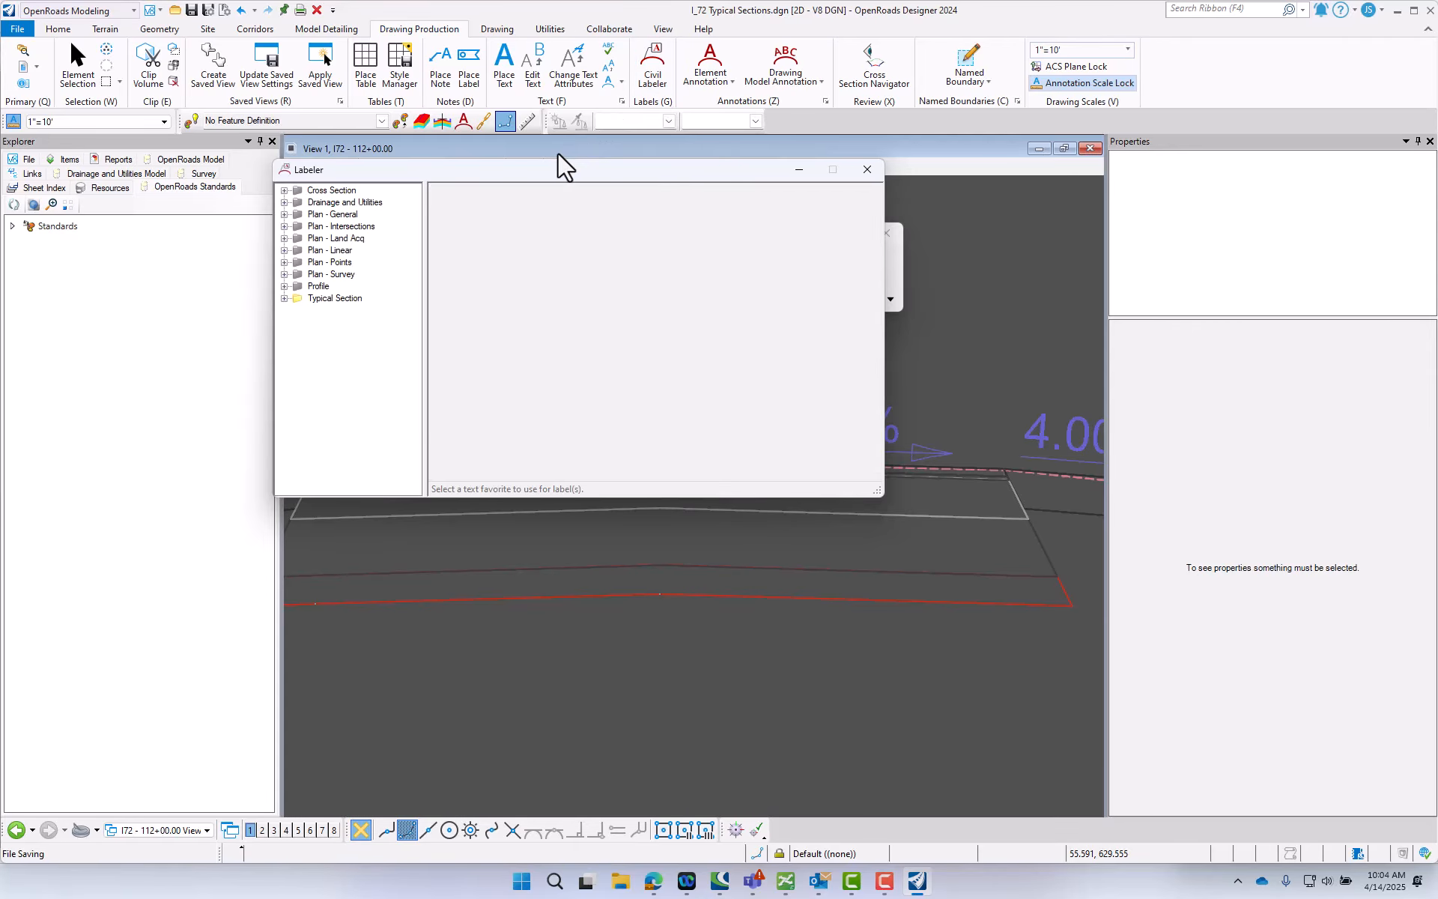
{"action": "left_click_drag", "start_coordinate": [768, 138], "coordinate": [565, 146]}
{"action": "left_click_drag", "start_coordinate": [658, 178], "coordinate": [1164, 71]}
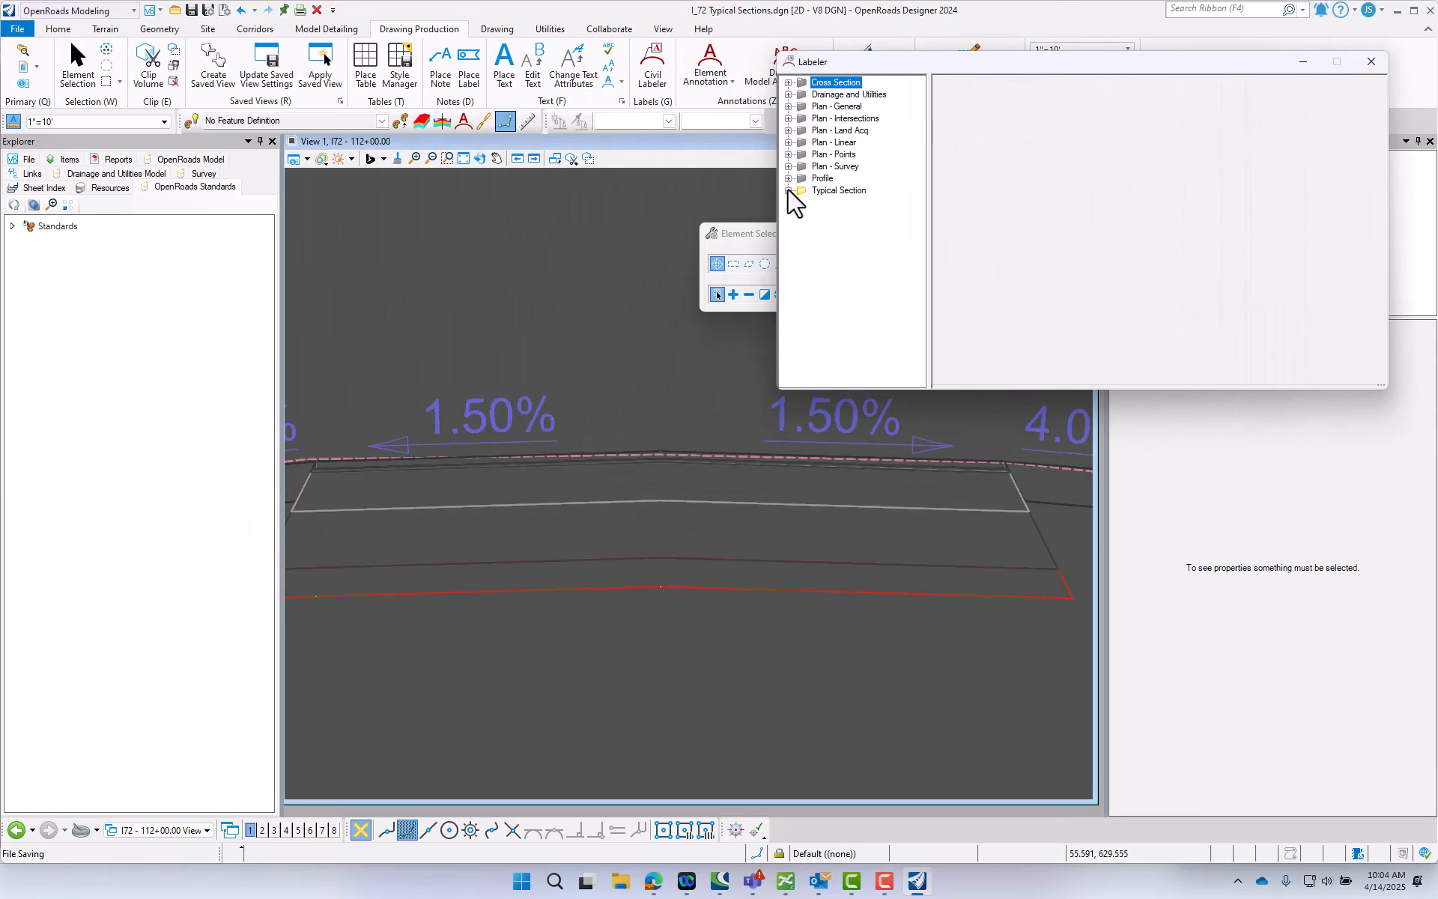
{"action": "left_click", "coordinate": [836, 202]}
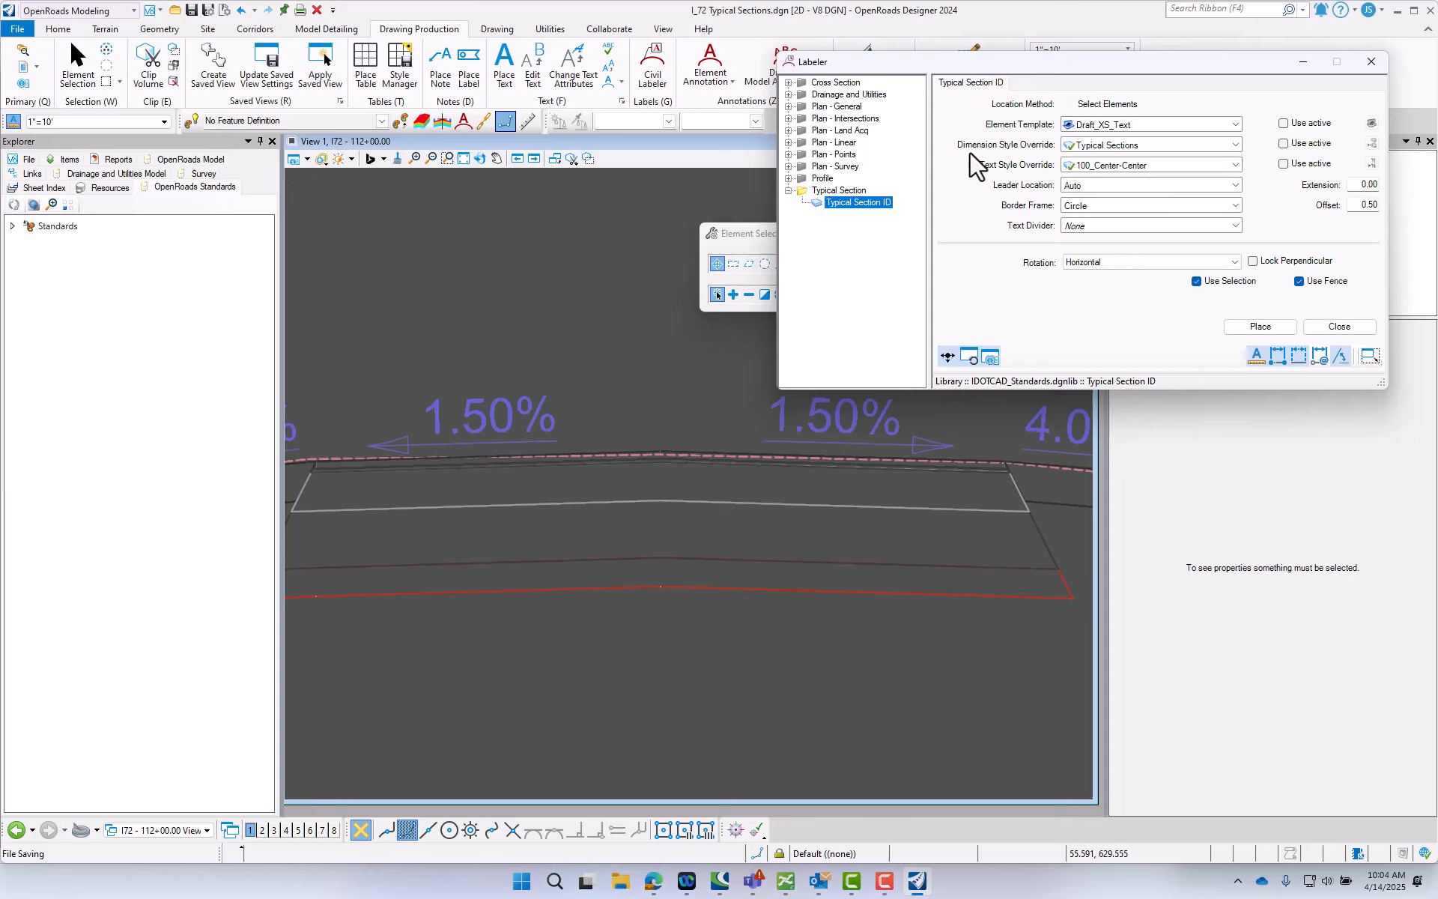
{"action": "left_click", "coordinate": [1261, 326]}
{"action": "scroll", "coordinate": [313, 462], "scroll_direction": "up", "scroll_amount": 3}
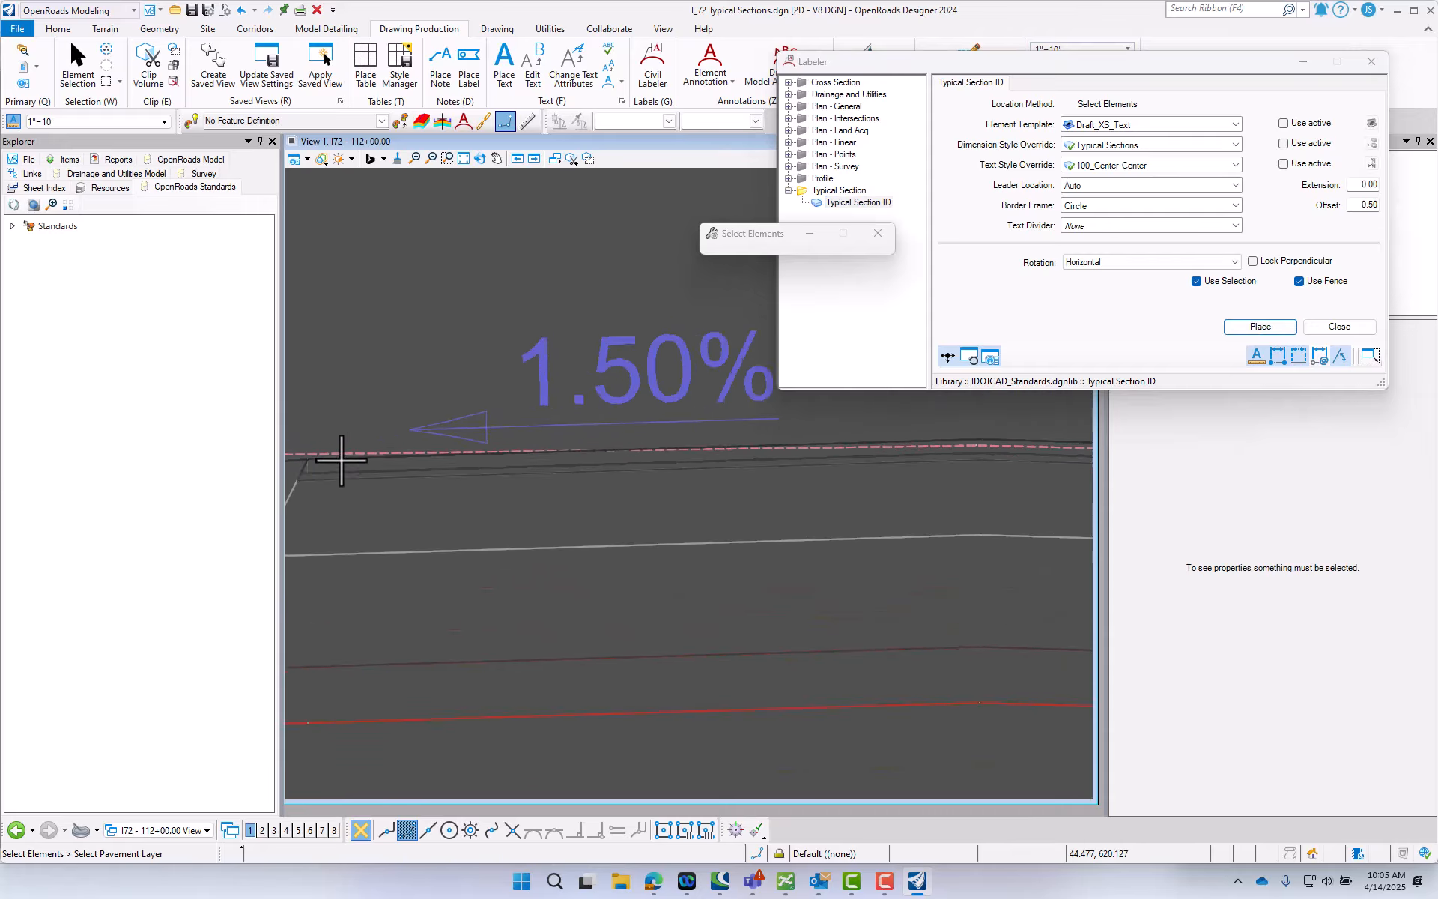
{"action": "scroll", "coordinate": [337, 456], "scroll_direction": "up", "scroll_amount": 2}
{"action": "left_click", "coordinate": [354, 454]}
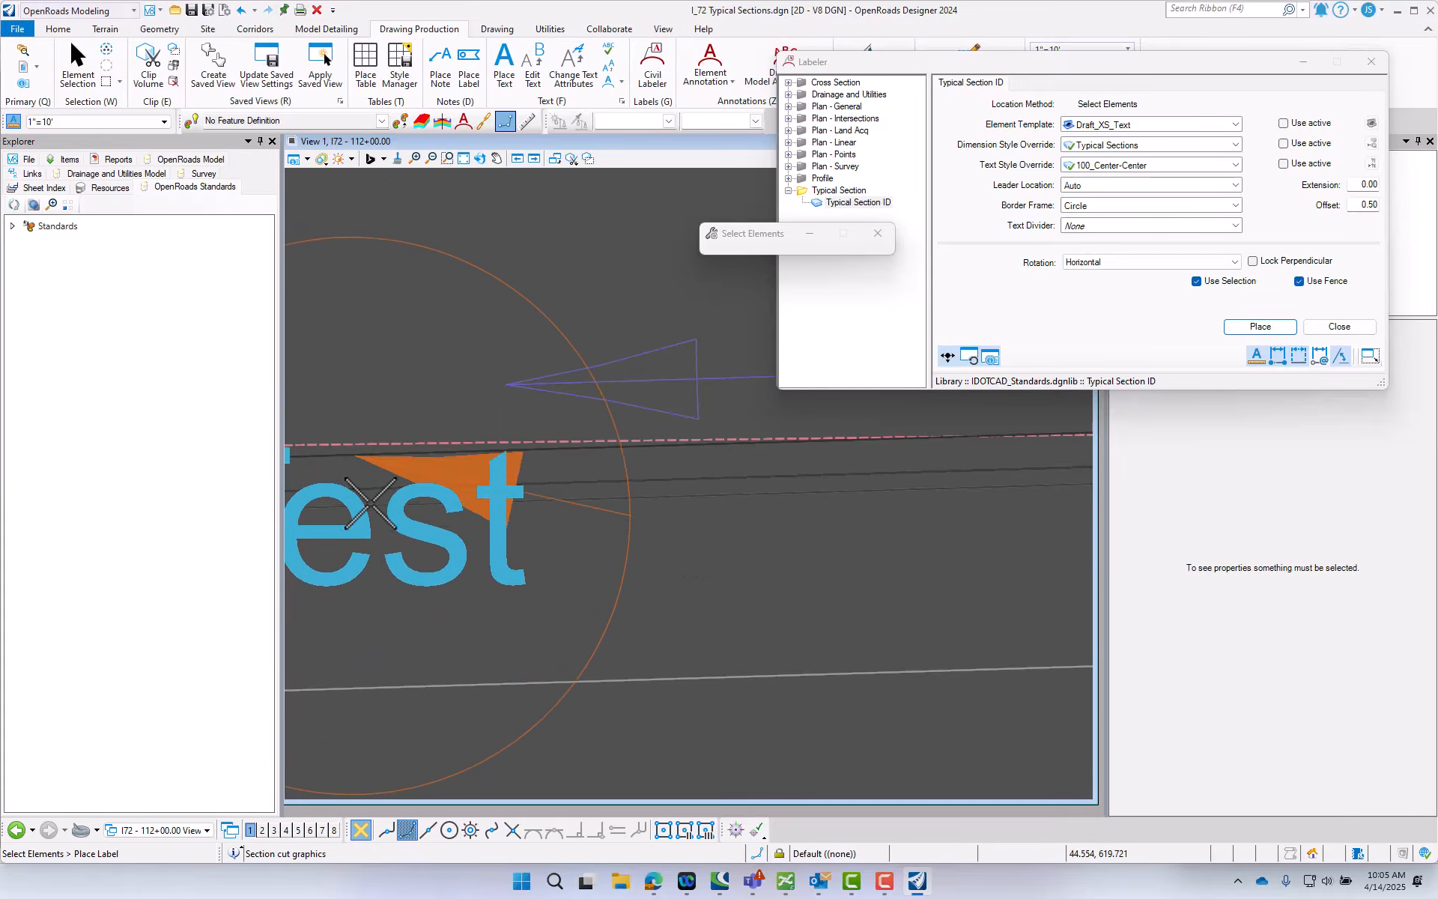
{"action": "scroll", "coordinate": [360, 503], "scroll_direction": "down", "scroll_amount": 5}
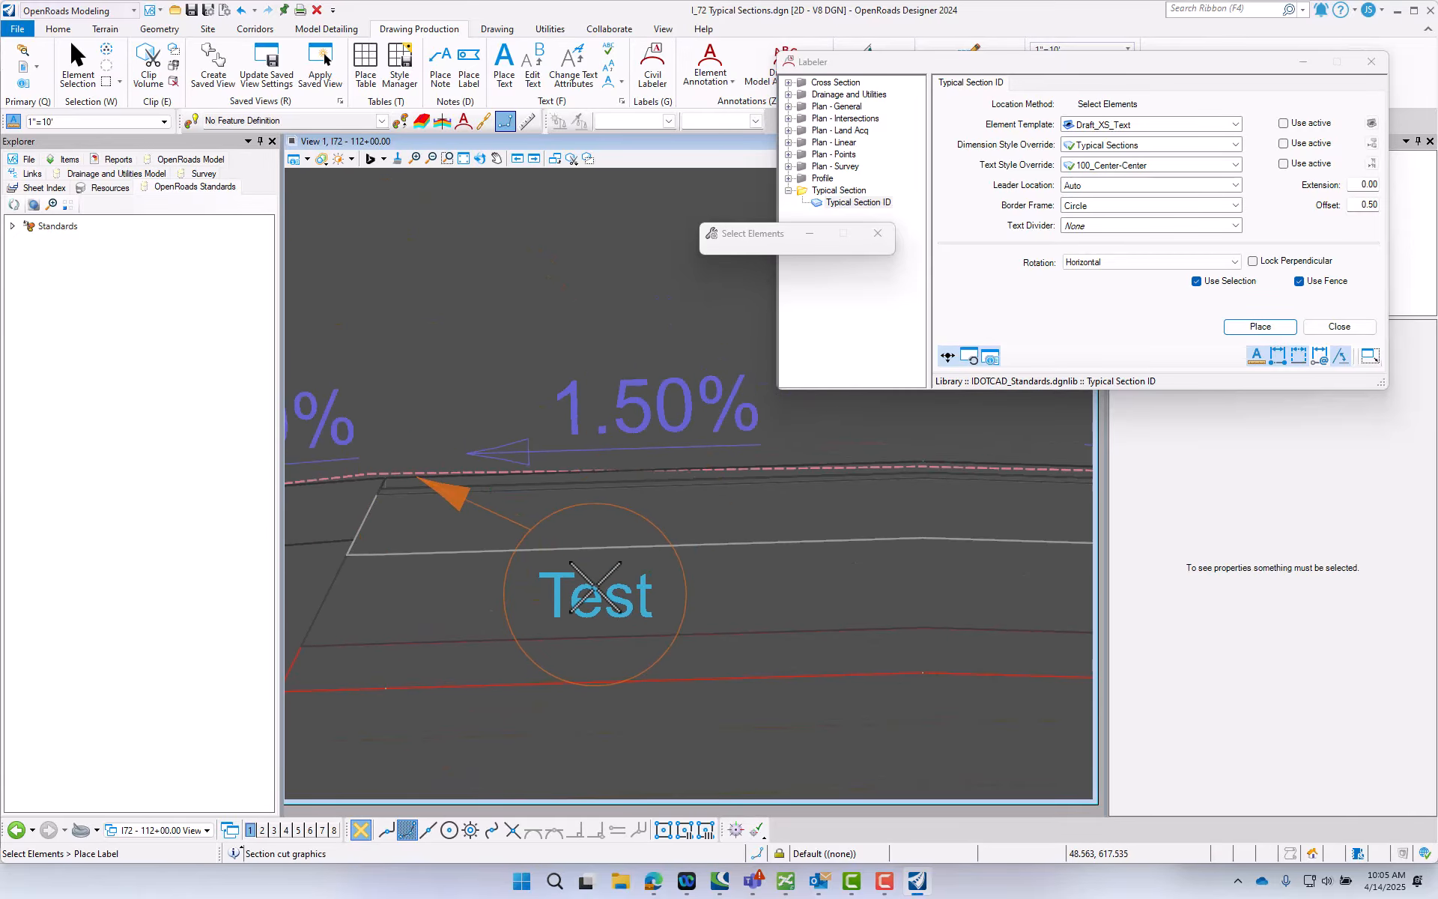
{"action": "scroll", "coordinate": [619, 584], "scroll_direction": "up", "scroll_amount": 1}
{"action": "scroll", "coordinate": [619, 583], "scroll_direction": "down", "scroll_amount": 2}
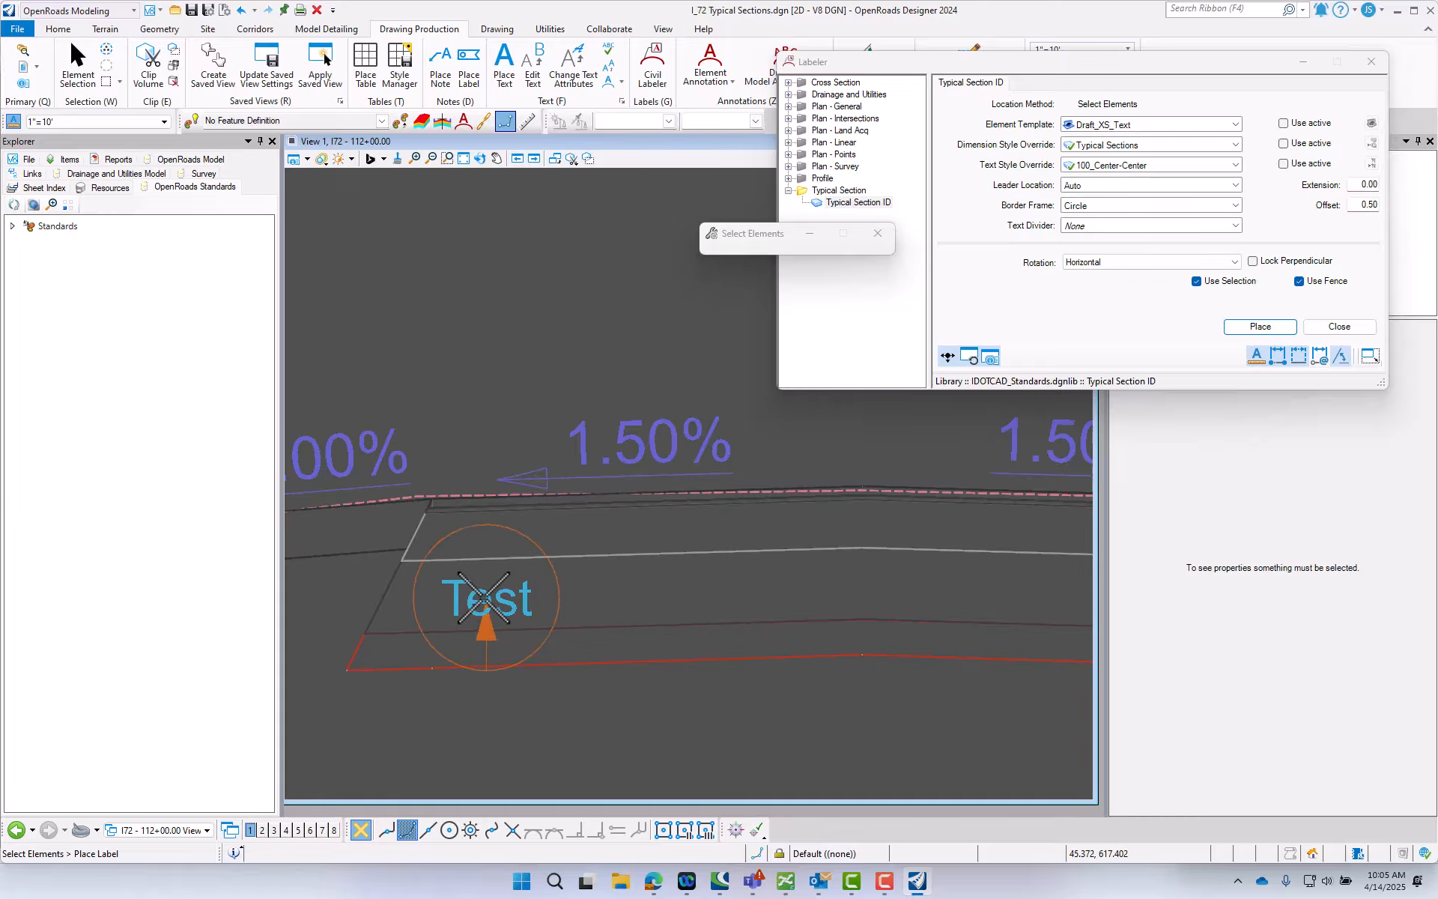
{"action": "key", "text": "Escape"}
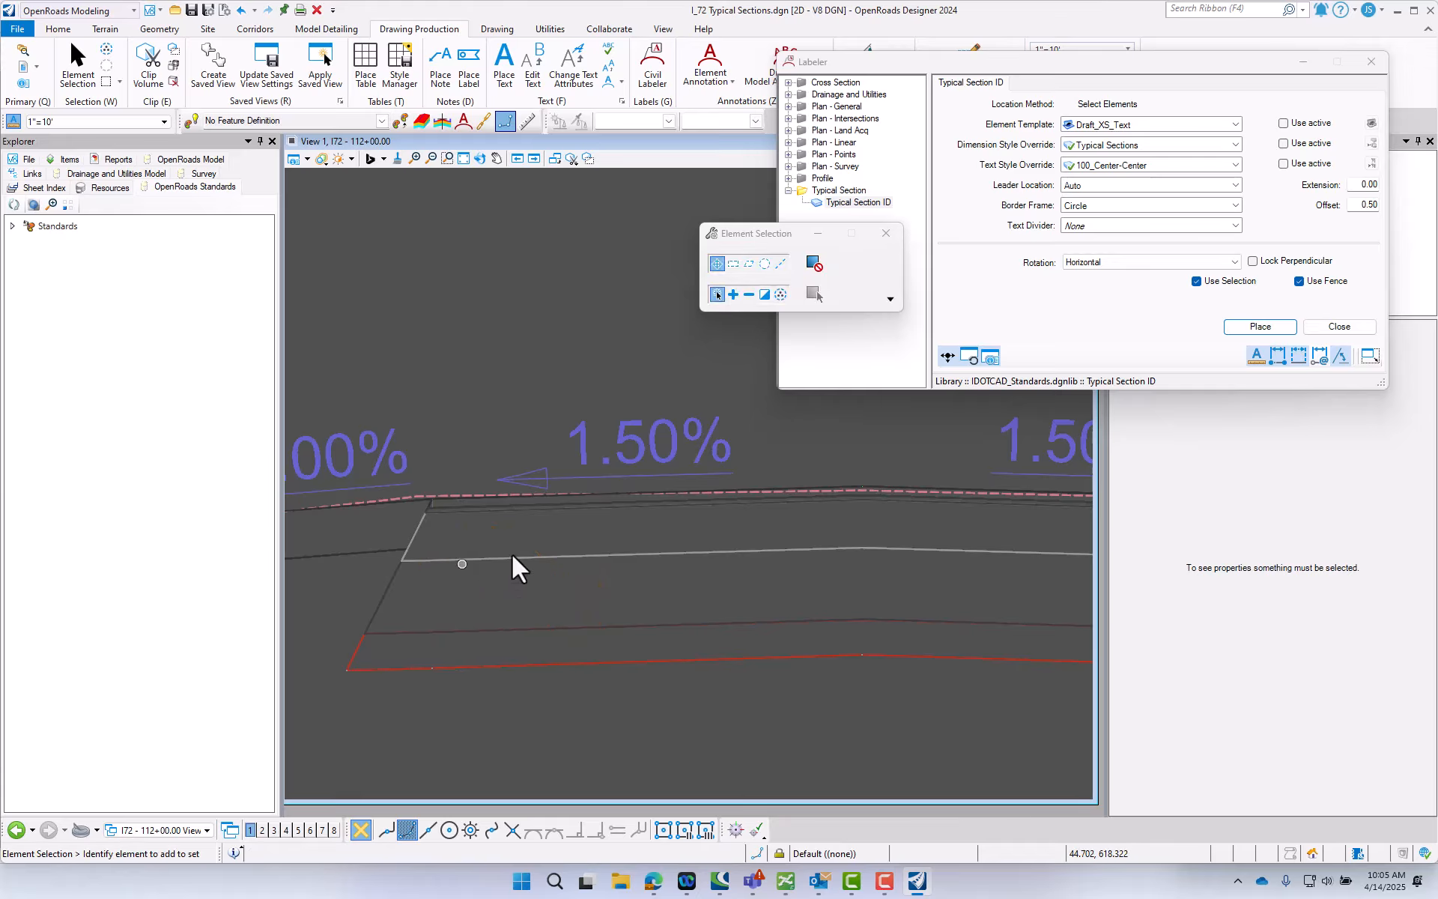
{"action": "left_click", "coordinate": [1242, 328]}
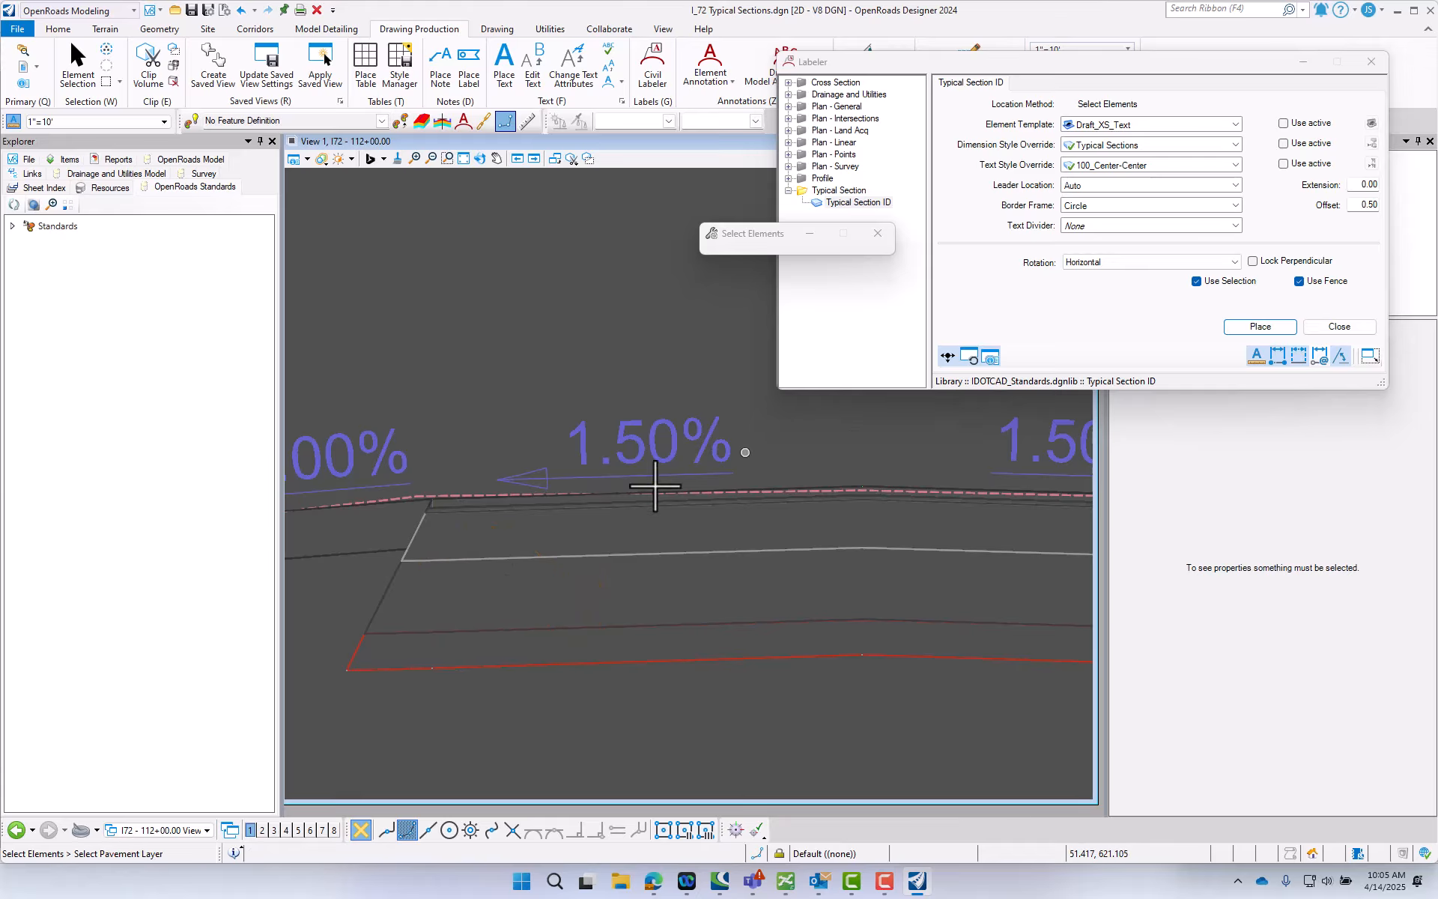
{"action": "left_click", "coordinate": [472, 511]}
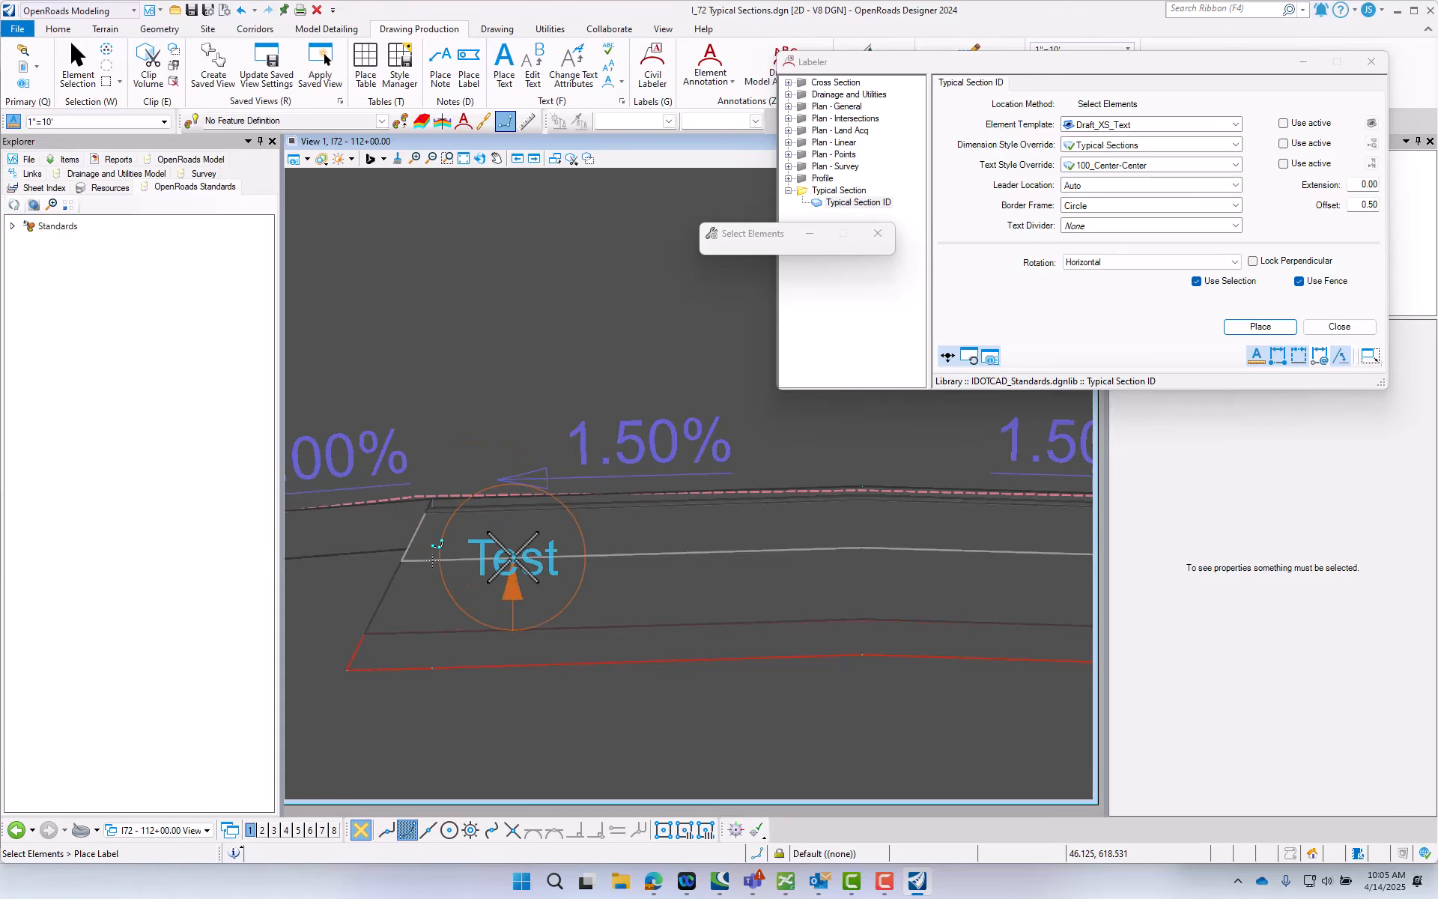
{"action": "key", "text": "Escape"}
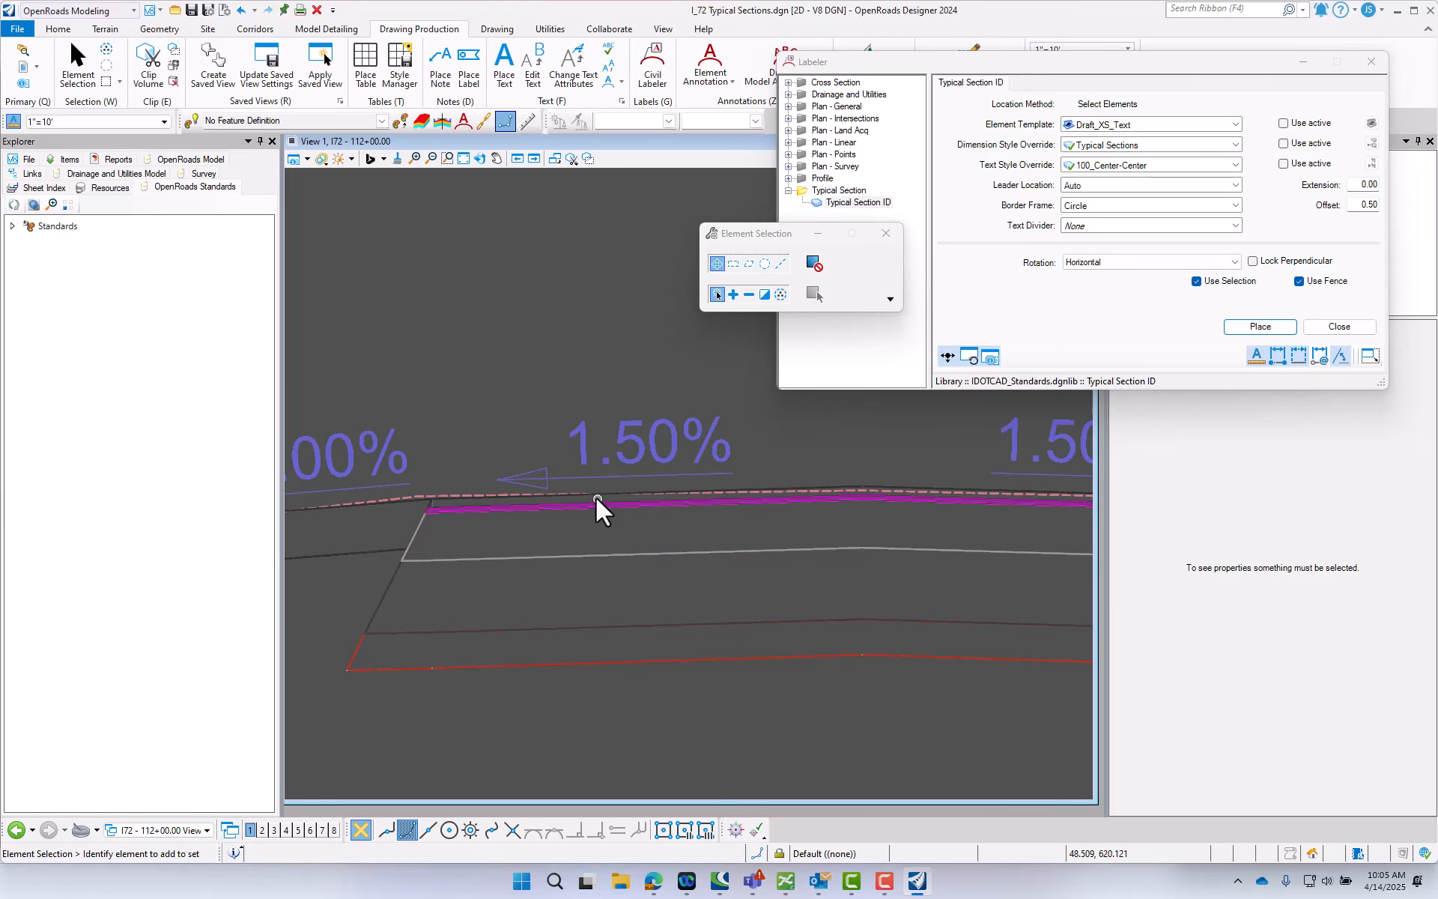
{"action": "scroll", "coordinate": [599, 496], "scroll_direction": "up", "scroll_amount": 2}
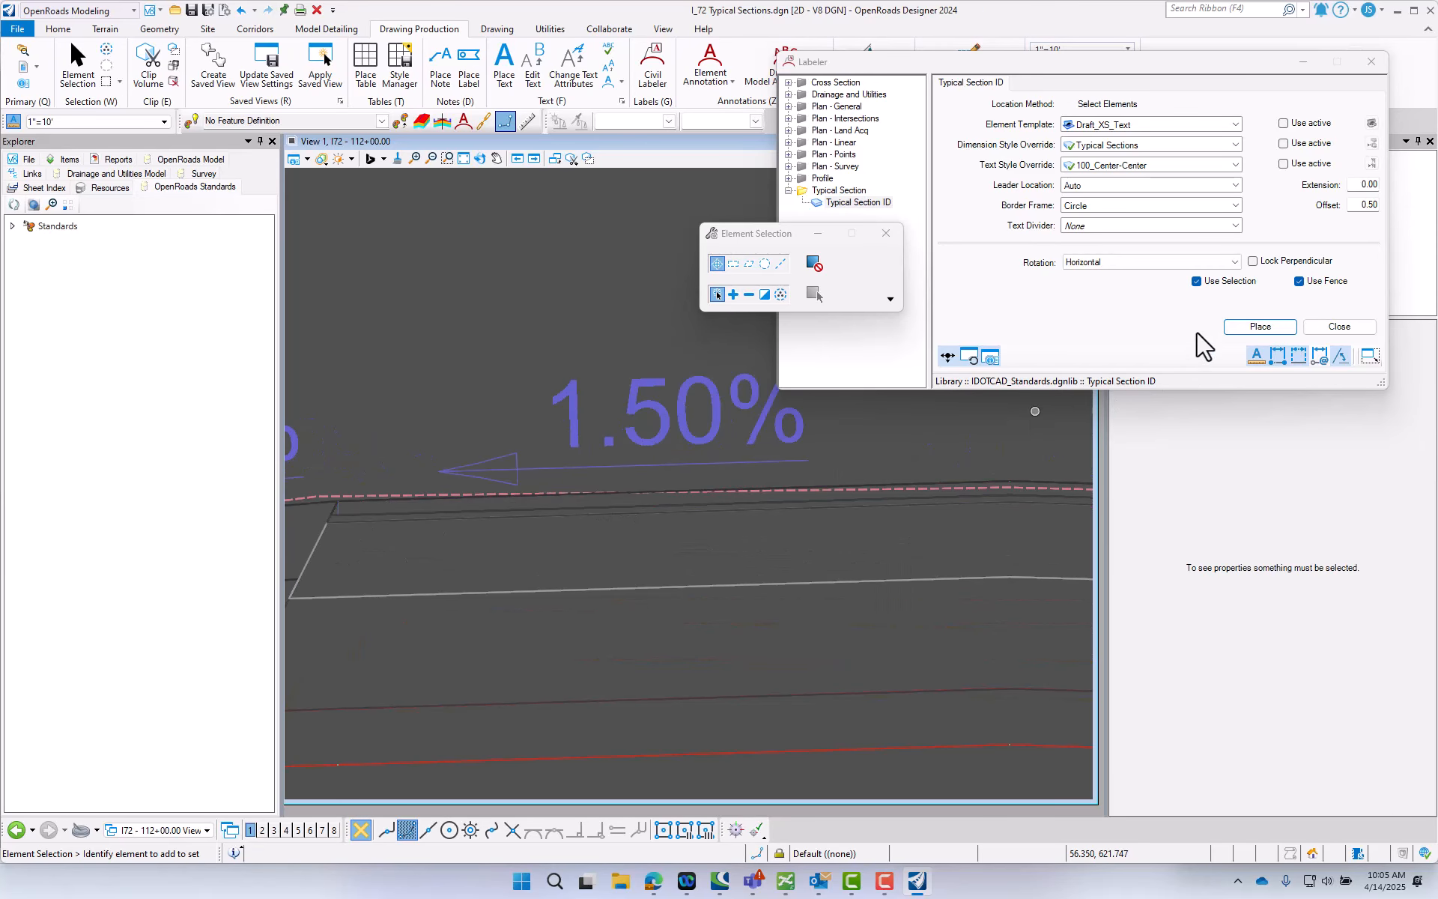
{"action": "left_click", "coordinate": [1252, 327]}
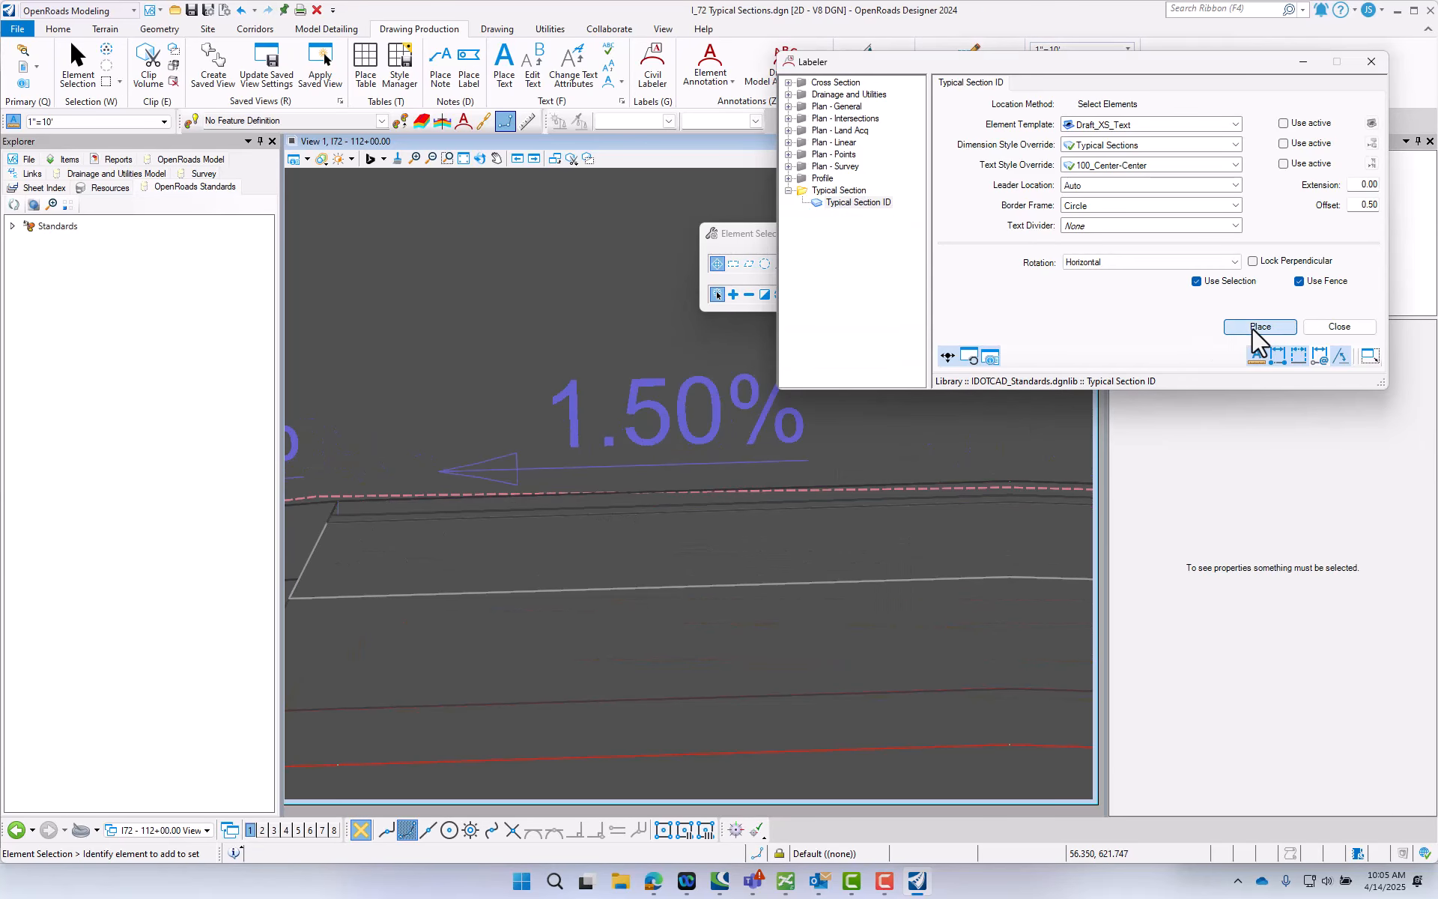
{"action": "left_click", "coordinate": [740, 500]}
{"action": "key", "text": "Escape"}
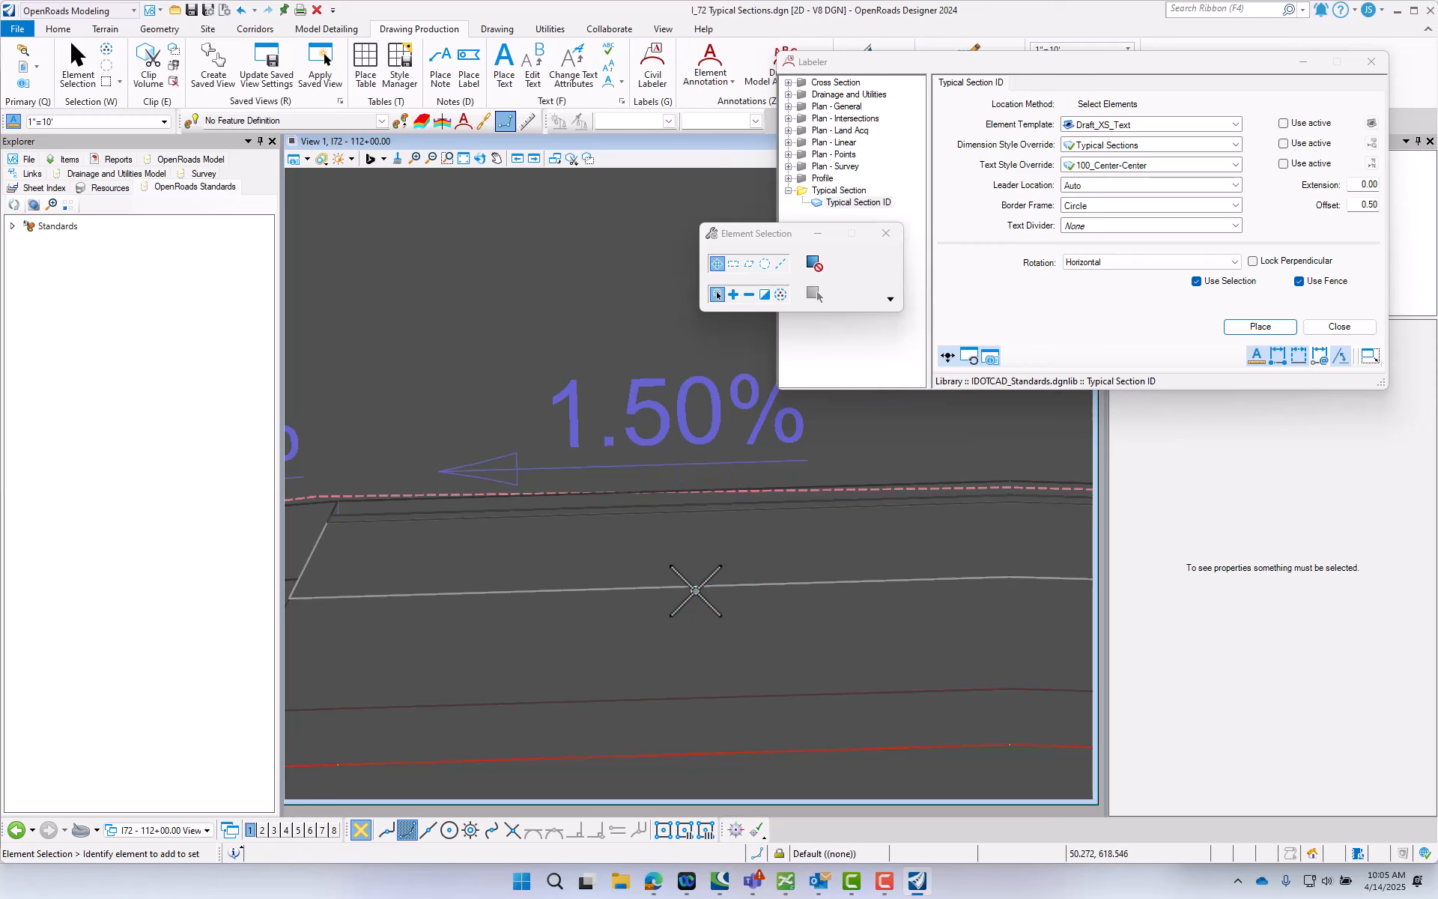
- Place a Typical Section ID label on the WB I72 HMA Surface Course near the crown, with its circle below the pavement
{"action": "scroll", "coordinate": [885, 580], "scroll_direction": "down", "scroll_amount": 6}
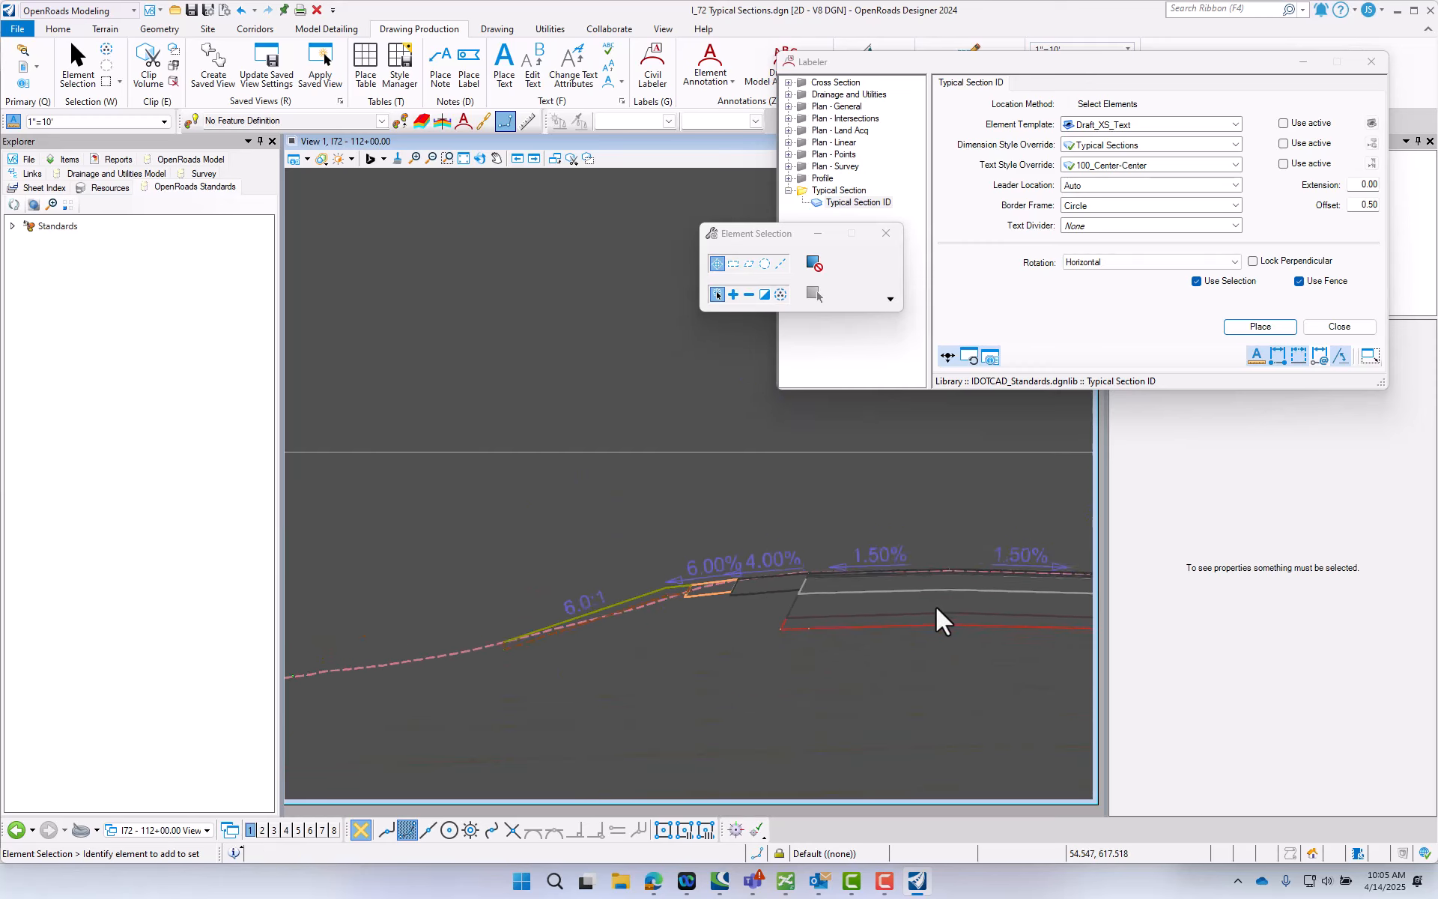
{"action": "scroll", "coordinate": [362, 613], "scroll_direction": "up", "scroll_amount": 5}
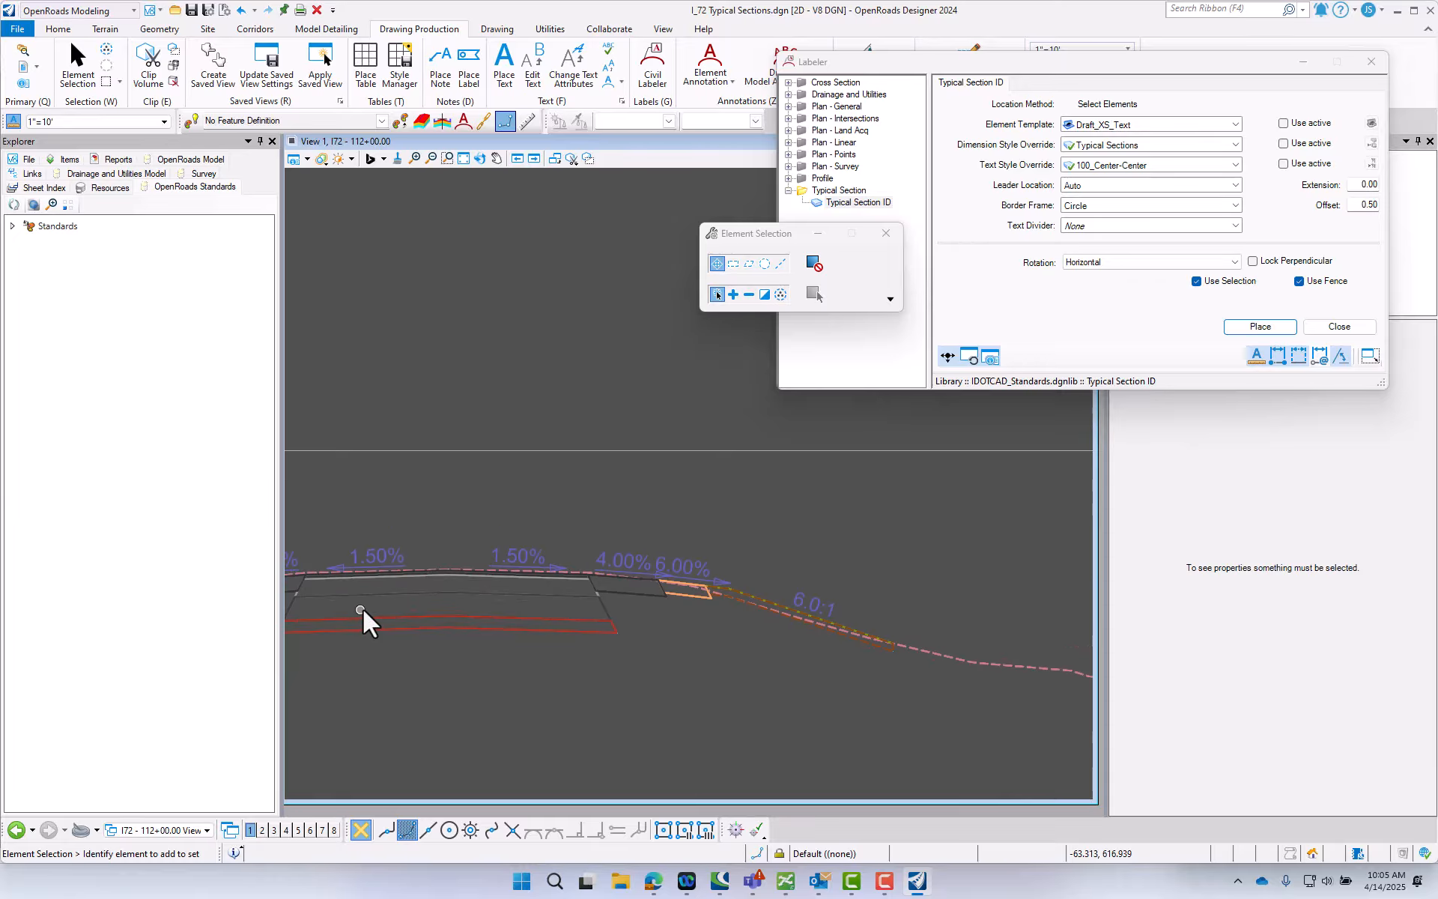
{"action": "scroll", "coordinate": [372, 608], "scroll_direction": "up", "scroll_amount": 4}
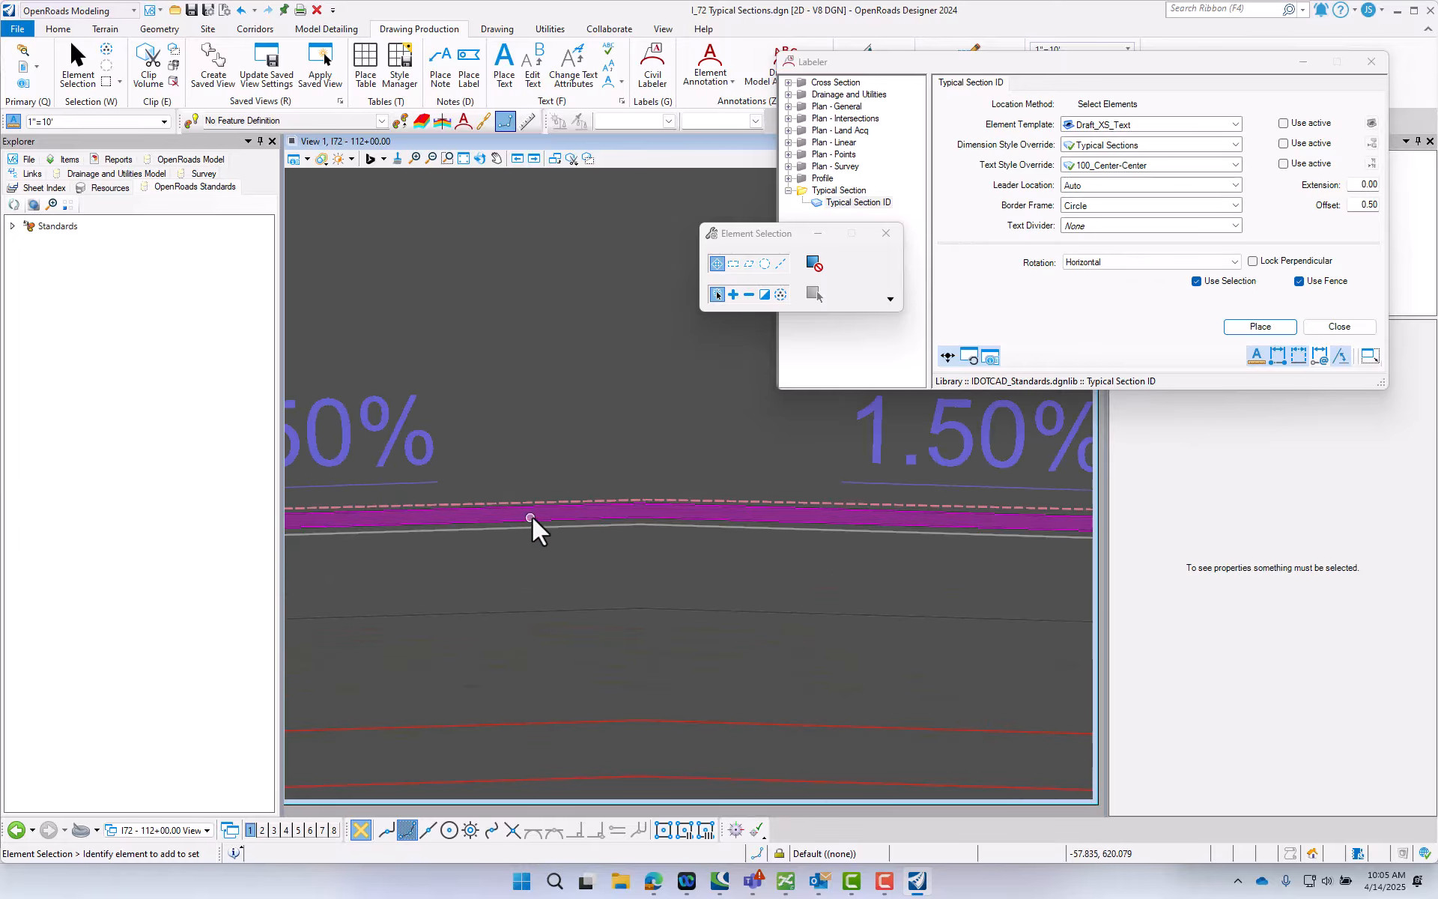
{"action": "left_click", "coordinate": [1274, 328]}
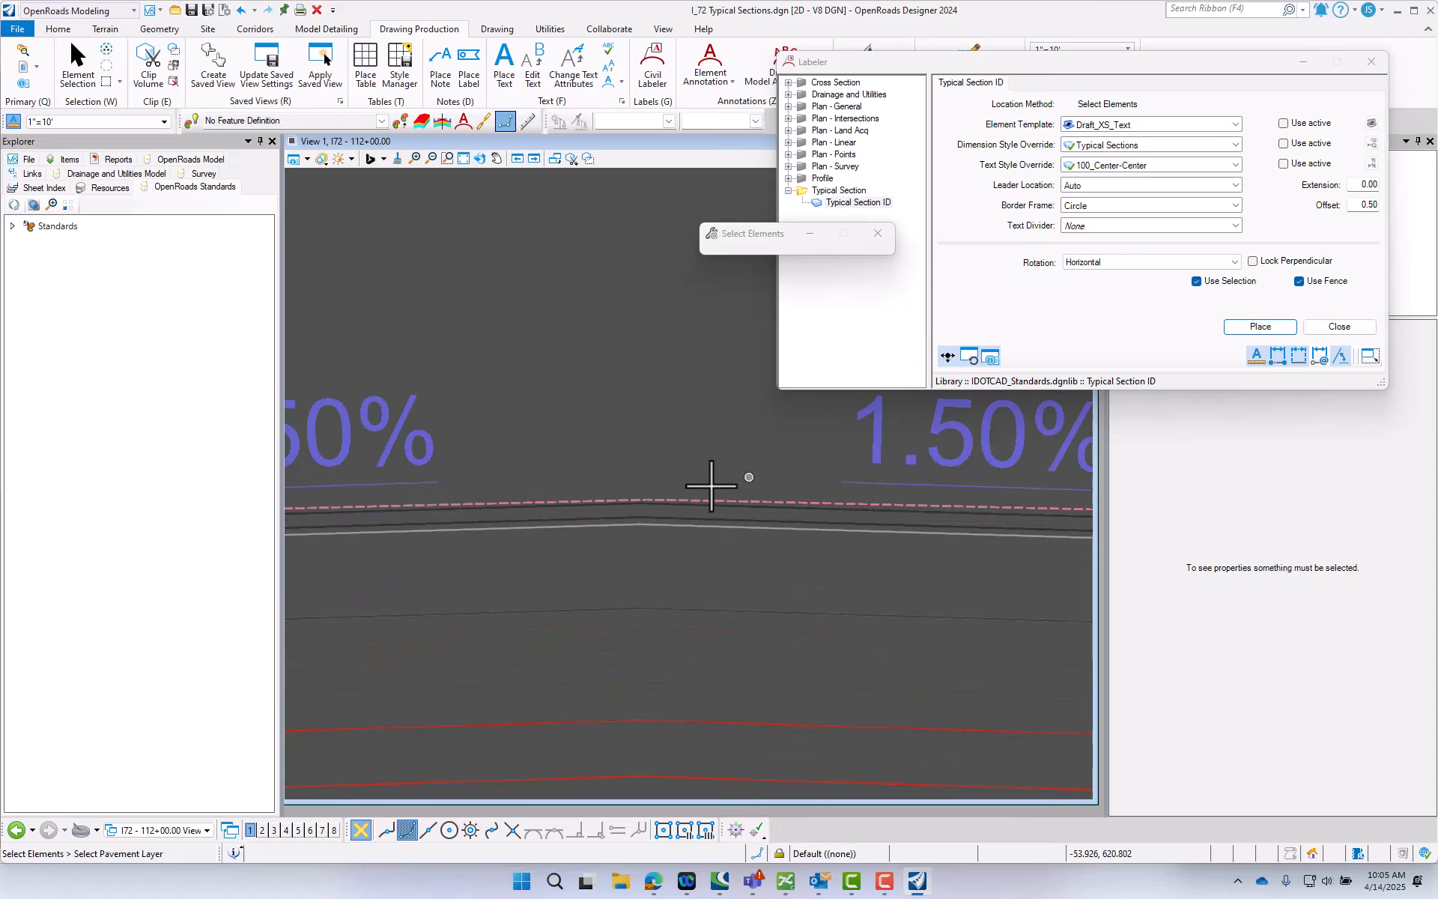
{"action": "left_click", "coordinate": [608, 517]}
{"action": "scroll", "coordinate": [599, 569], "scroll_direction": "down", "scroll_amount": 2}
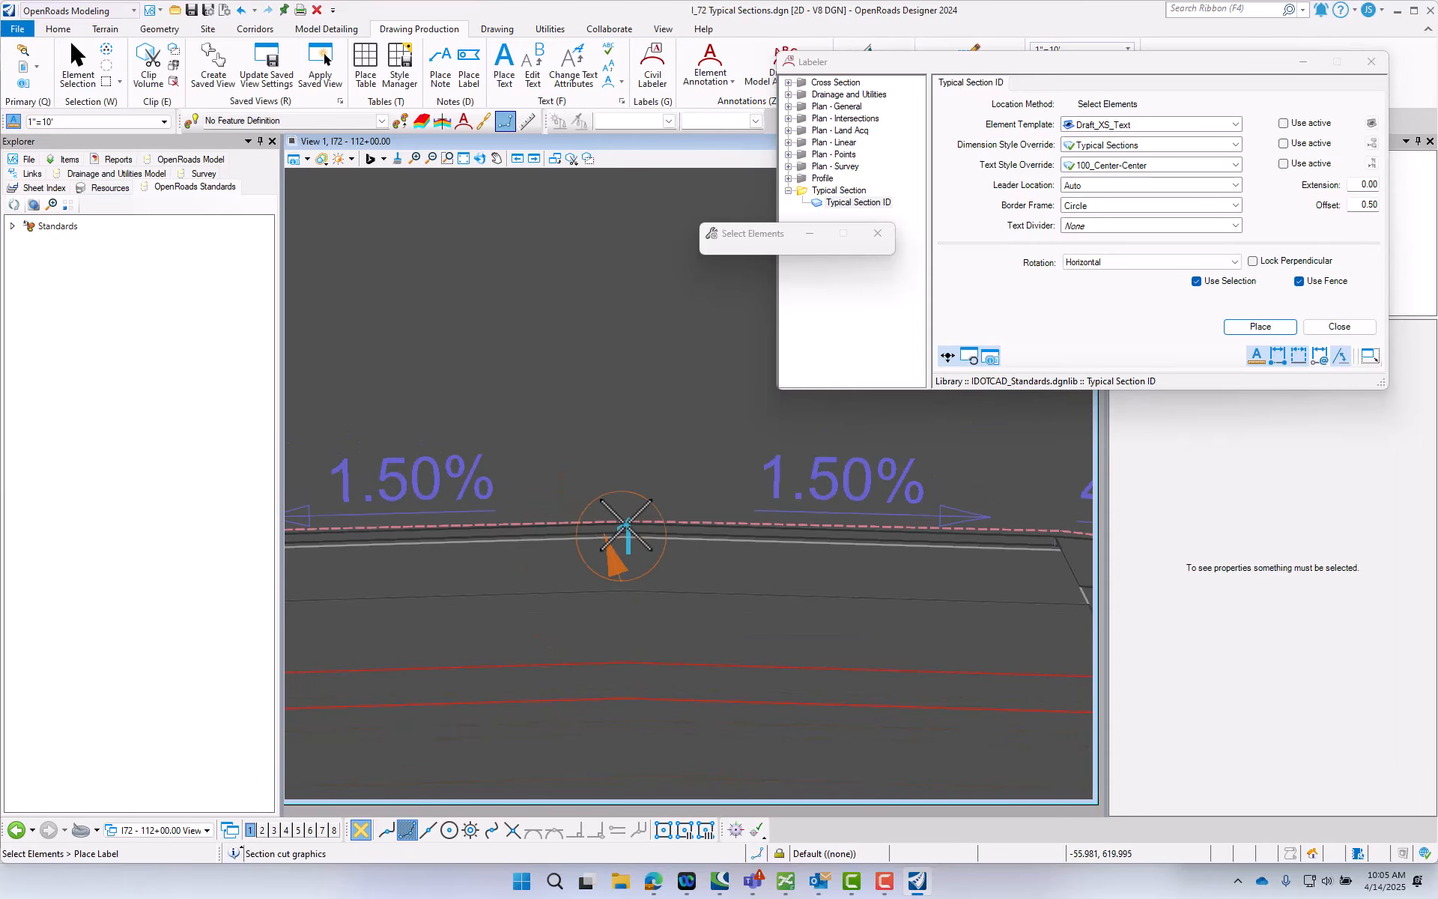
{"action": "scroll", "coordinate": [626, 524], "scroll_direction": "down", "scroll_amount": 2}
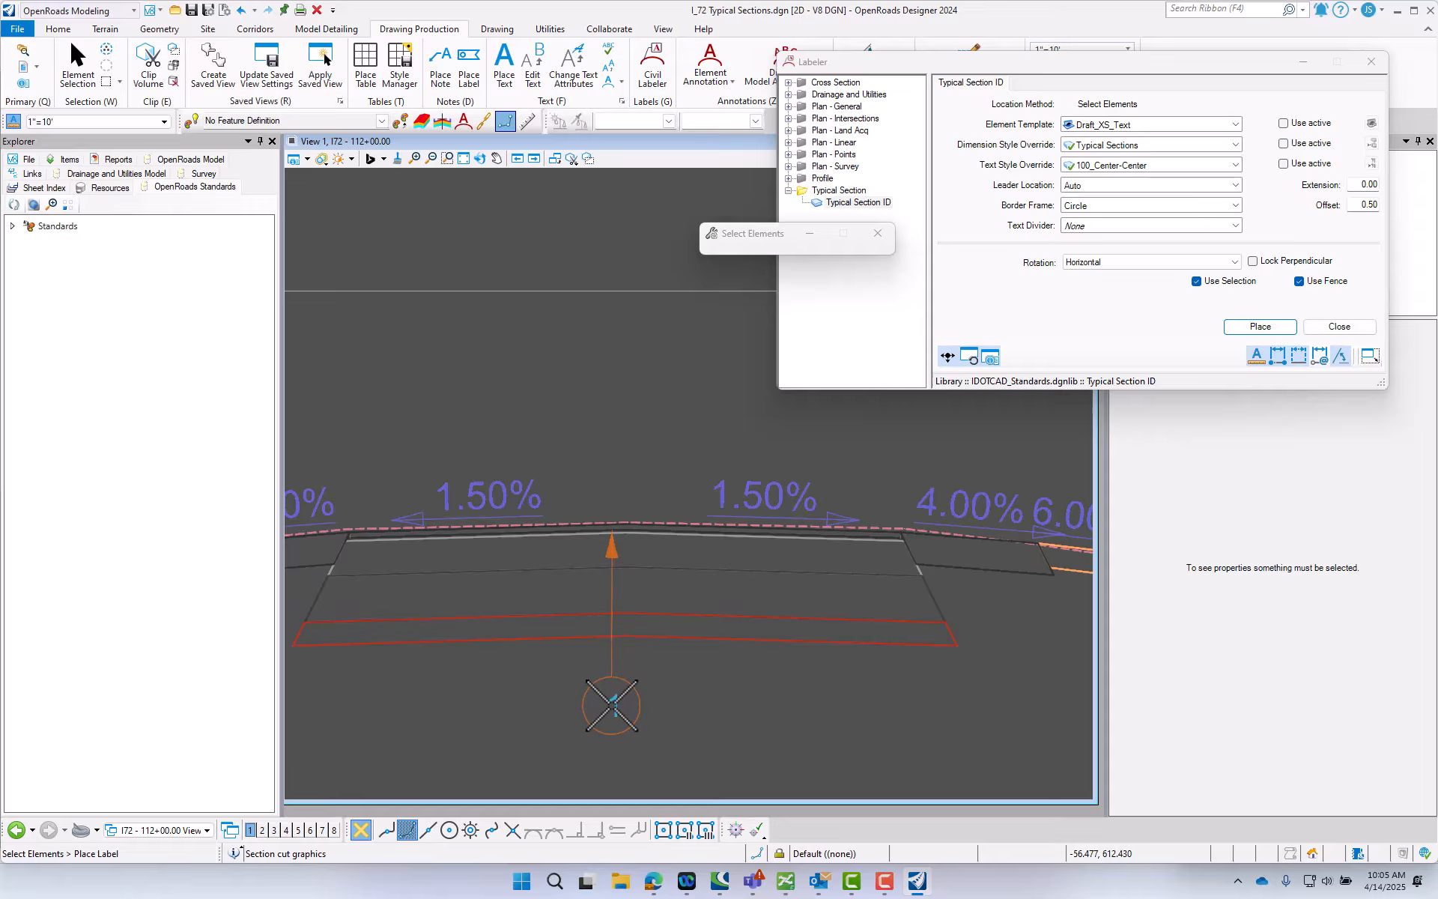
{"action": "left_click", "coordinate": [612, 704]}
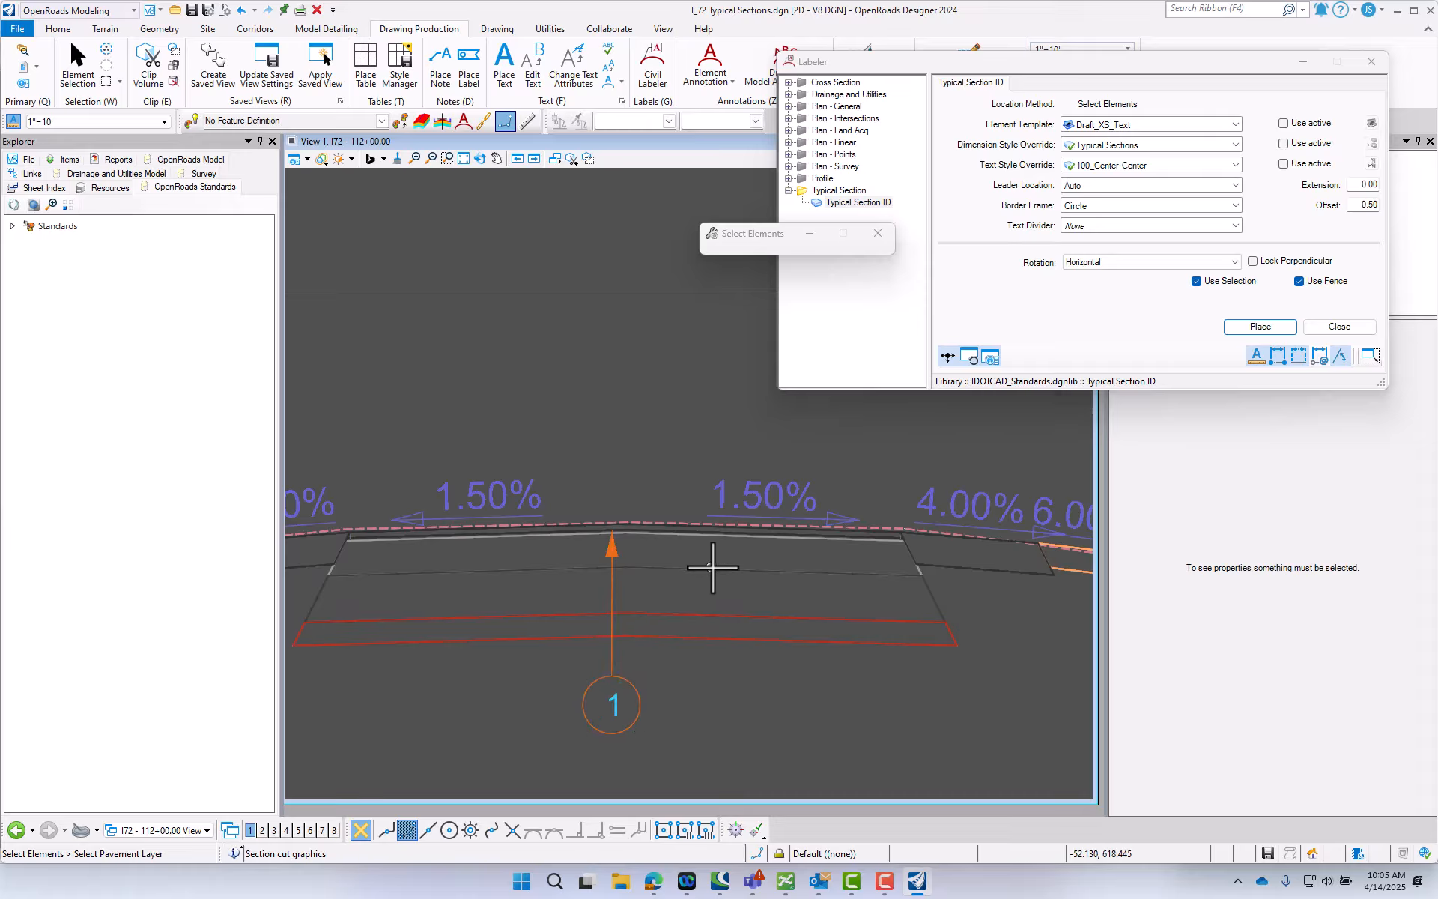
- Label the mid-depth pavement layer right of the WB crown and the thin layer near the left pavement edge, with circles below the section
{"action": "left_click", "coordinate": [717, 568]}
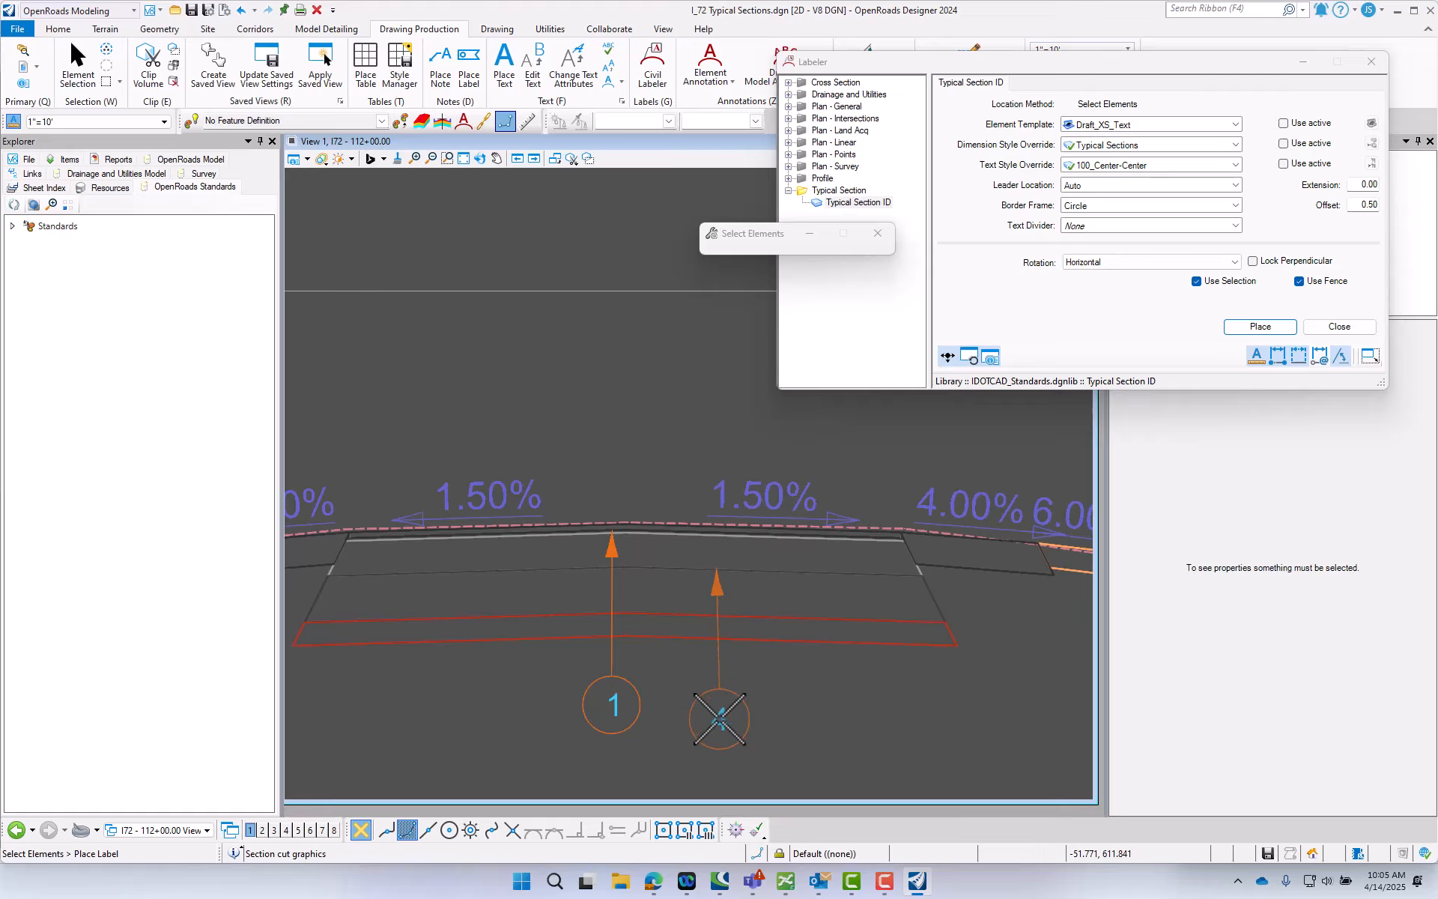
{"action": "left_click", "coordinate": [720, 698]}
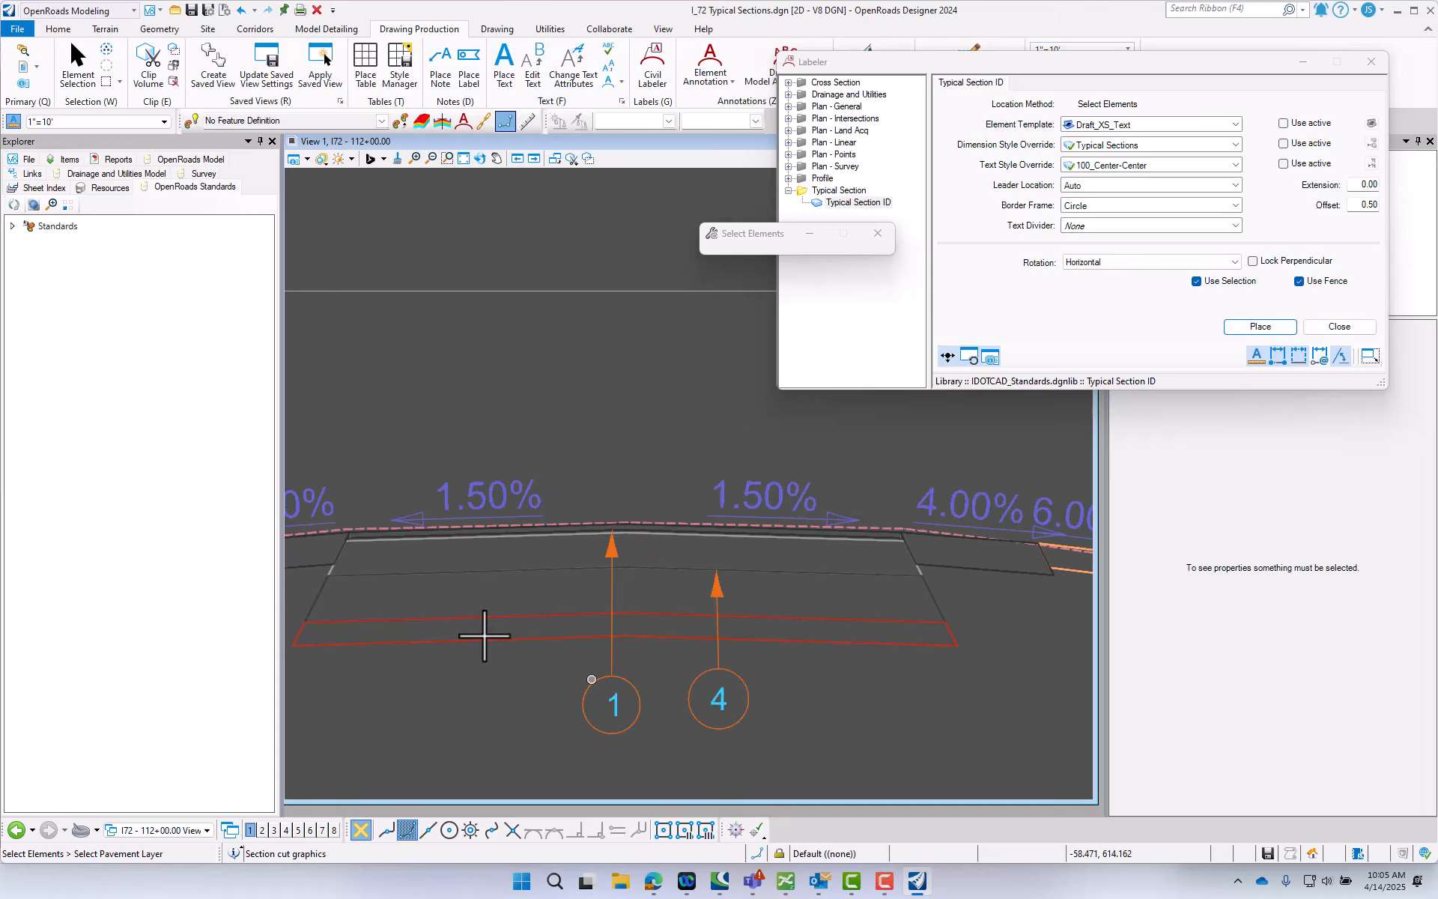
{"action": "scroll", "coordinate": [315, 558], "scroll_direction": "up", "scroll_amount": 3}
{"action": "scroll", "coordinate": [367, 537], "scroll_direction": "up", "scroll_amount": 1}
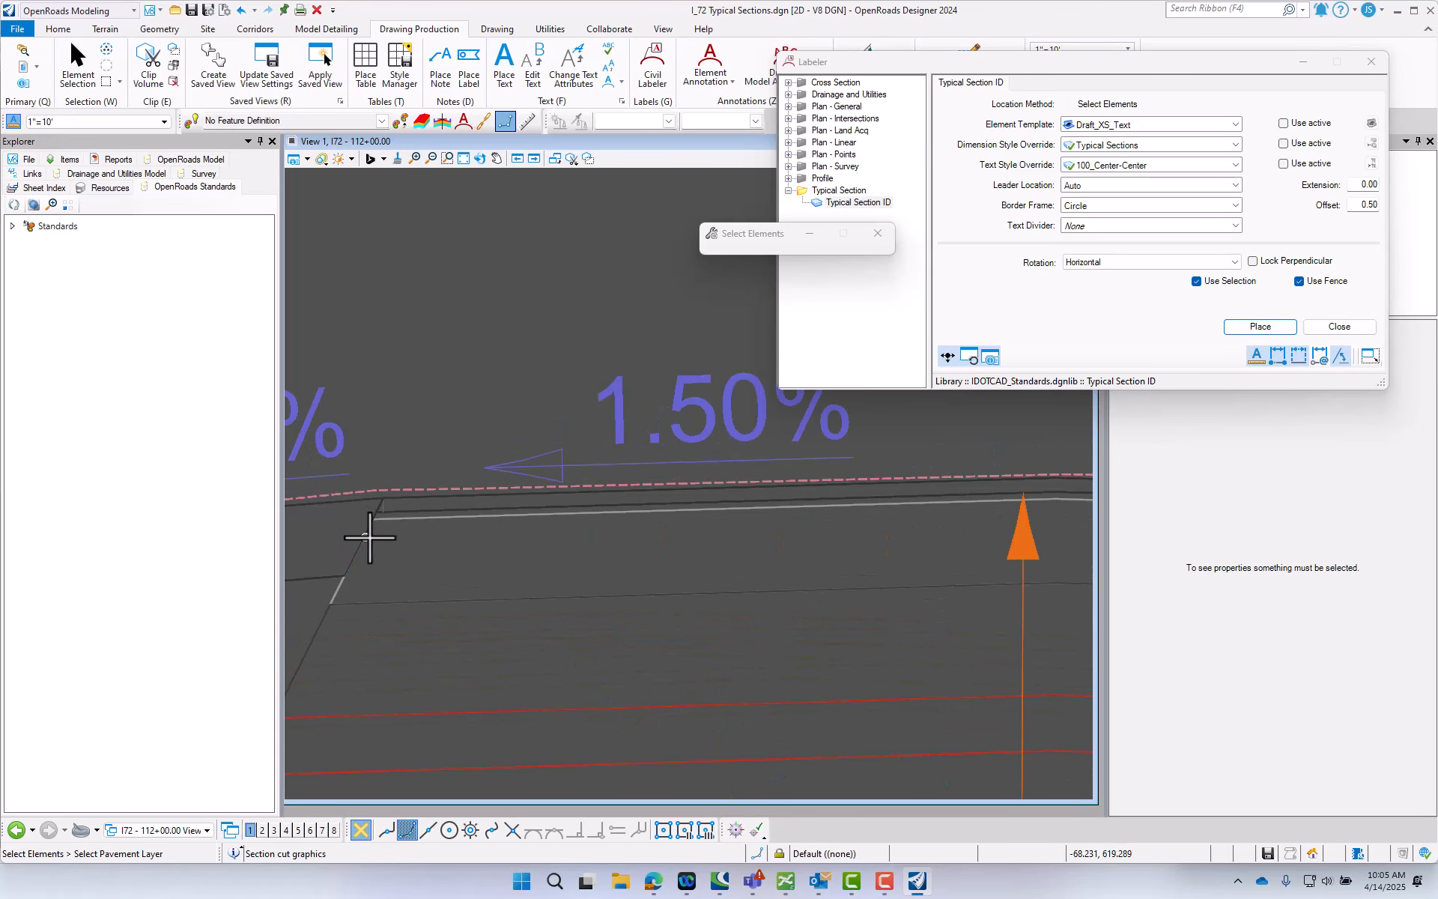
{"action": "left_click", "coordinate": [420, 515]}
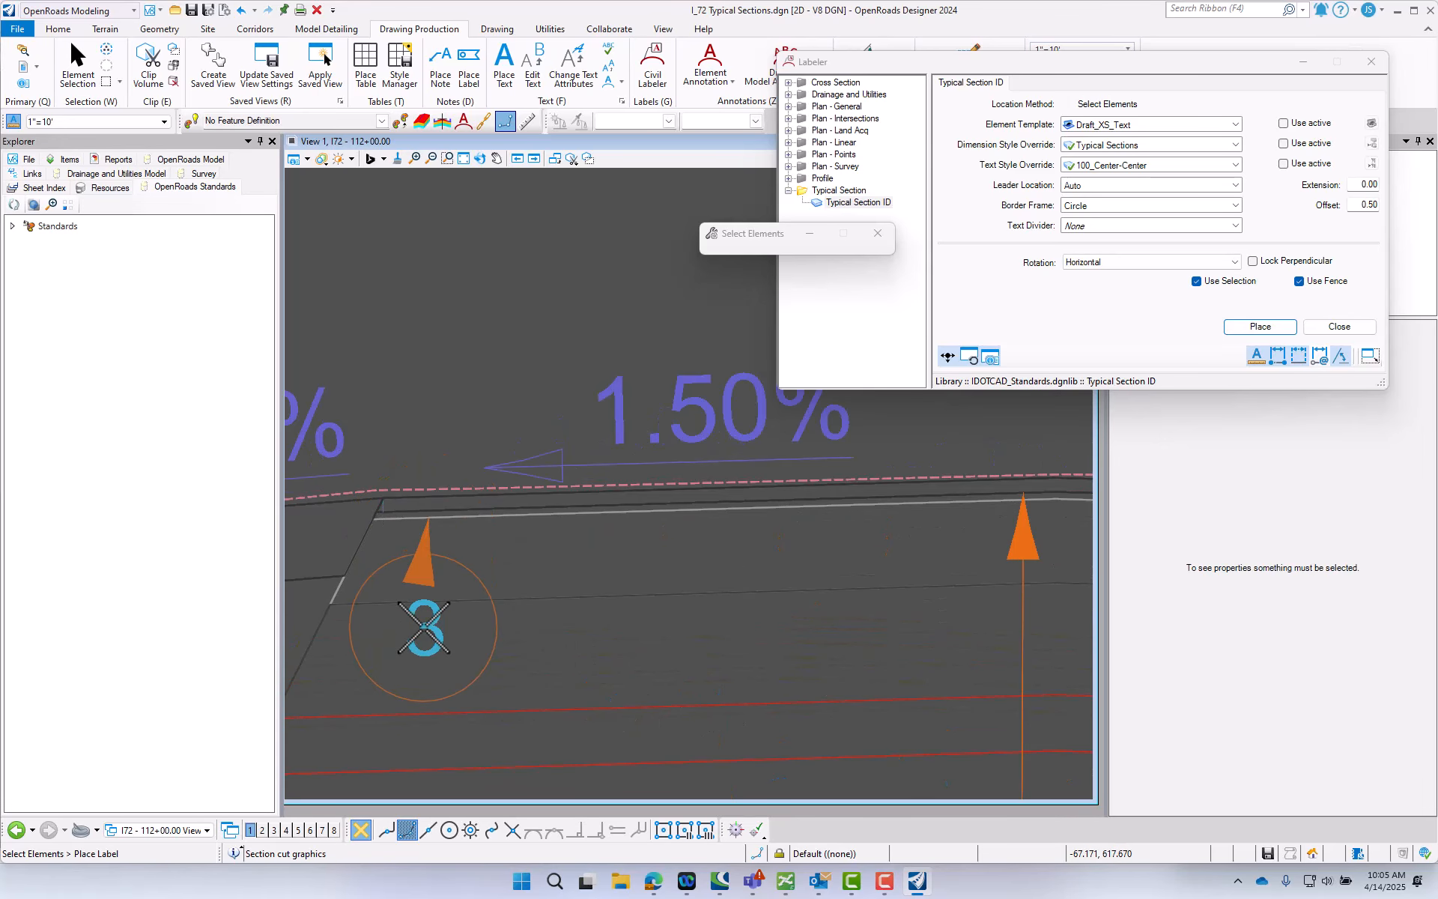
{"action": "scroll", "coordinate": [442, 572], "scroll_direction": "down", "scroll_amount": 3}
{"action": "scroll", "coordinate": [434, 580], "scroll_direction": "down", "scroll_amount": 2}
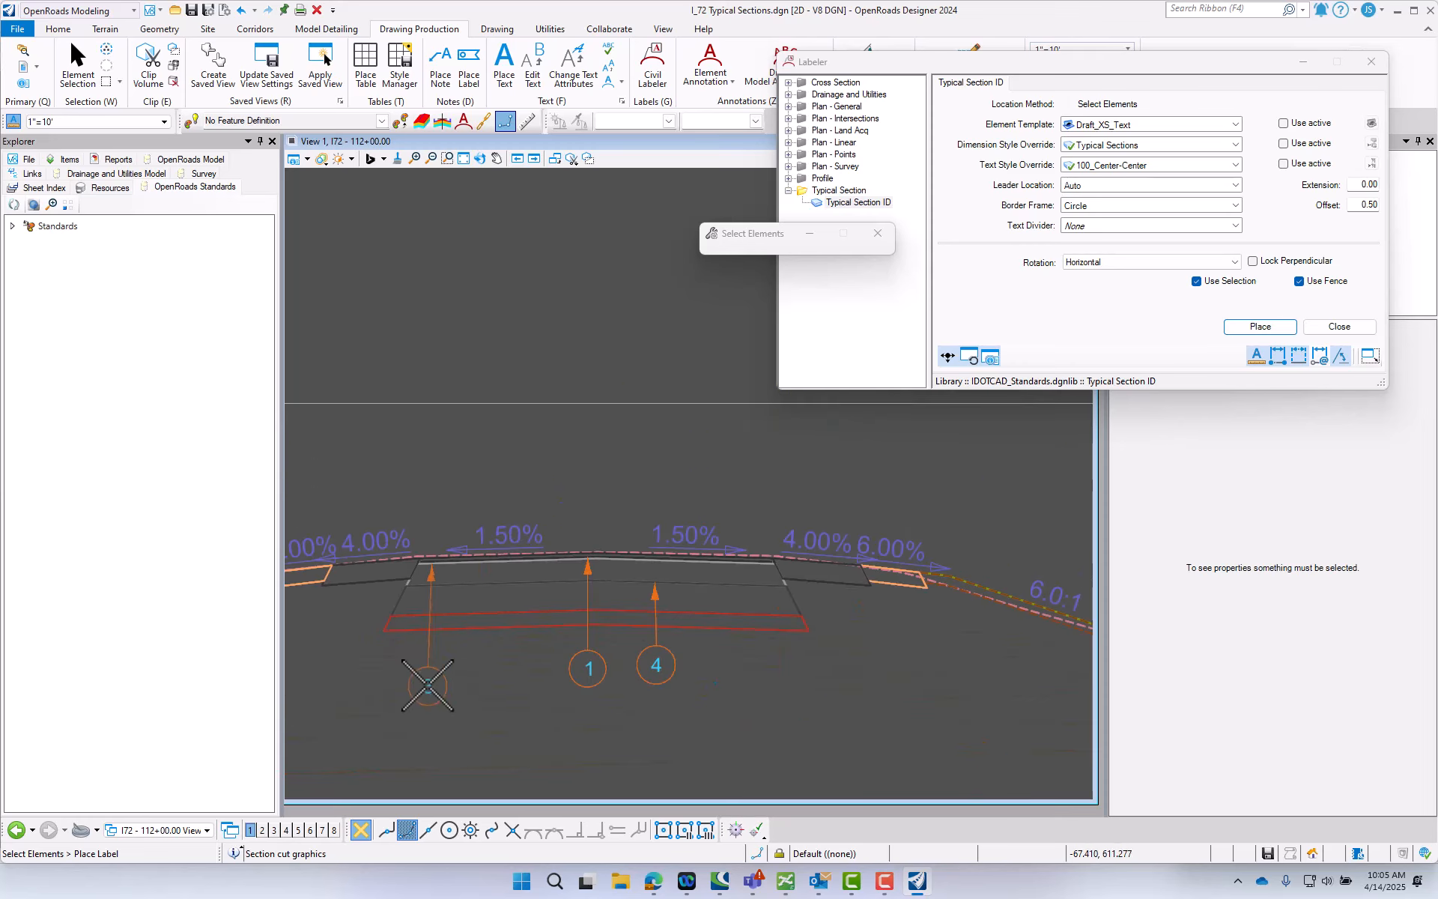
{"action": "left_click", "coordinate": [431, 669]}
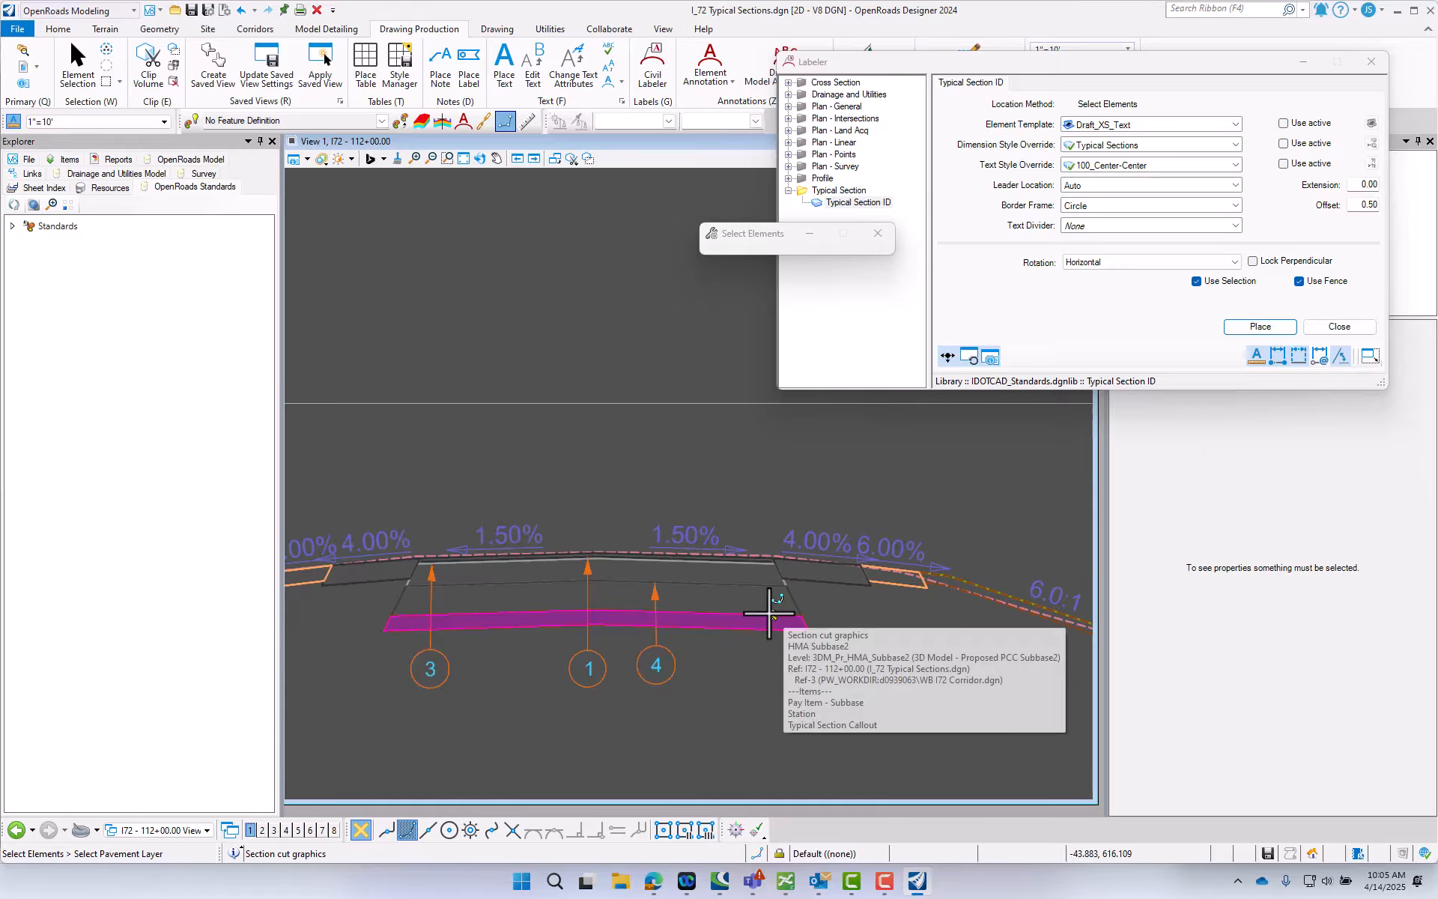
- Label the HMA subbase, the lowest WB pavement layer, near its right edge with the circle below the section
{"action": "left_click", "coordinate": [769, 613]}
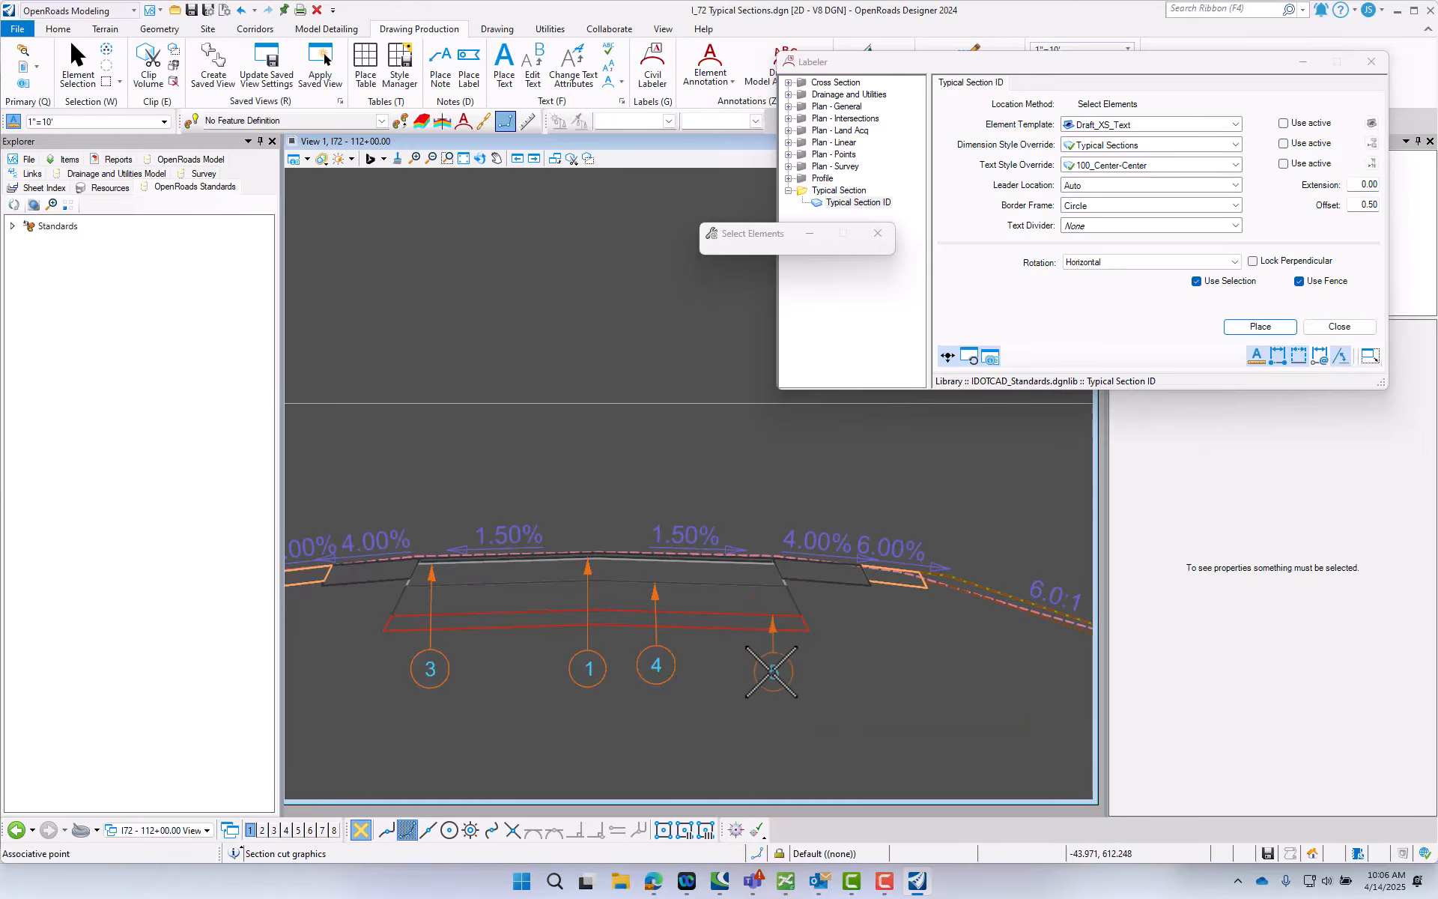
{"action": "left_click", "coordinate": [771, 673]}
{"action": "scroll", "coordinate": [498, 642], "scroll_direction": "down", "scroll_amount": 4}
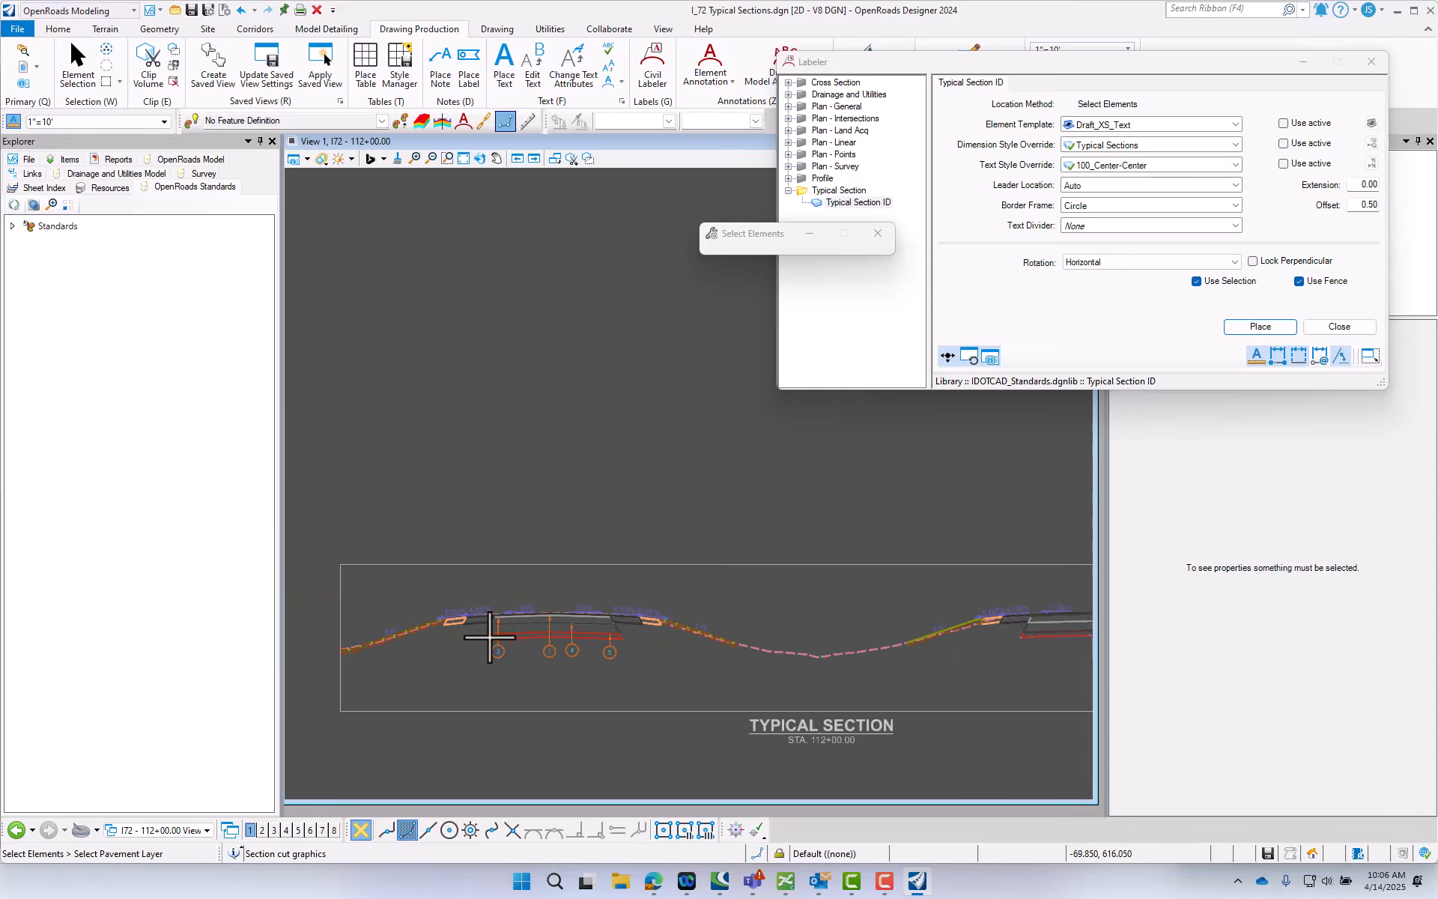
{"action": "scroll", "coordinate": [952, 626], "scroll_direction": "up", "scroll_amount": 4}
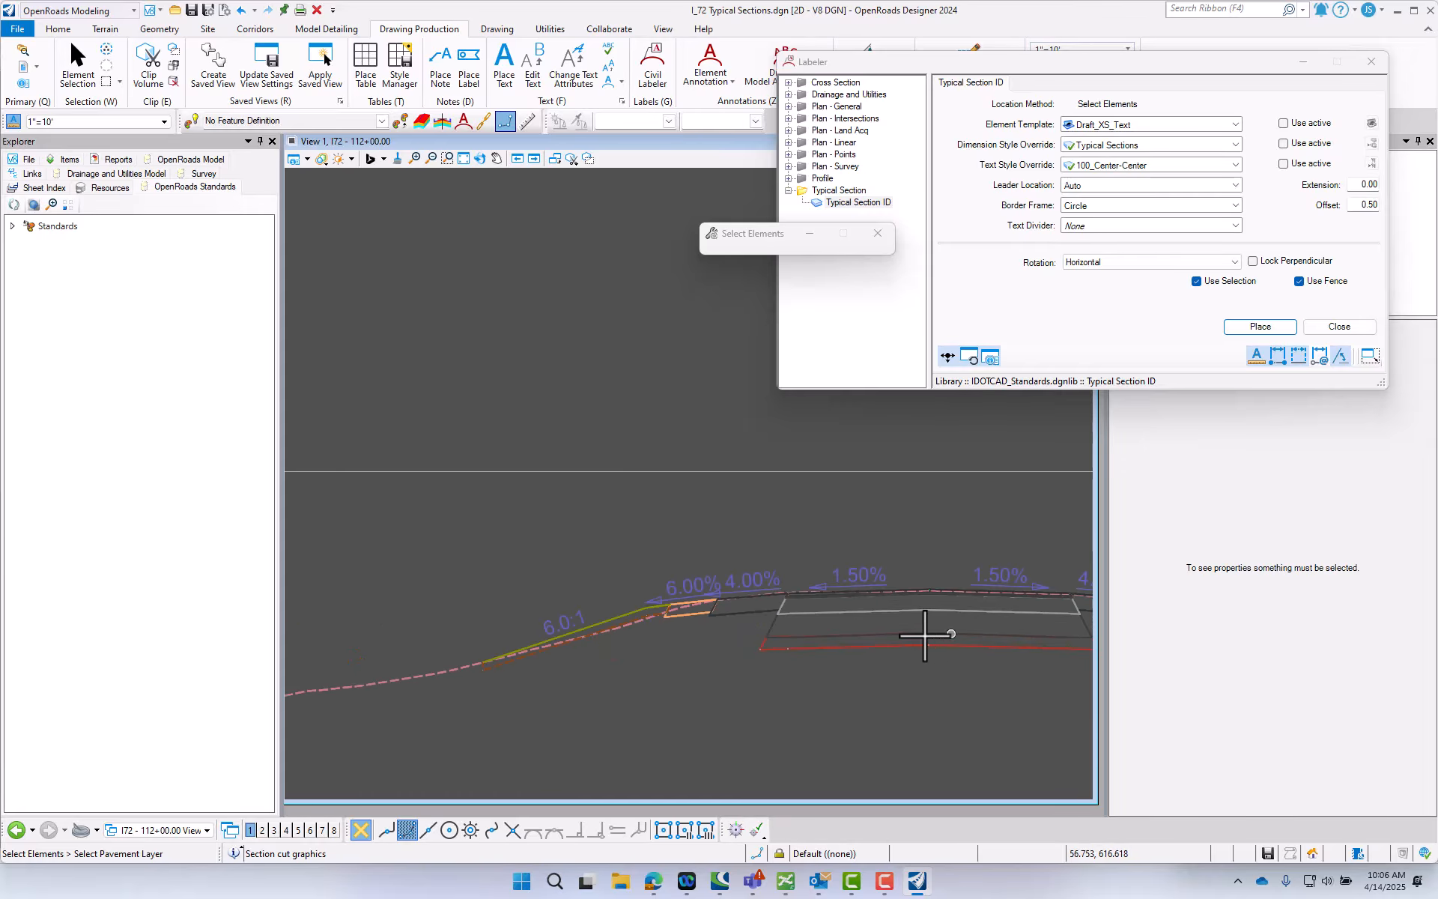
{"action": "scroll", "coordinate": [818, 629], "scroll_direction": "up", "scroll_amount": 5}
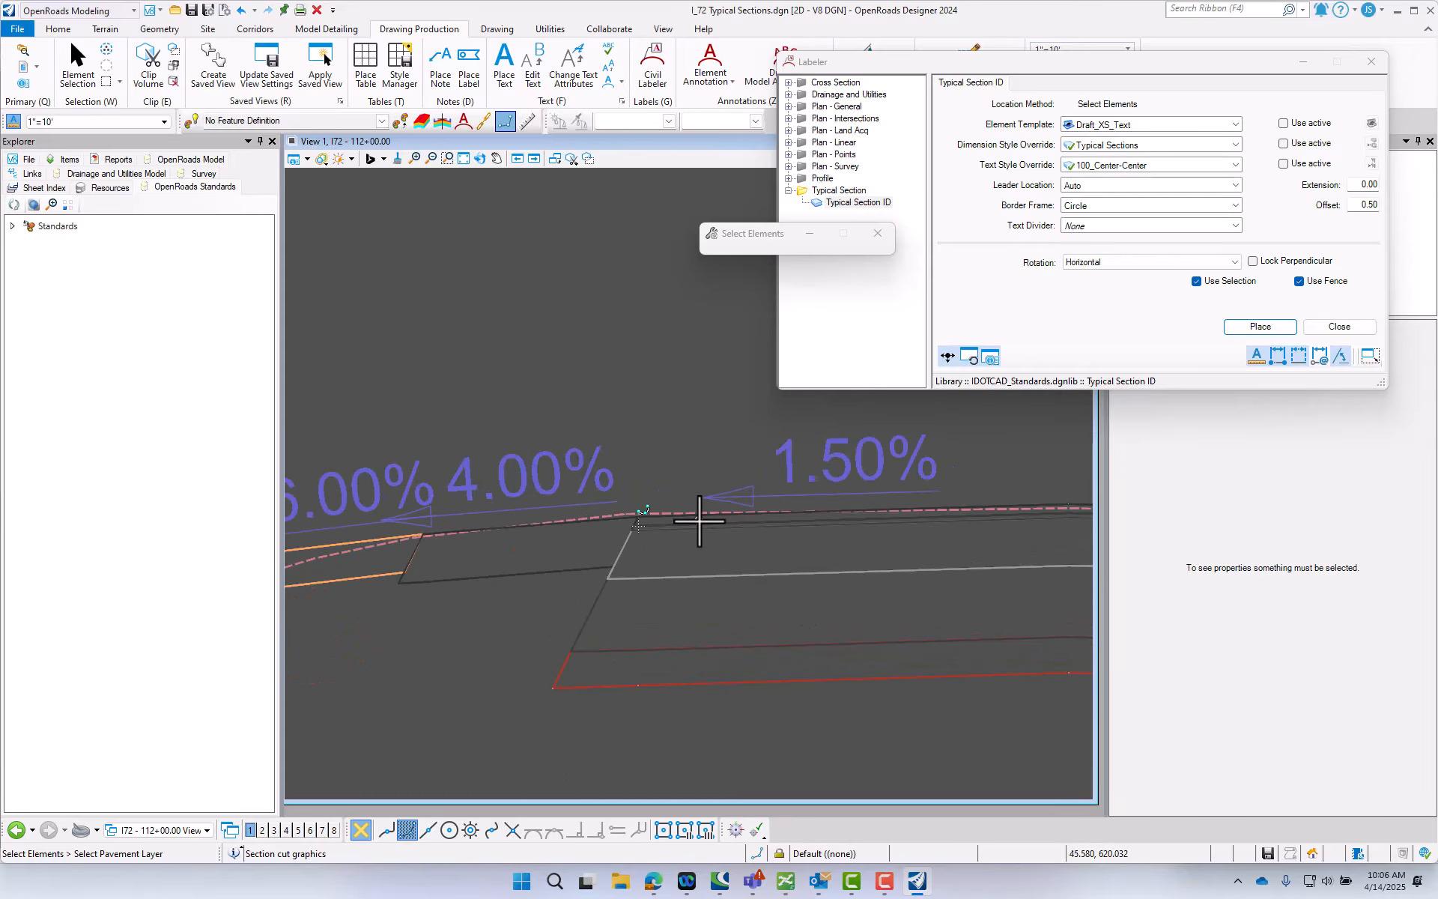
{"action": "scroll", "coordinate": [699, 521], "scroll_direction": "up", "scroll_amount": 1}
{"action": "left_click", "coordinate": [704, 527]}
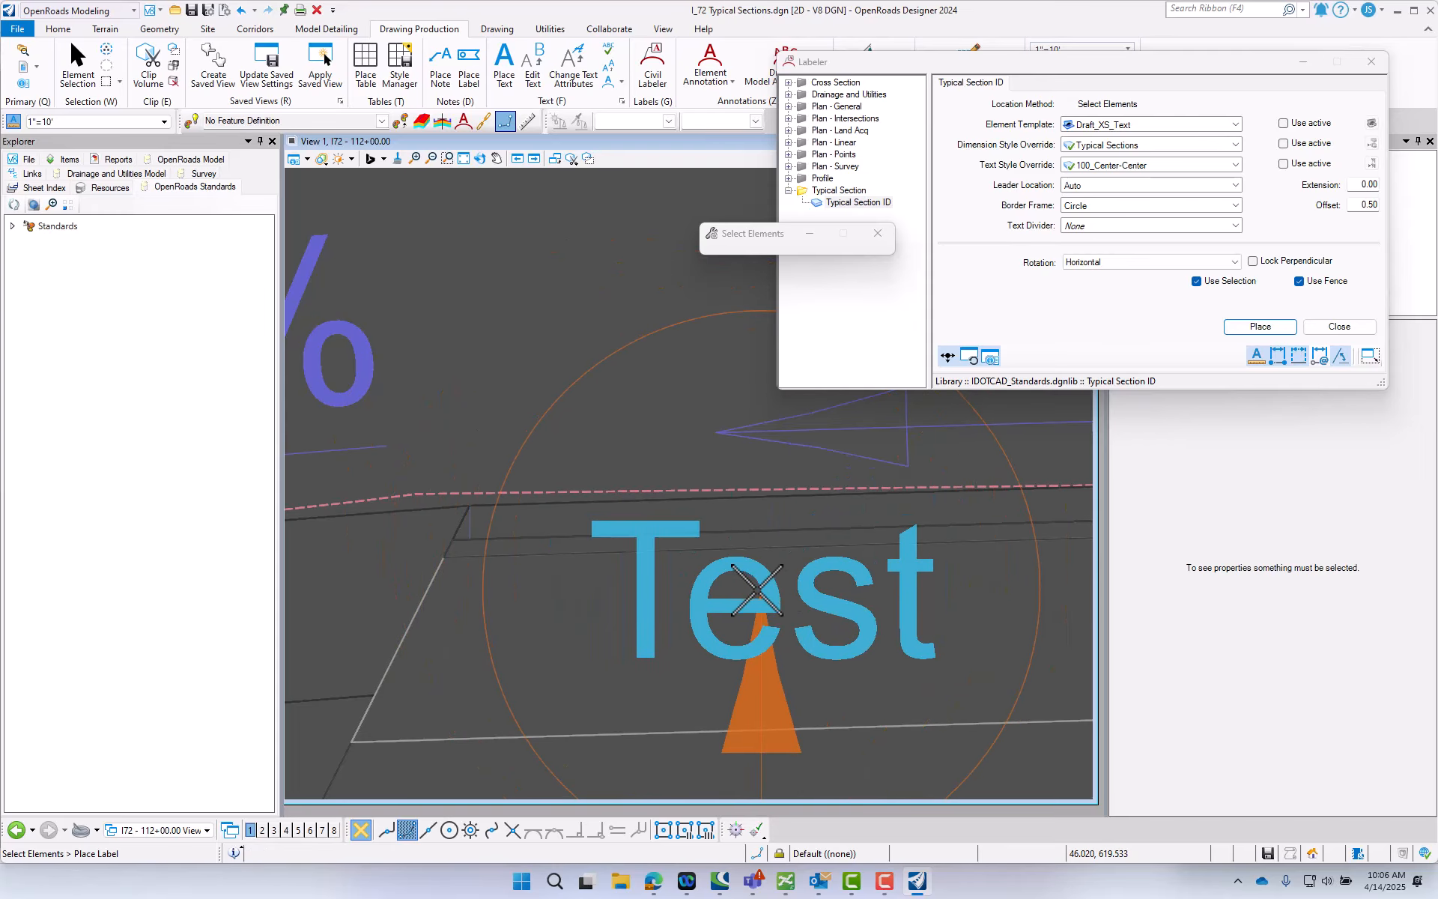
{"action": "left_click", "coordinate": [753, 591]}
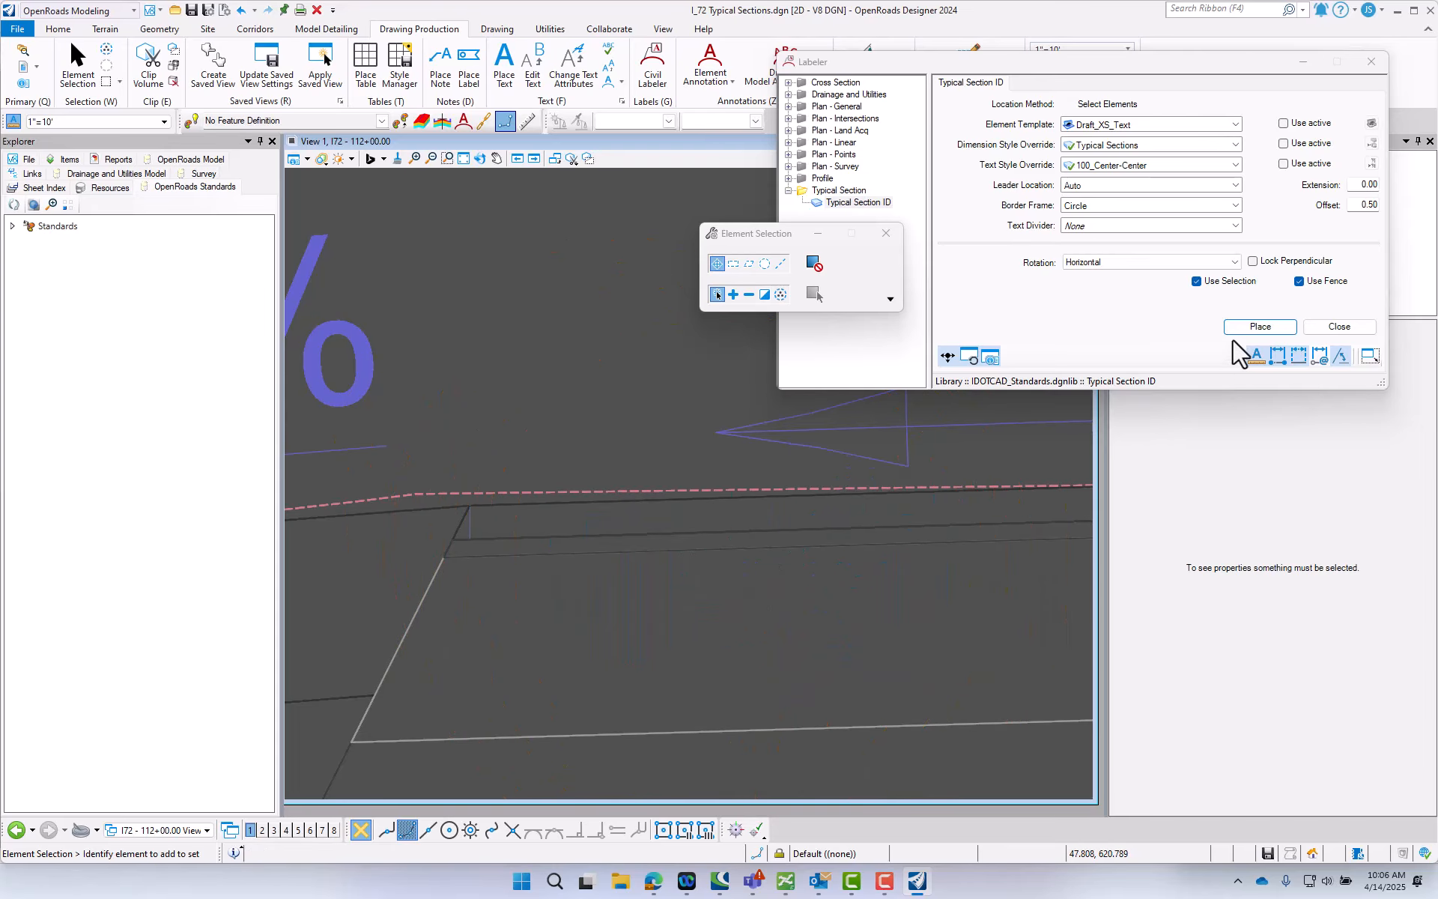
{"action": "left_click", "coordinate": [1253, 329]}
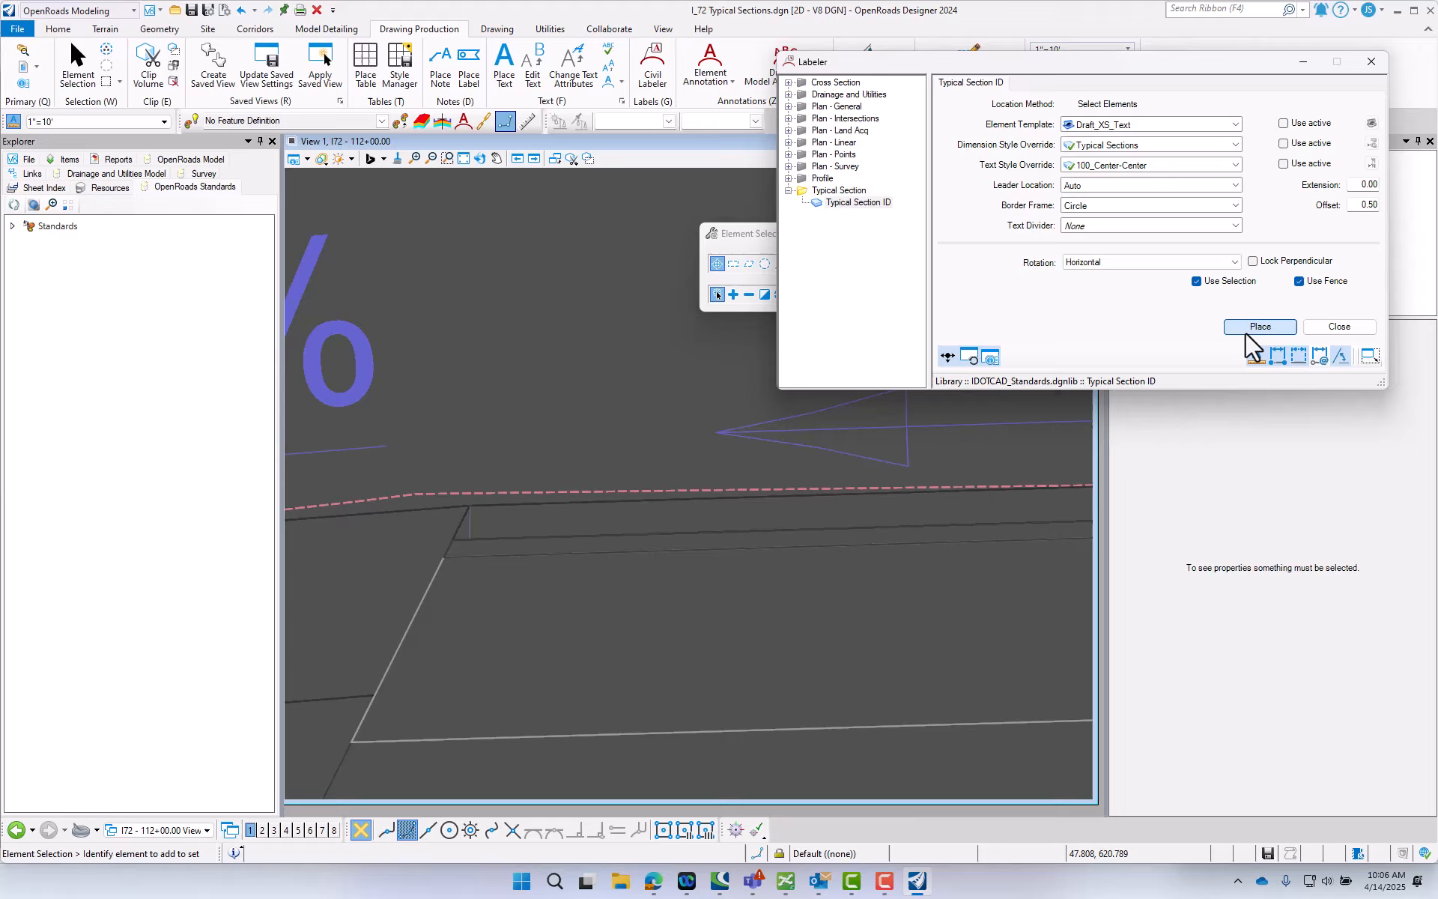
{"action": "left_click", "coordinate": [601, 739]}
{"action": "scroll", "coordinate": [597, 563], "scroll_direction": "down", "scroll_amount": 1}
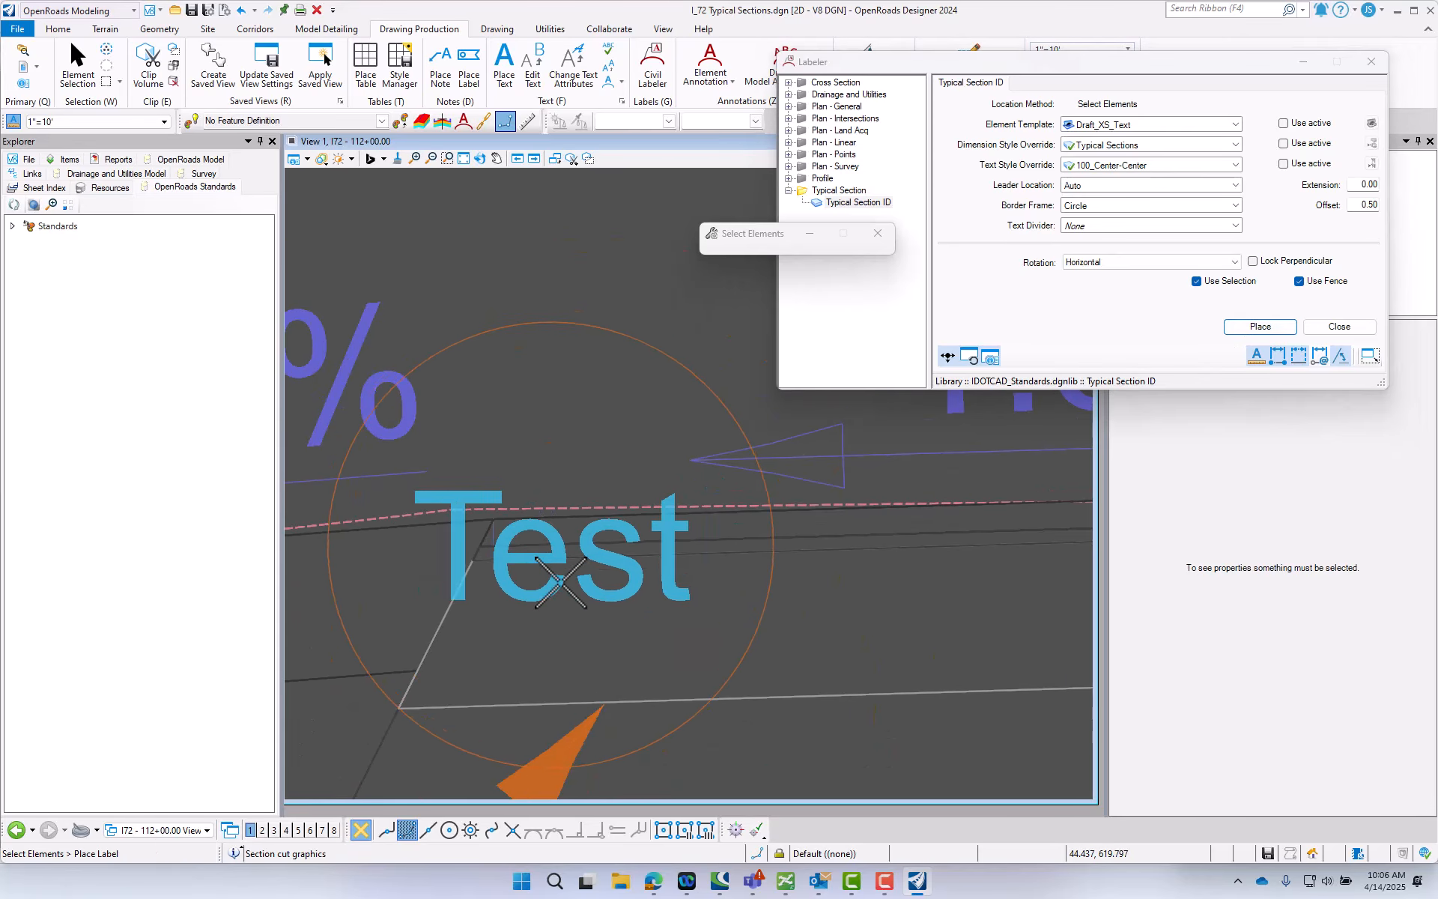
{"action": "key", "text": "Escape"}
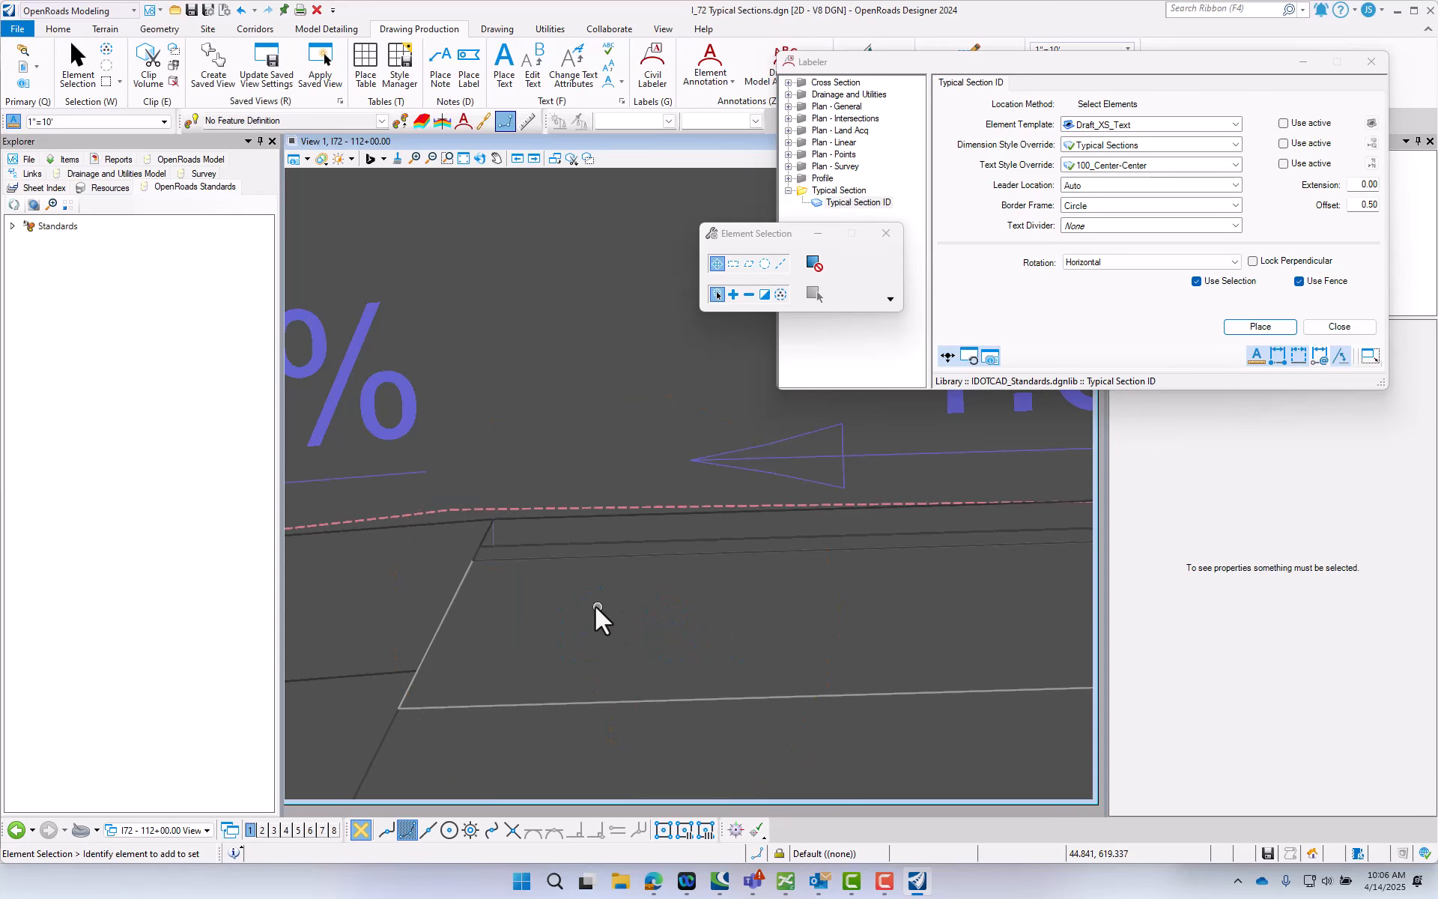
{"action": "scroll", "coordinate": [784, 533], "scroll_direction": "down", "scroll_amount": 4}
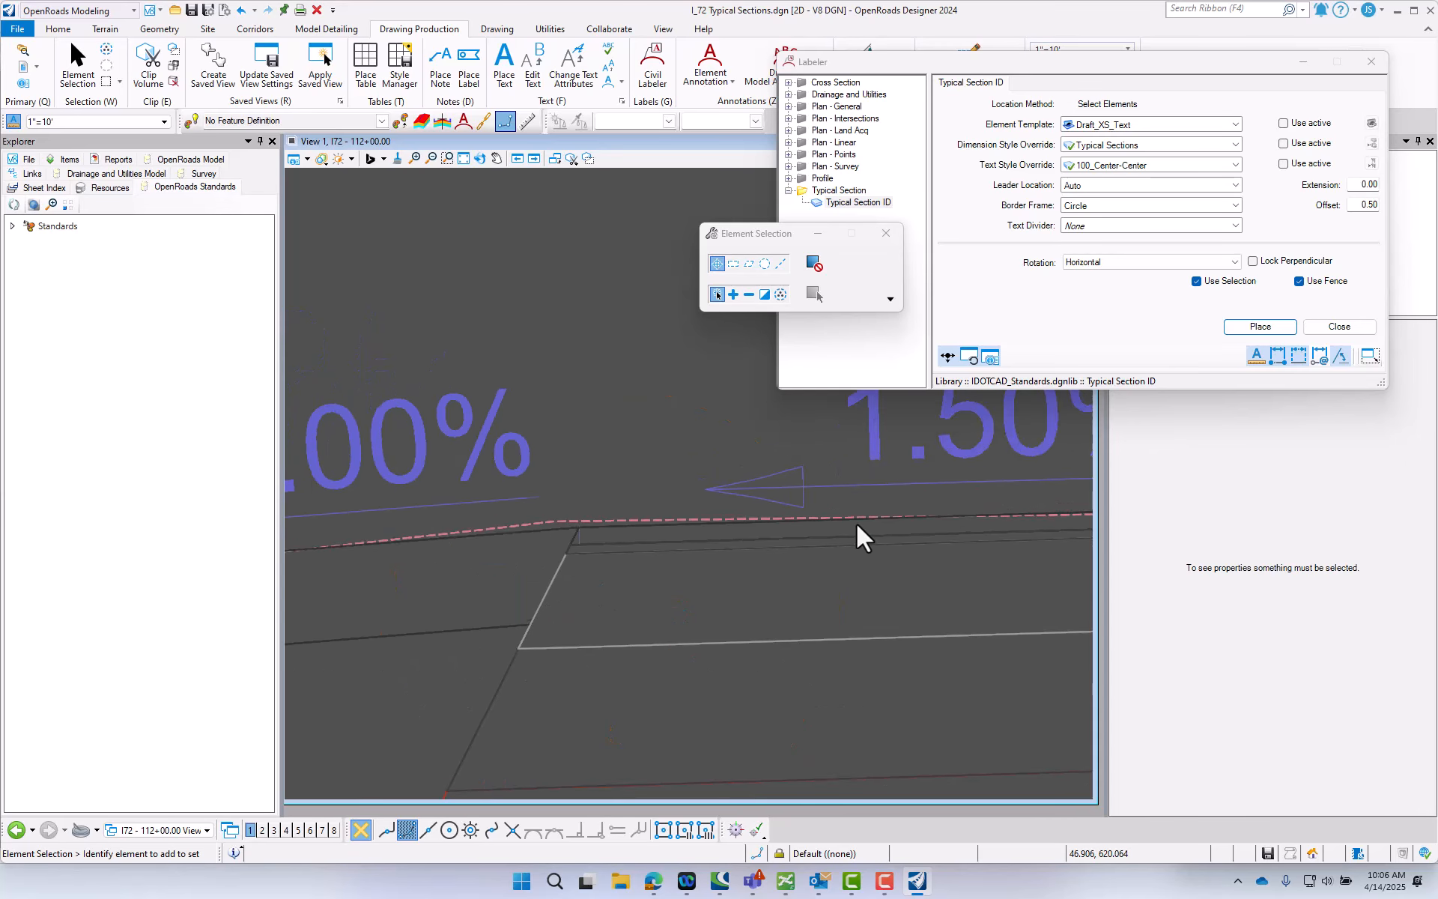
{"action": "left_click", "coordinate": [1260, 328]}
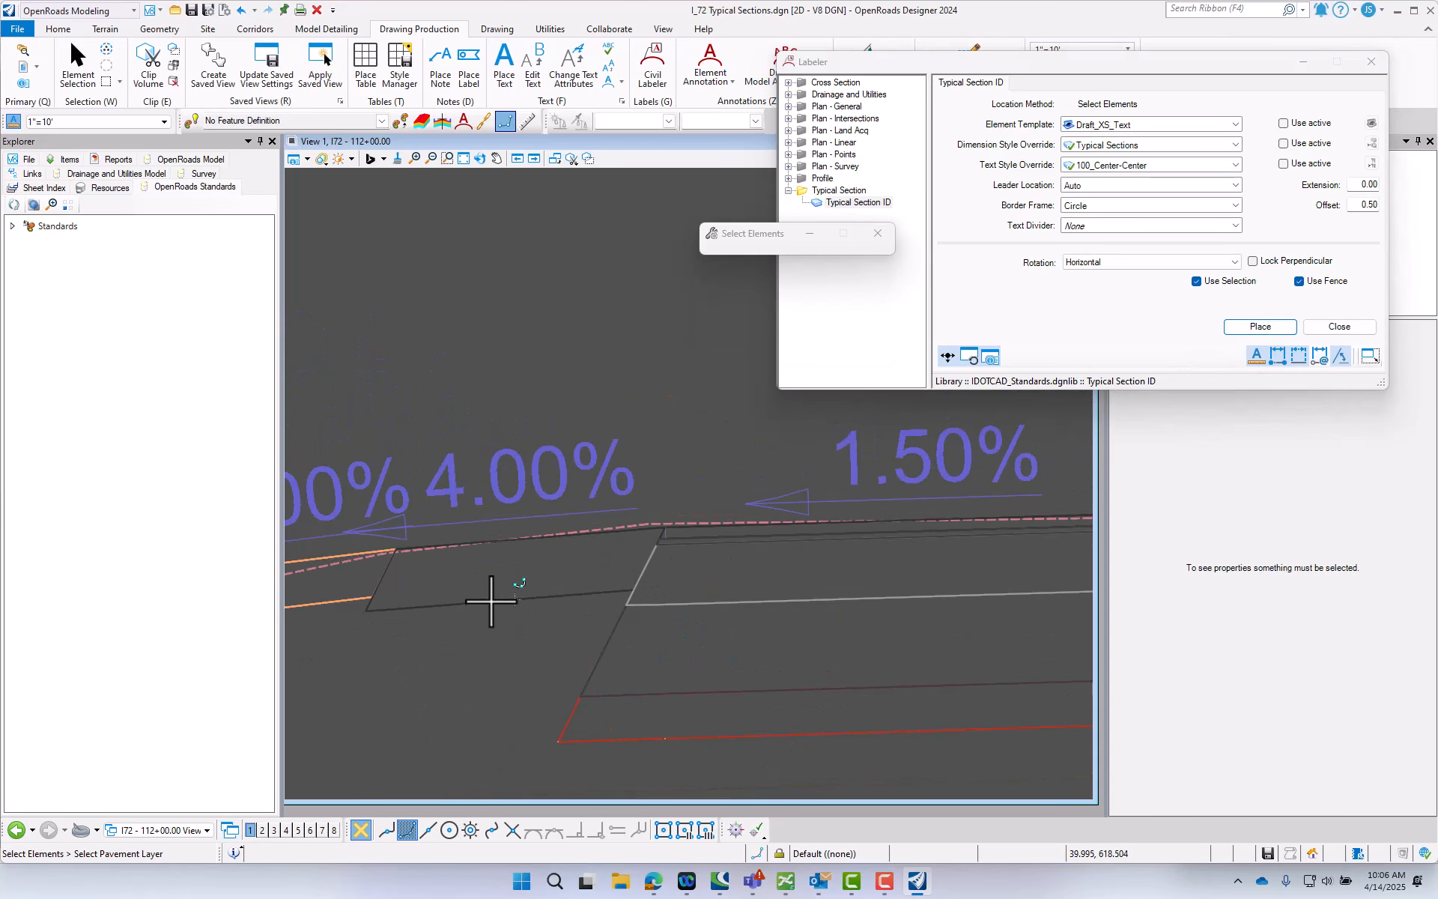
{"action": "left_click", "coordinate": [491, 601]}
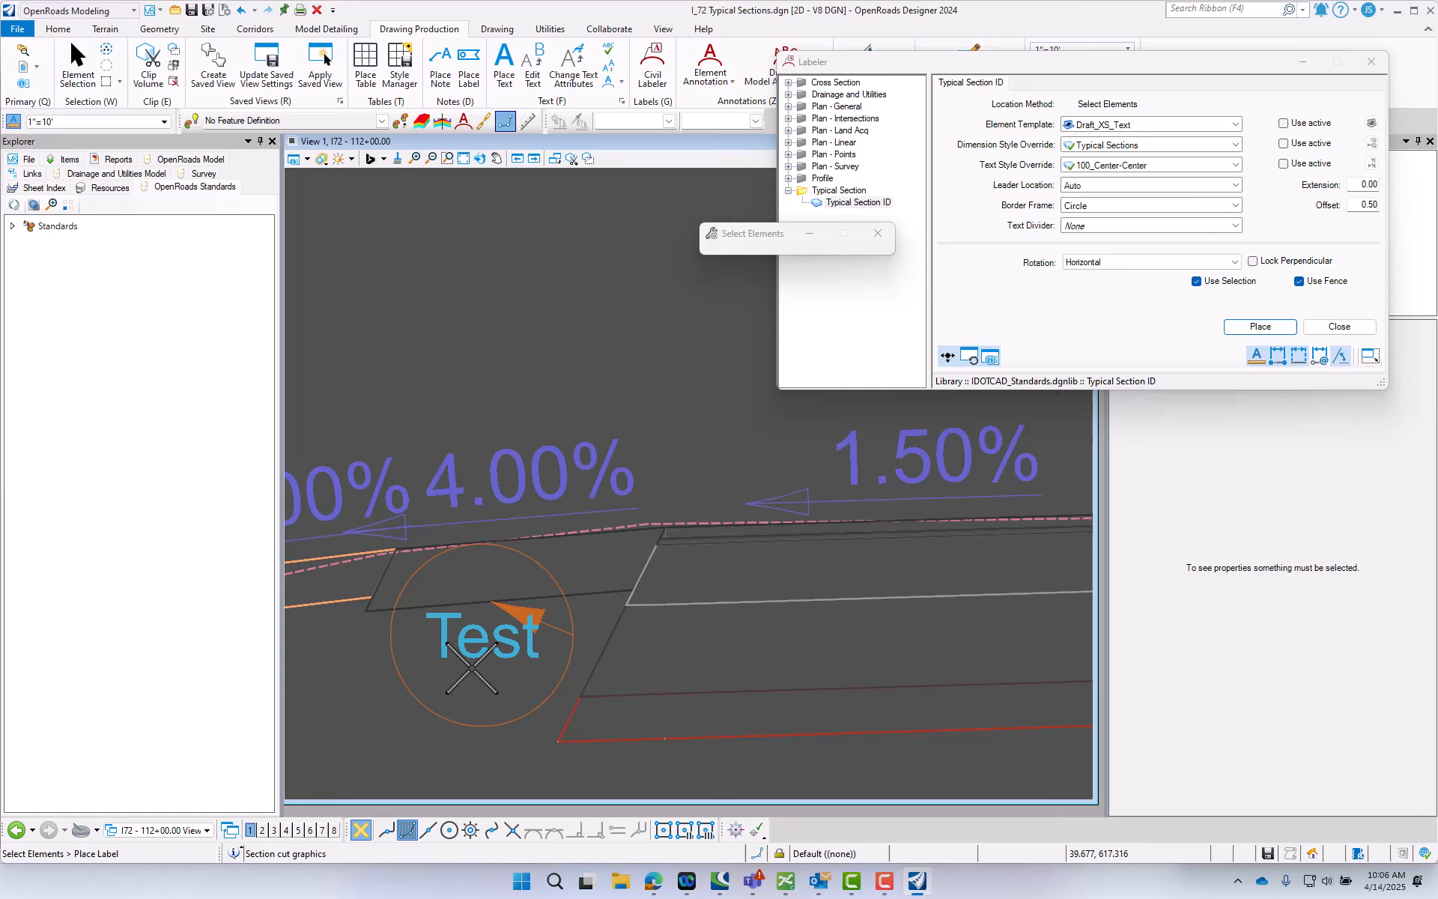
{"action": "right_click", "coordinate": [495, 618]}
{"action": "key", "text": "Escape"}
{"action": "key", "text": "Escape"}
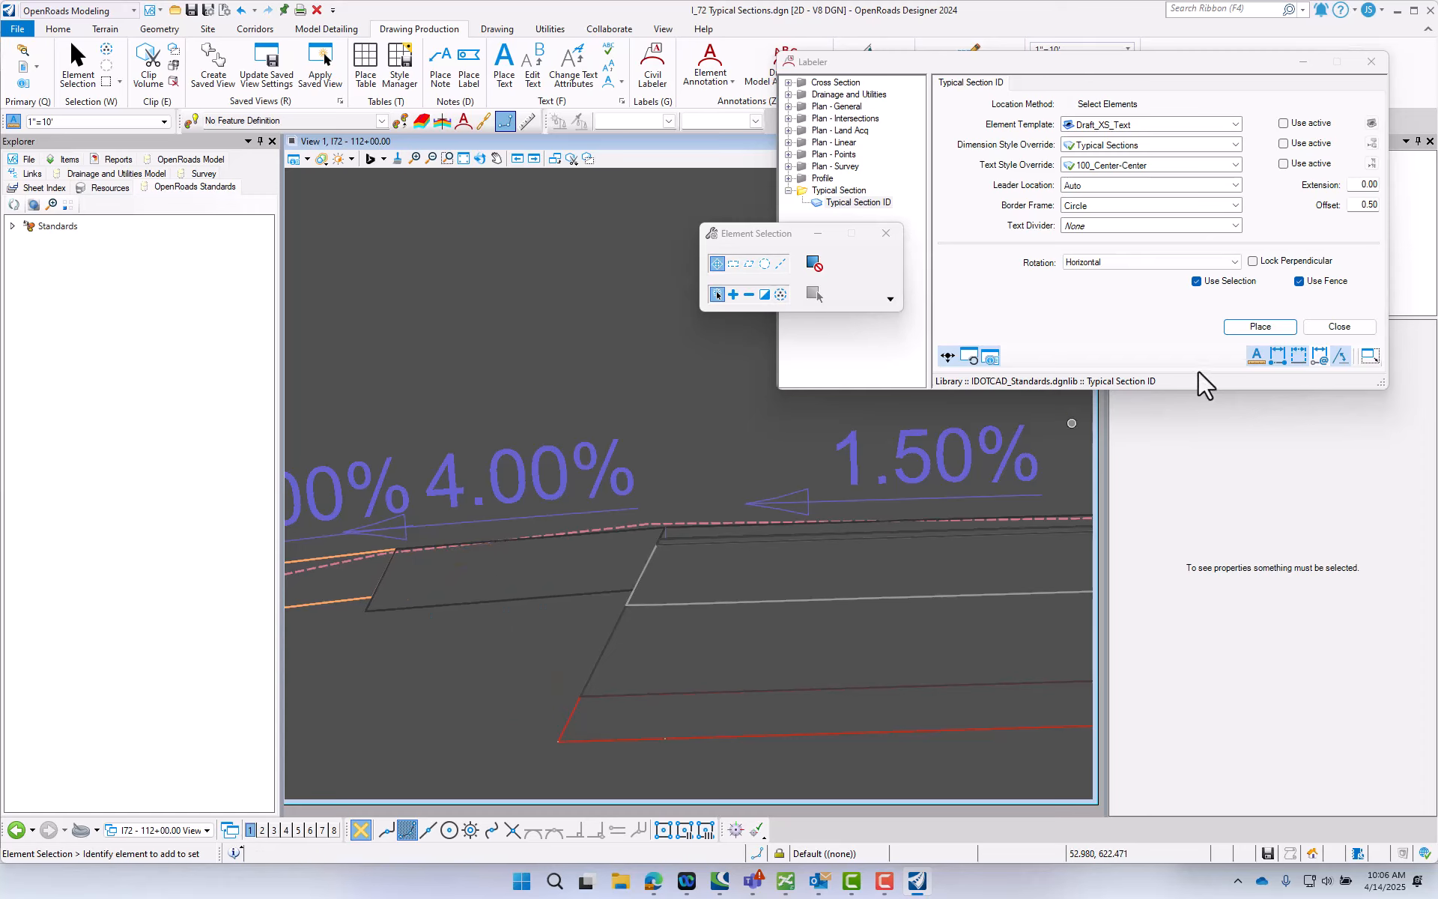
- Place a Typical Section ID label at the outer bottom corner of the EB left HMA shoulder, with its circle below the section
{"action": "left_click", "coordinate": [1259, 327]}
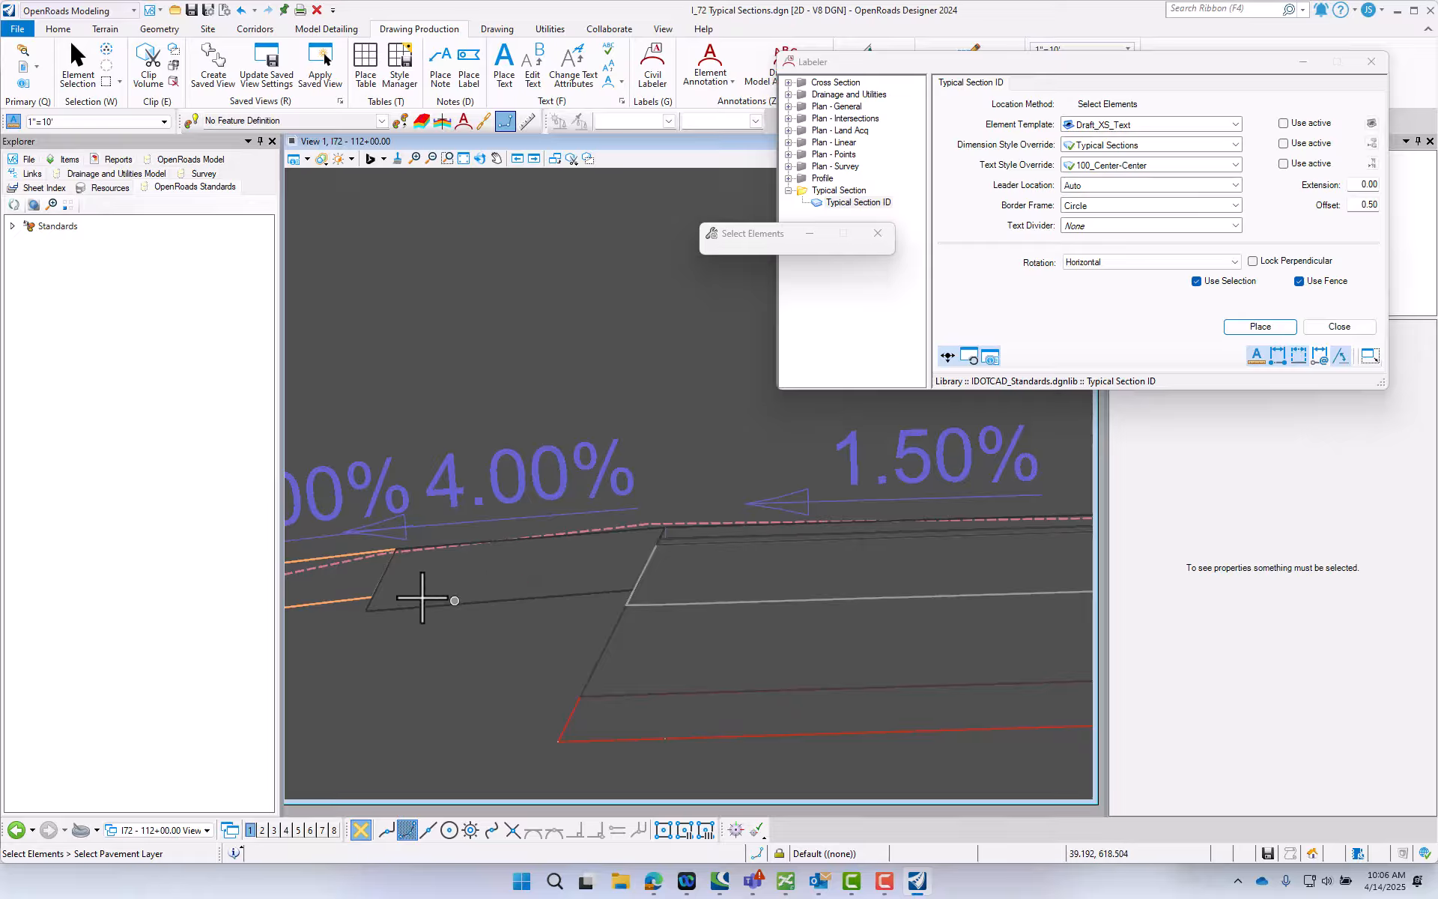
{"action": "left_click", "coordinate": [378, 608]}
{"action": "scroll", "coordinate": [405, 675], "scroll_direction": "down", "scroll_amount": 3}
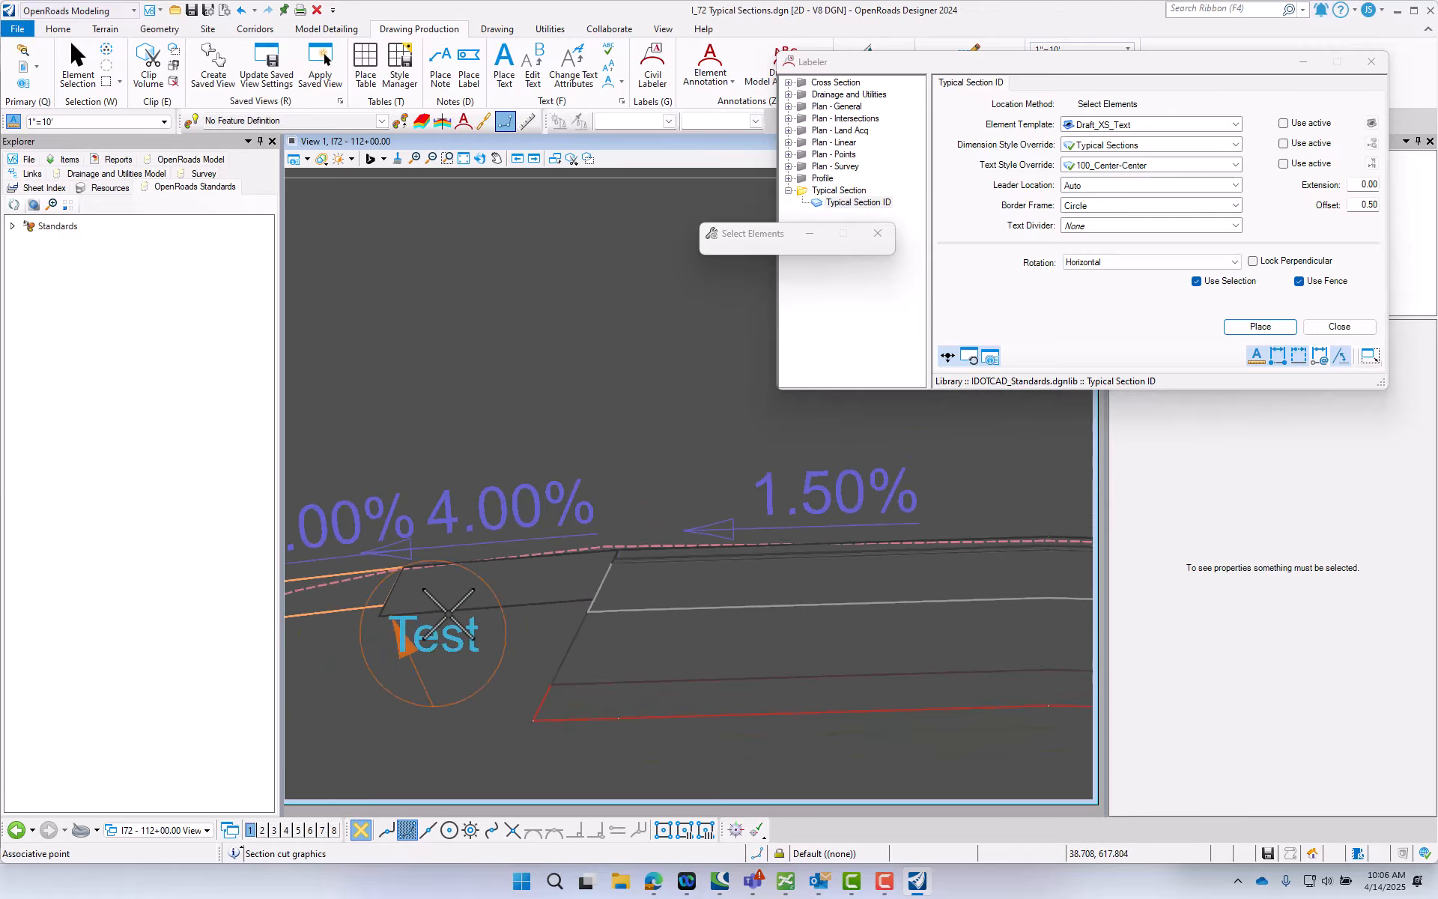
{"action": "left_click", "coordinate": [414, 733]}
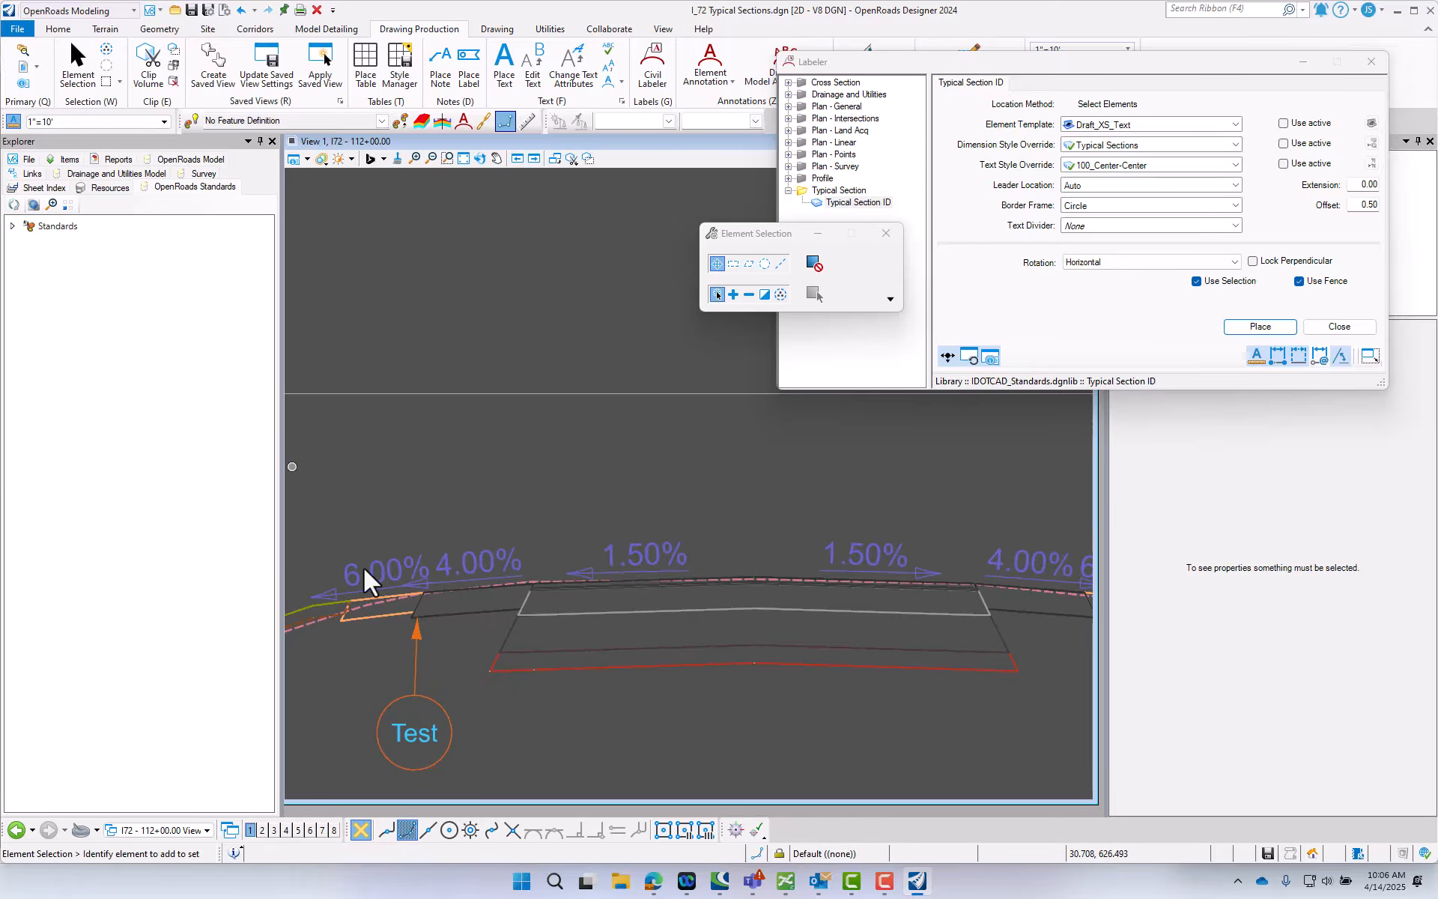
- Examine the EB left HMA shoulder's pay item and typical section callout properties, then clear the selection
{"action": "left_click", "coordinate": [468, 603]}
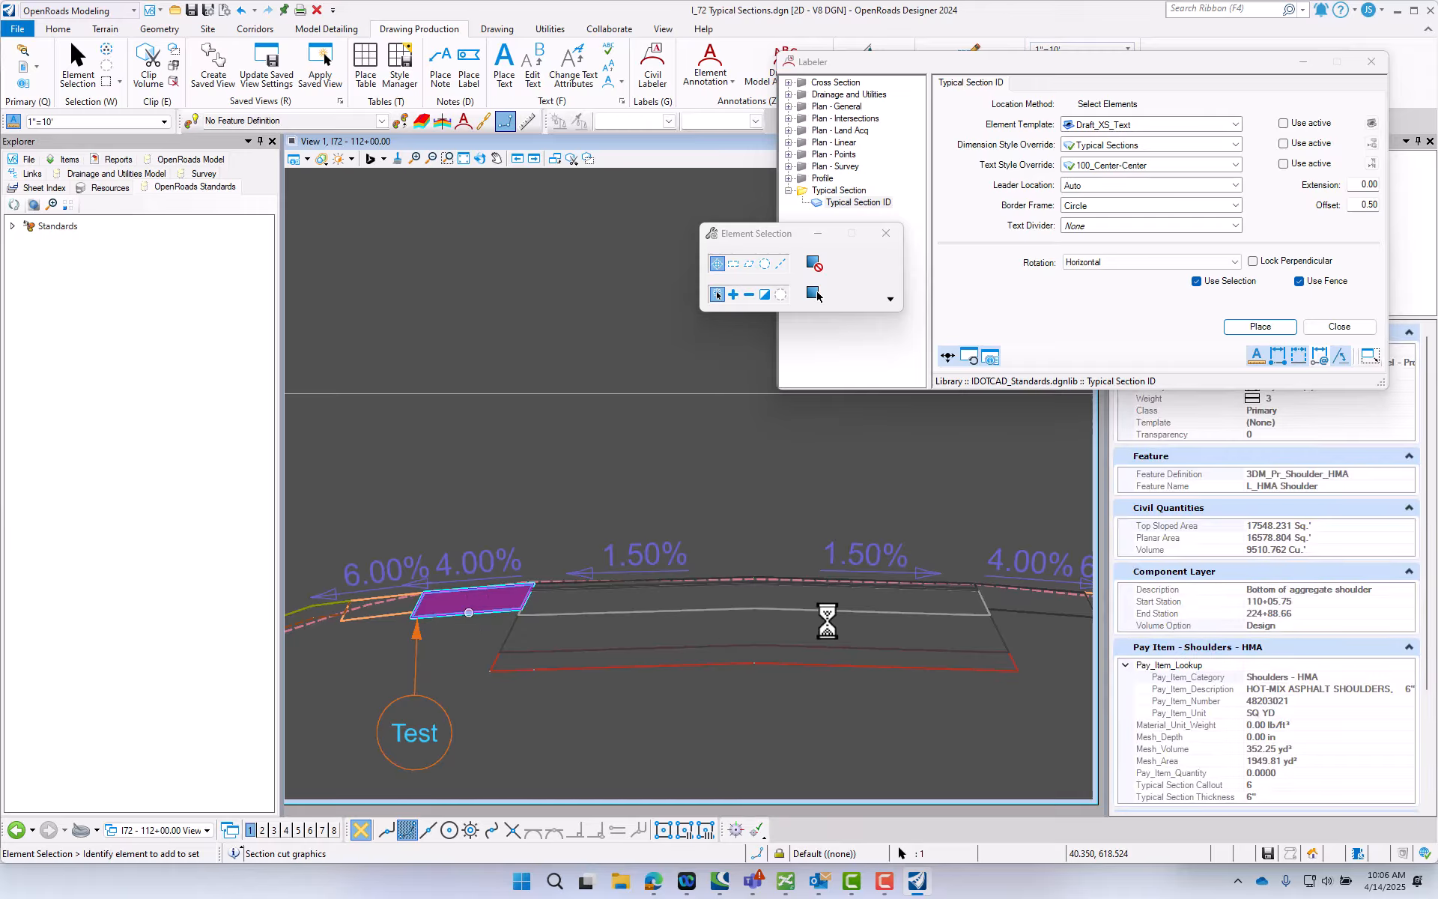
{"action": "scroll", "coordinate": [1258, 723], "scroll_direction": "down", "scroll_amount": 4}
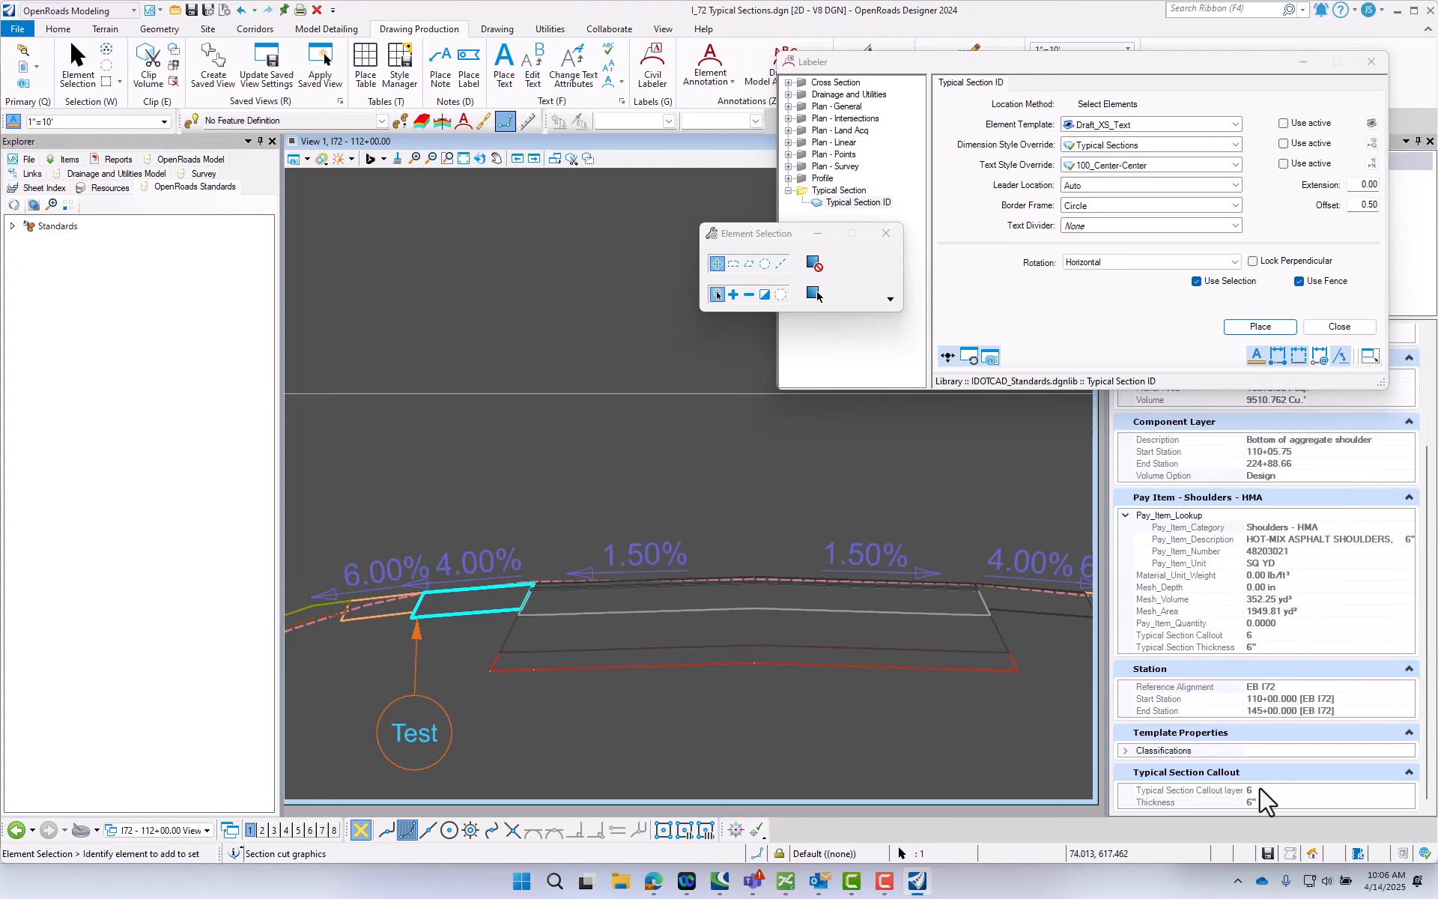
{"action": "left_click", "coordinate": [541, 693]}
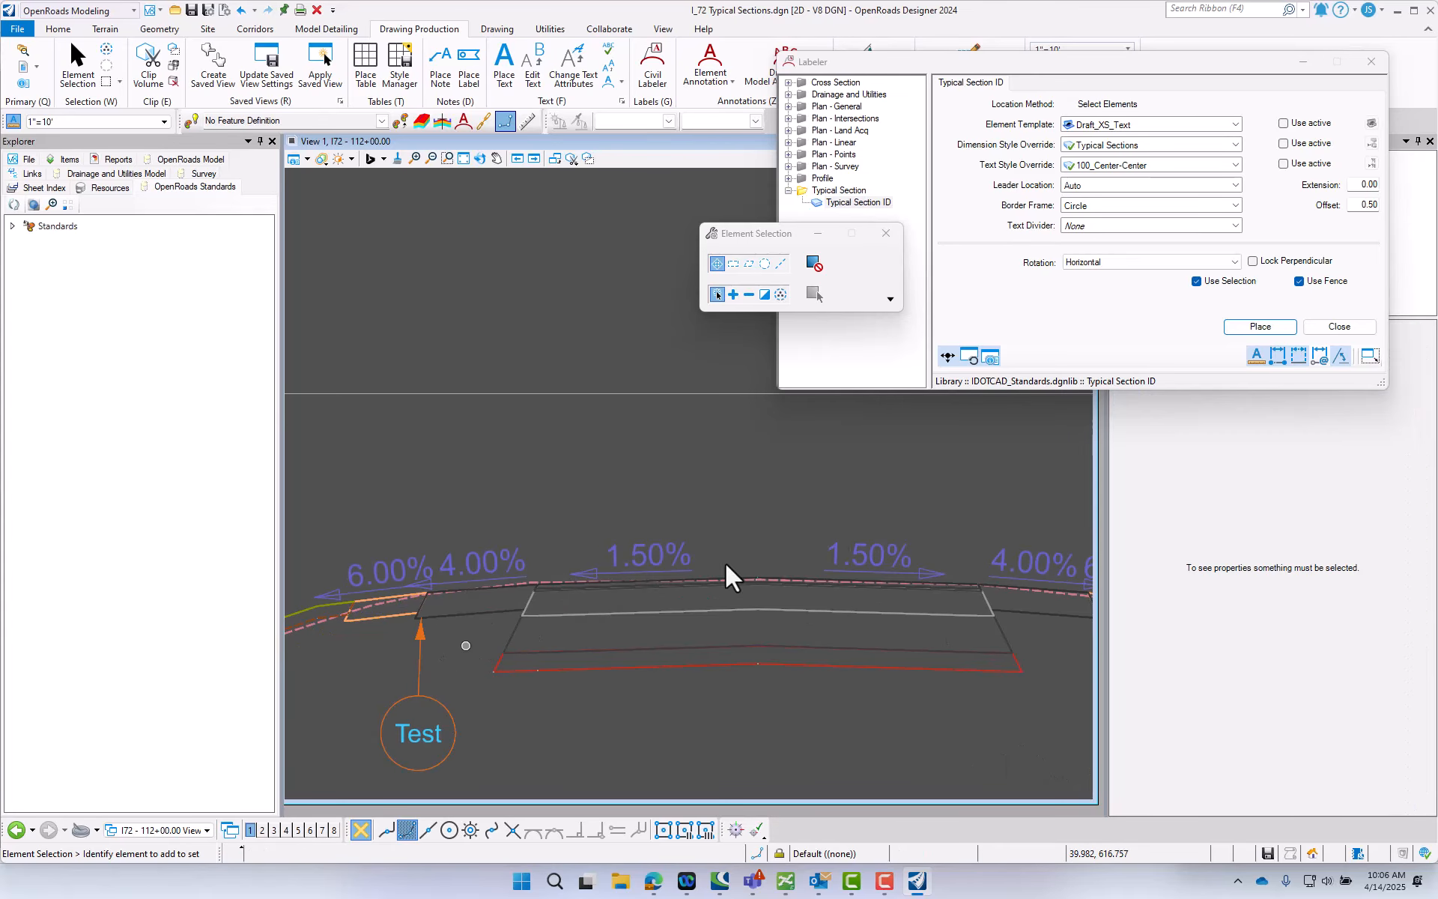
- Place a Typical Section ID label at the outer end of the EB right shoulder, with its circle directly below
{"action": "left_click", "coordinate": [1269, 328]}
{"action": "scroll", "coordinate": [757, 592], "scroll_direction": "up", "scroll_amount": 2}
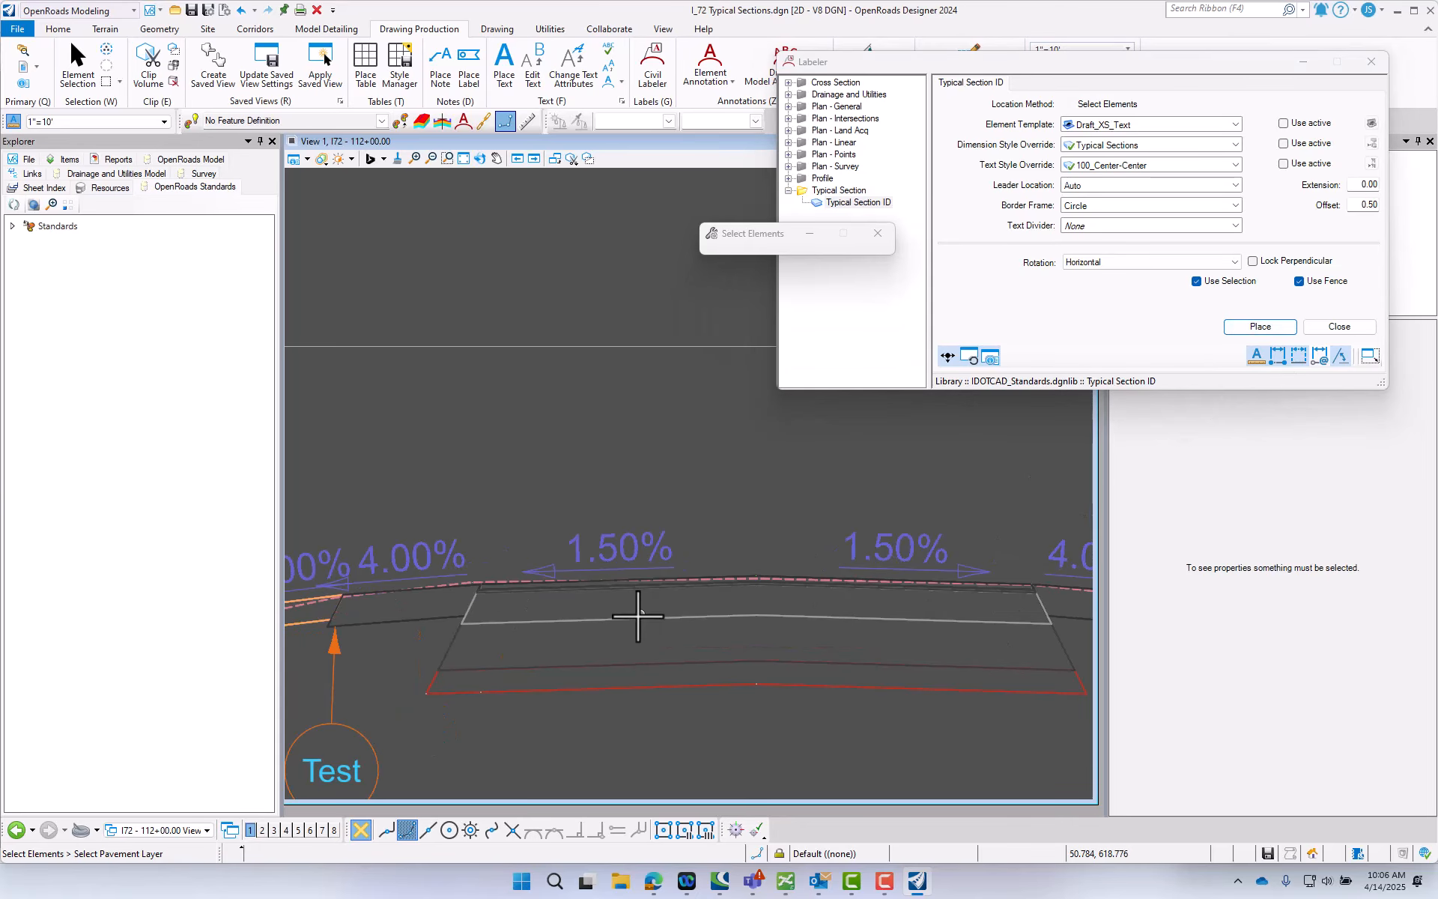
{"action": "scroll", "coordinate": [684, 620], "scroll_direction": "down", "scroll_amount": 4}
{"action": "scroll", "coordinate": [652, 620], "scroll_direction": "down", "scroll_amount": 1}
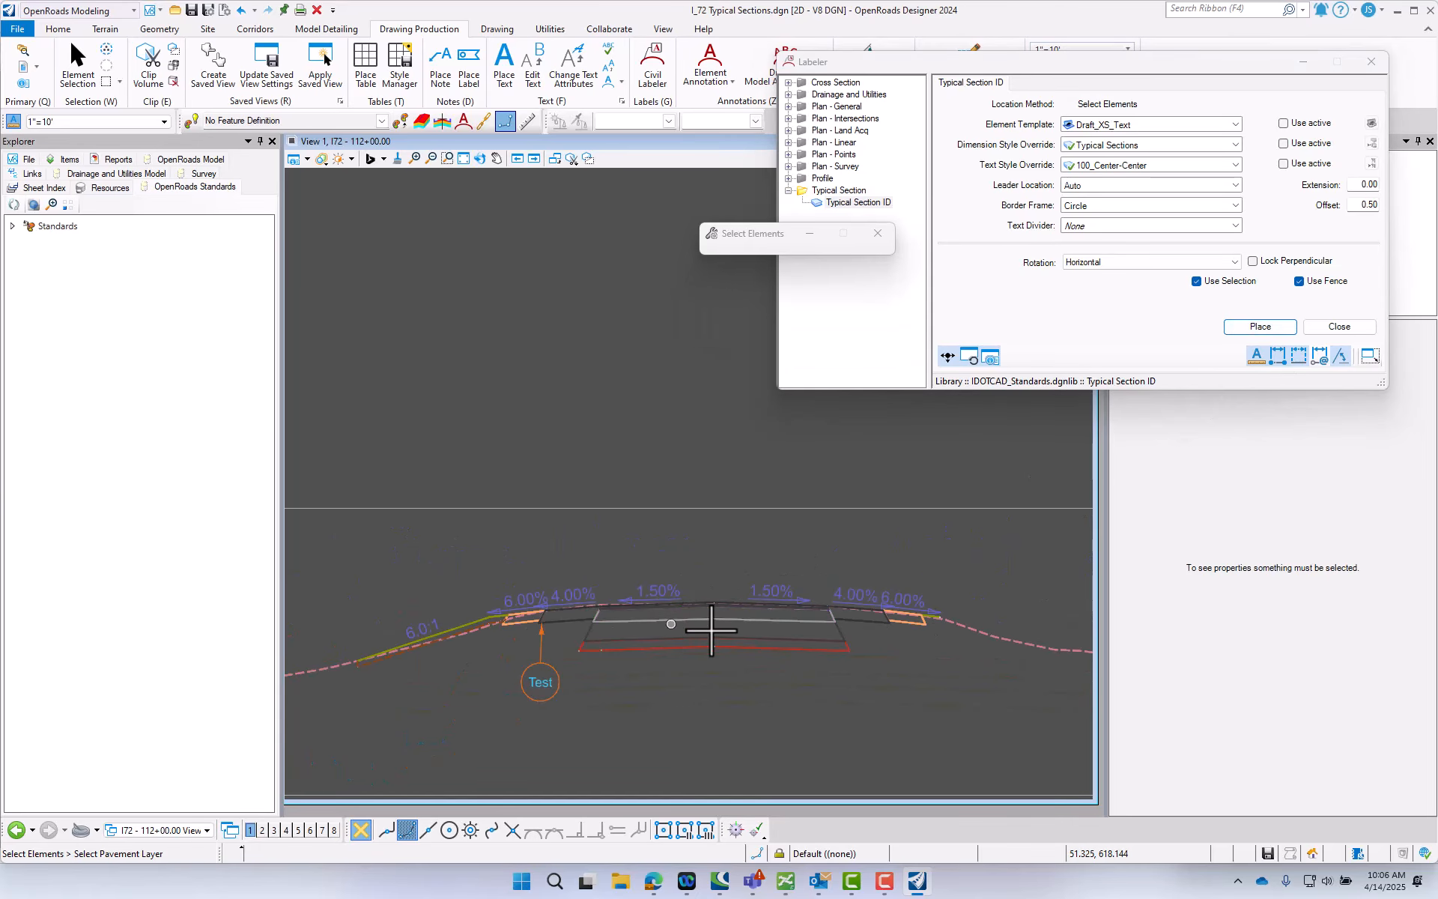
{"action": "left_click", "coordinate": [922, 621]}
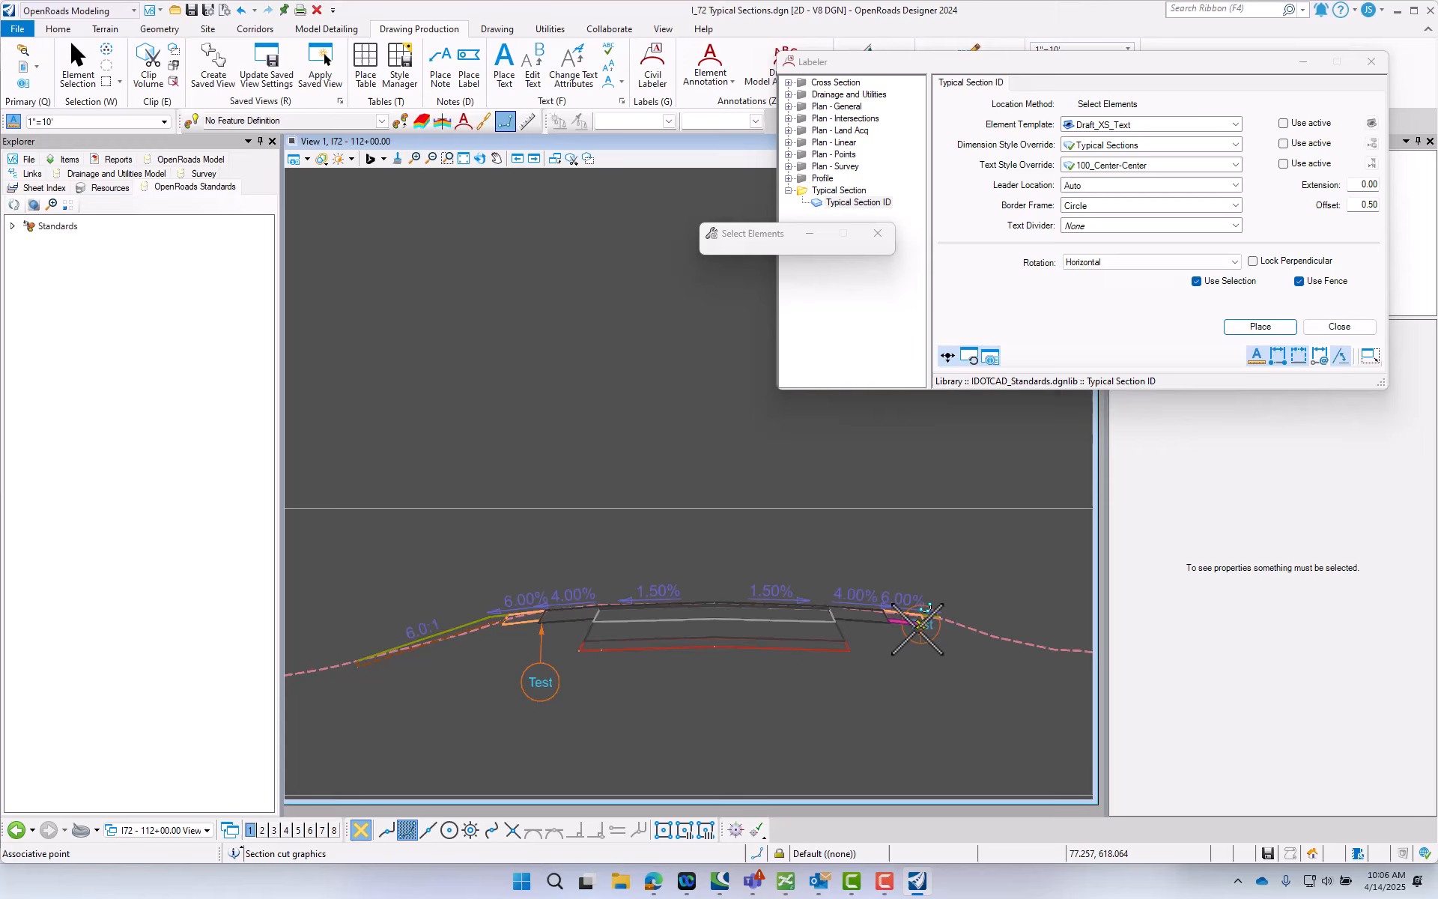
{"action": "left_click", "coordinate": [921, 667]}
{"action": "scroll", "coordinate": [947, 649], "scroll_direction": "down", "scroll_amount": 2}
{"action": "scroll", "coordinate": [994, 640], "scroll_direction": "up", "scroll_amount": 2}
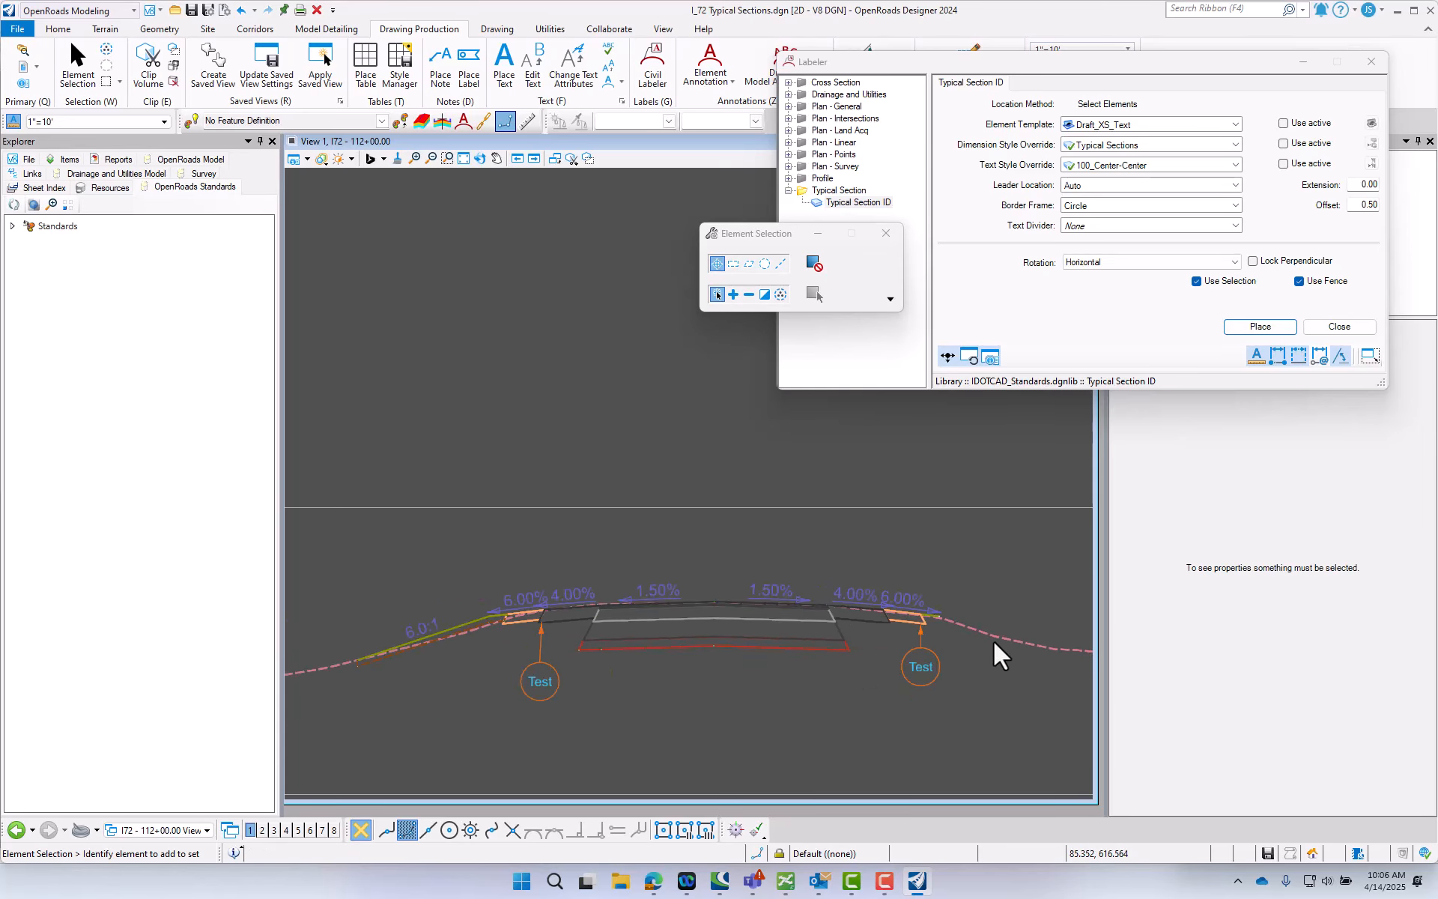
{"action": "scroll", "coordinate": [993, 641], "scroll_direction": "down", "scroll_amount": 2}
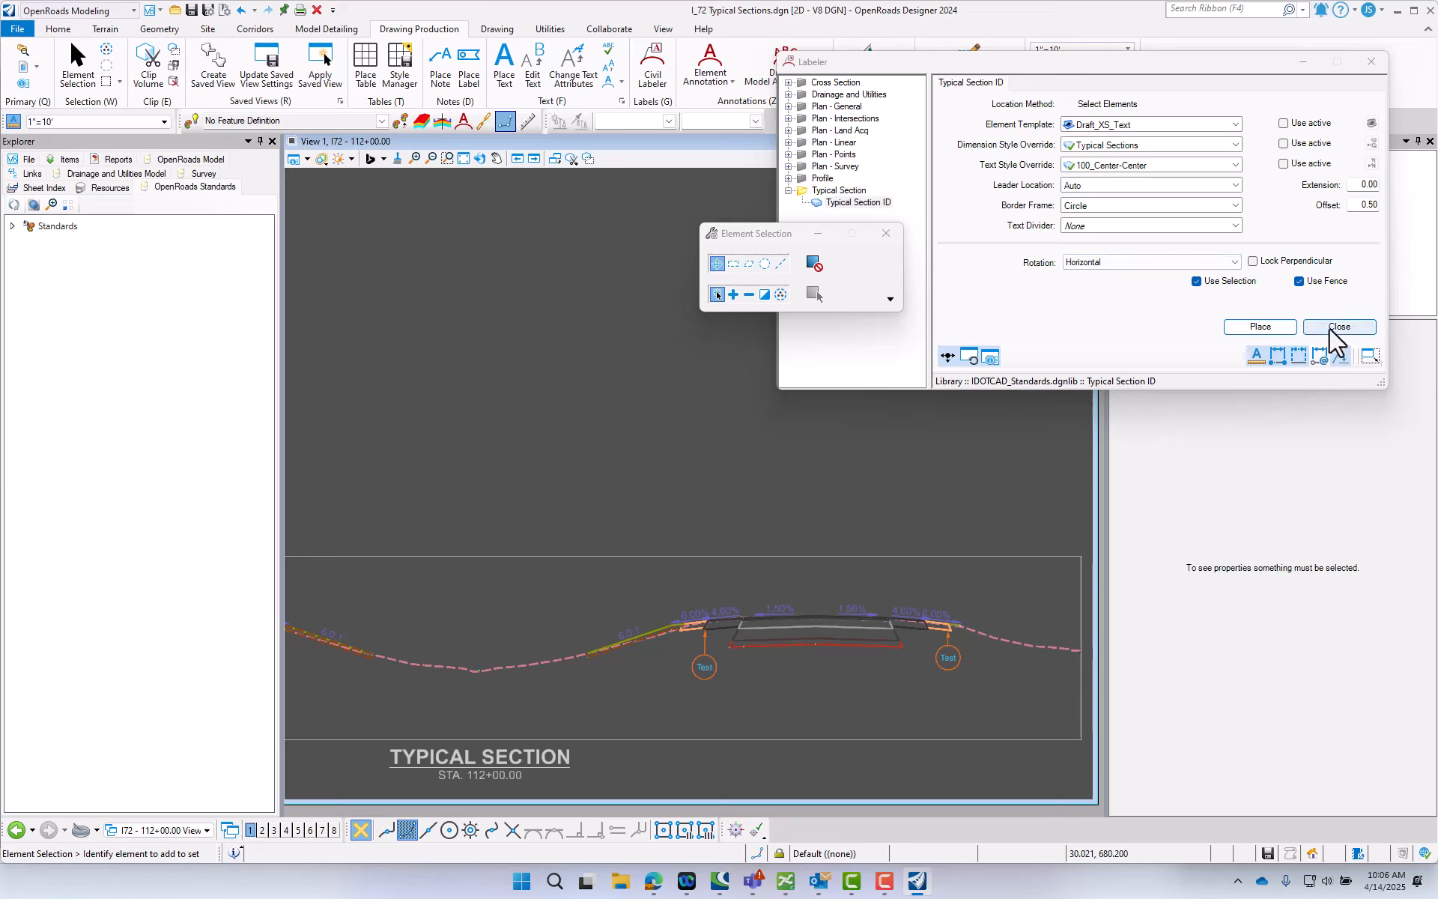
{"action": "left_click", "coordinate": [1261, 327]}
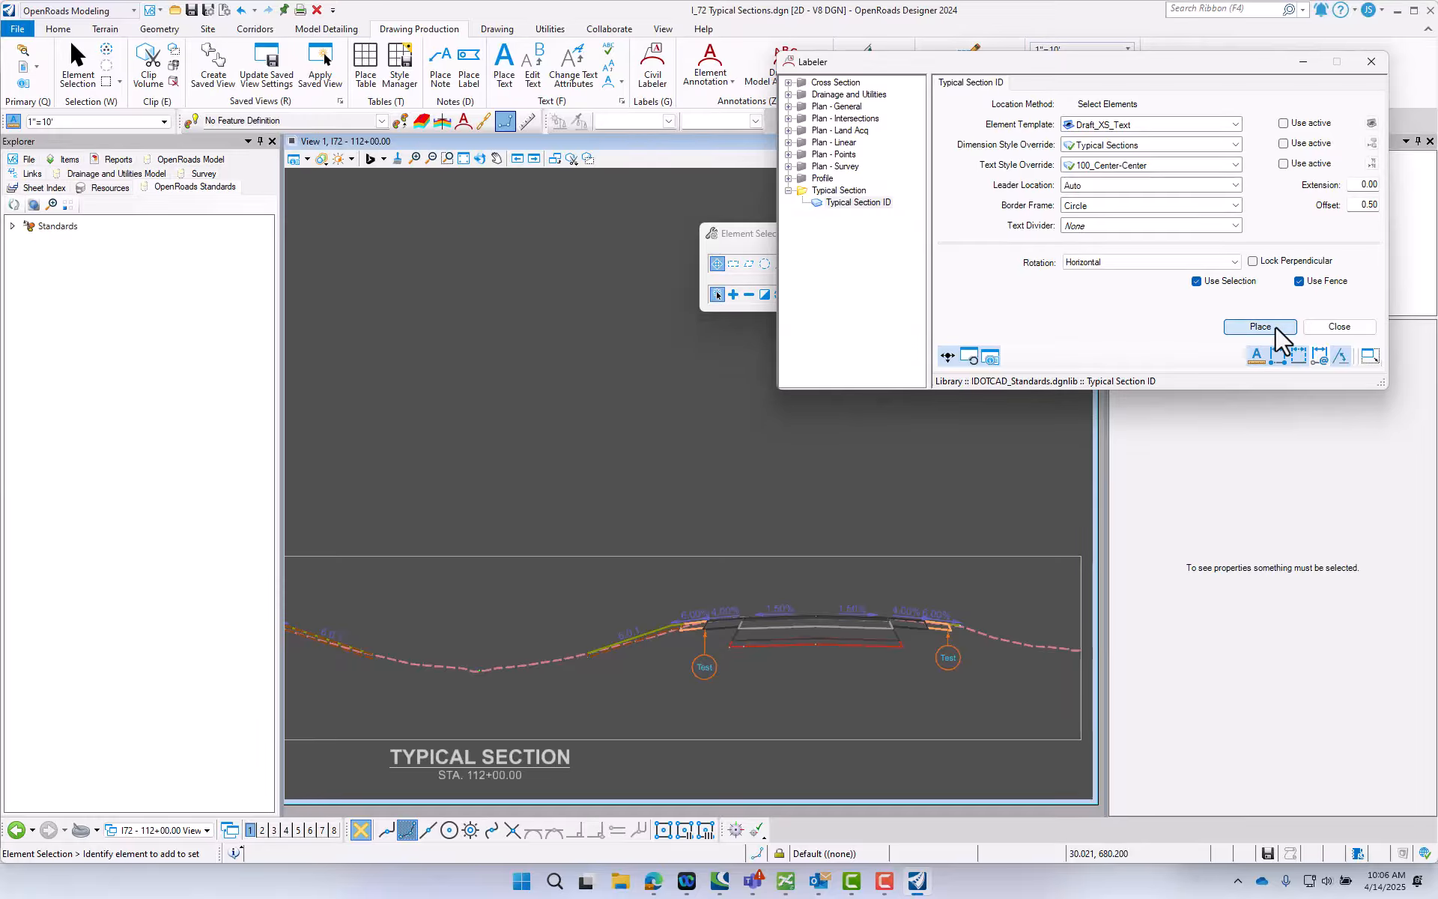
{"action": "scroll", "coordinate": [472, 587], "scroll_direction": "up", "scroll_amount": 3}
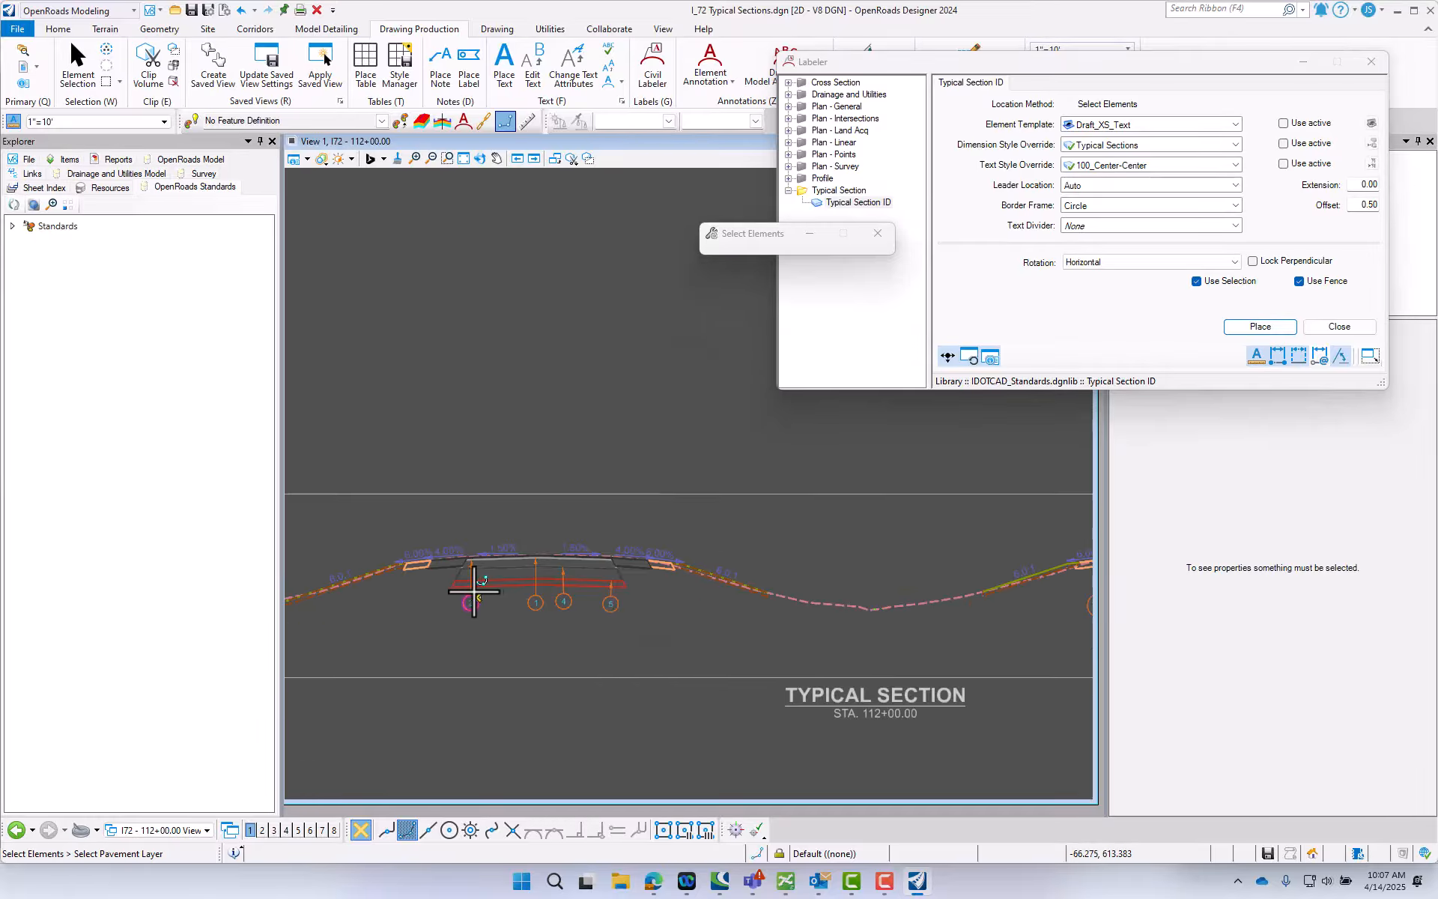
{"action": "scroll", "coordinate": [408, 582], "scroll_direction": "down", "scroll_amount": 1}
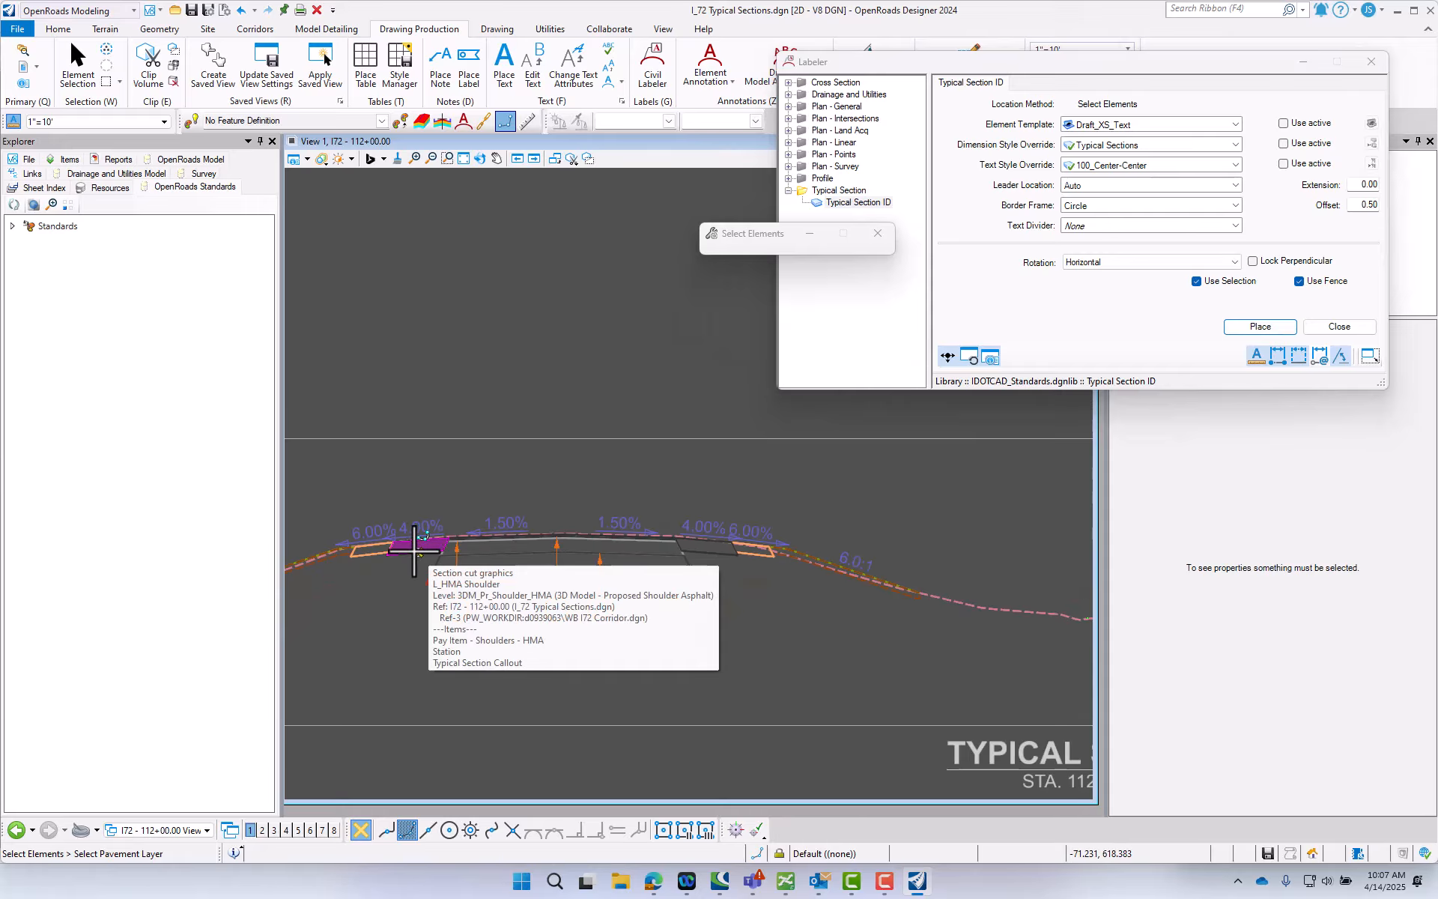
{"action": "left_click", "coordinate": [416, 553]}
{"action": "scroll", "coordinate": [418, 615], "scroll_direction": "down", "scroll_amount": 1}
{"action": "right_click", "coordinate": [408, 616]}
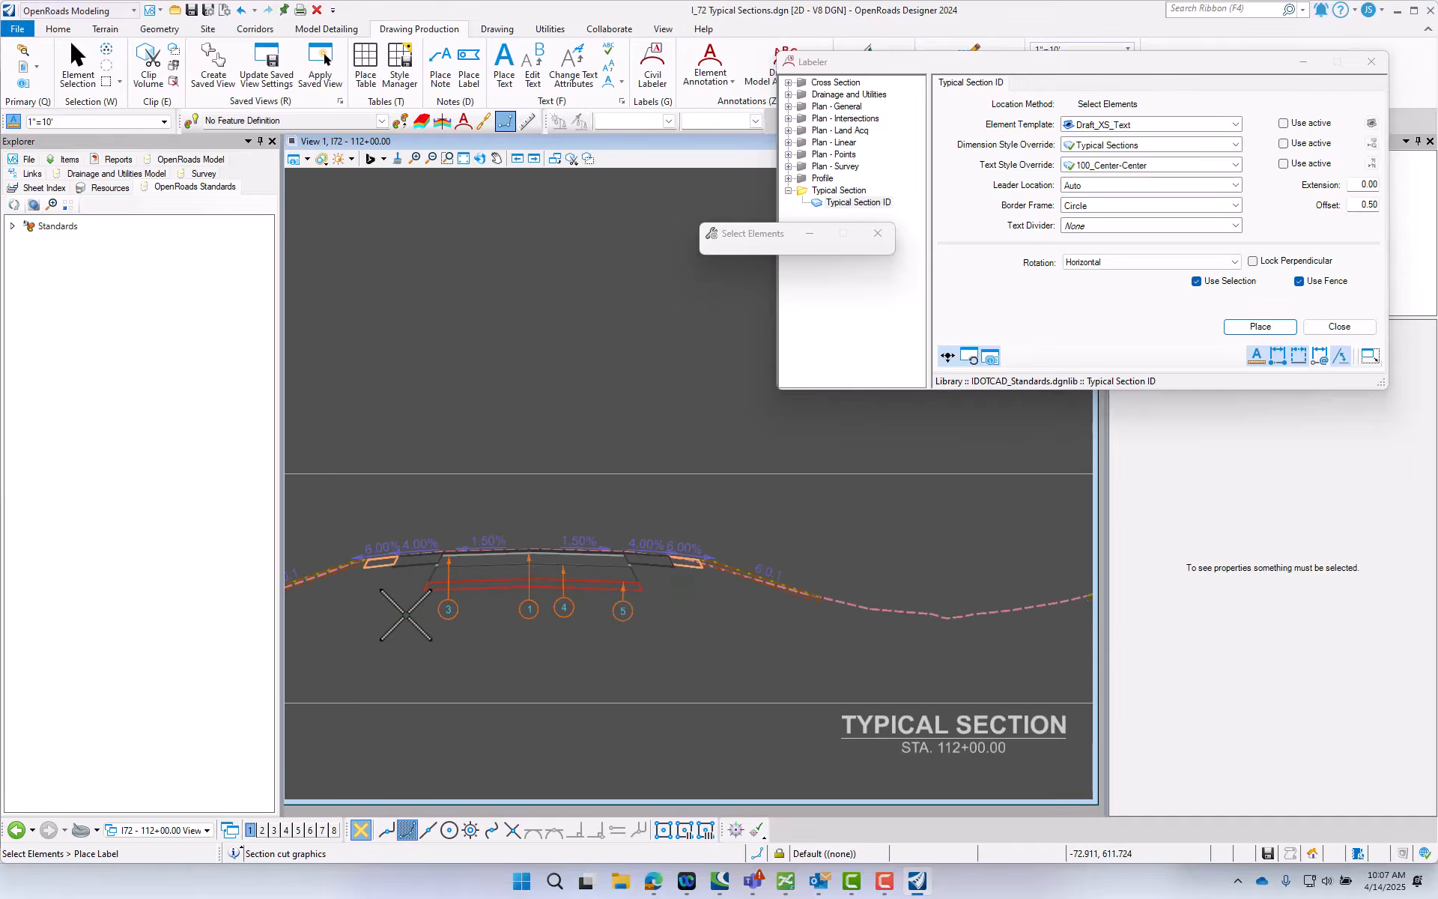
{"action": "right_click", "coordinate": [343, 628]}
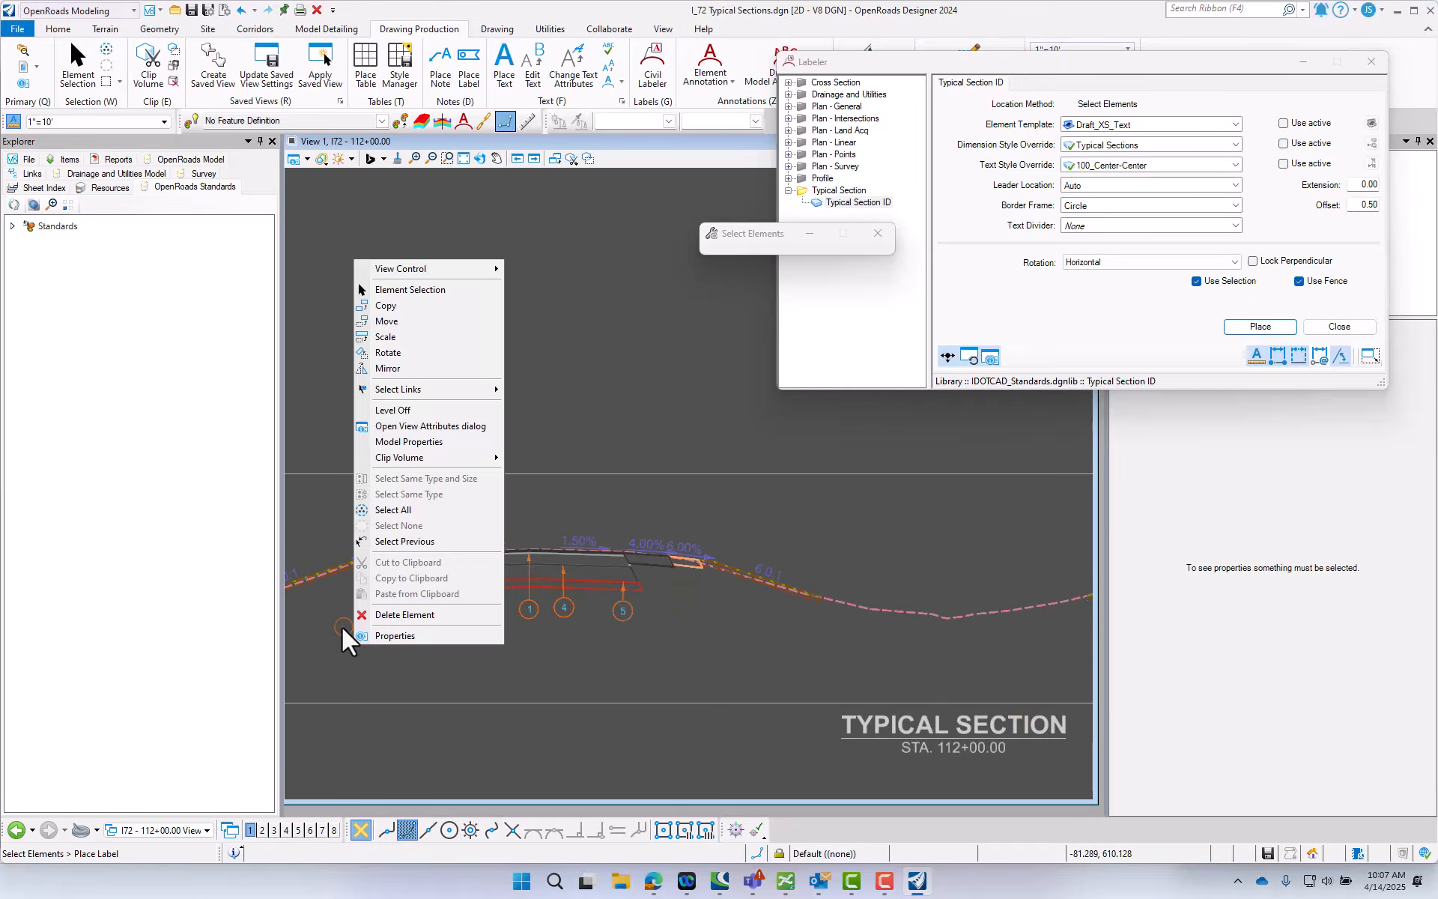
{"action": "left_click", "coordinate": [84, 69]}
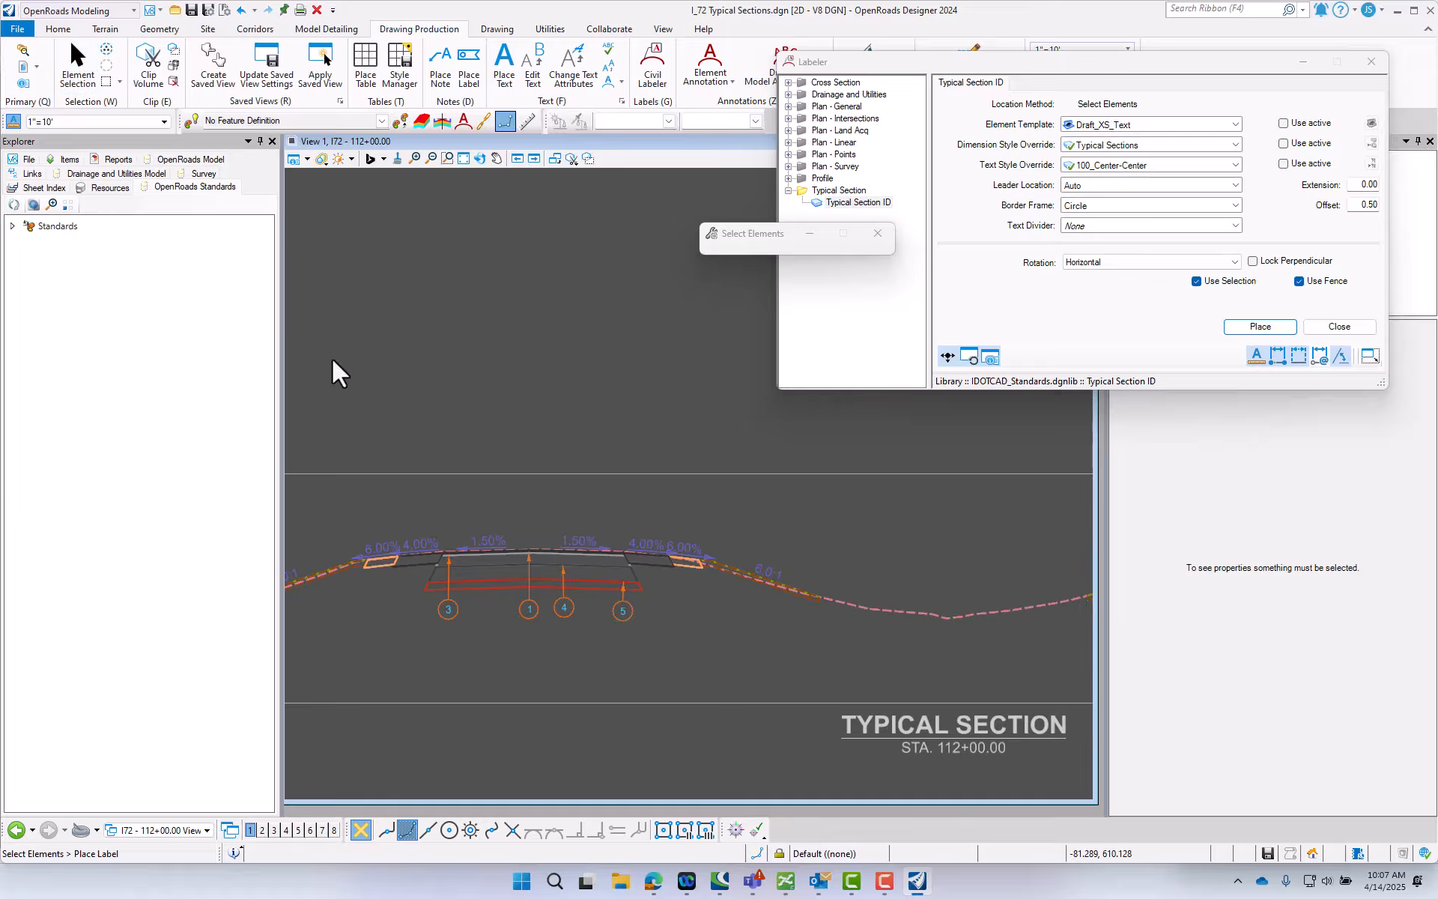
- Clear the selection of the WB left HMA shoulder and close the Labeler
{"action": "scroll", "coordinate": [401, 568], "scroll_direction": "up", "scroll_amount": 1}
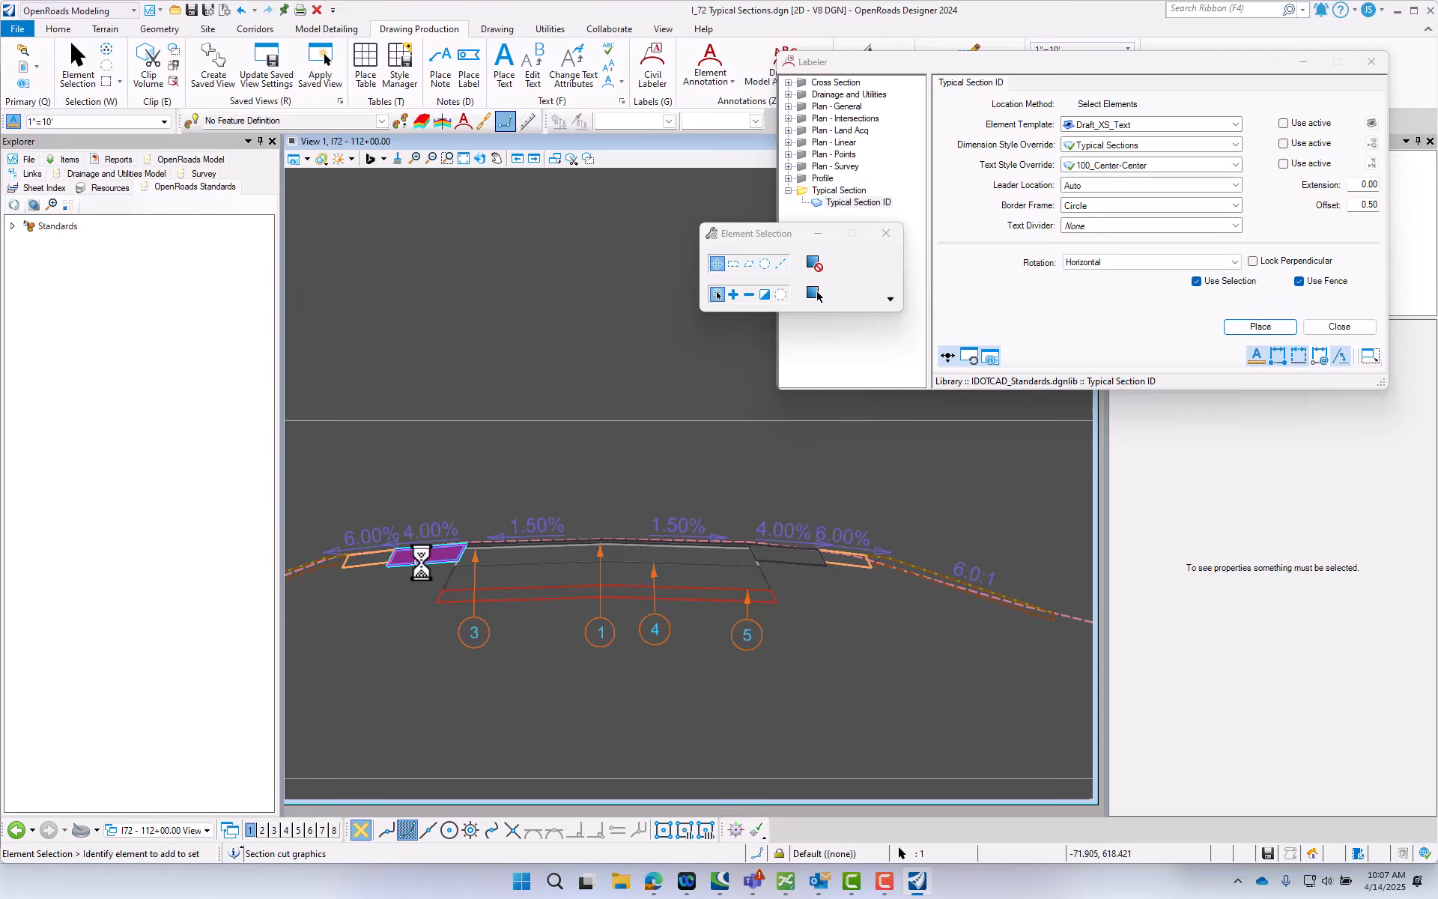
{"action": "left_click", "coordinate": [595, 697]}
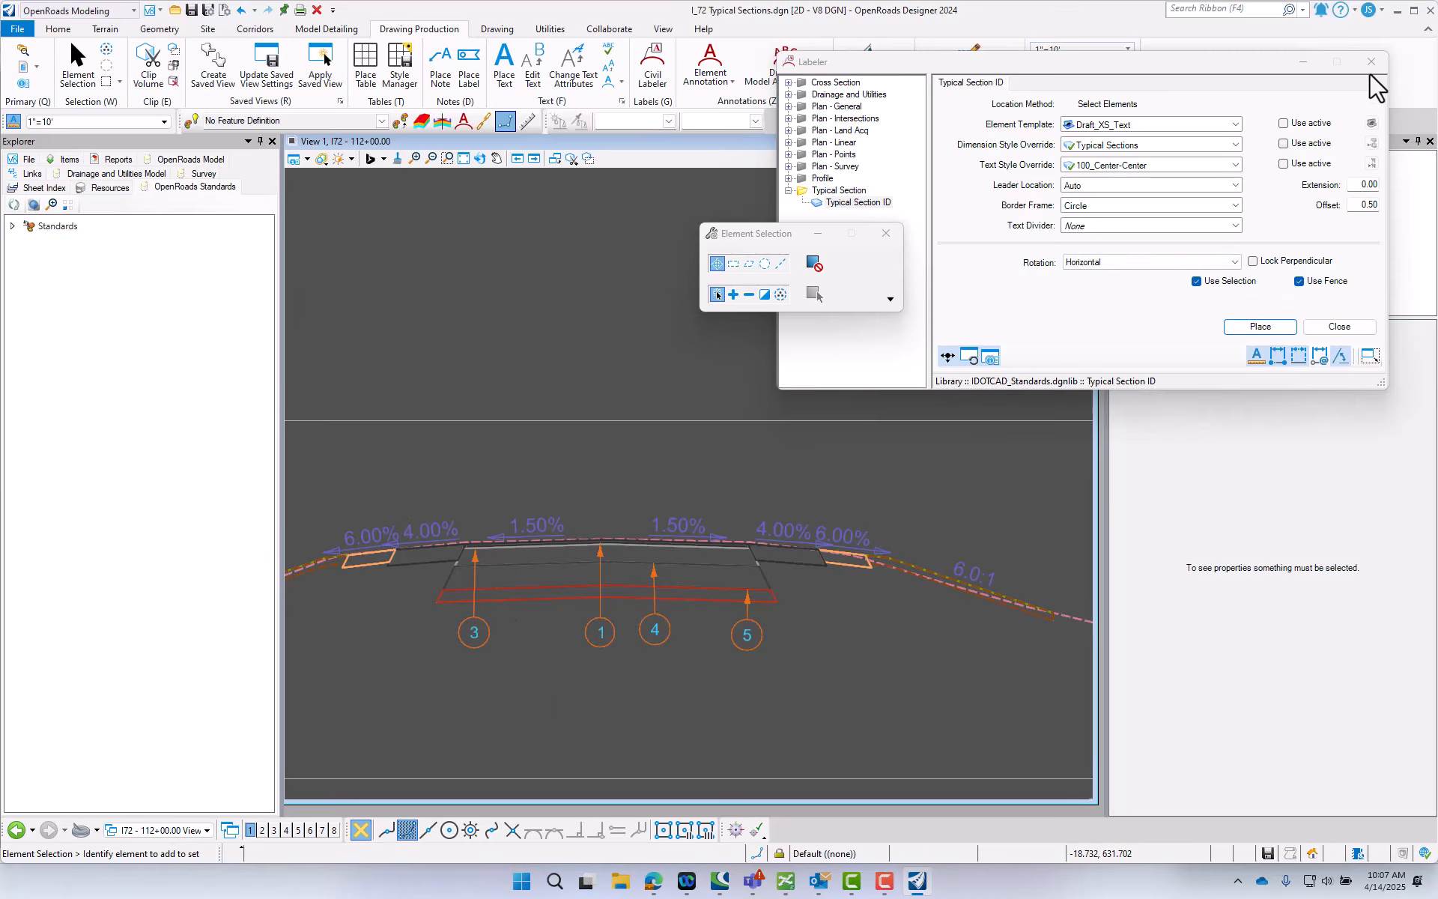
{"action": "left_click", "coordinate": [1371, 63]}
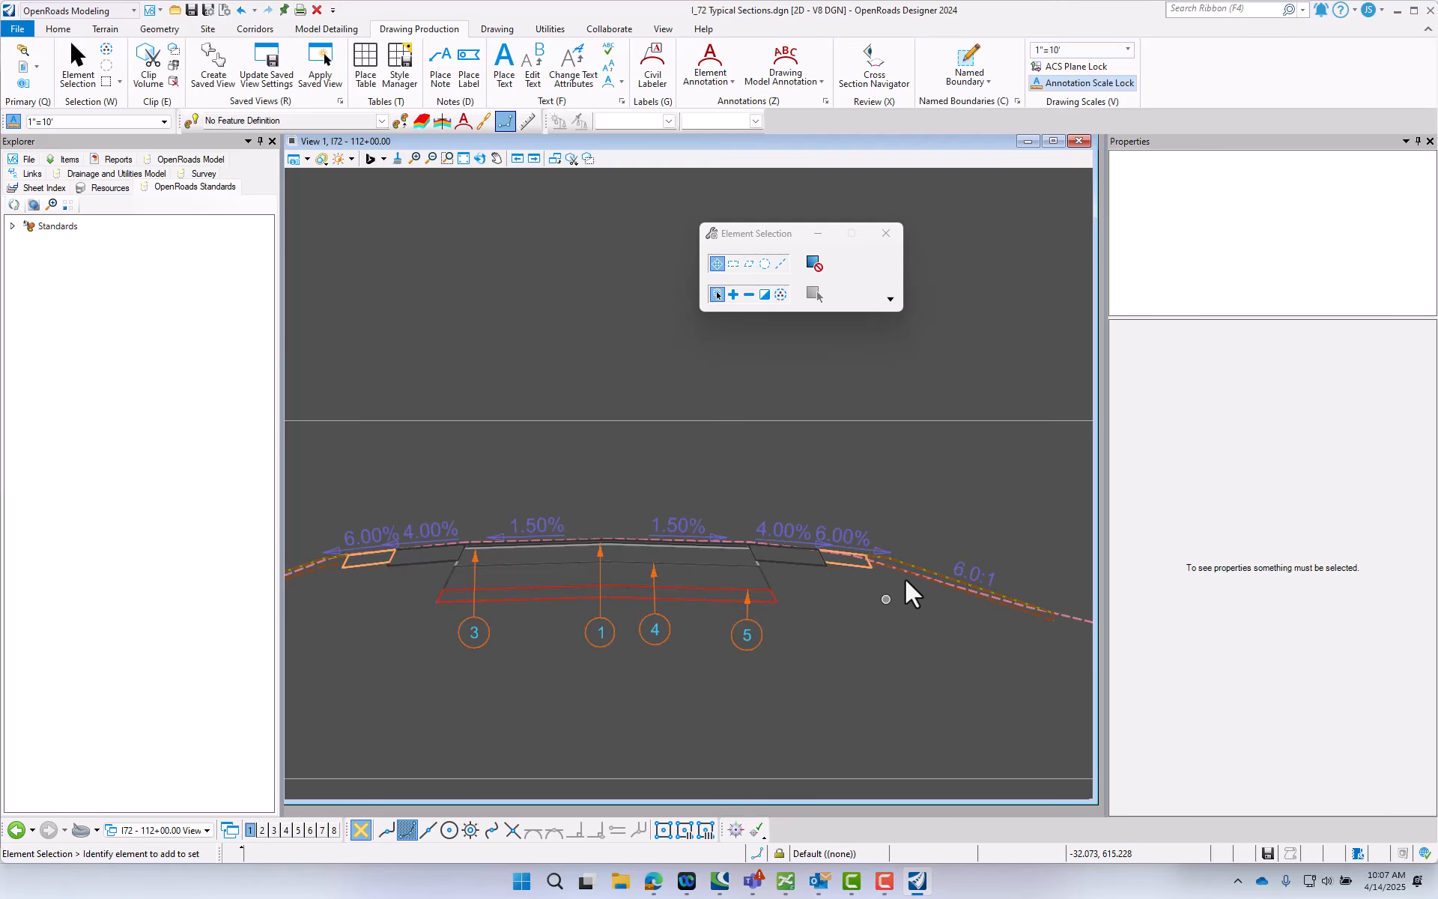
- Examine the EB right HMA shoulder's pay item and typical section callout properties, then clear the selection
{"action": "scroll", "coordinate": [507, 610], "scroll_direction": "down", "scroll_amount": 4}
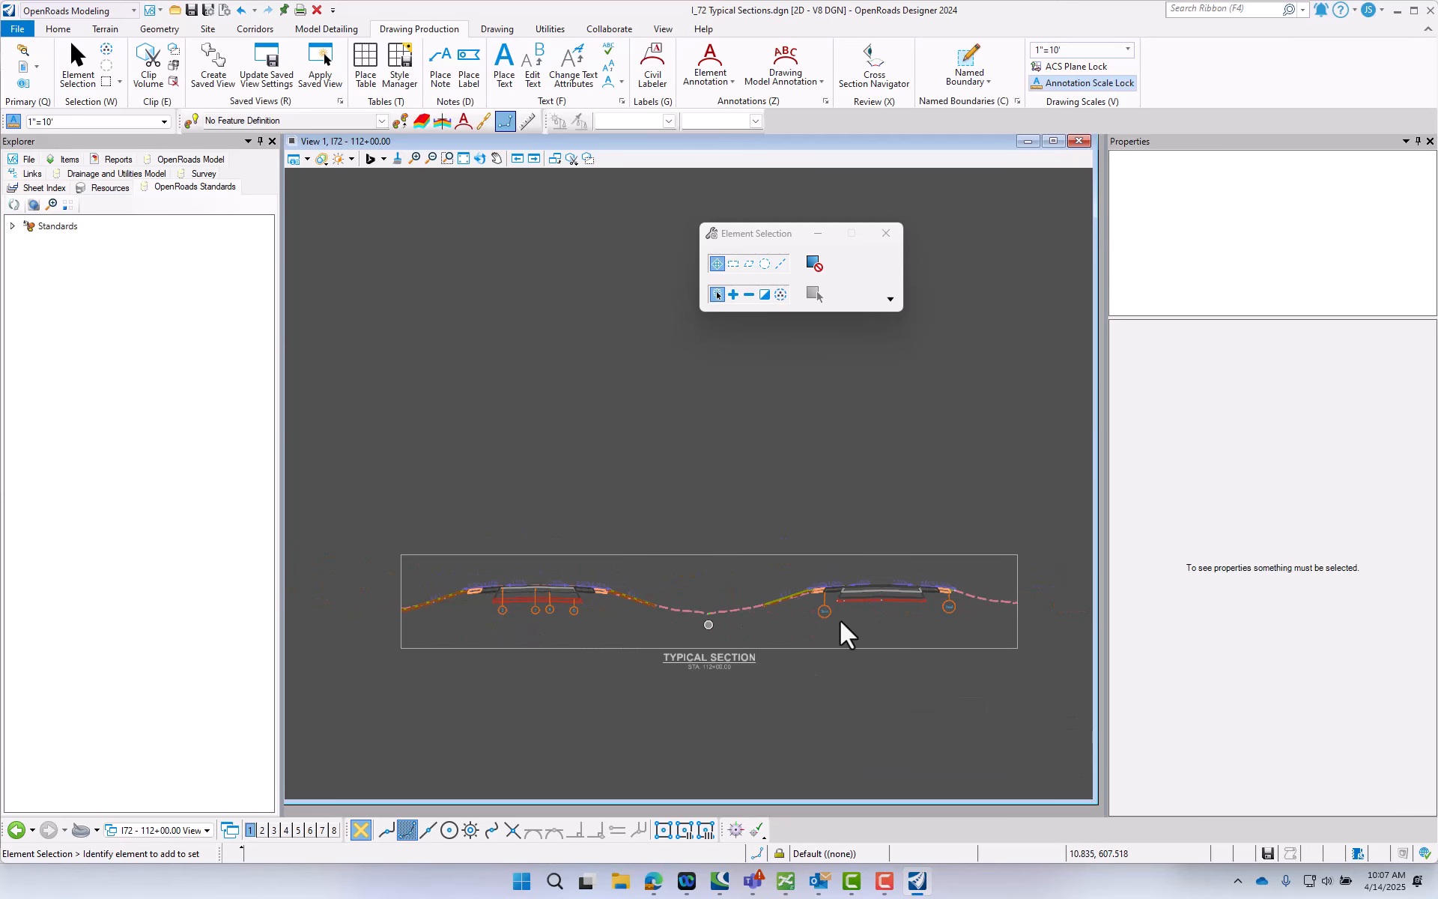
{"action": "scroll", "coordinate": [954, 596], "scroll_direction": "up", "scroll_amount": 1}
{"action": "scroll", "coordinate": [953, 596], "scroll_direction": "up", "scroll_amount": 5}
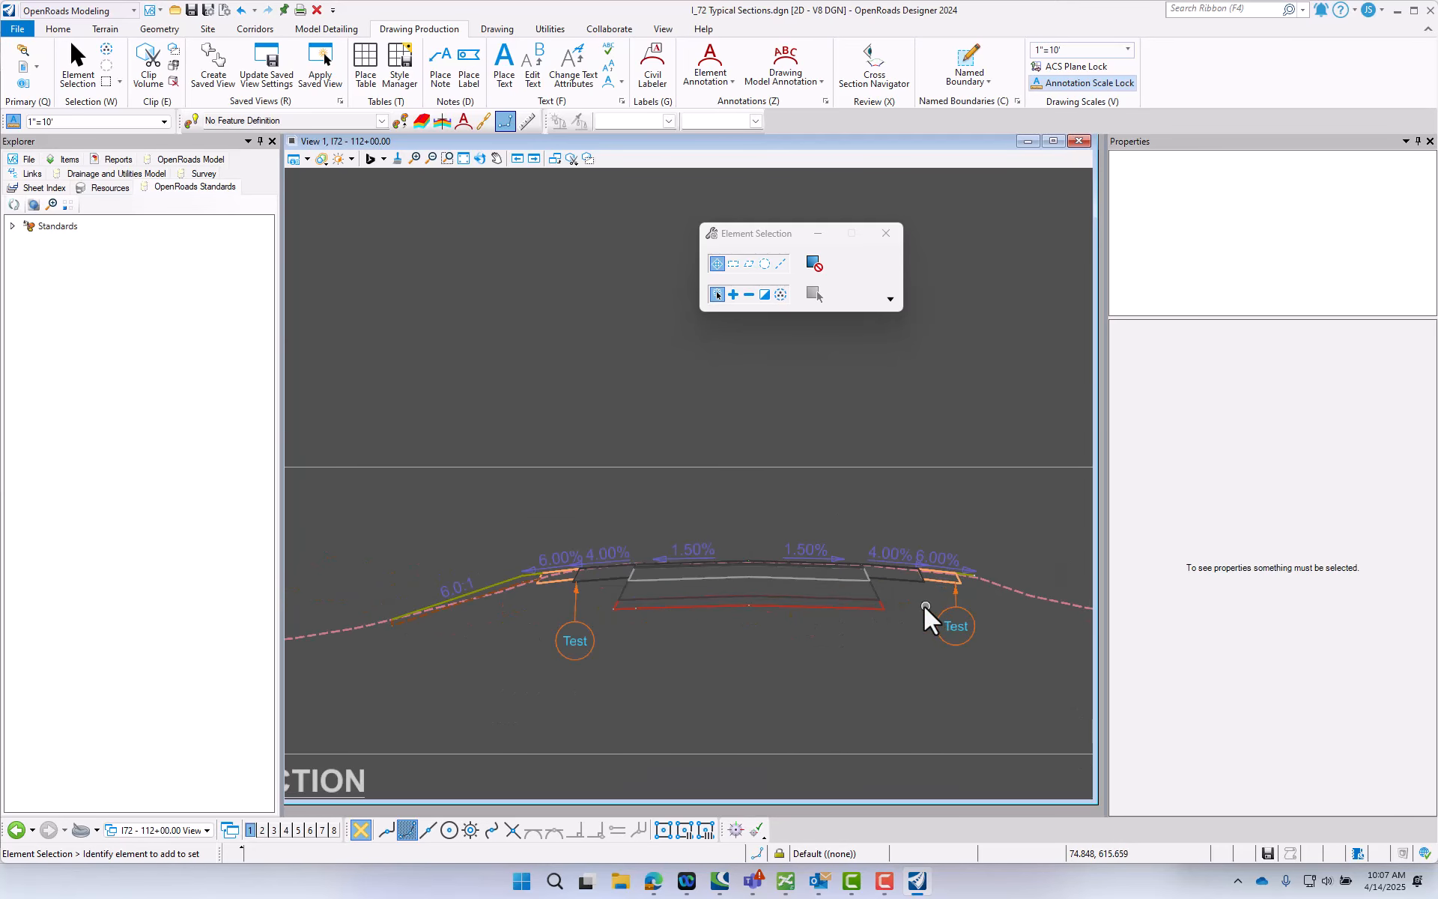
{"action": "left_click", "coordinate": [904, 567]}
{"action": "scroll", "coordinate": [1182, 730], "scroll_direction": "down", "scroll_amount": 1}
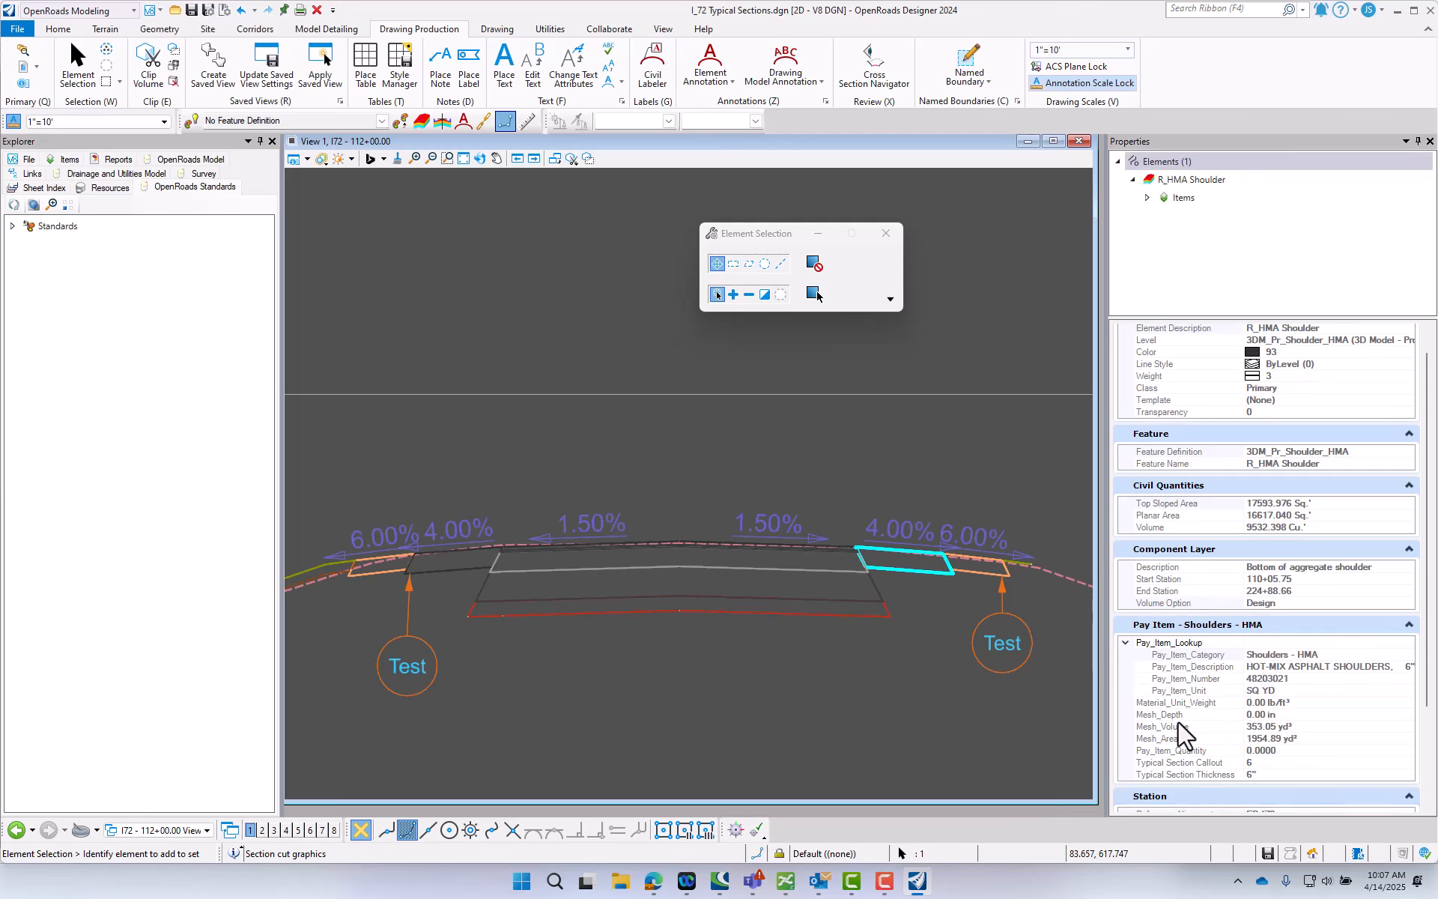
{"action": "left_click", "coordinate": [671, 707]}
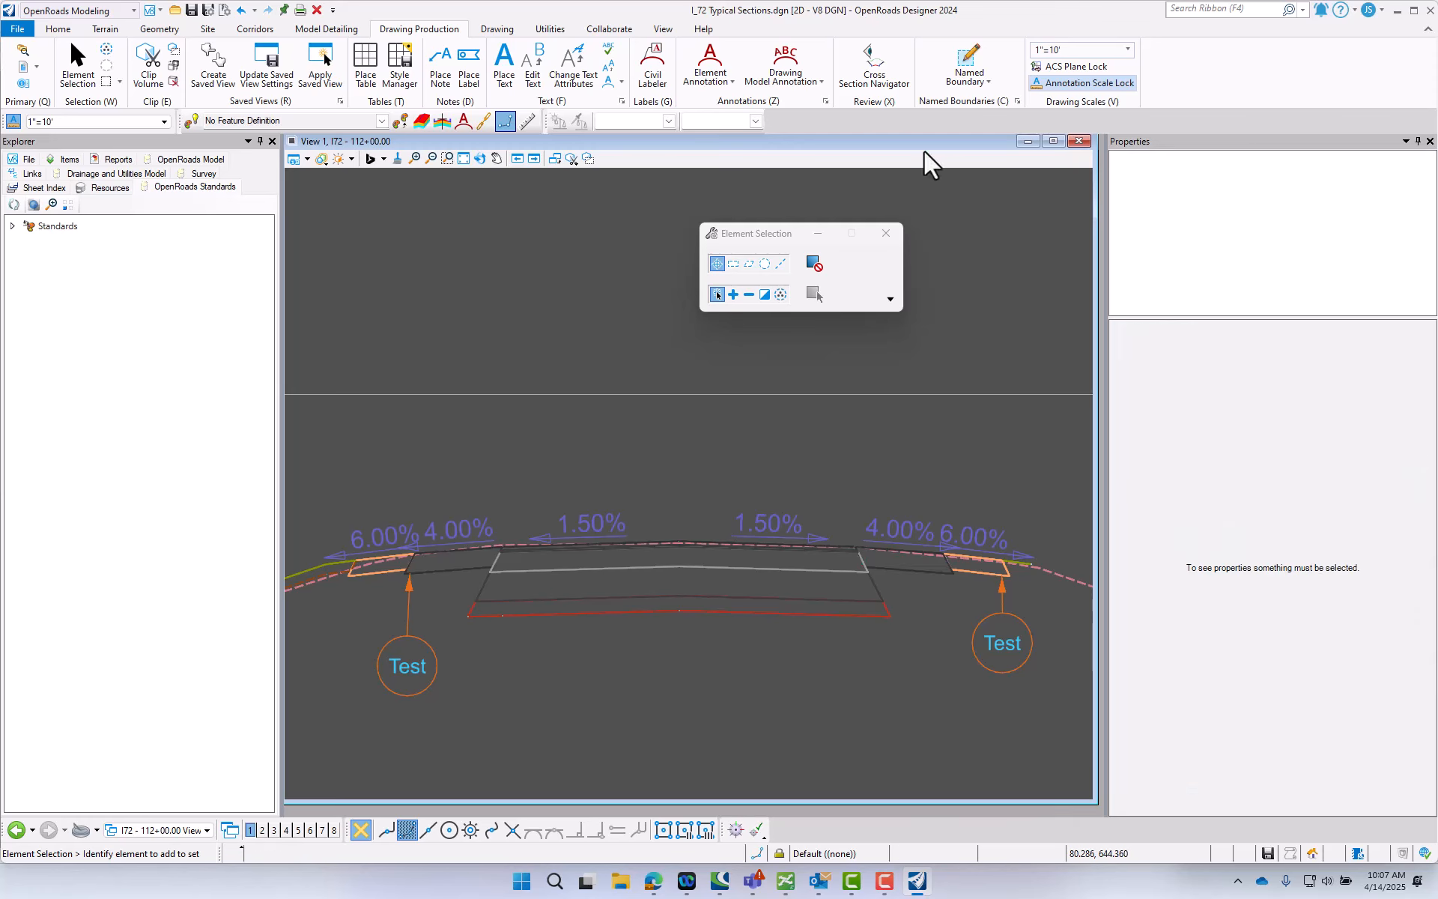
- Try to place two Typical Section ID labels on the lower layers of the EB pavement, with their circles directly below
{"action": "left_click", "coordinate": [650, 71]}
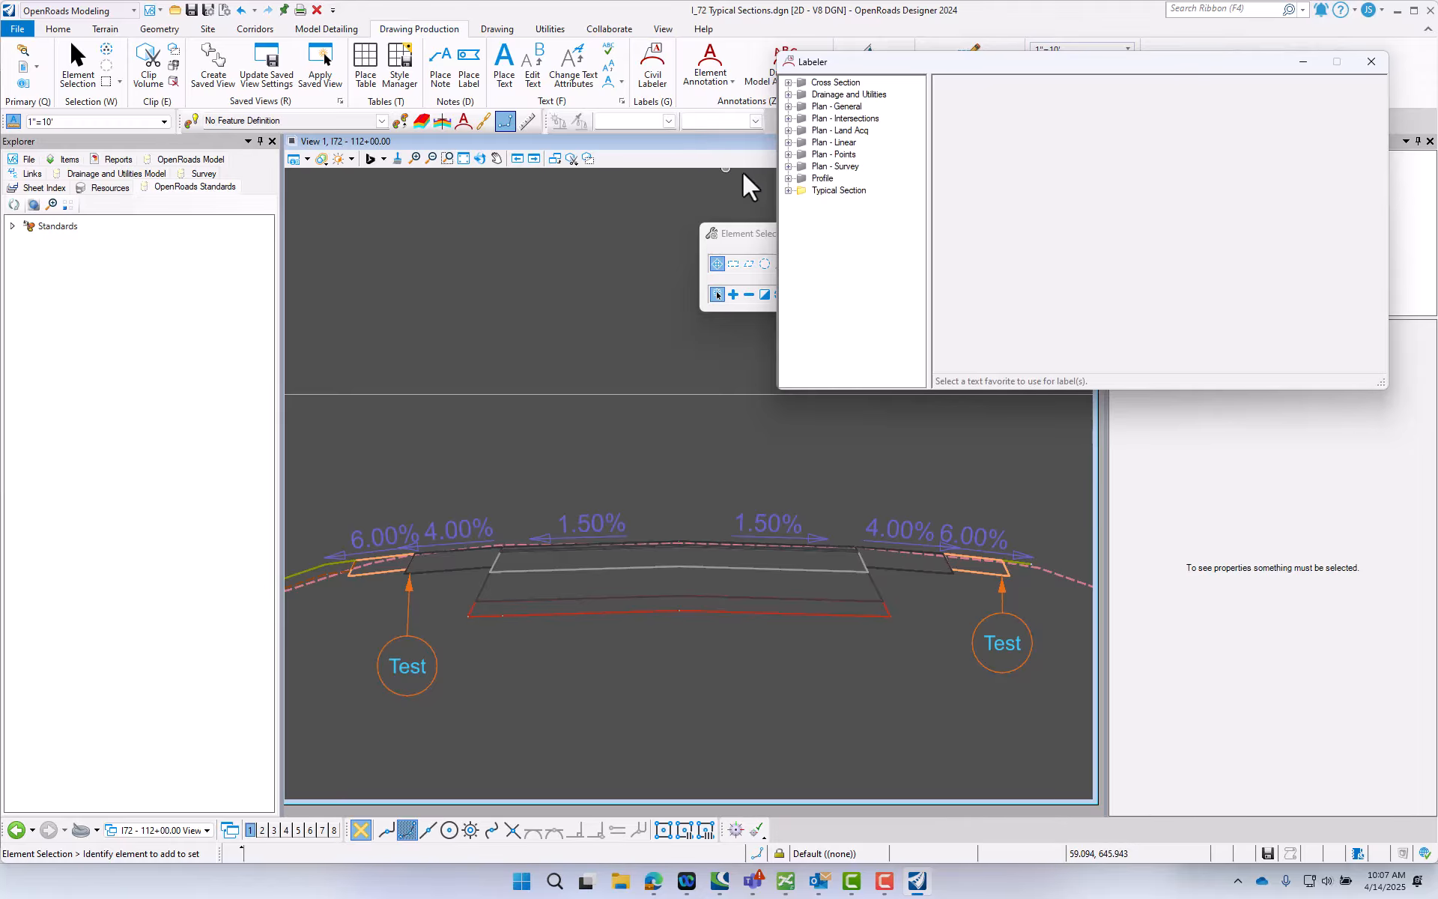
{"action": "left_click", "coordinate": [829, 202]}
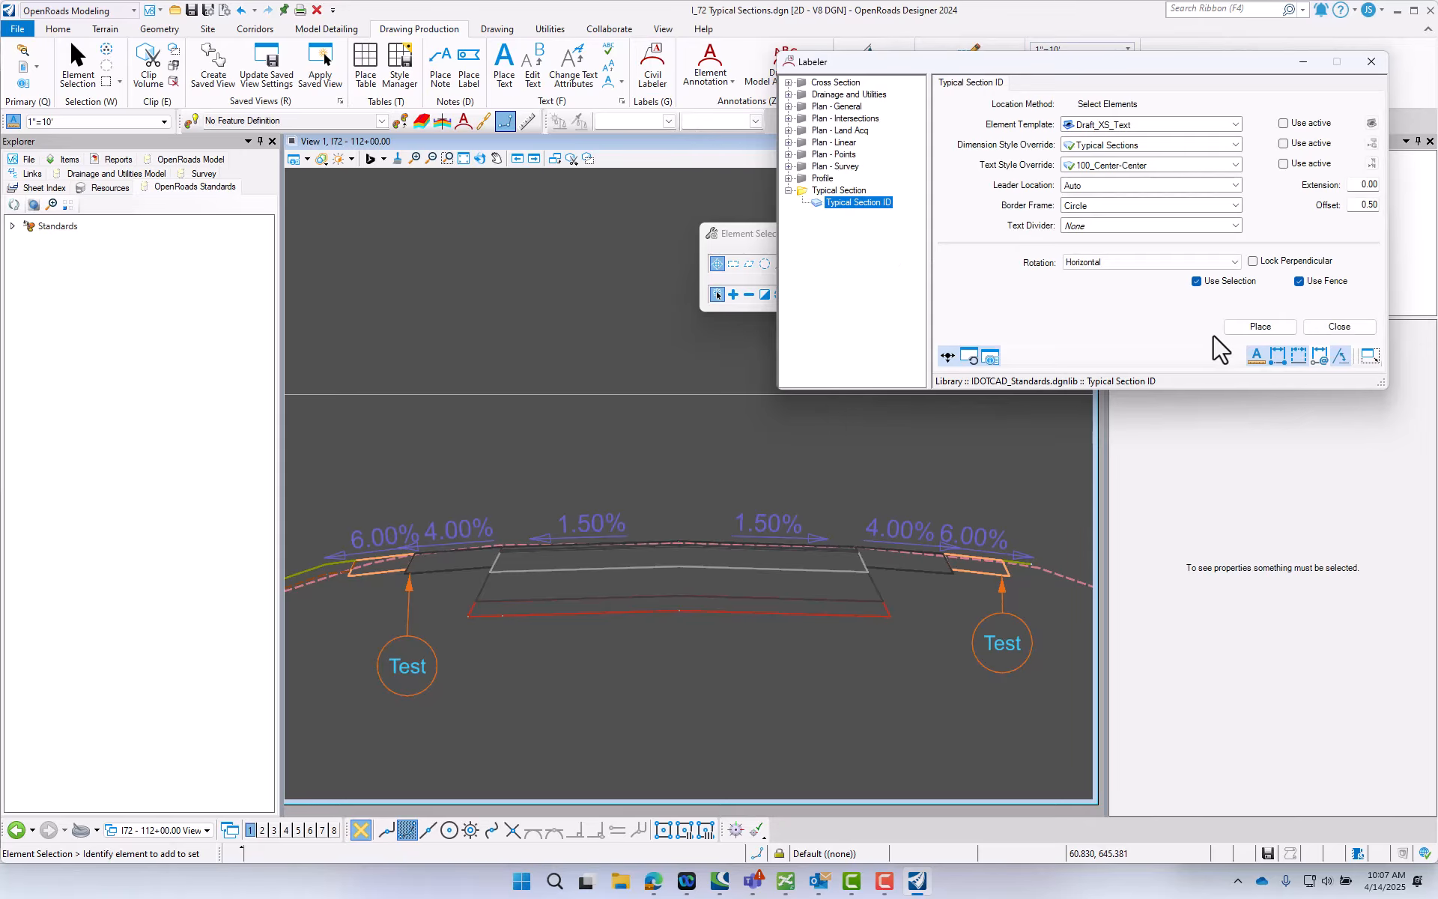
{"action": "left_click", "coordinate": [1259, 327]}
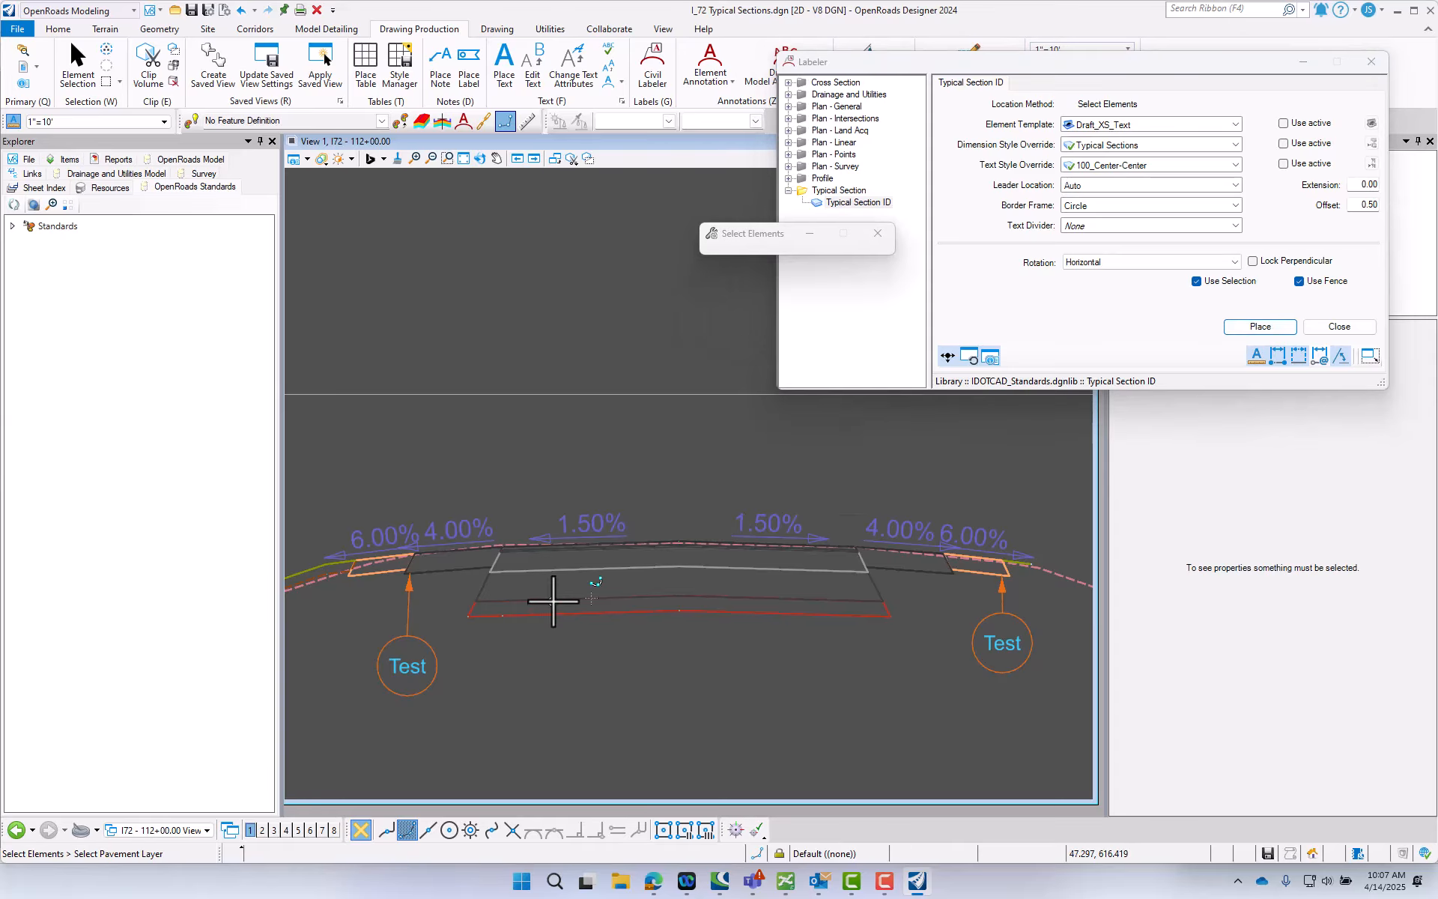
{"action": "left_click", "coordinate": [592, 602]}
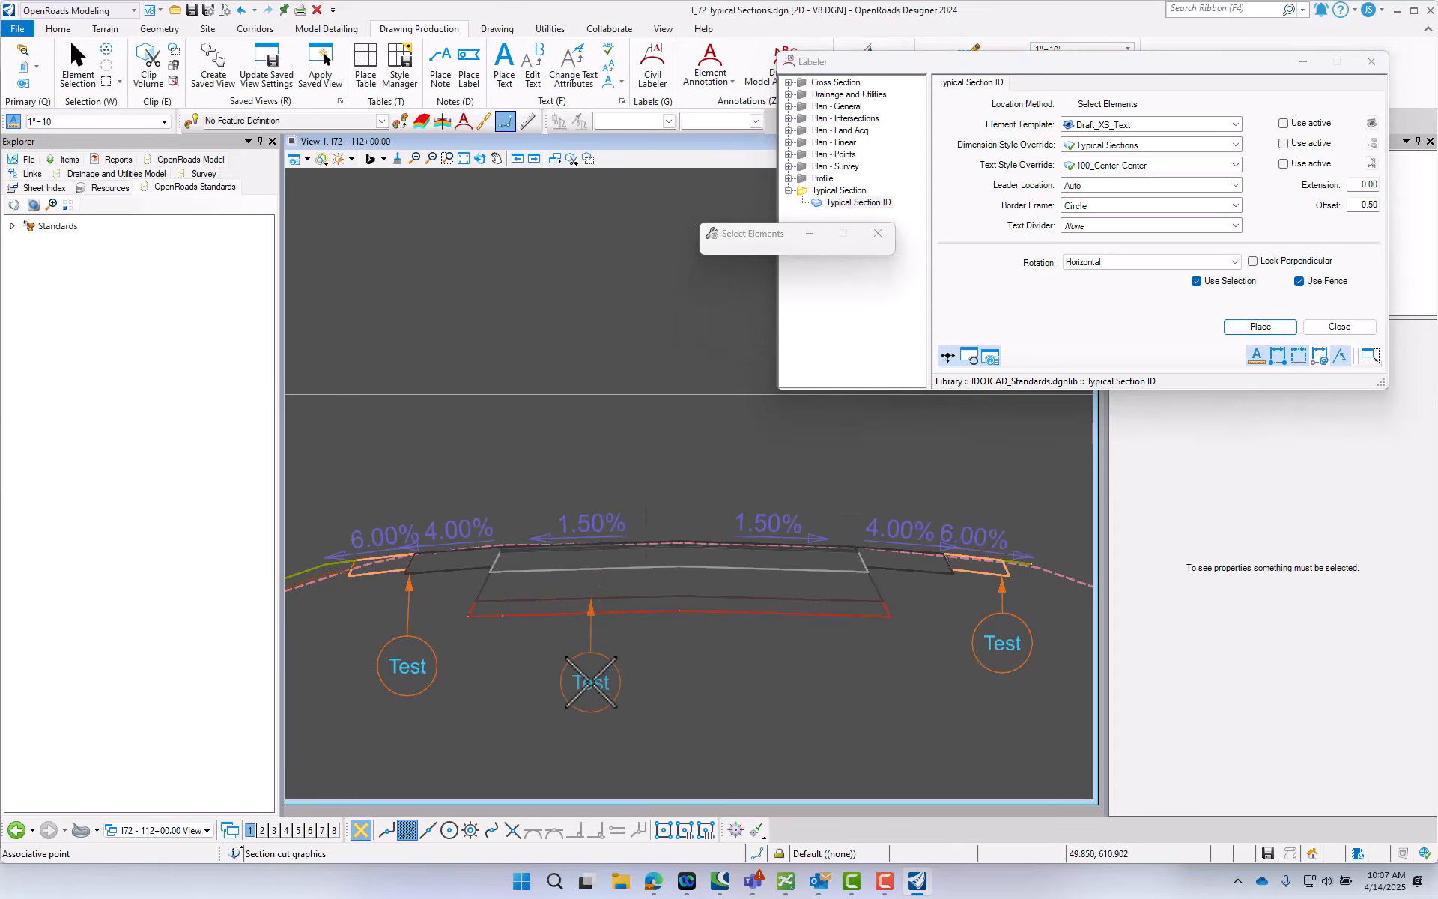
{"action": "left_click", "coordinate": [590, 670]}
{"action": "left_click", "coordinate": [730, 614]}
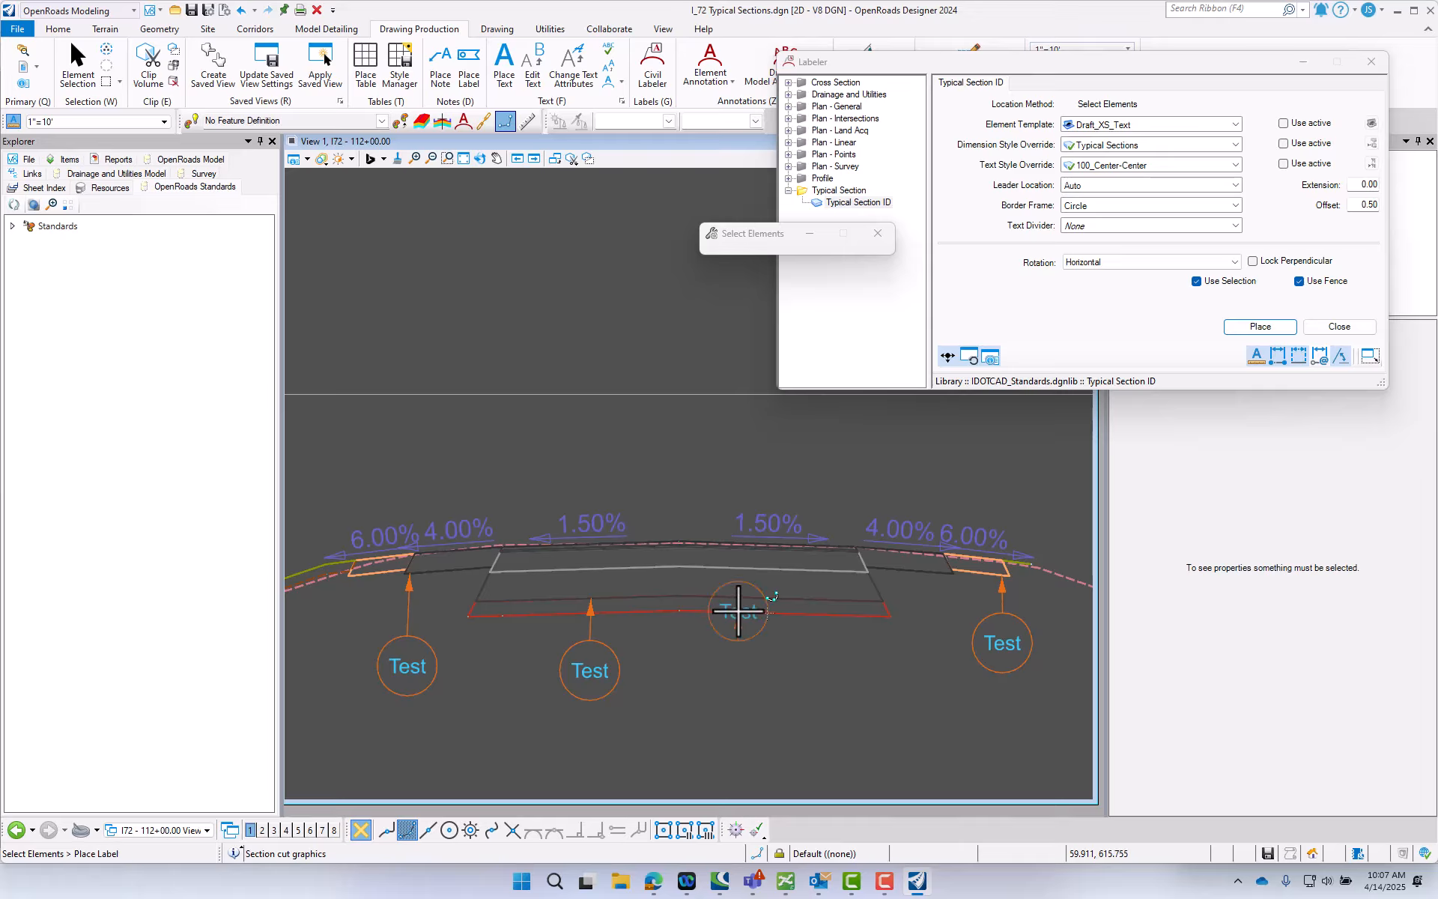
{"action": "left_click", "coordinate": [736, 669]}
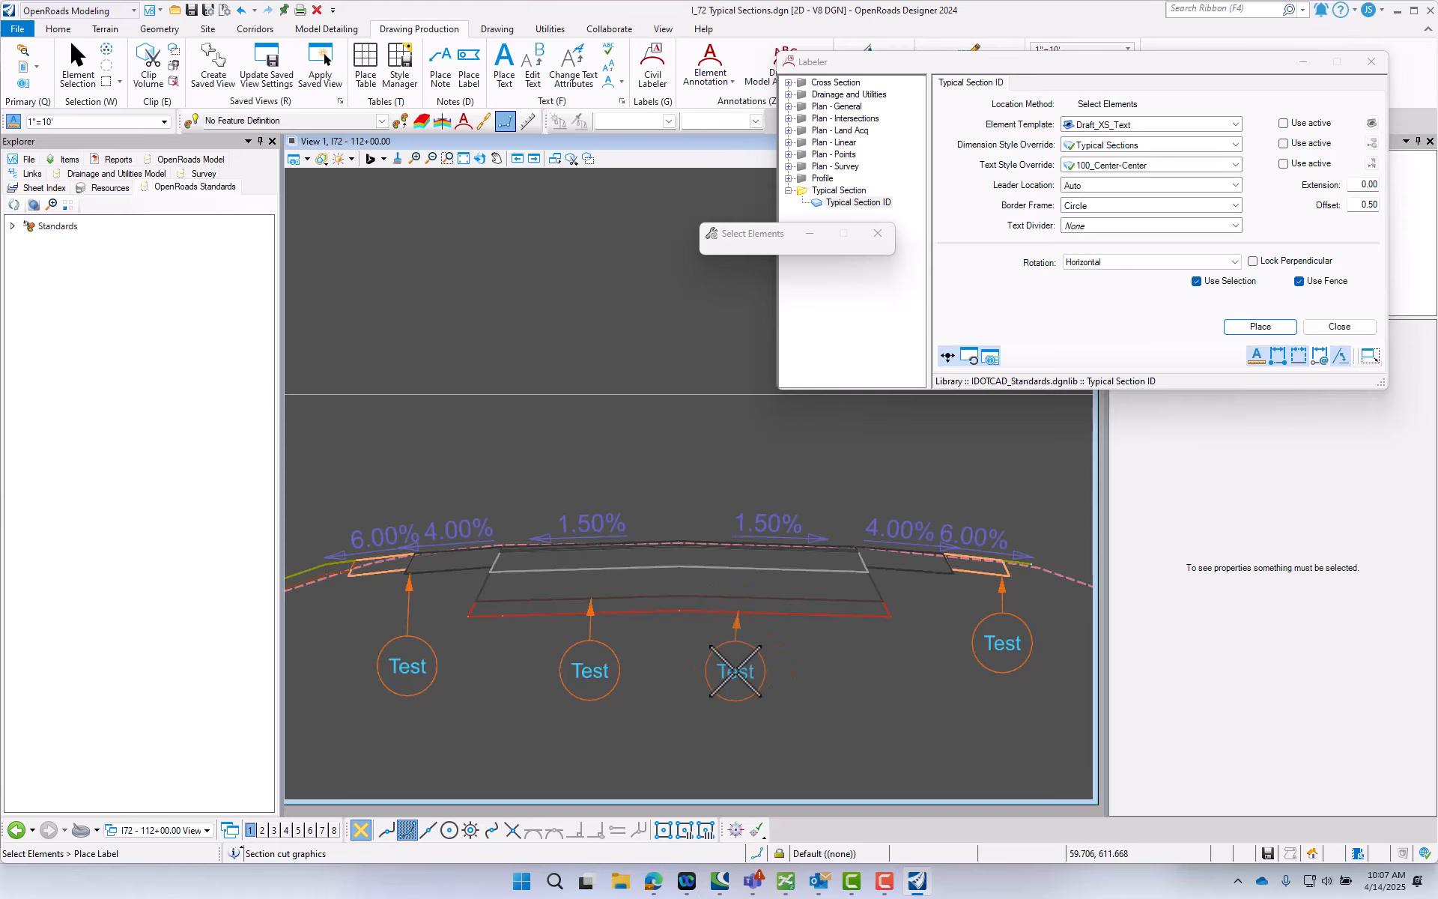
- Undo the last two label placements under the EB pavement and close the Labeler
{"action": "left_click", "coordinate": [239, 11]}
{"action": "left_click", "coordinate": [240, 11]}
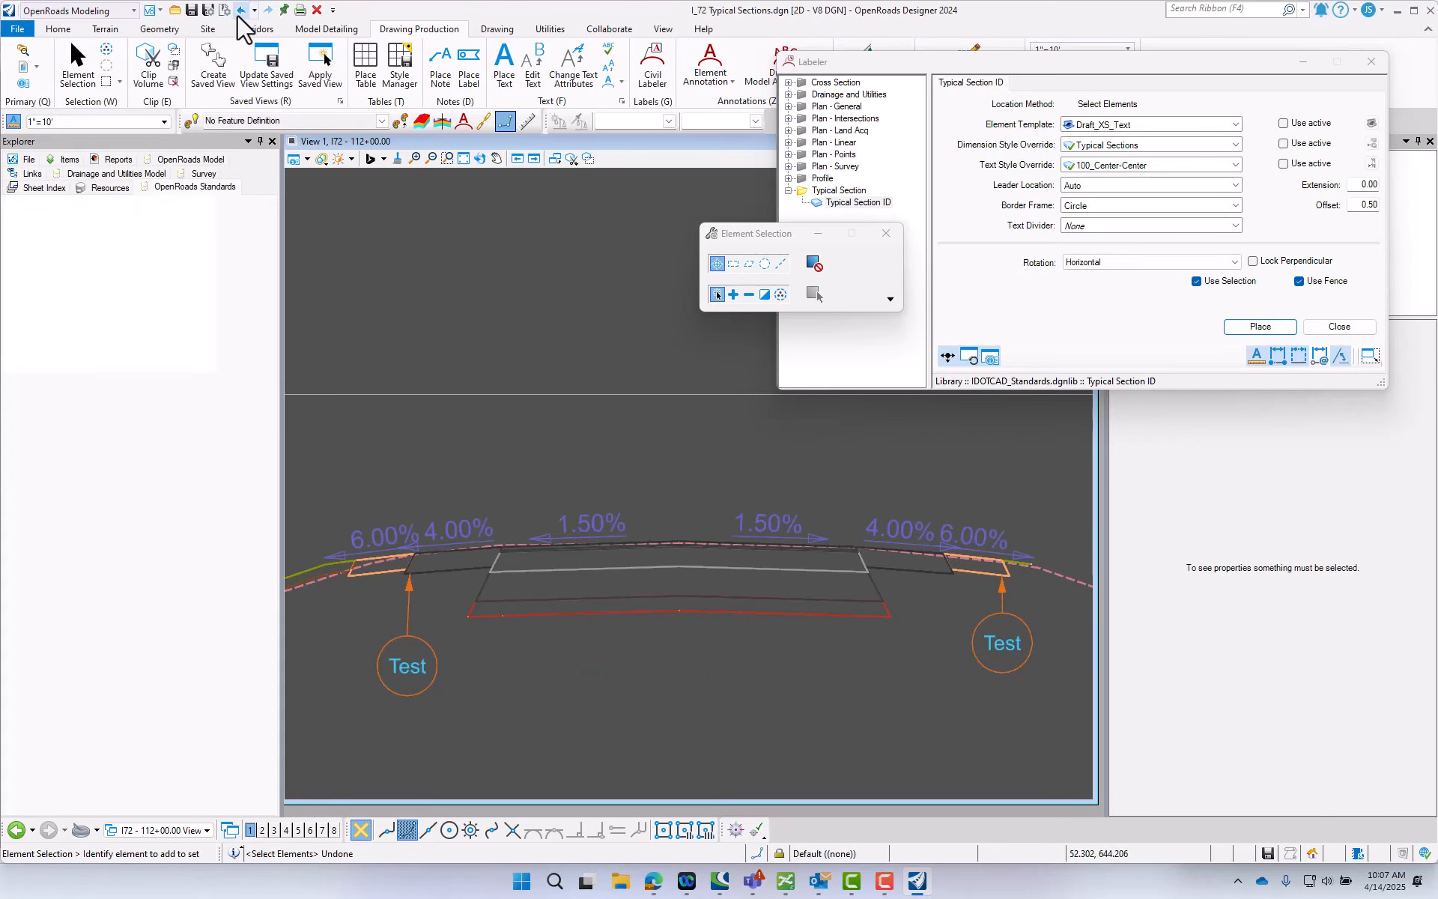
{"action": "left_click", "coordinate": [1372, 62]}
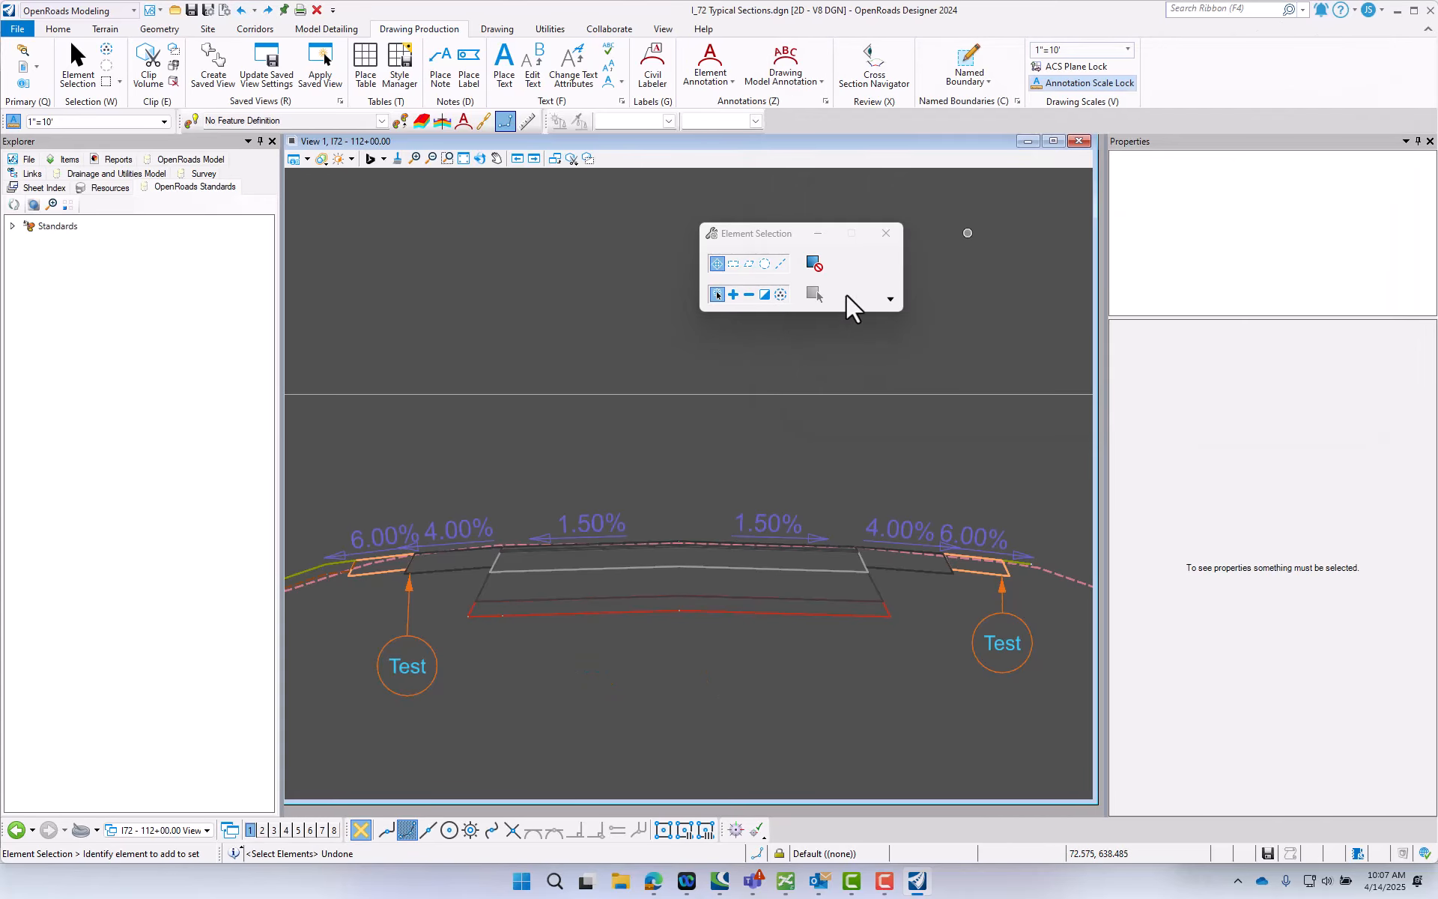
- Switch to the I72 - 112+00.00 [Sheet] view group
{"action": "scroll", "coordinate": [625, 480], "scroll_direction": "down", "scroll_amount": 2}
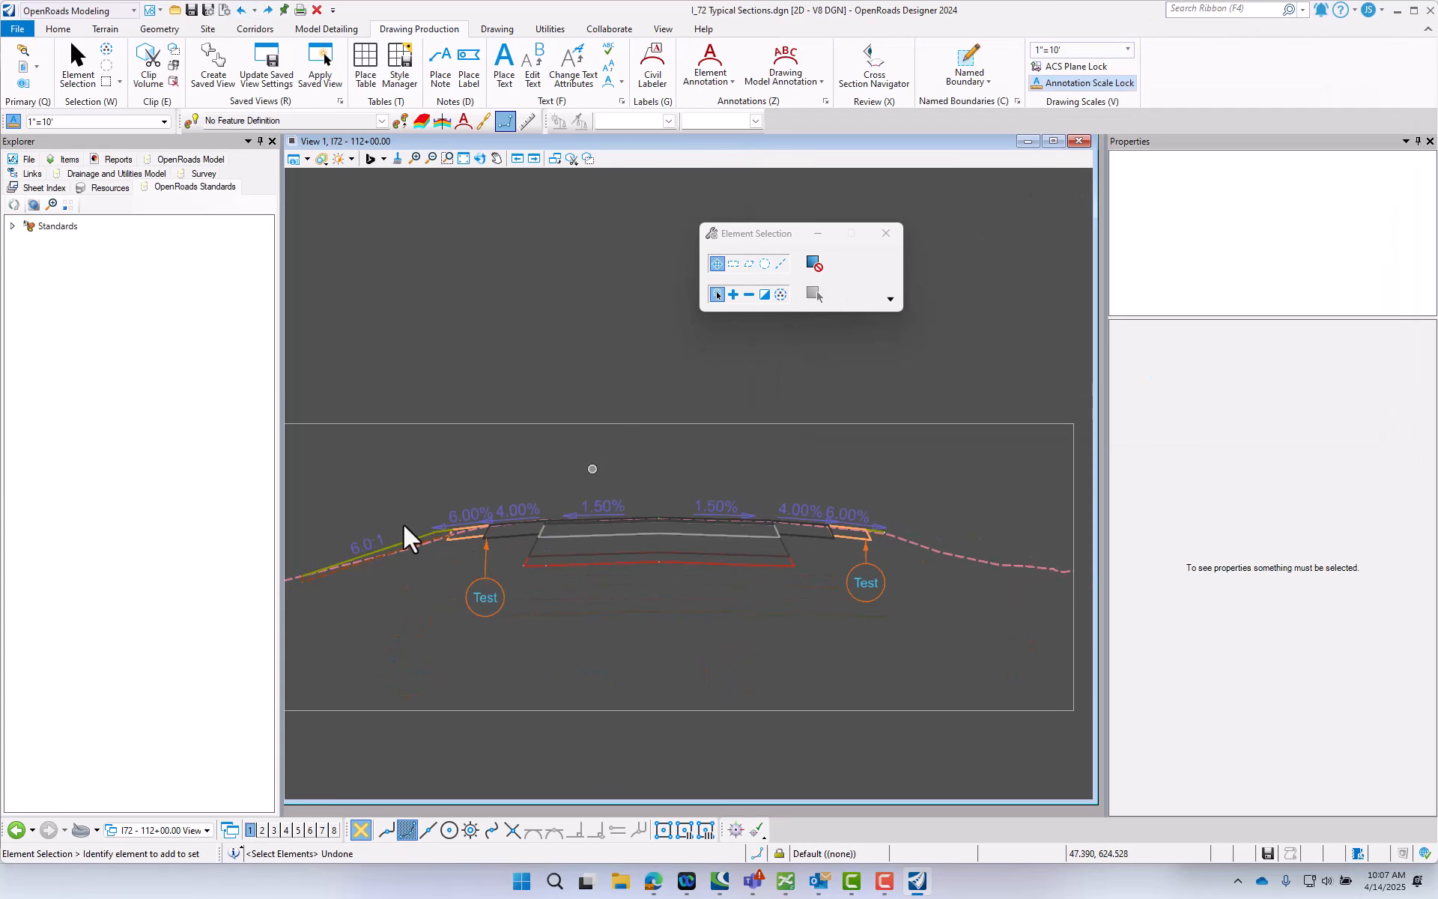
{"action": "left_click", "coordinate": [158, 833]}
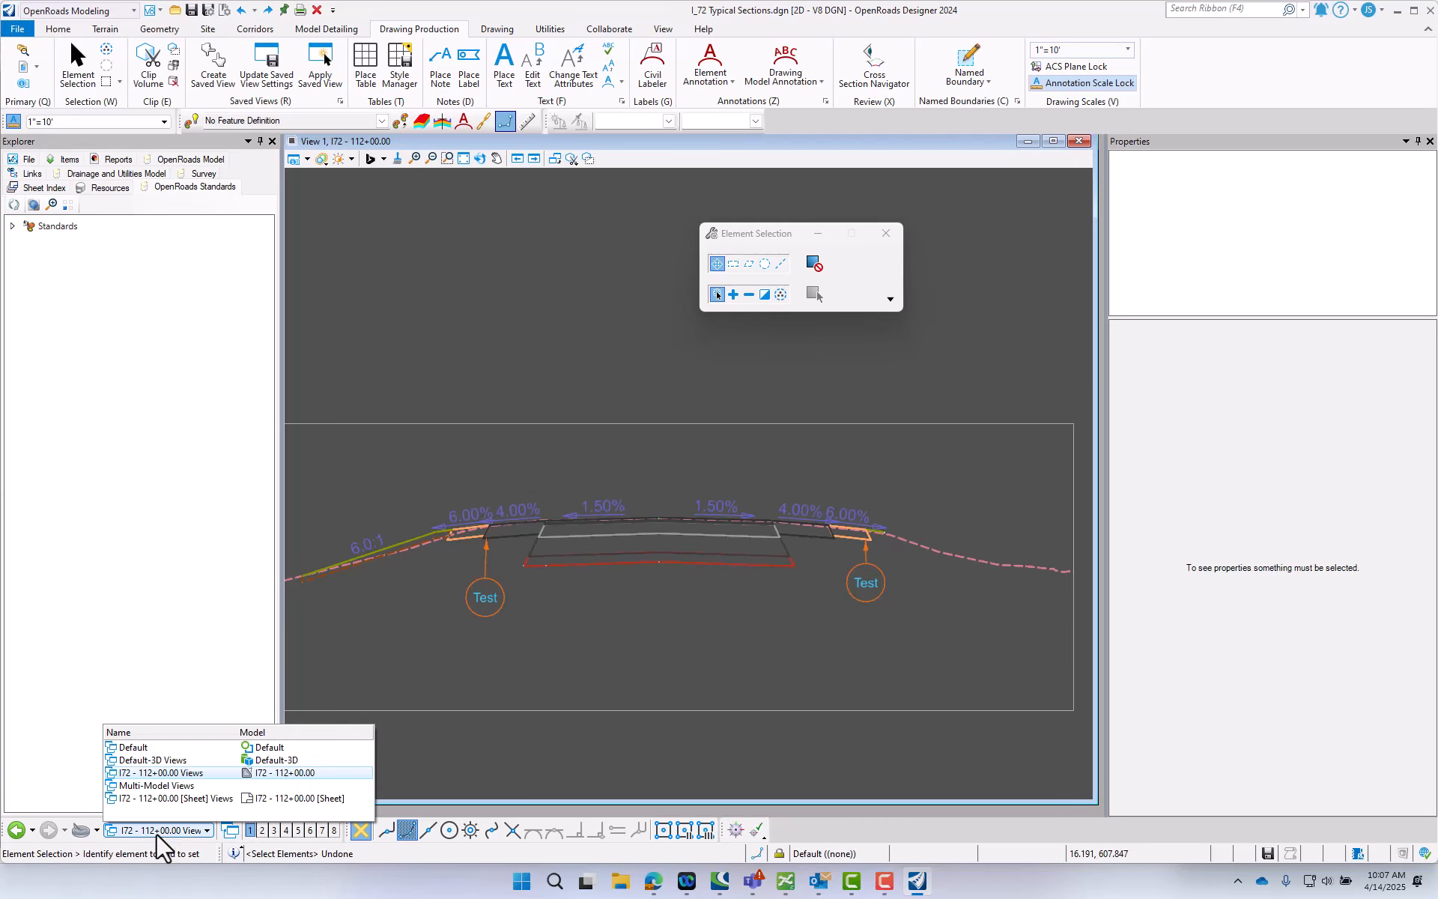
{"action": "left_click", "coordinate": [171, 799]}
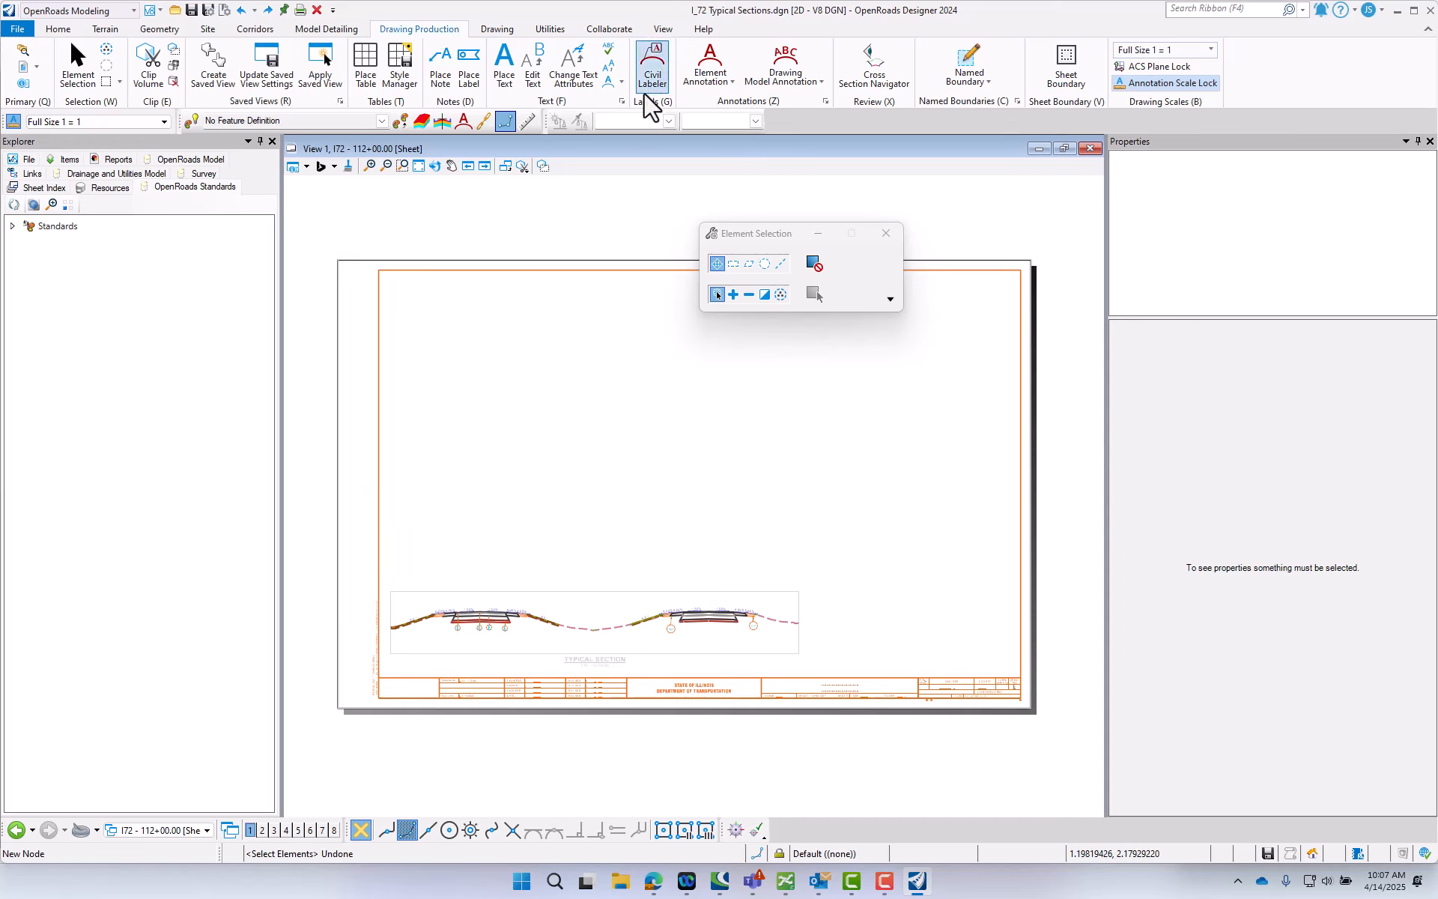
- Open the report definitions in an enlarged window and select the Typcial Section Legend report under General Sheets
{"action": "left_click", "coordinate": [550, 30]}
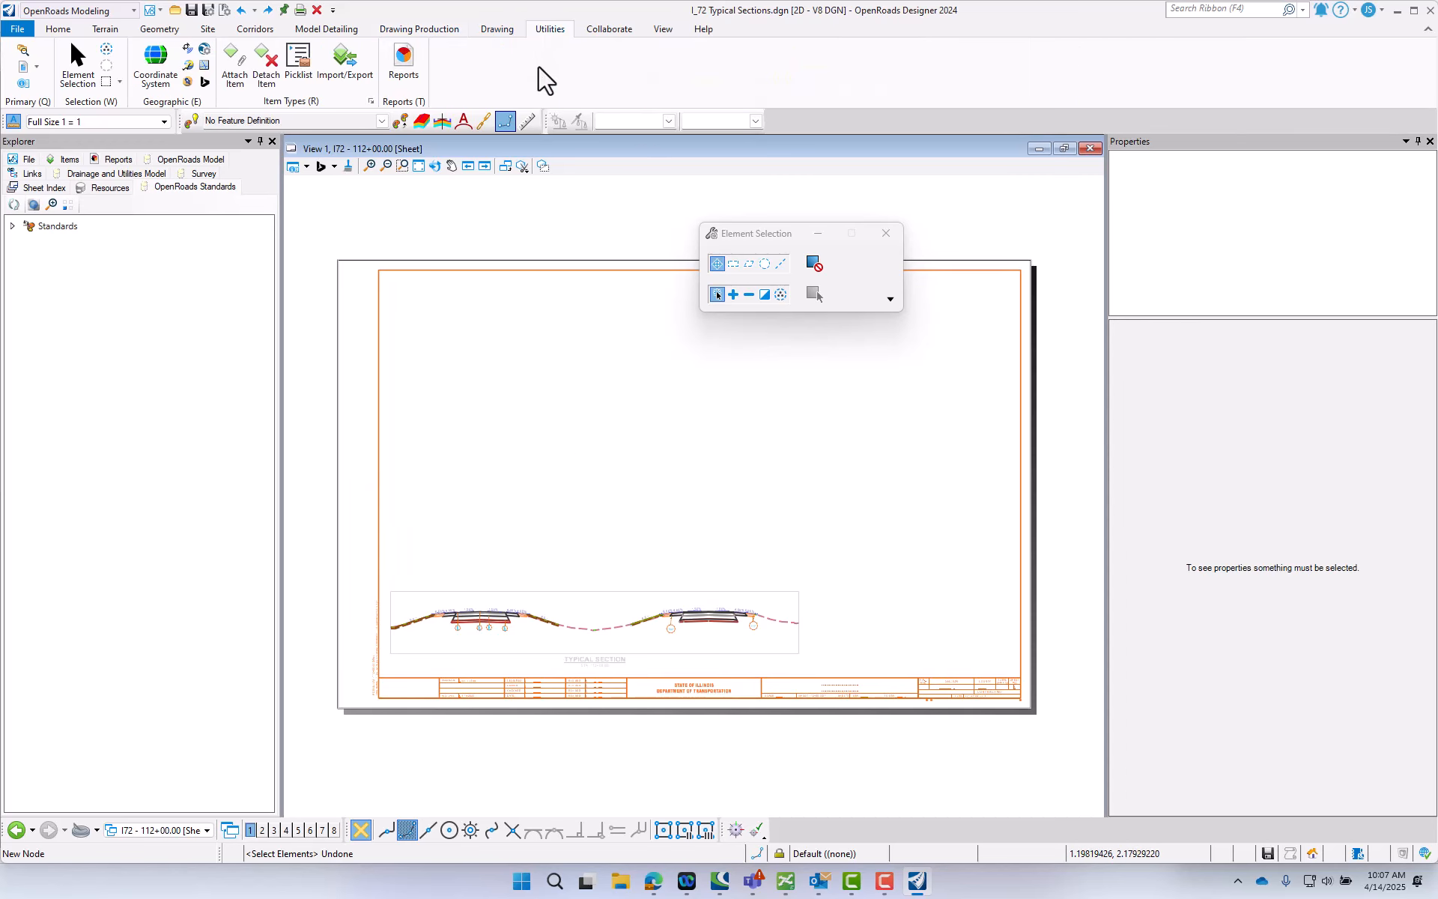
{"action": "left_click", "coordinate": [404, 75]}
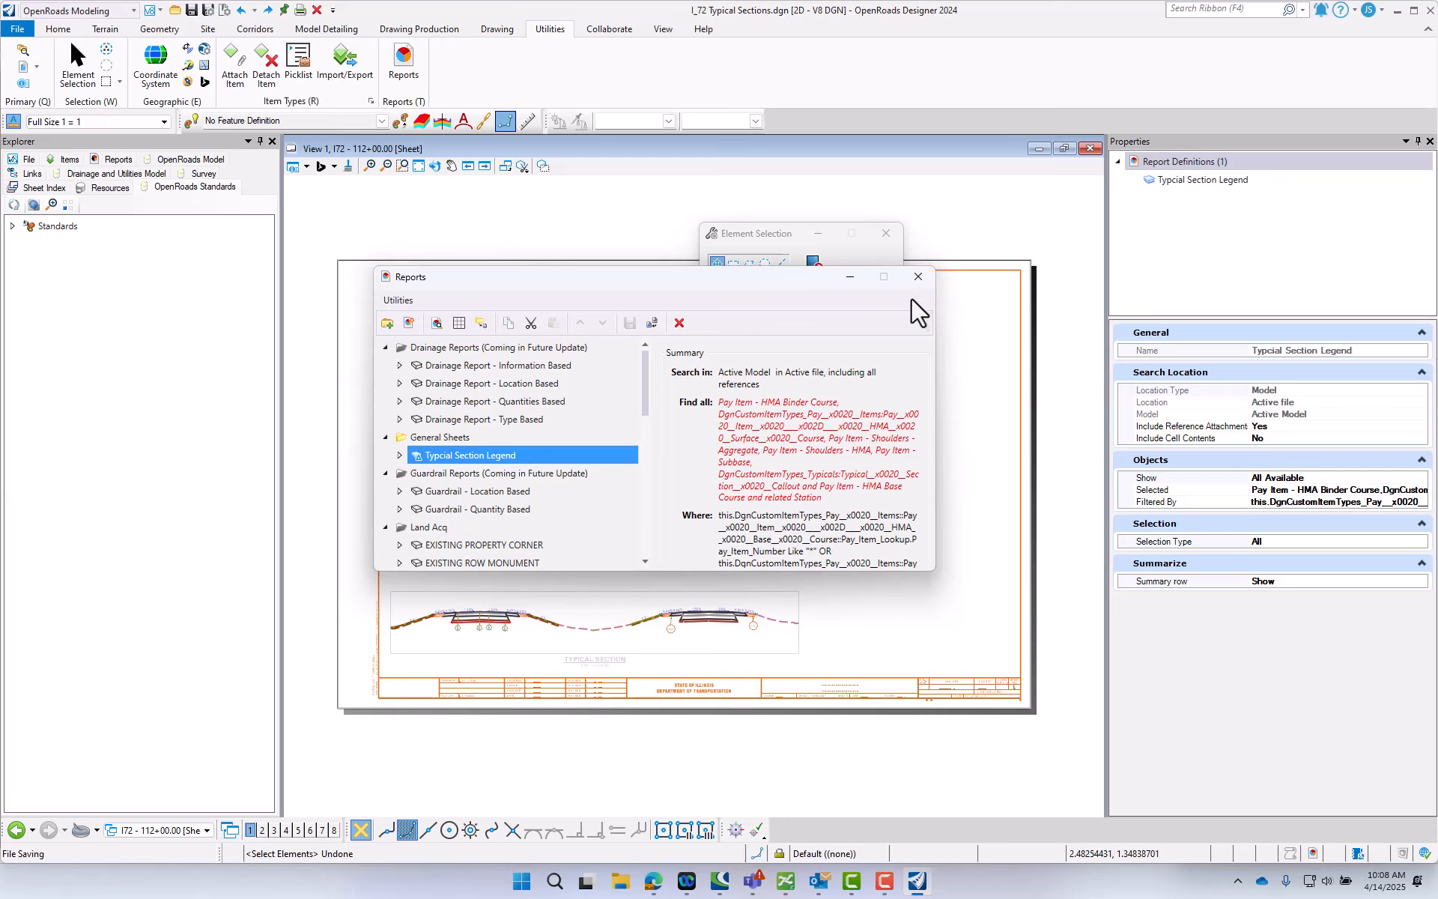
{"action": "left_click_drag", "start_coordinate": [939, 309], "coordinate": [1126, 321]}
{"action": "left_click_drag", "start_coordinate": [825, 572], "coordinate": [833, 671]}
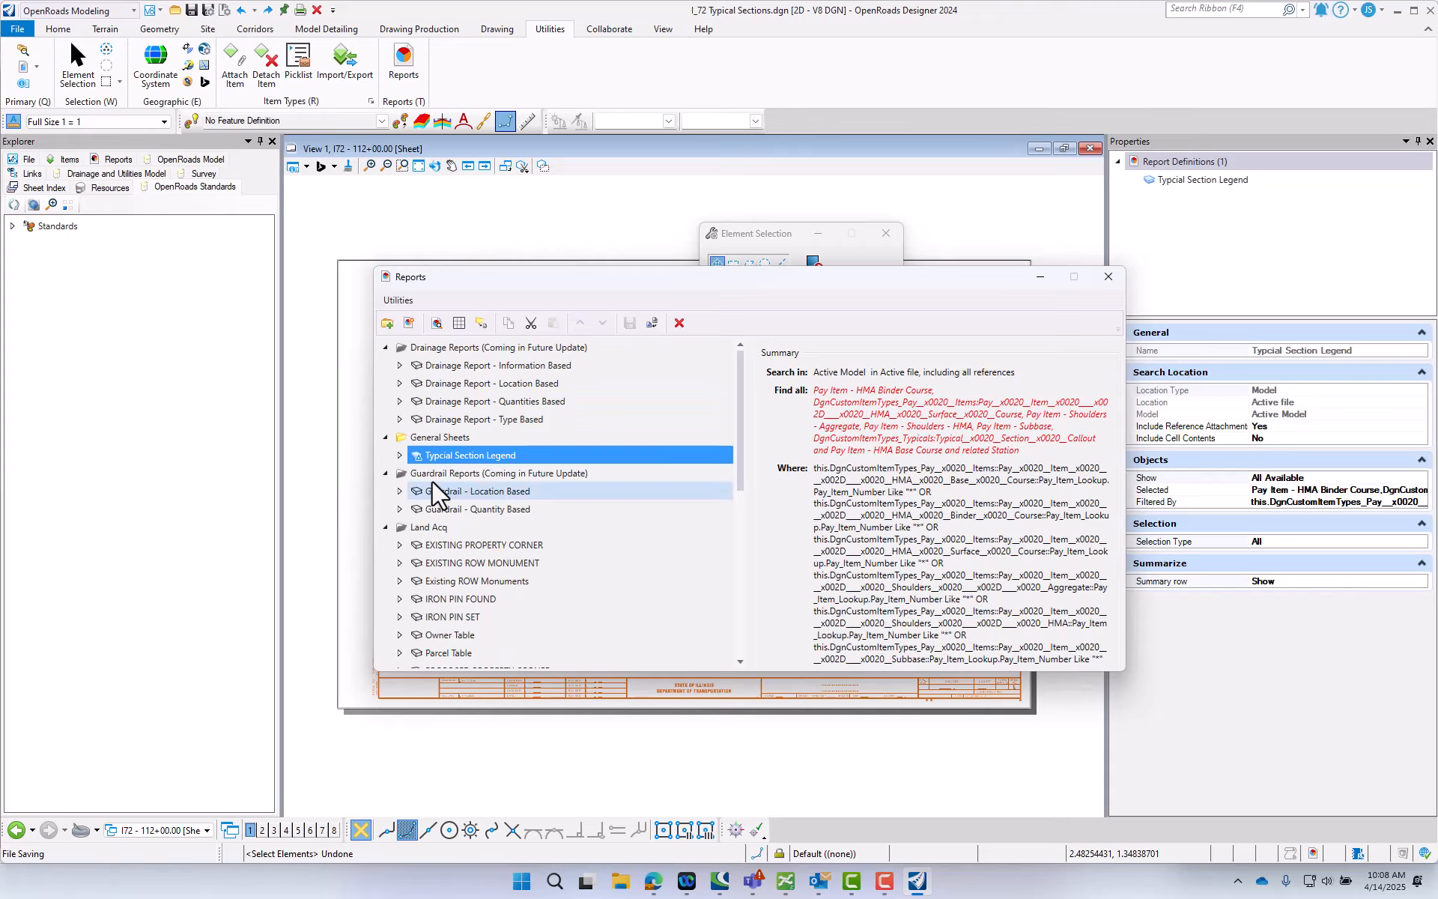
{"action": "left_click", "coordinate": [399, 455]}
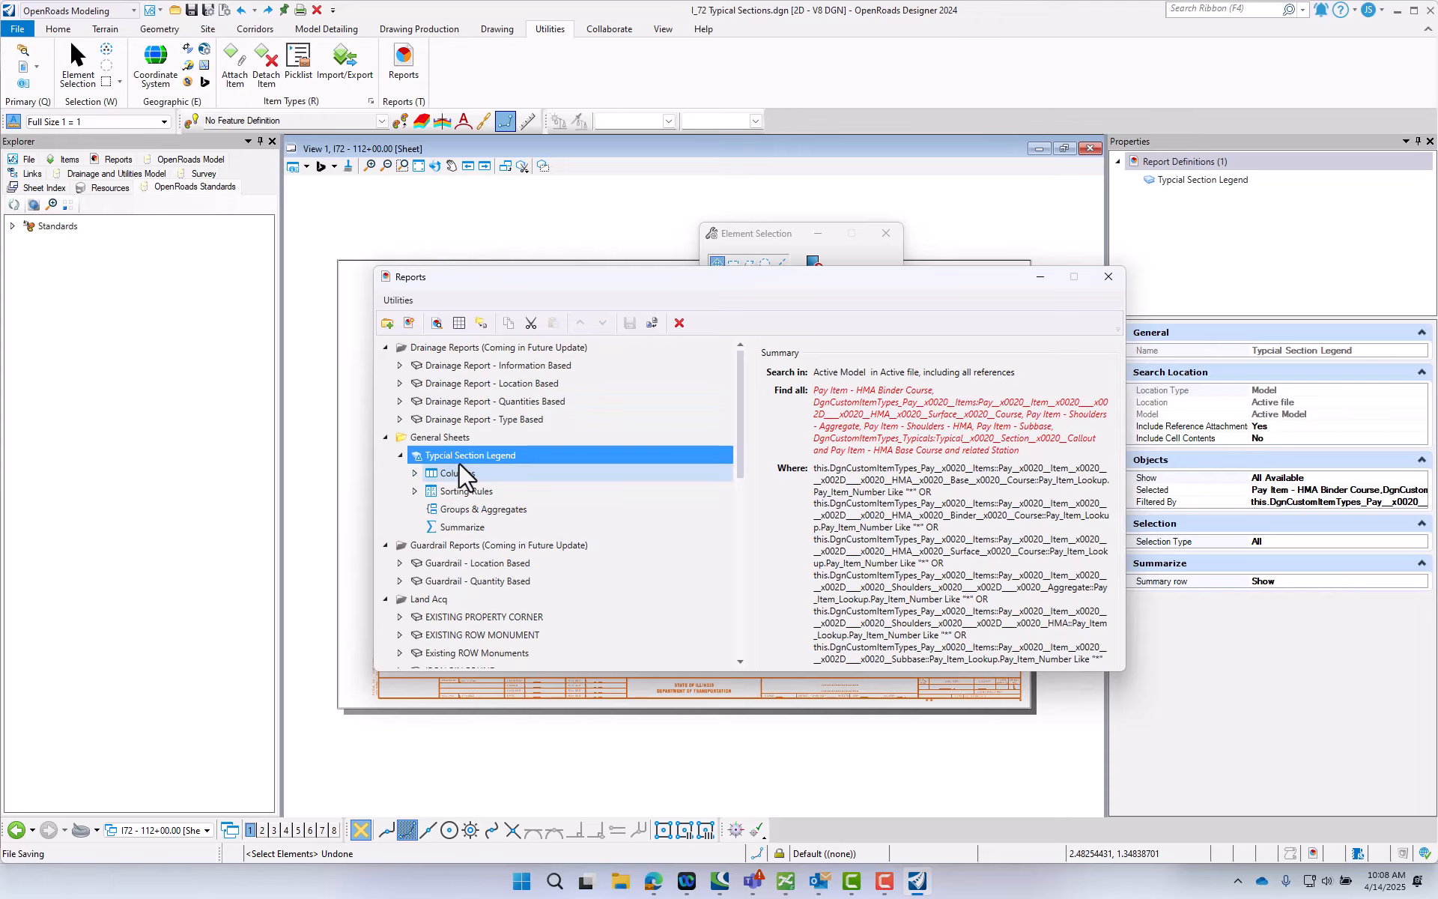
{"action": "left_click", "coordinate": [487, 456]}
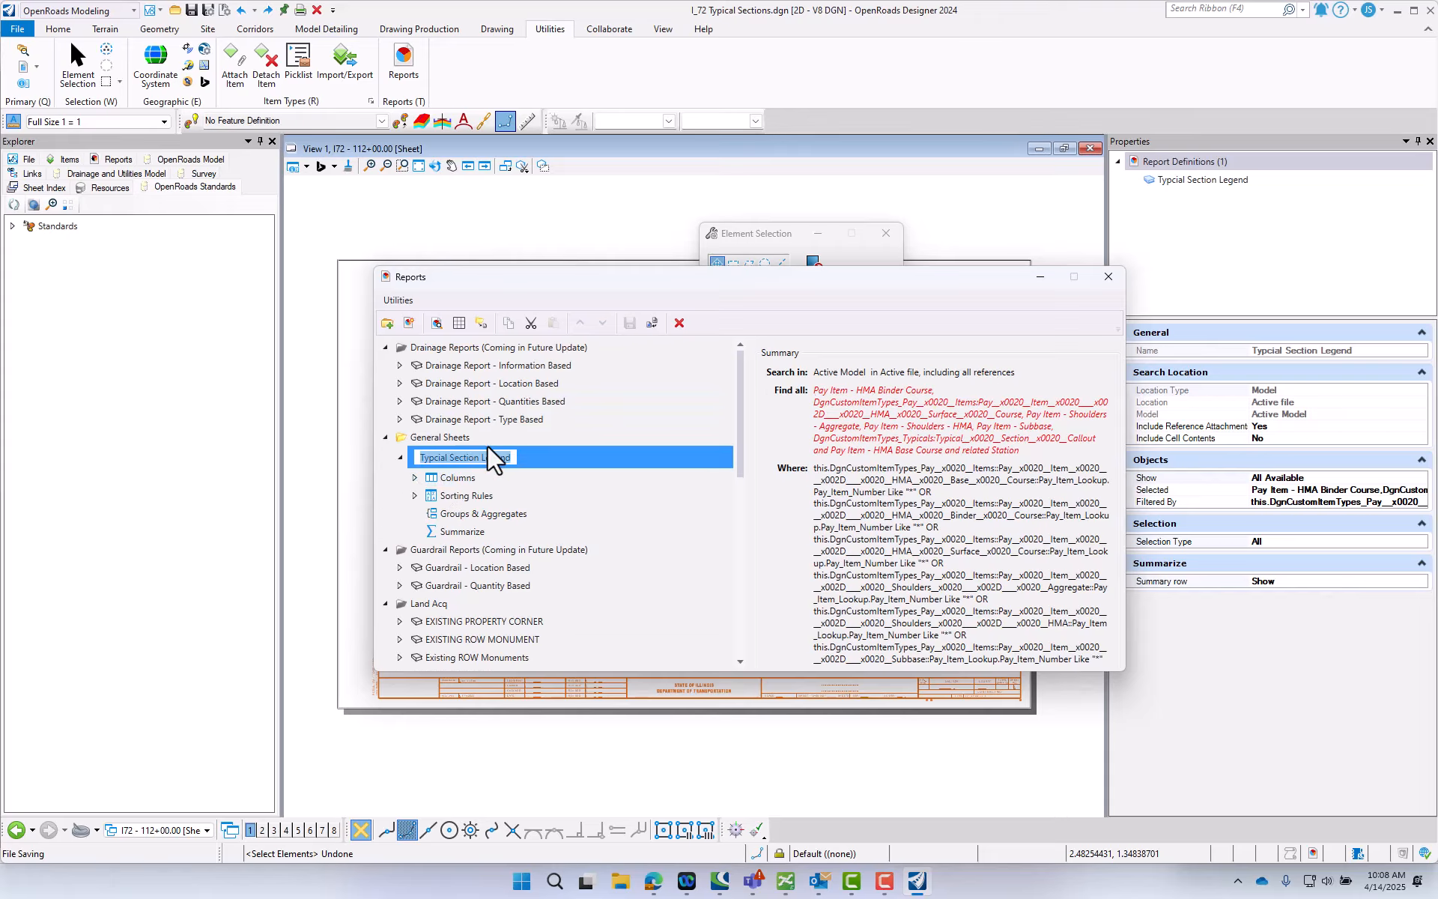
- Preview the Typcial Section Legend report's callouts, thicknesses, item numbers and descriptions, then close the preview
{"action": "left_click", "coordinate": [436, 323]}
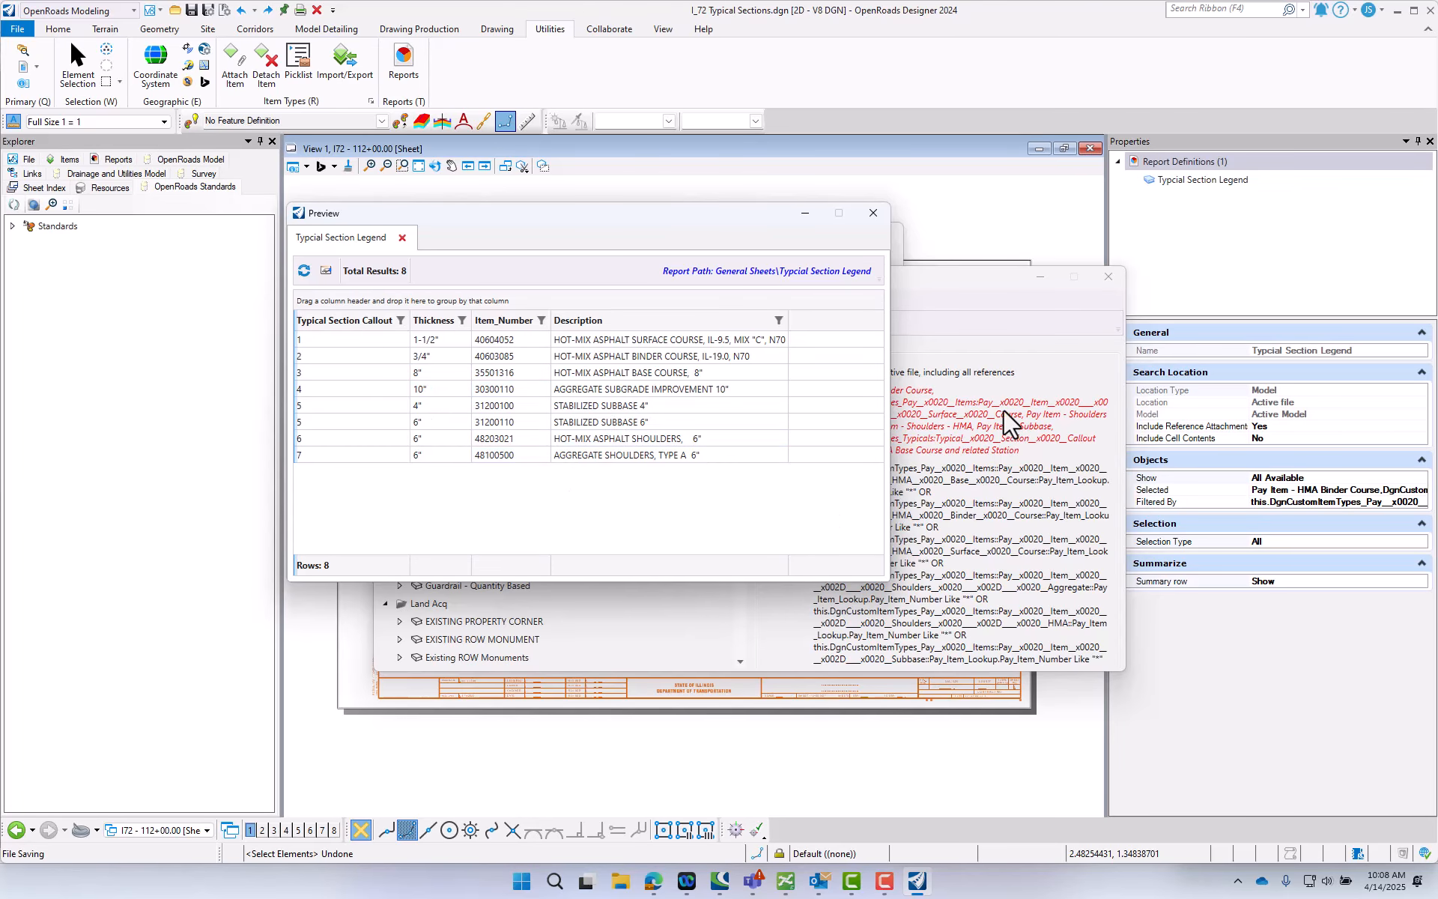
{"action": "left_click_drag", "start_coordinate": [972, 287], "coordinate": [1437, 247]}
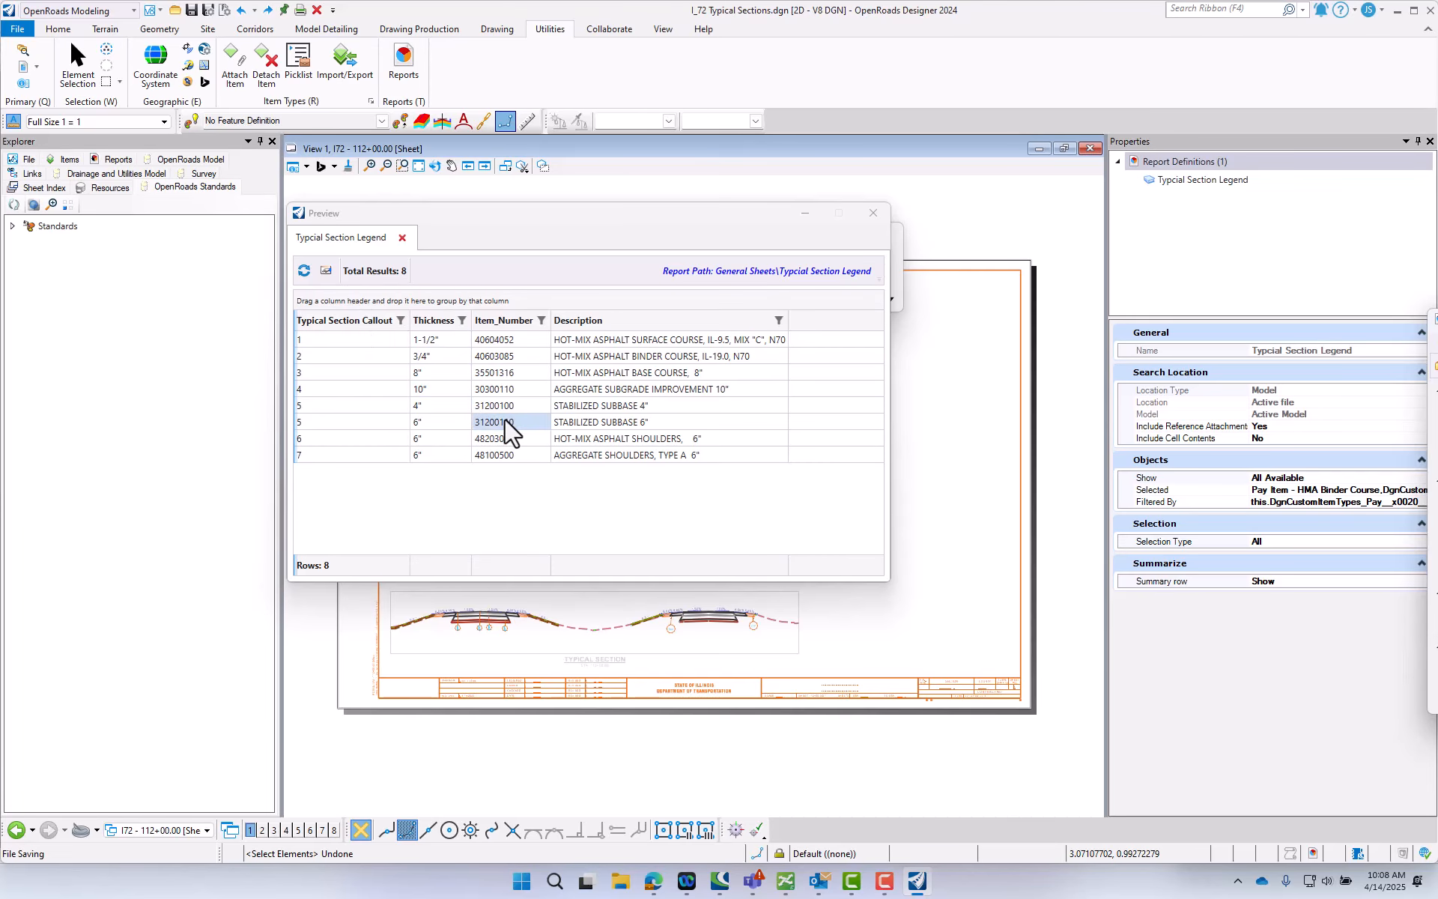
{"action": "left_click", "coordinate": [872, 216]}
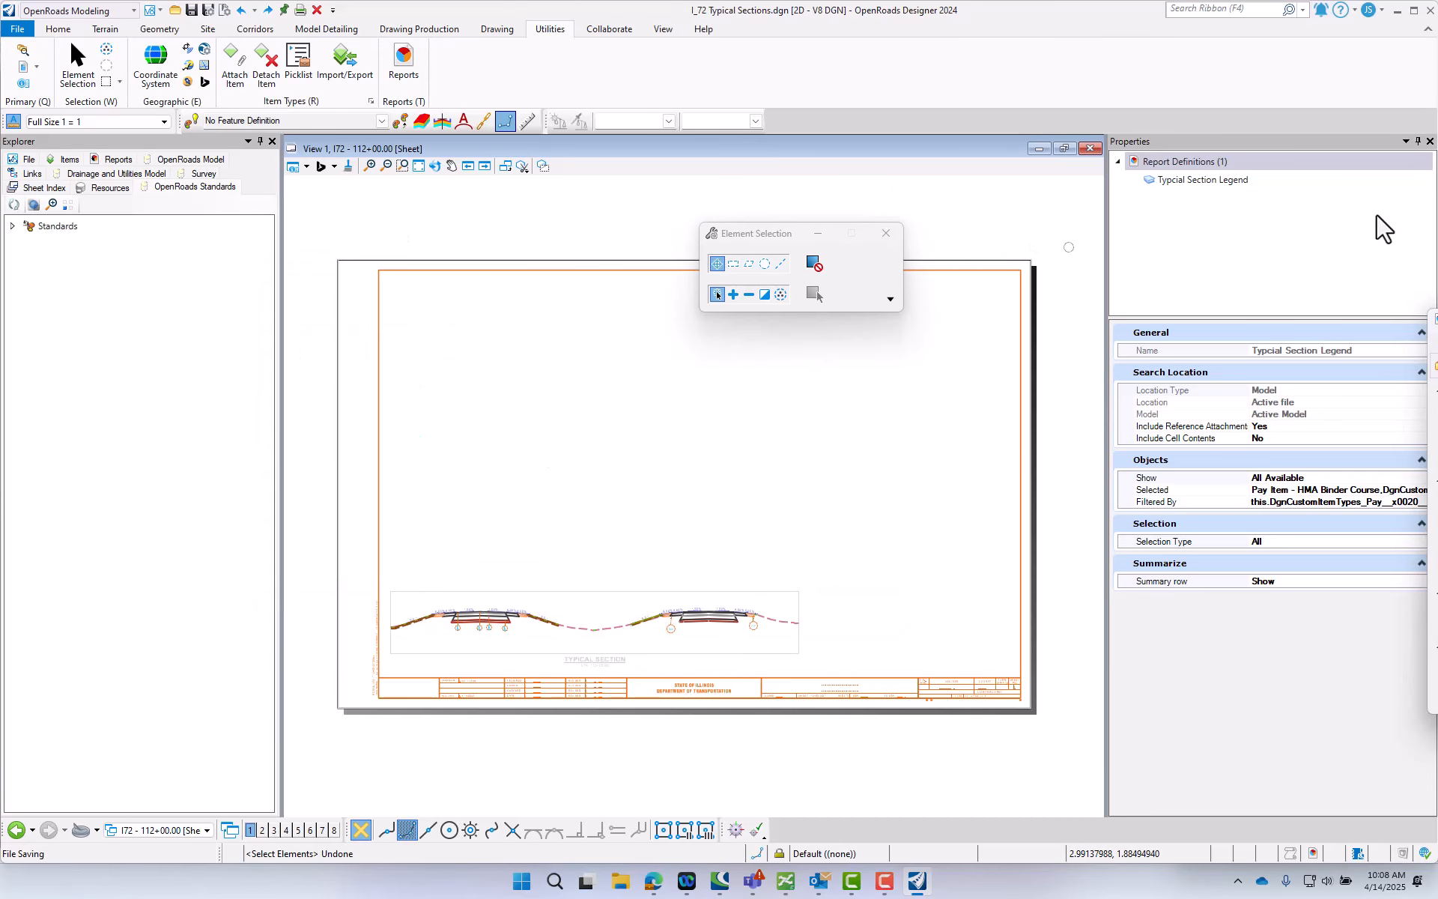
- Place the Typcial Section Legend report as an associated table in the blank area just below the sheet's upper border
{"action": "left_click_drag", "start_coordinate": [1437, 321], "coordinate": [638, 419]}
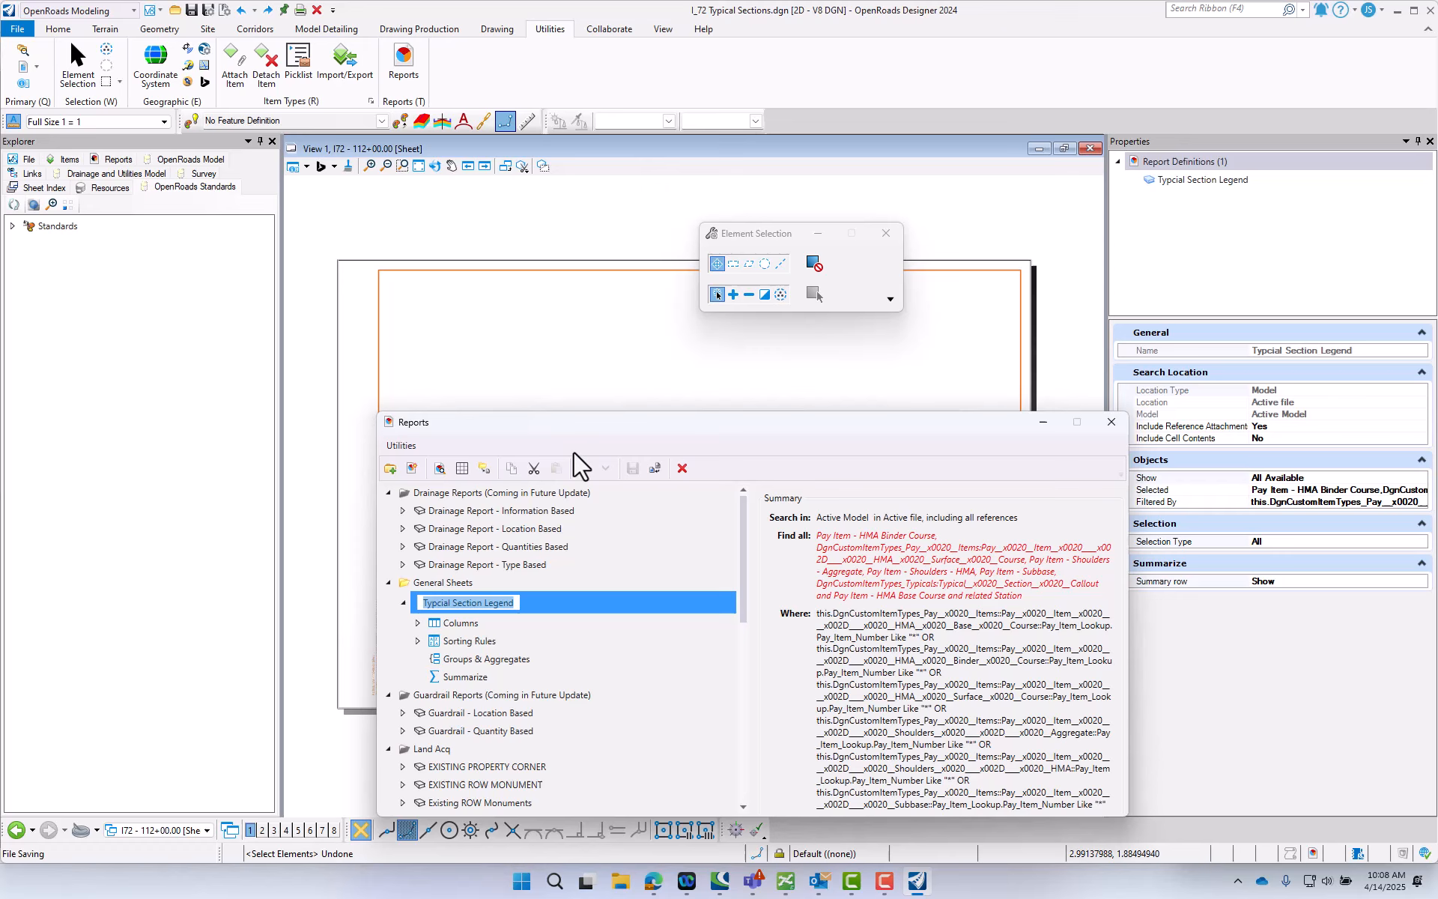
{"action": "left_click", "coordinate": [462, 469]}
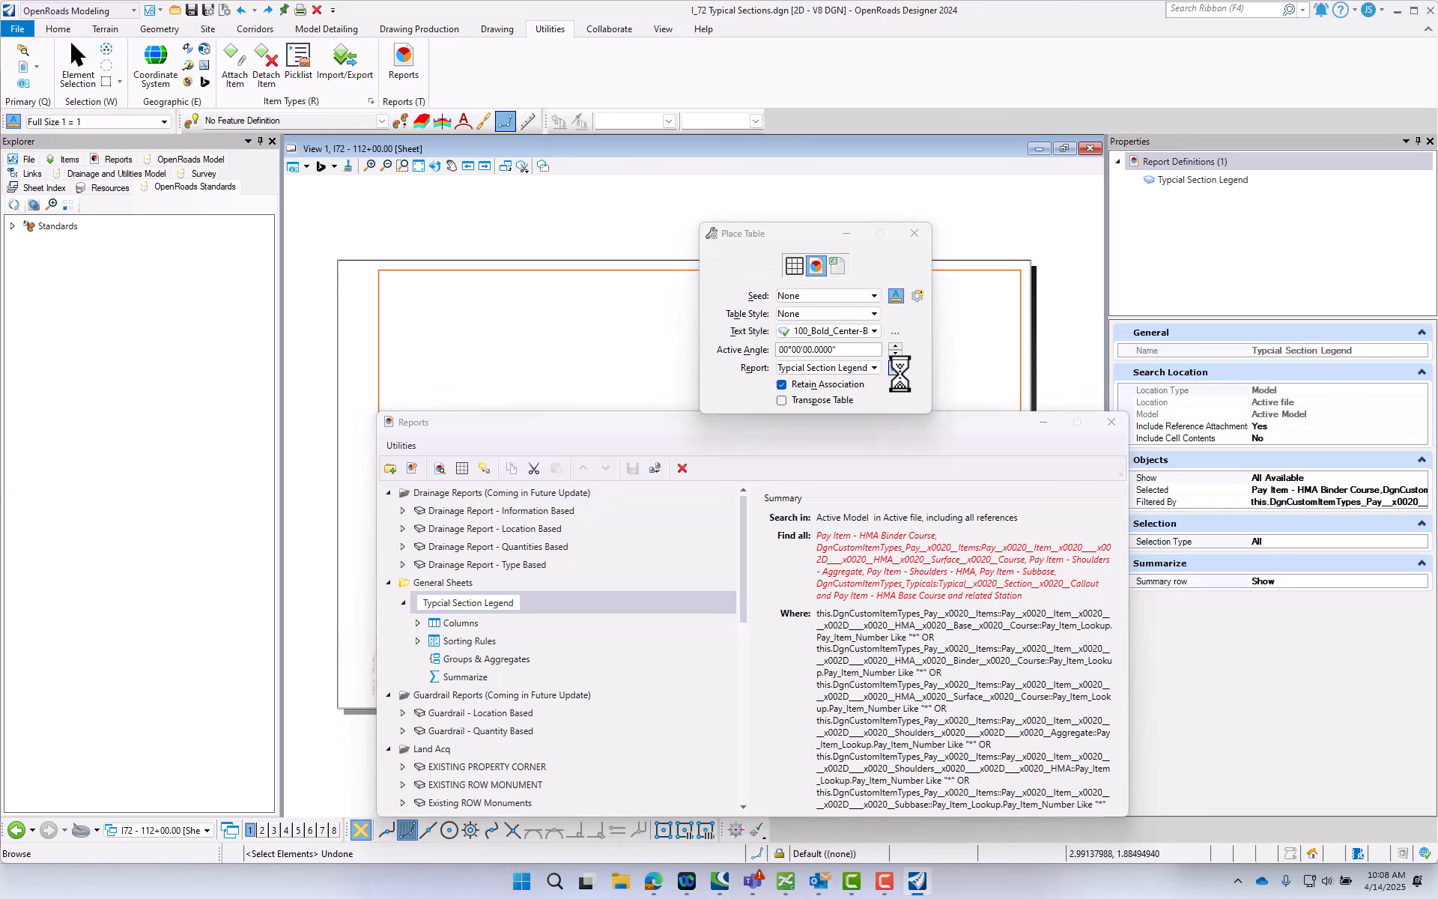
{"action": "left_click_drag", "start_coordinate": [775, 234], "coordinate": [397, 203]}
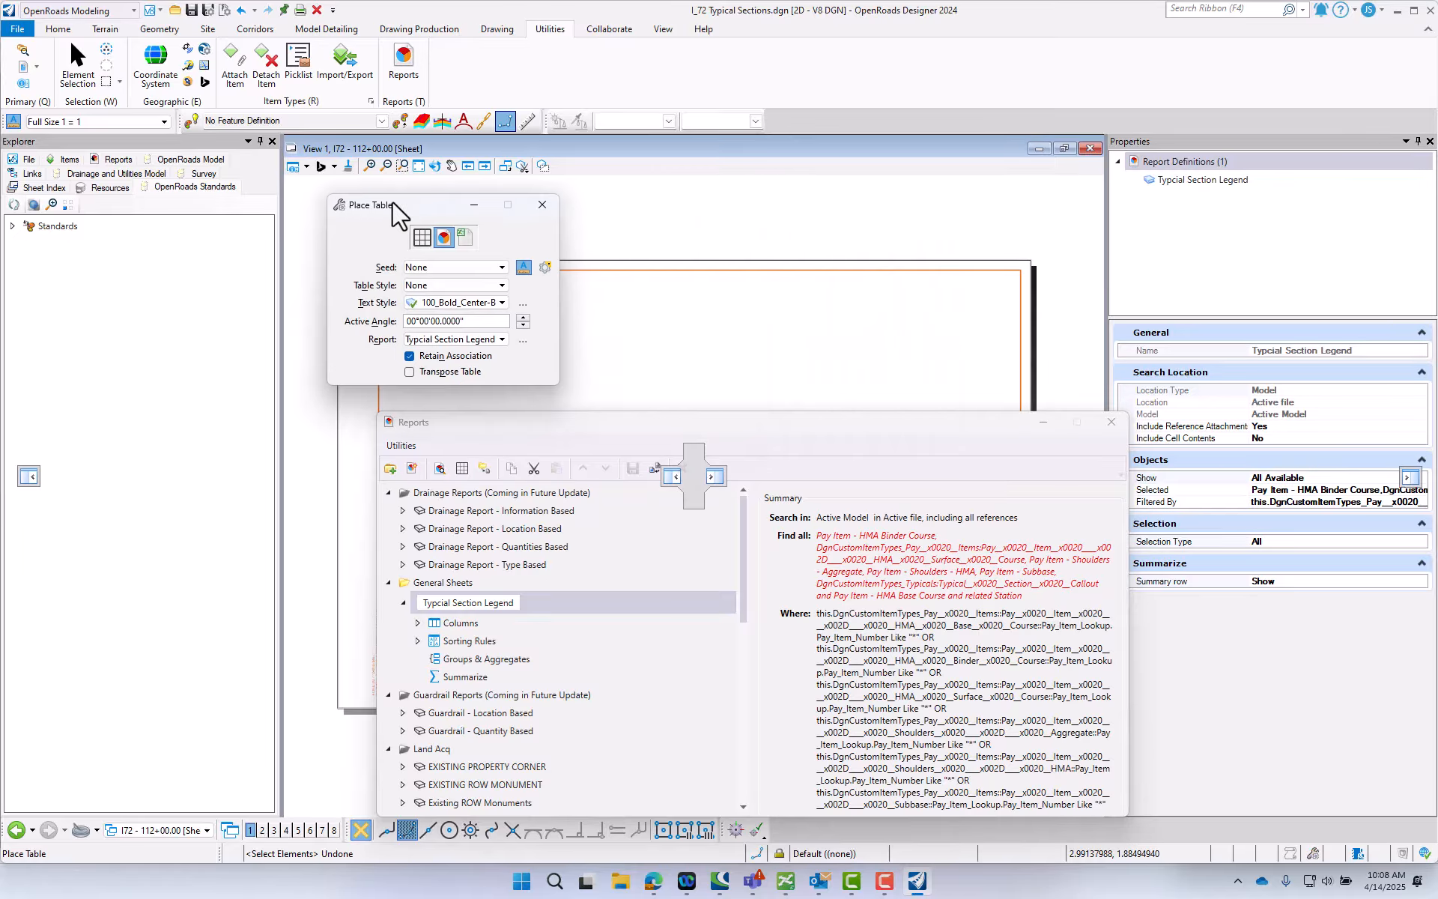
{"action": "left_click", "coordinate": [439, 237]}
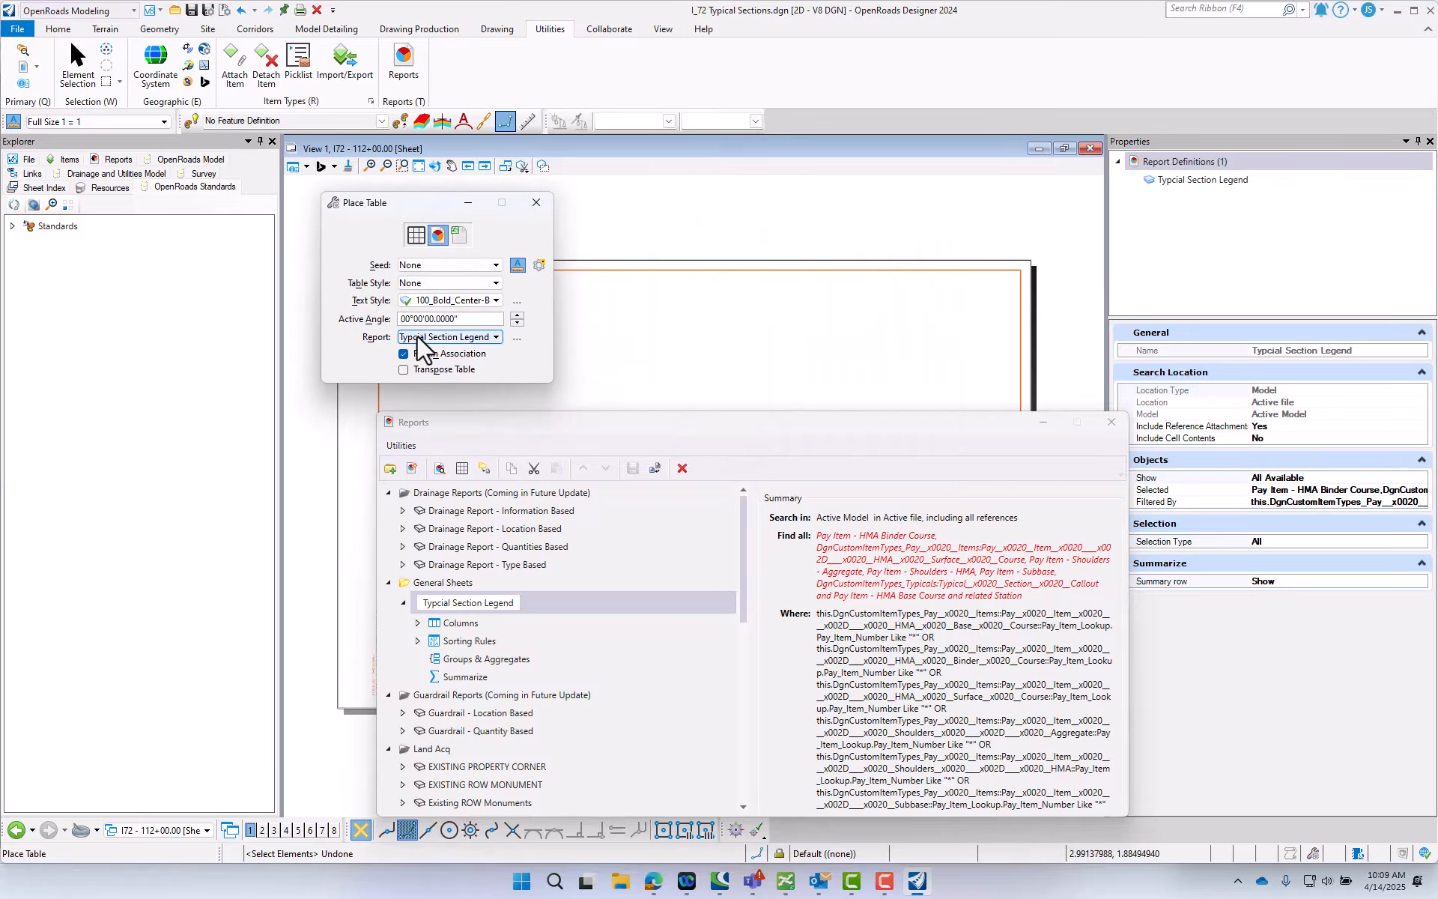
{"action": "left_click", "coordinate": [780, 333]}
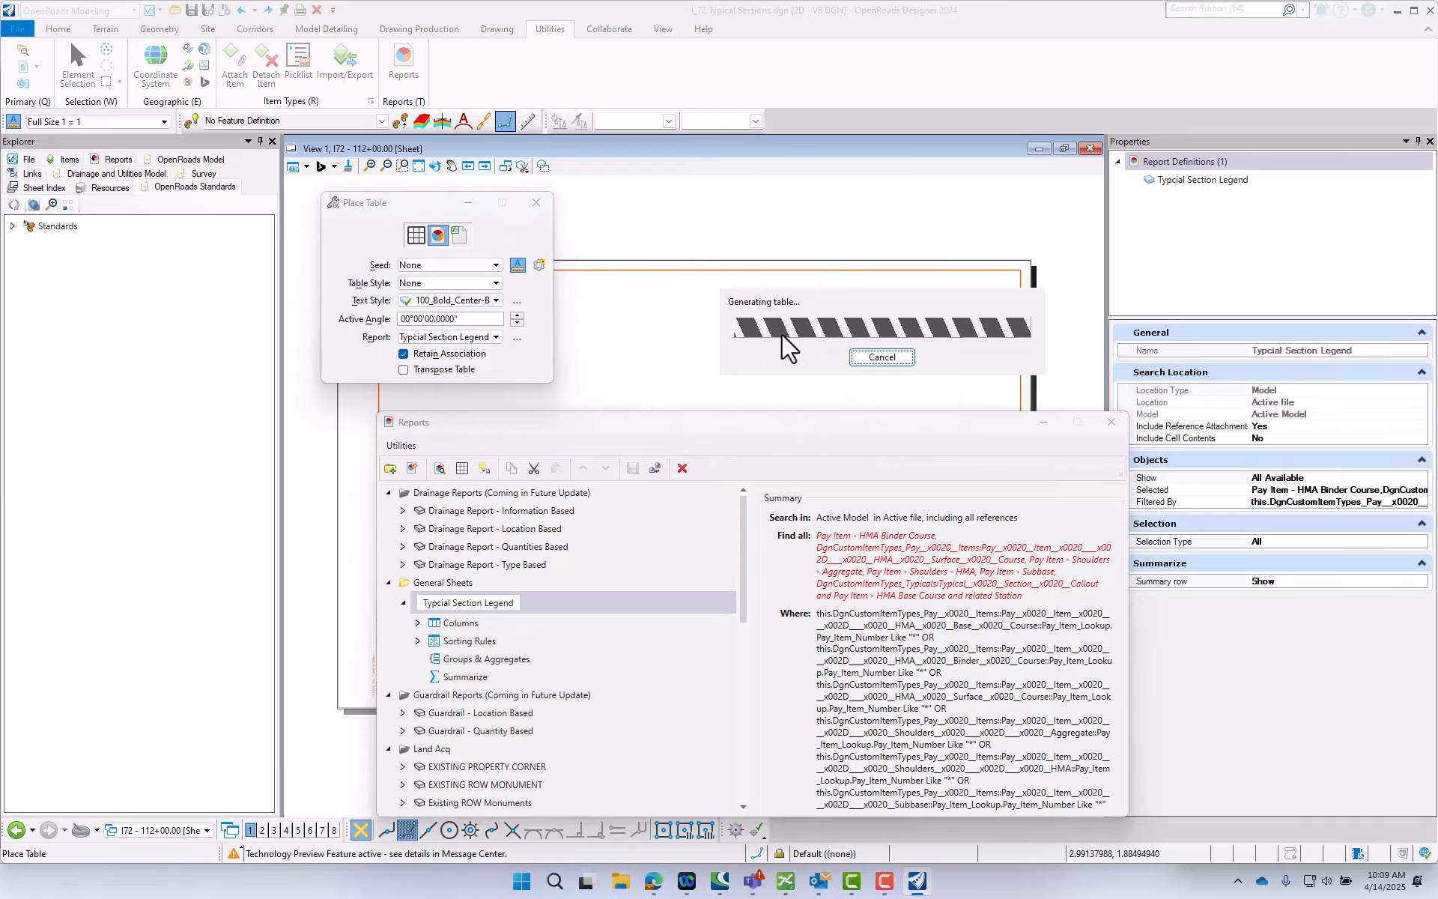
{"action": "scroll", "coordinate": [799, 311], "scroll_direction": "up", "scroll_amount": 2}
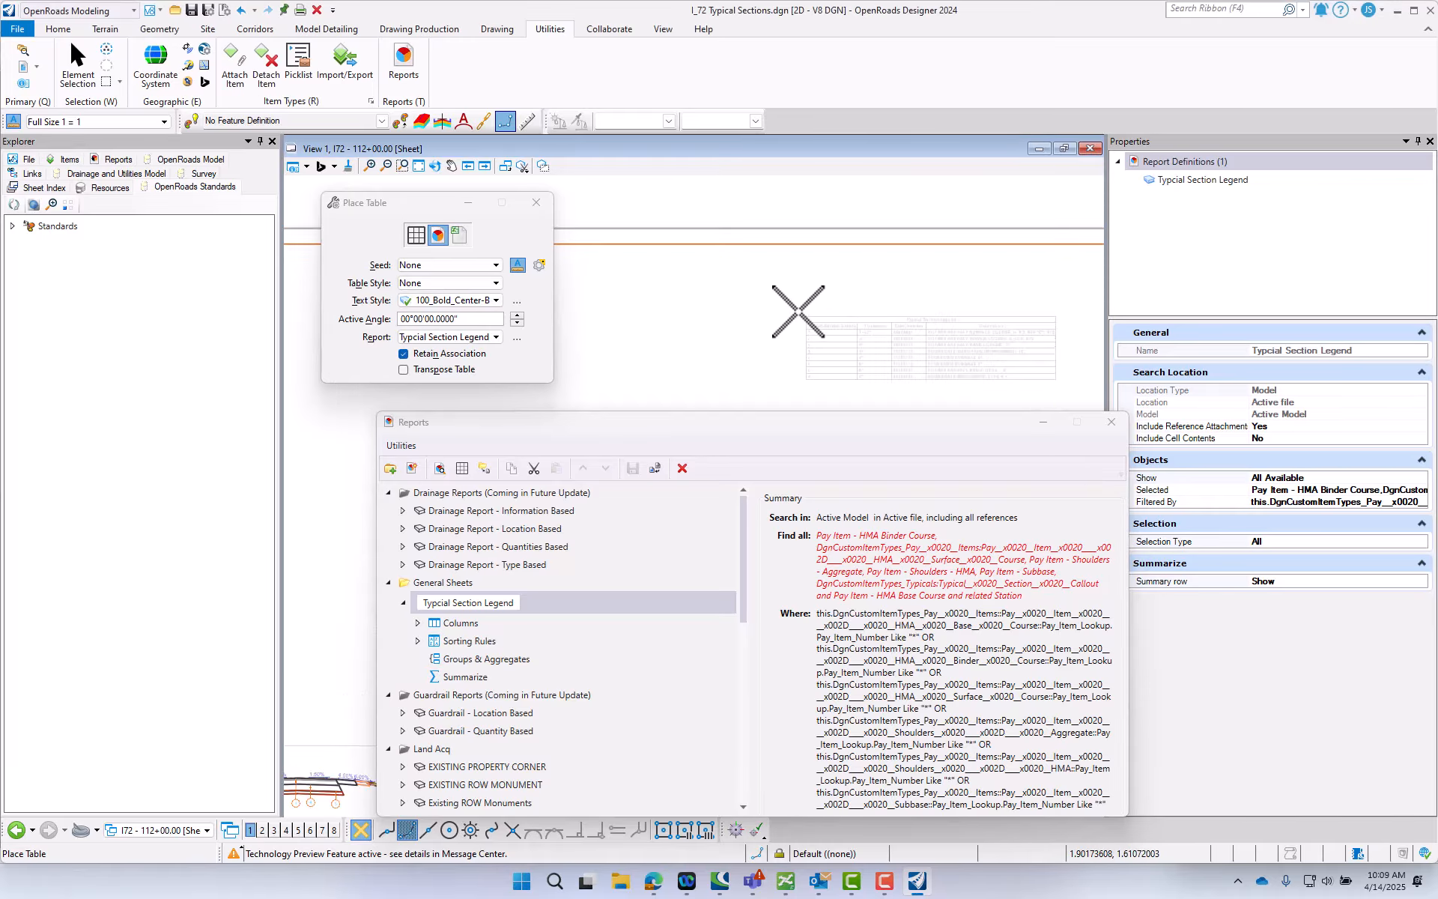
{"action": "scroll", "coordinate": [770, 283], "scroll_direction": "up", "scroll_amount": 1}
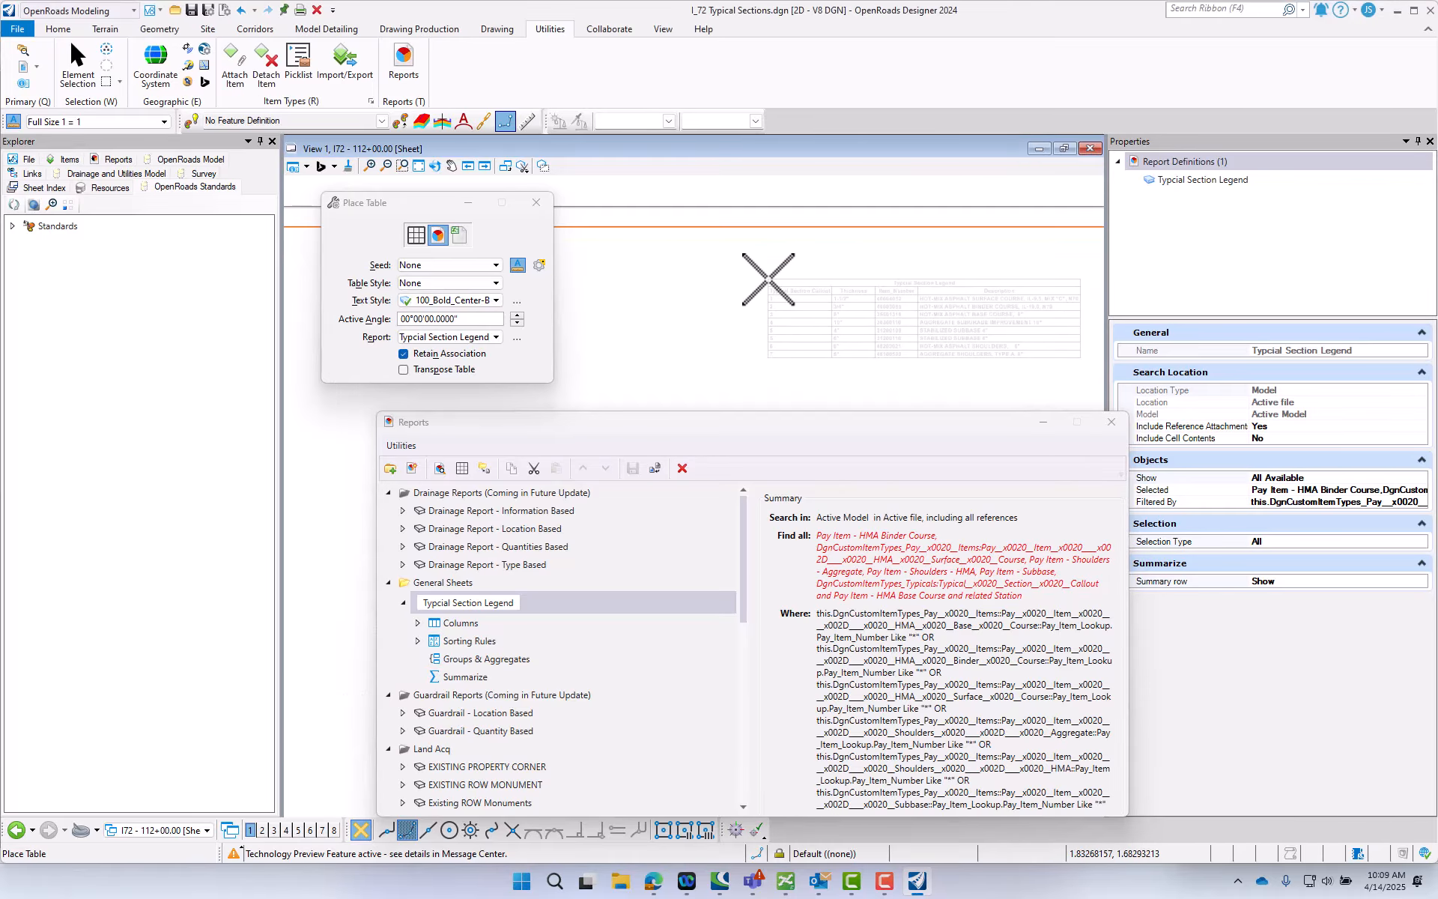
{"action": "left_click", "coordinate": [768, 280]}
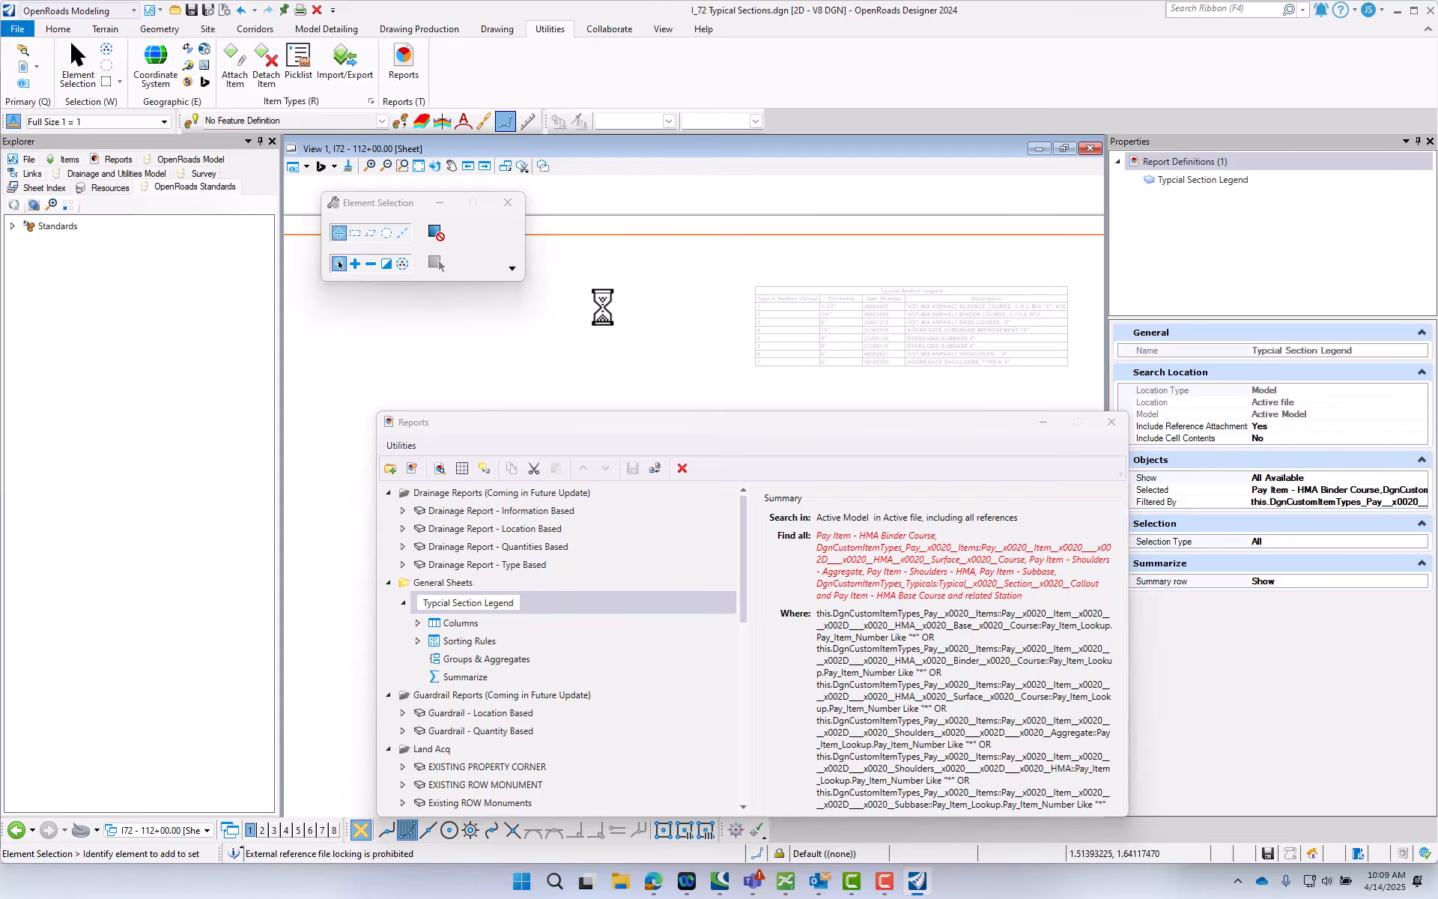
- Set the color of the whole legend table to 254 and clear the selection
{"action": "left_click_drag", "start_coordinate": [713, 262], "coordinate": [1082, 374]}
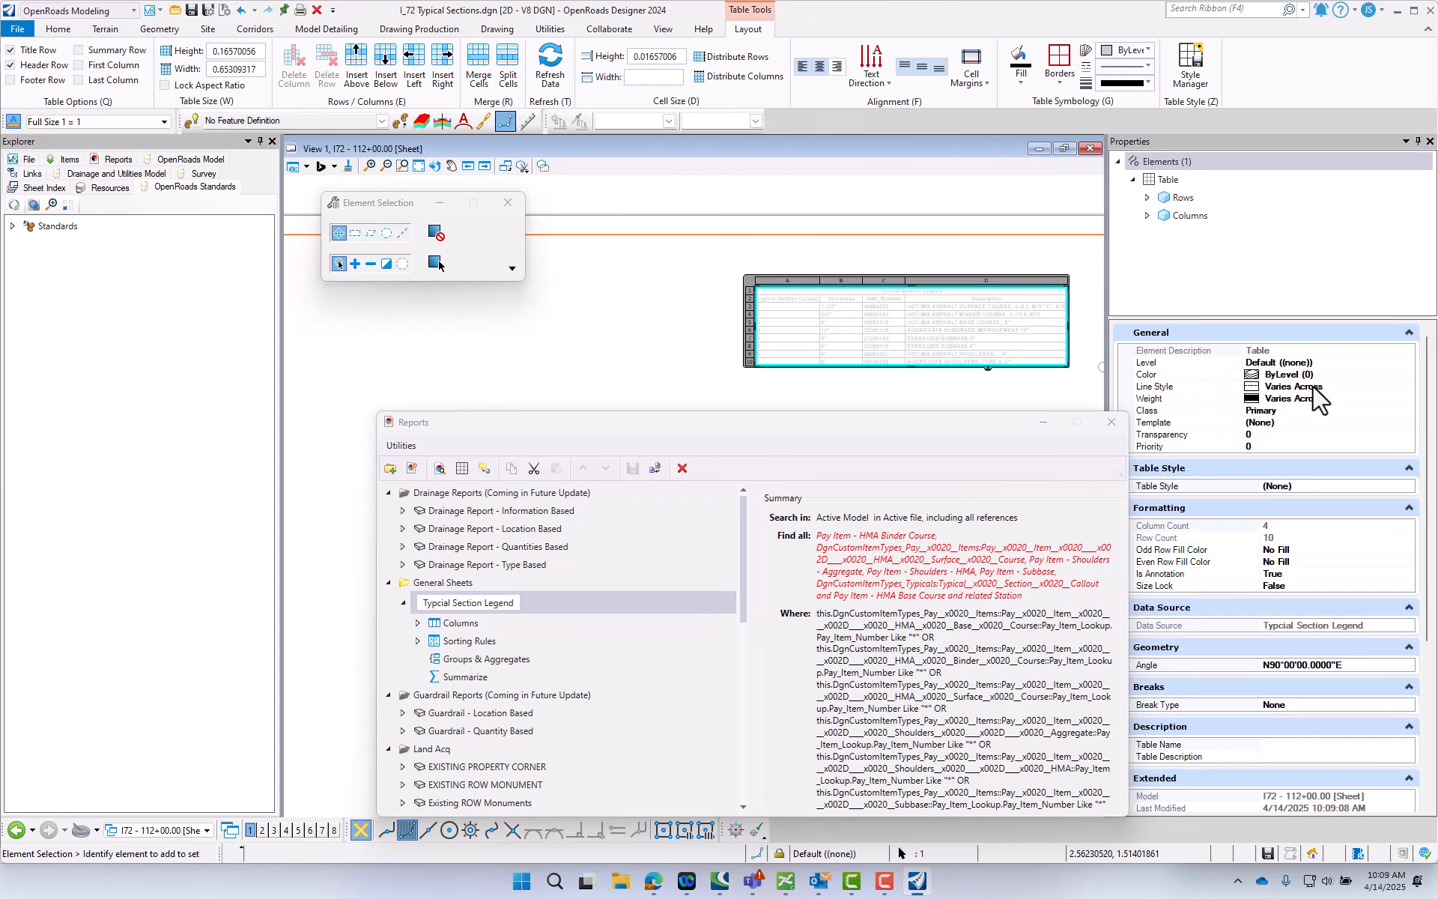
{"action": "left_click", "coordinate": [1341, 375]}
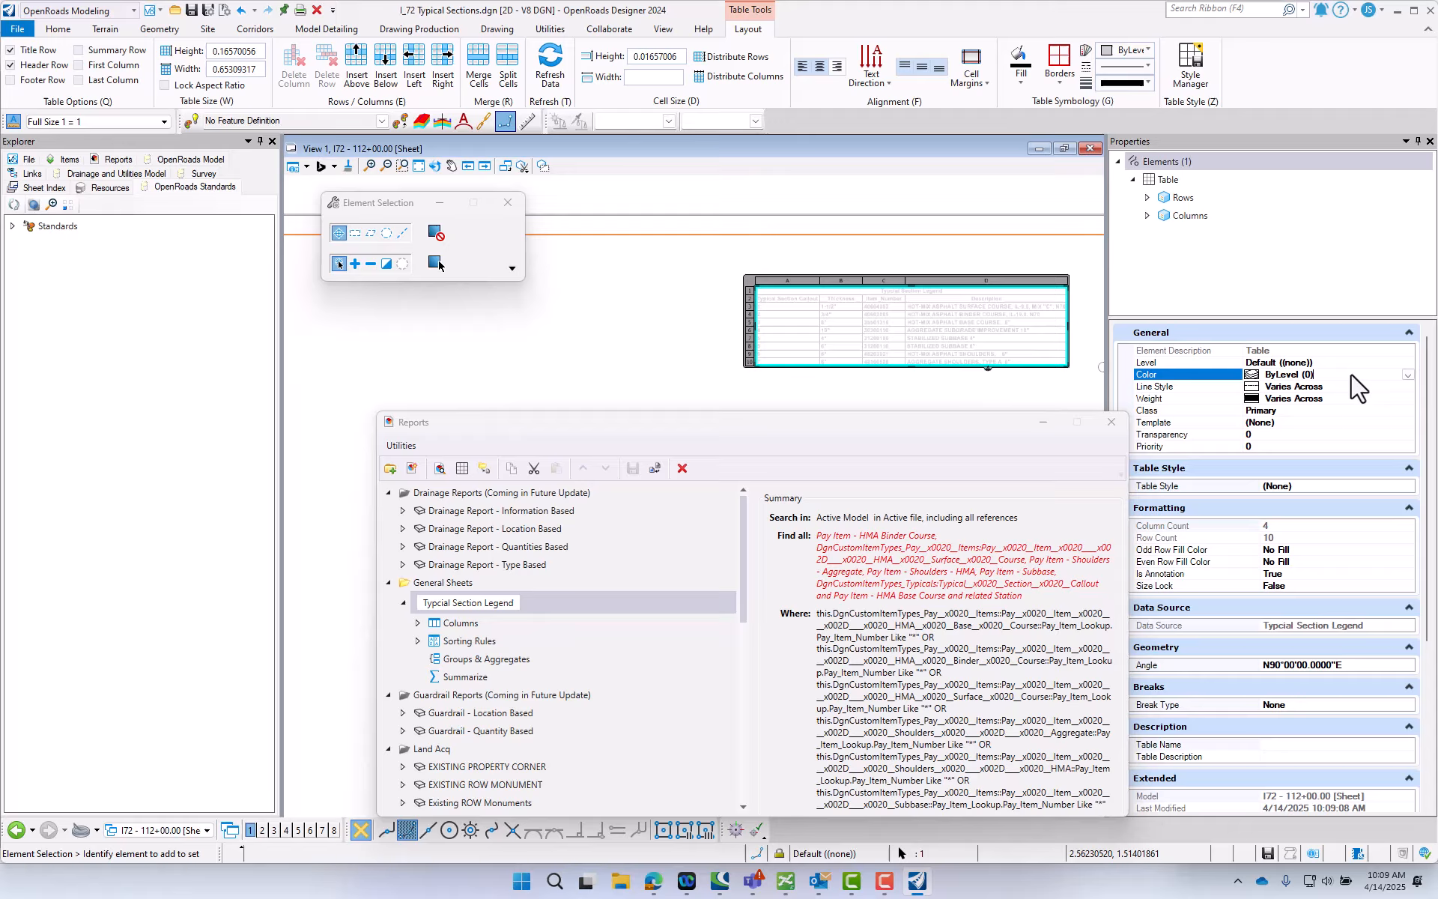
{"action": "left_click", "coordinate": [1409, 375]}
{"action": "left_click", "coordinate": [1309, 595]}
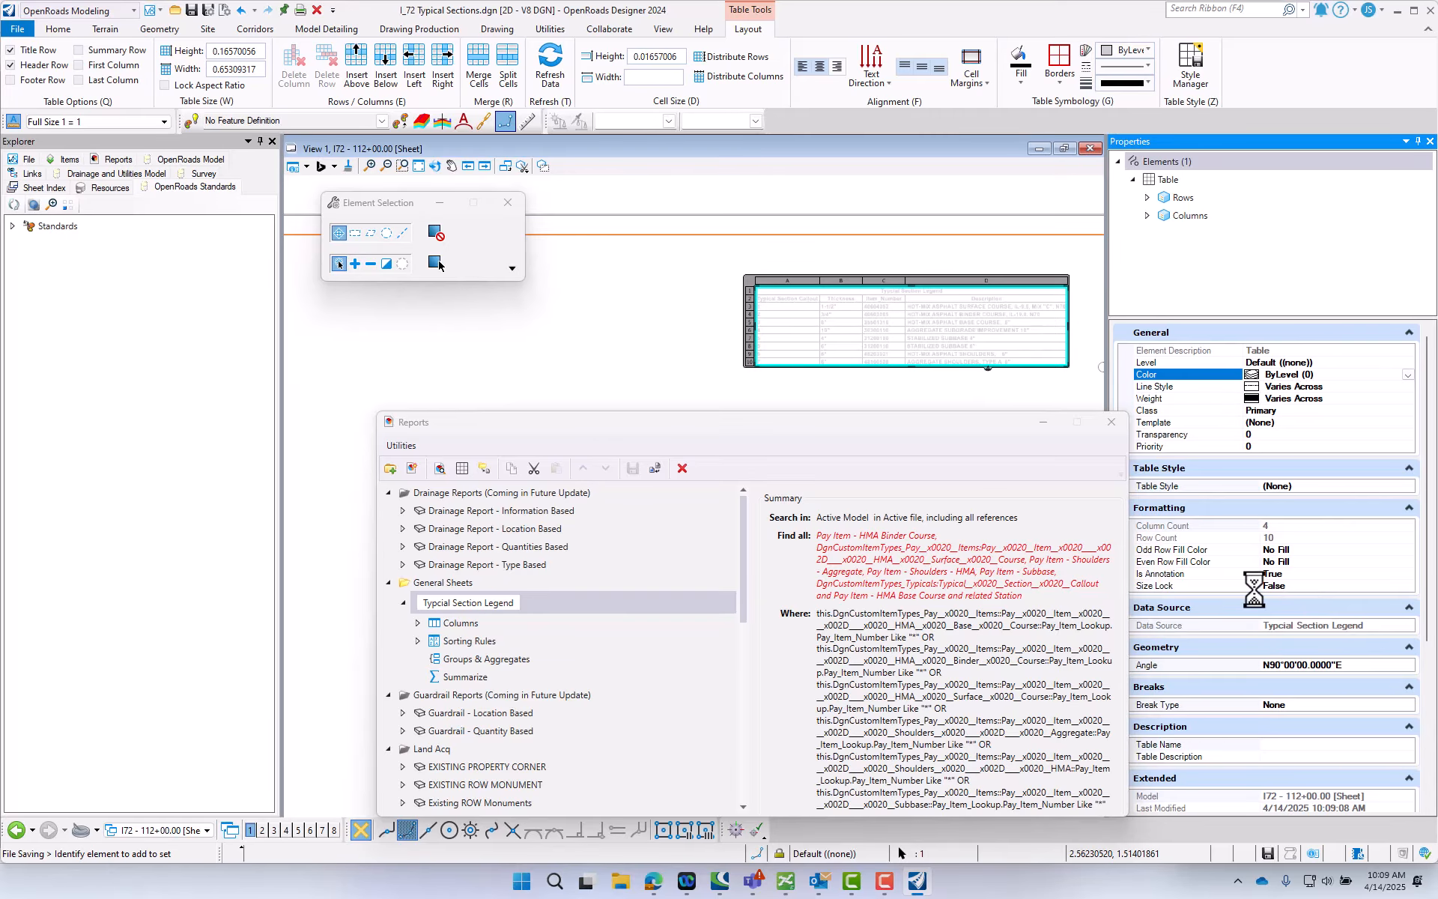
{"action": "left_click", "coordinate": [853, 404]}
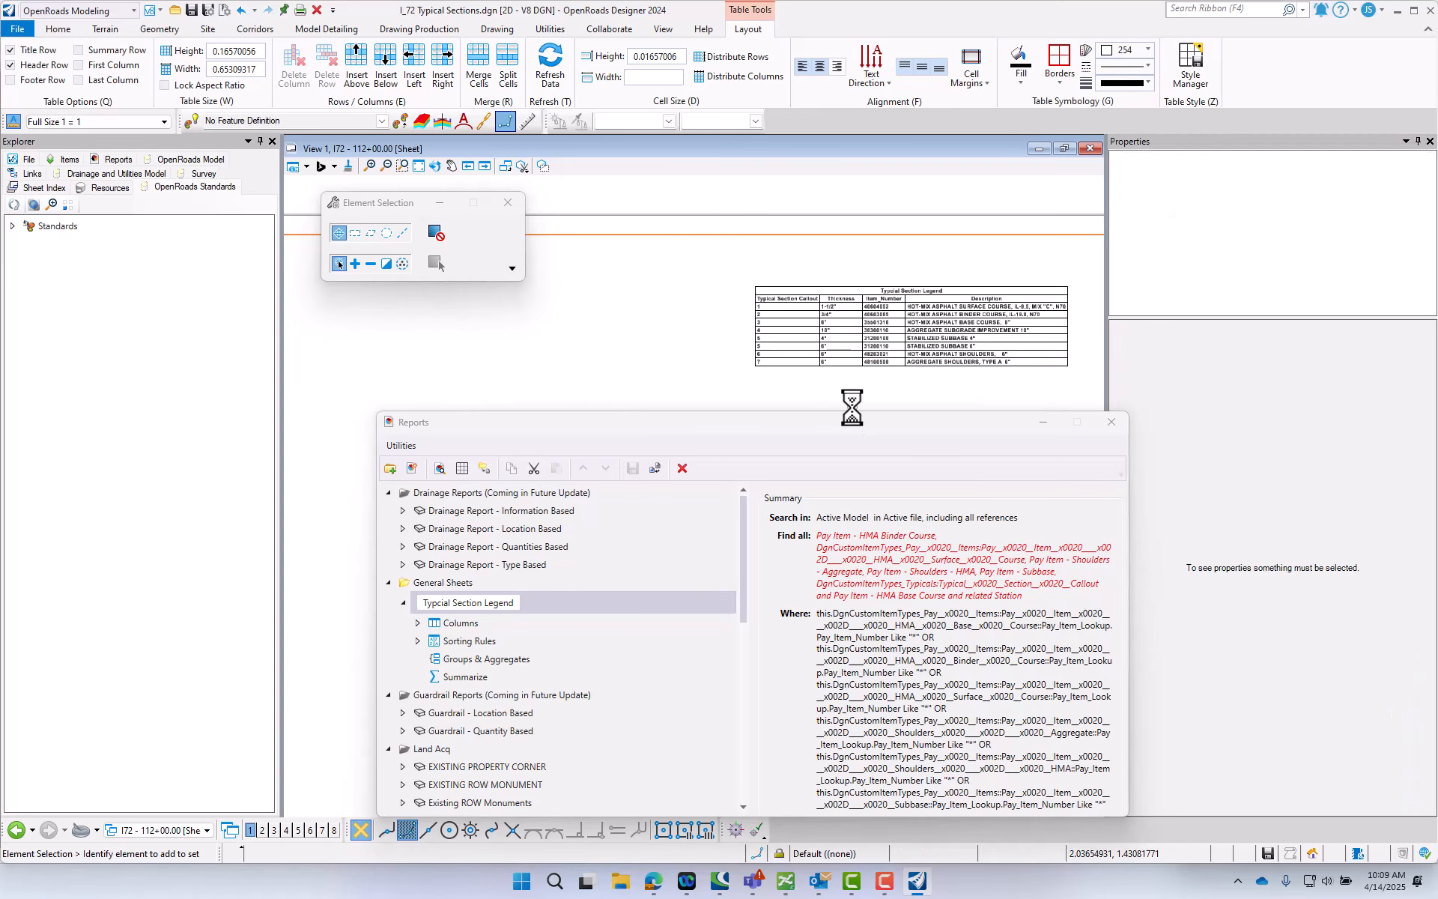
- Close the report definitions and select the Typcial Section Legend table on the sheet
{"action": "left_click", "coordinate": [1112, 422]}
{"action": "scroll", "coordinate": [982, 353], "scroll_direction": "up", "scroll_amount": 3}
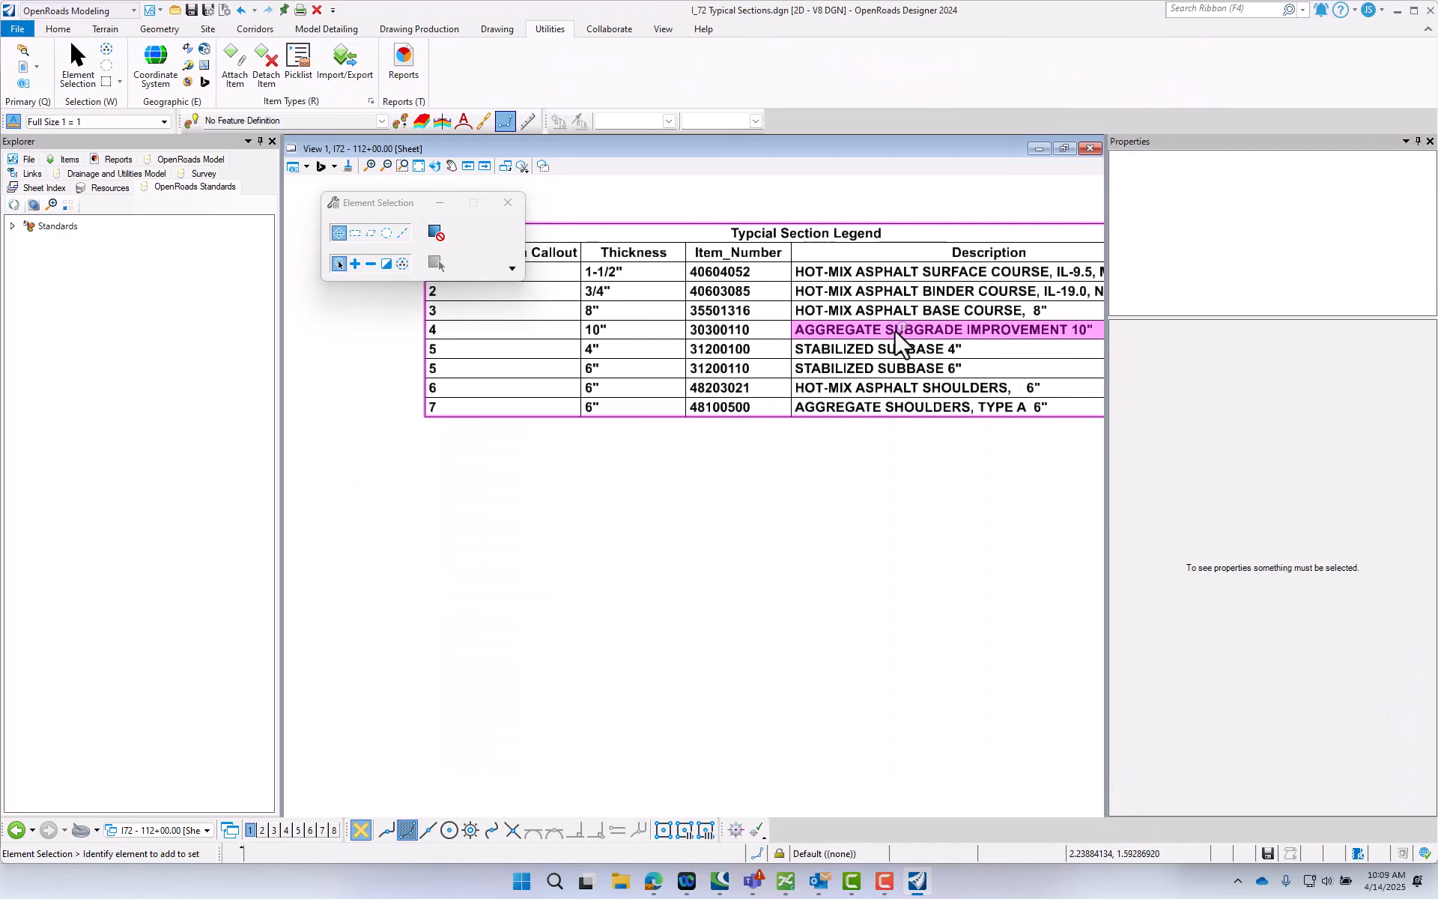
{"action": "scroll", "coordinate": [642, 465], "scroll_direction": "down", "scroll_amount": 1}
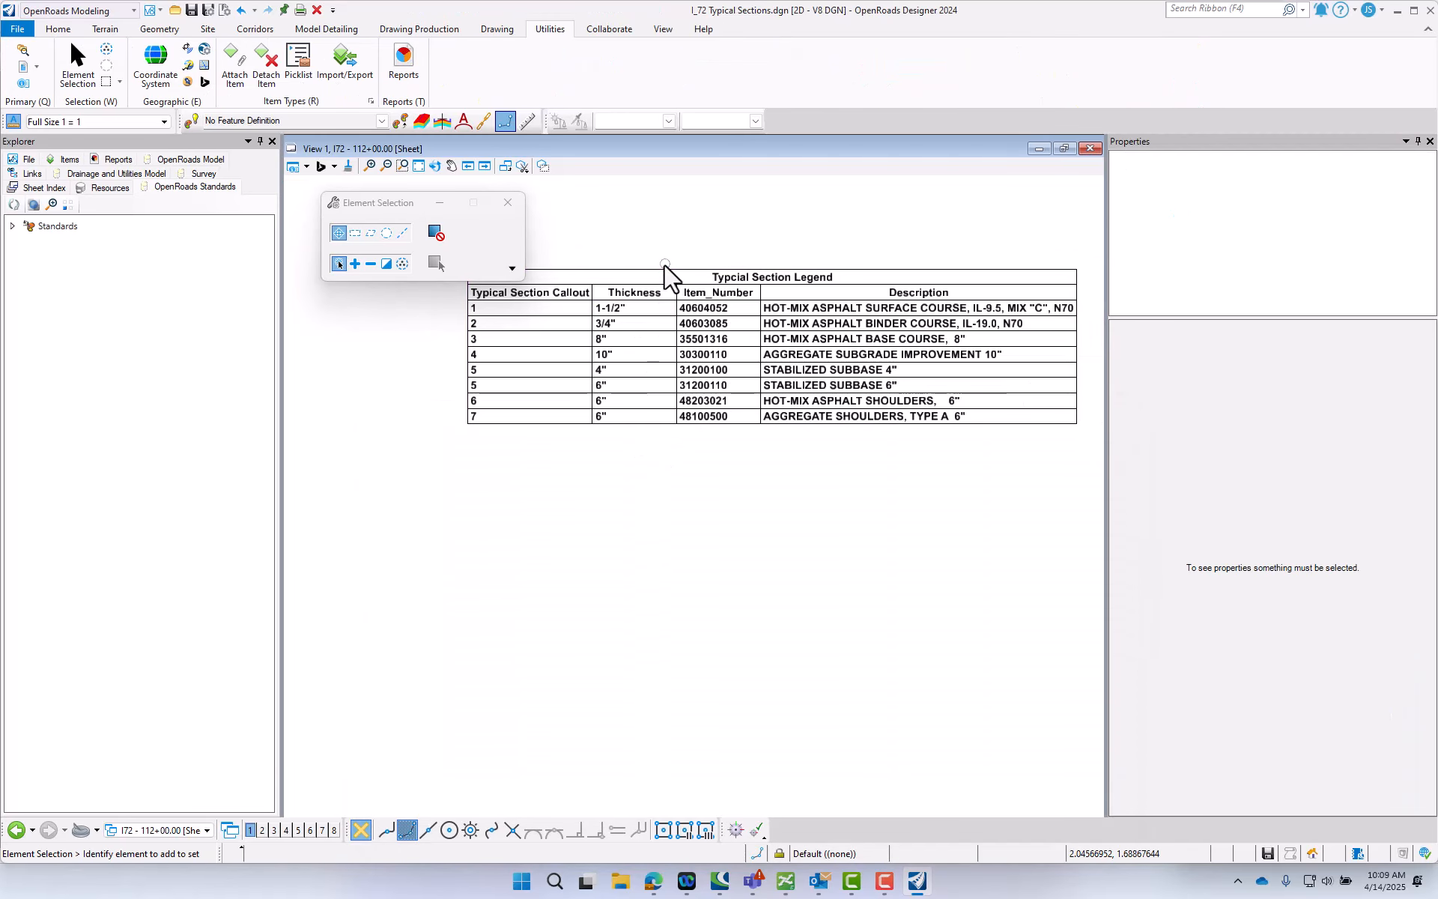
{"action": "left_click", "coordinate": [659, 285]}
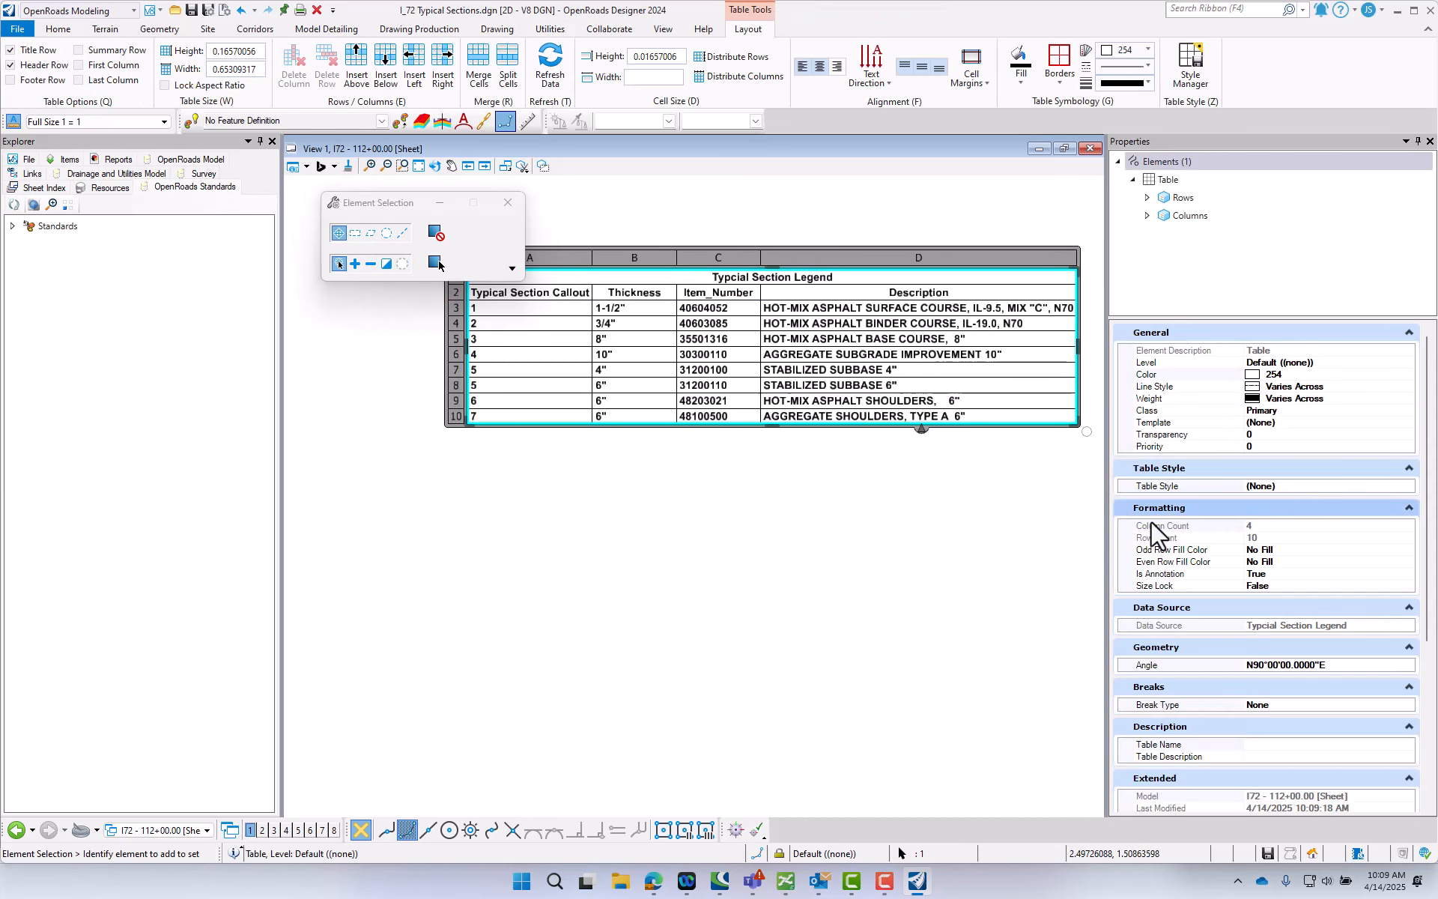
- Set the legend table's body text style to 175_Bold_Center-Bottom and refresh the table's data so the cells fit the larger text
{"action": "scroll", "coordinate": [1209, 608], "scroll_direction": "down", "scroll_amount": 5}
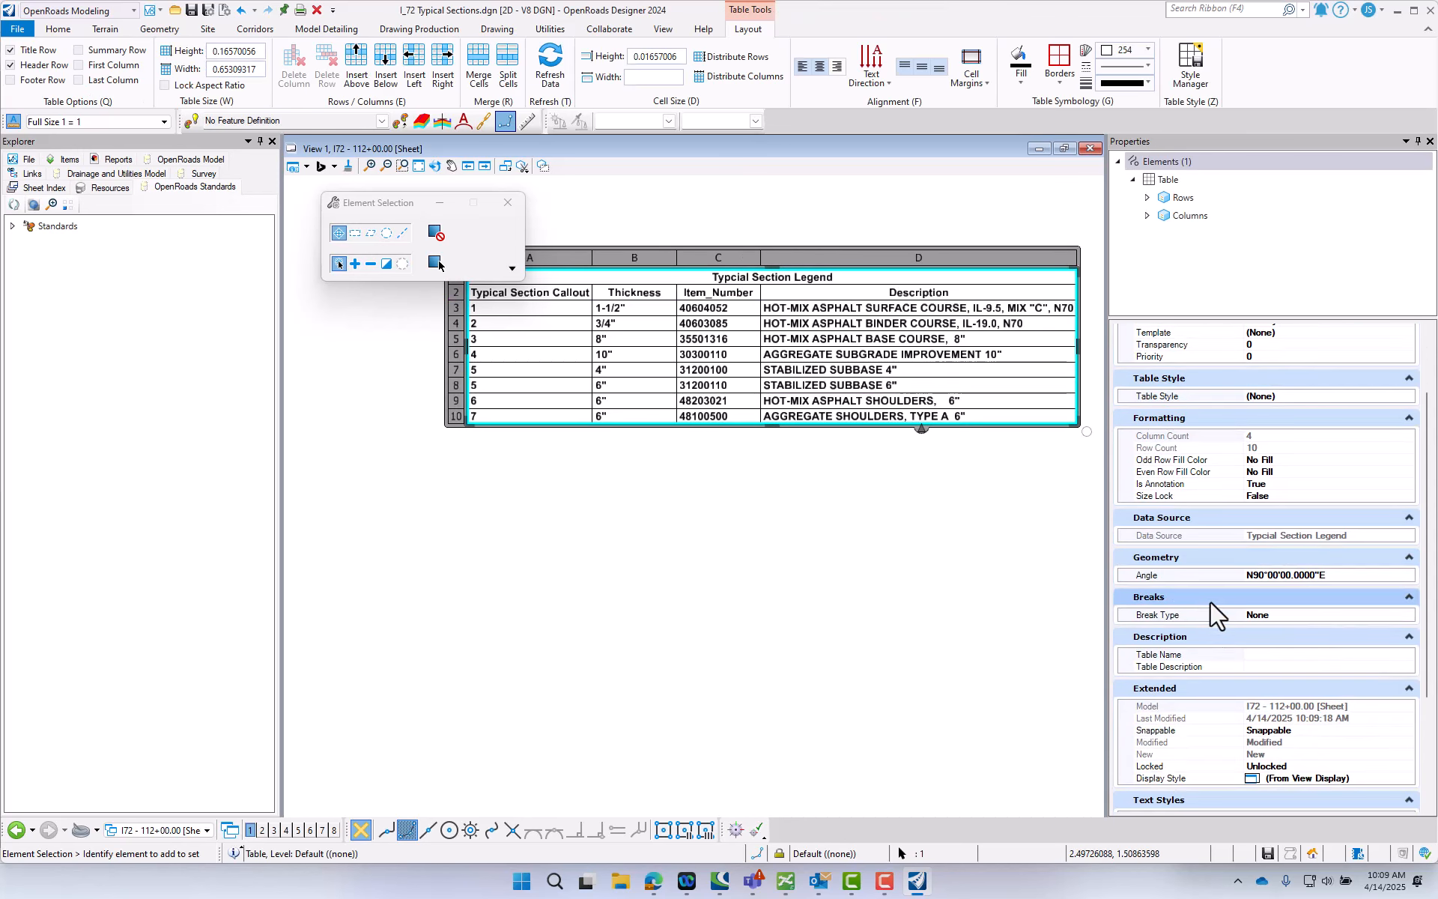
{"action": "scroll", "coordinate": [1217, 618], "scroll_direction": "down", "scroll_amount": 2}
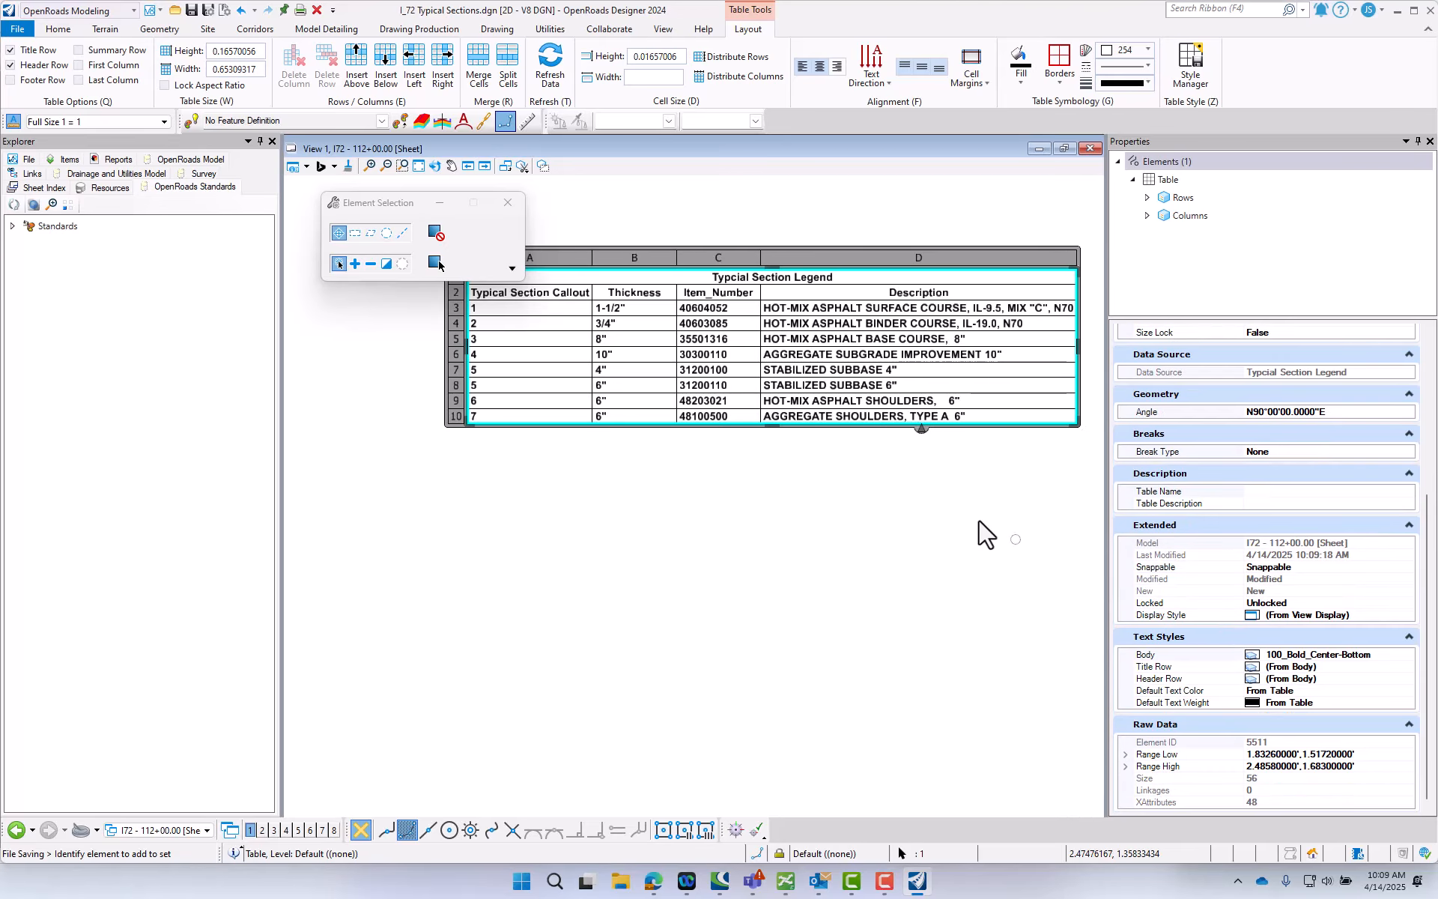
{"action": "scroll", "coordinate": [1211, 587], "scroll_direction": "up", "scroll_amount": 1}
{"action": "scroll", "coordinate": [1210, 583], "scroll_direction": "down", "scroll_amount": 1}
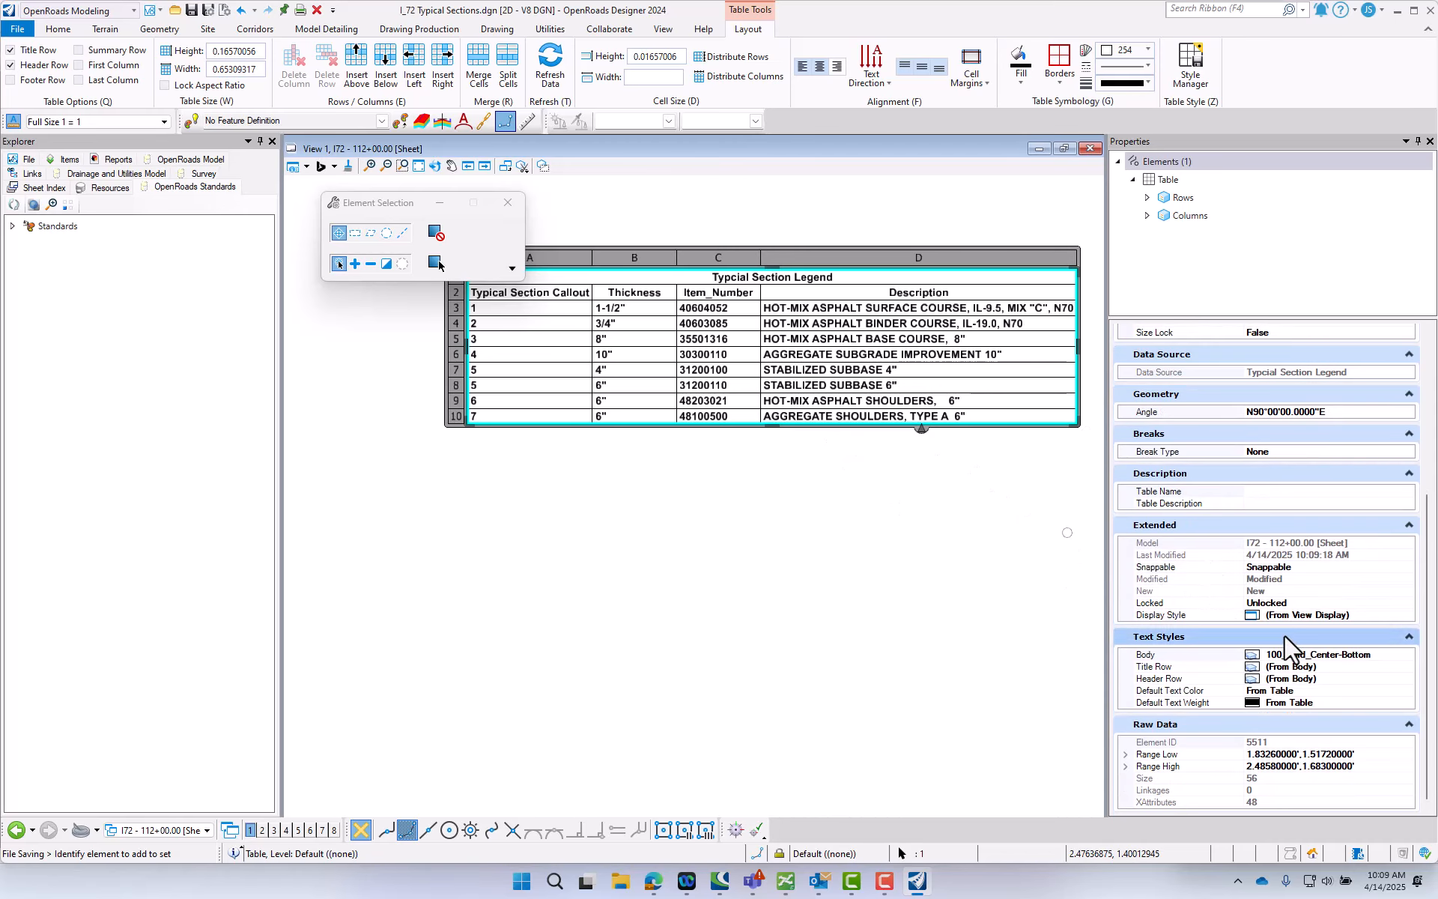
{"action": "left_click", "coordinate": [1375, 664]}
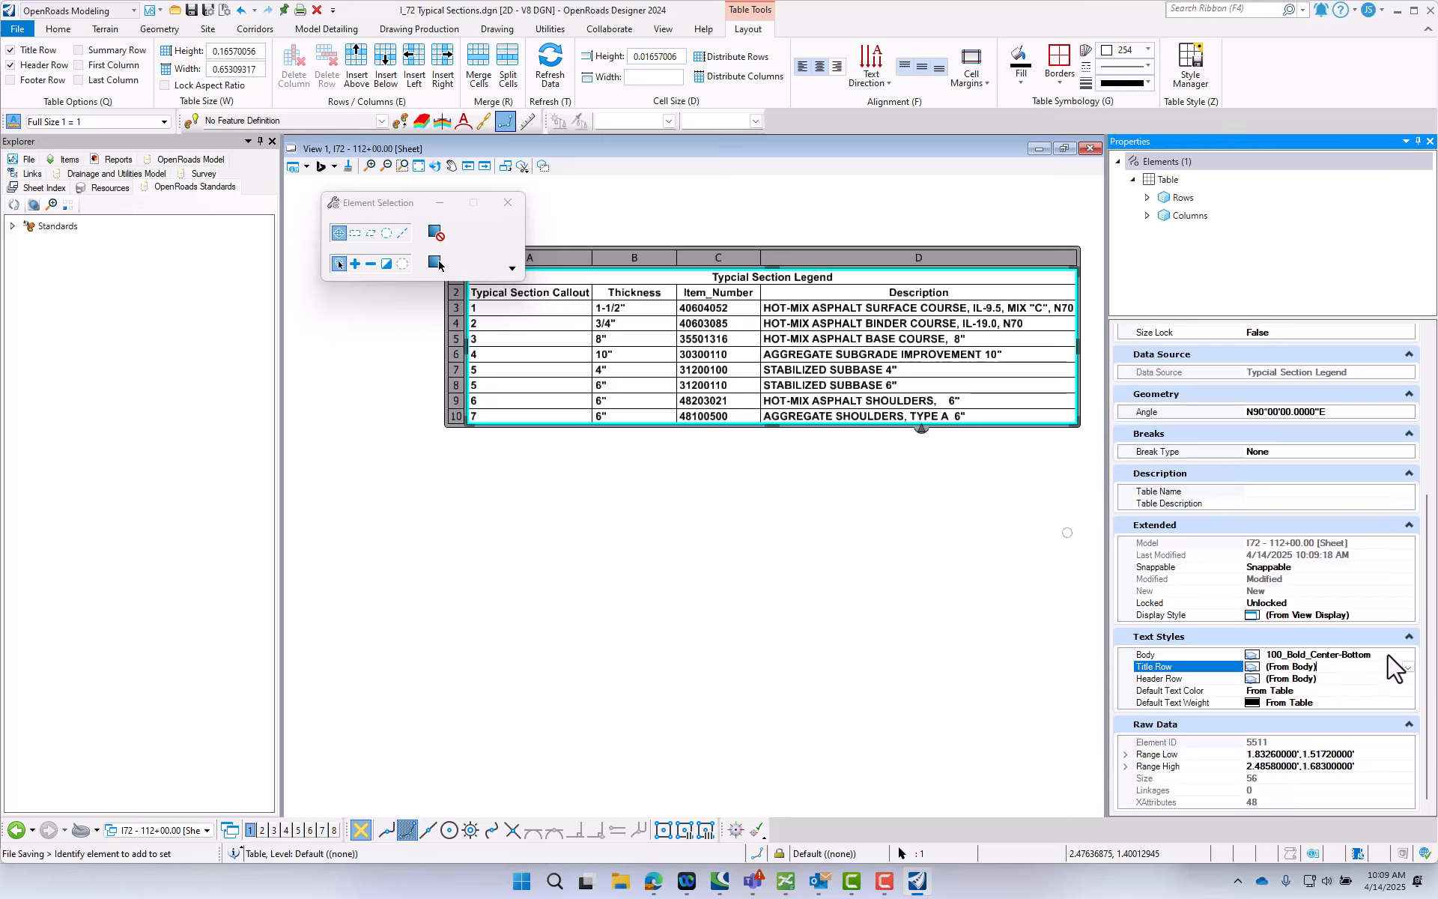
{"action": "left_click", "coordinate": [1387, 655]}
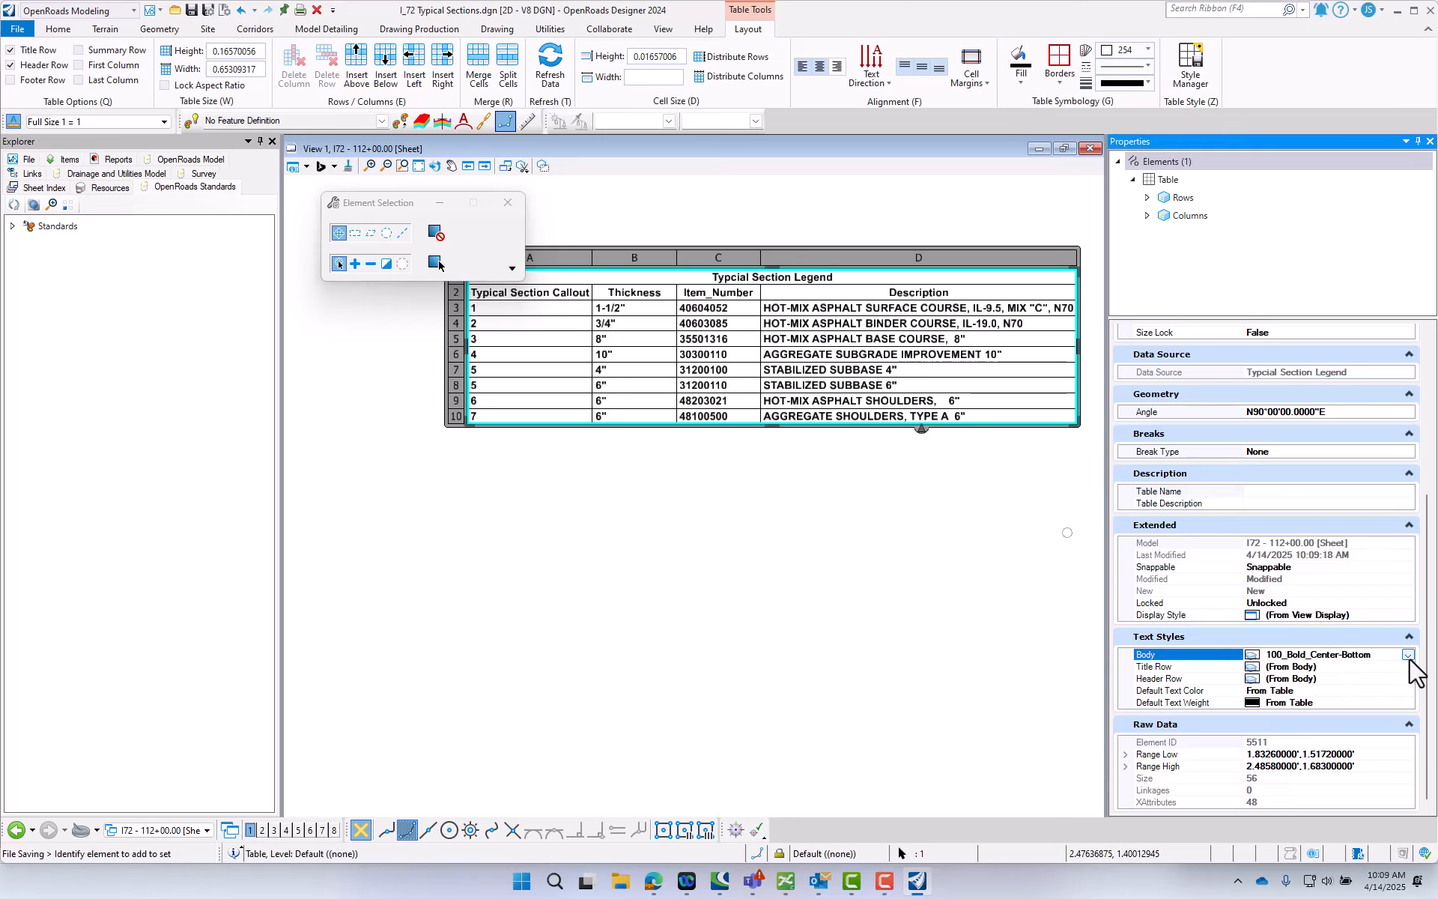
{"action": "left_click", "coordinate": [1409, 655]}
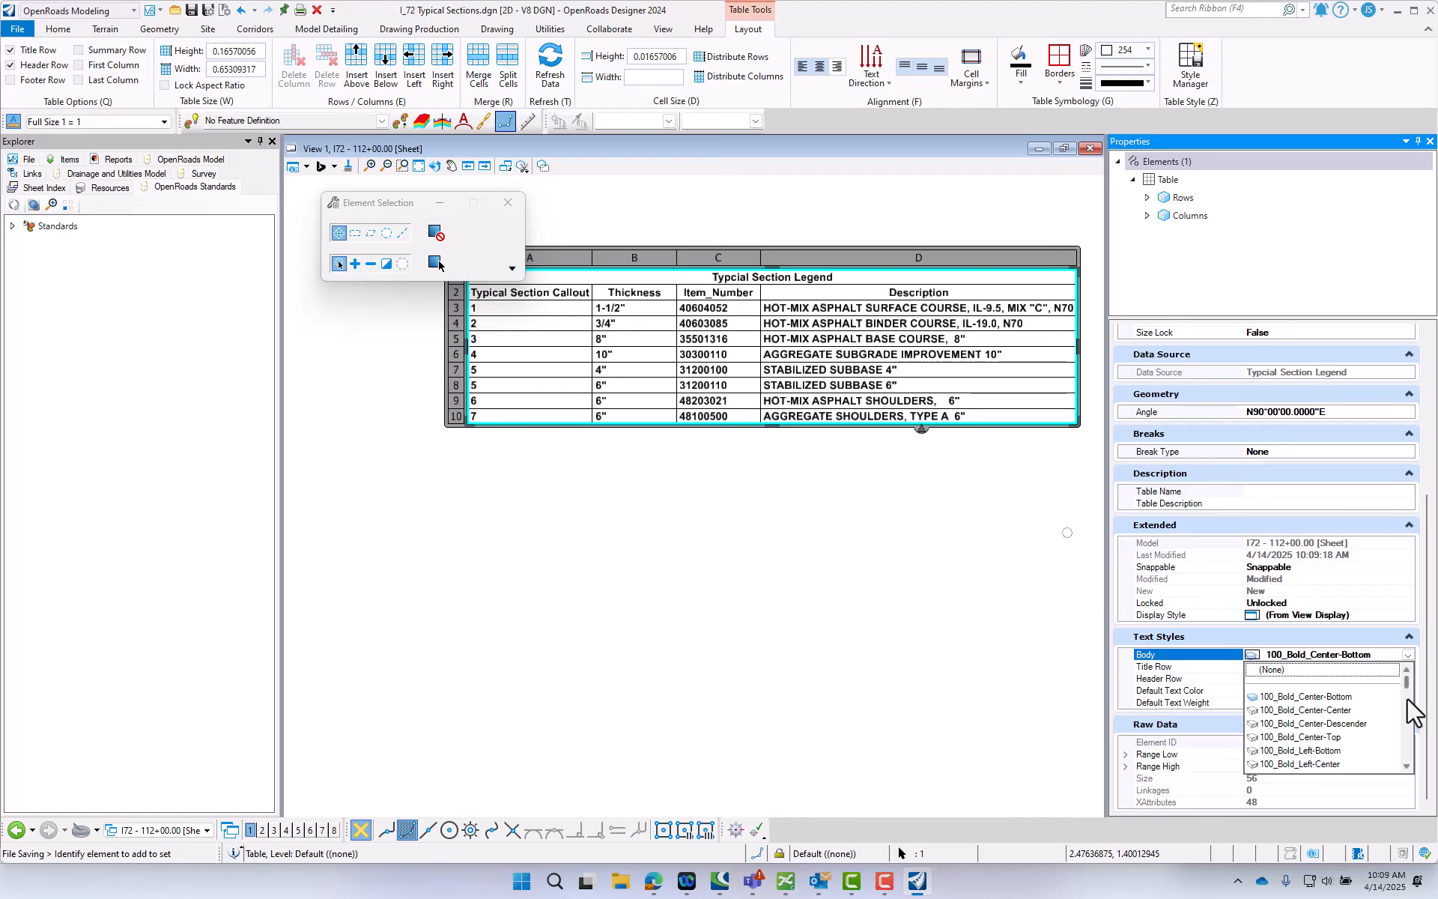
{"action": "scroll", "coordinate": [1401, 704], "scroll_direction": "down", "scroll_amount": 6}
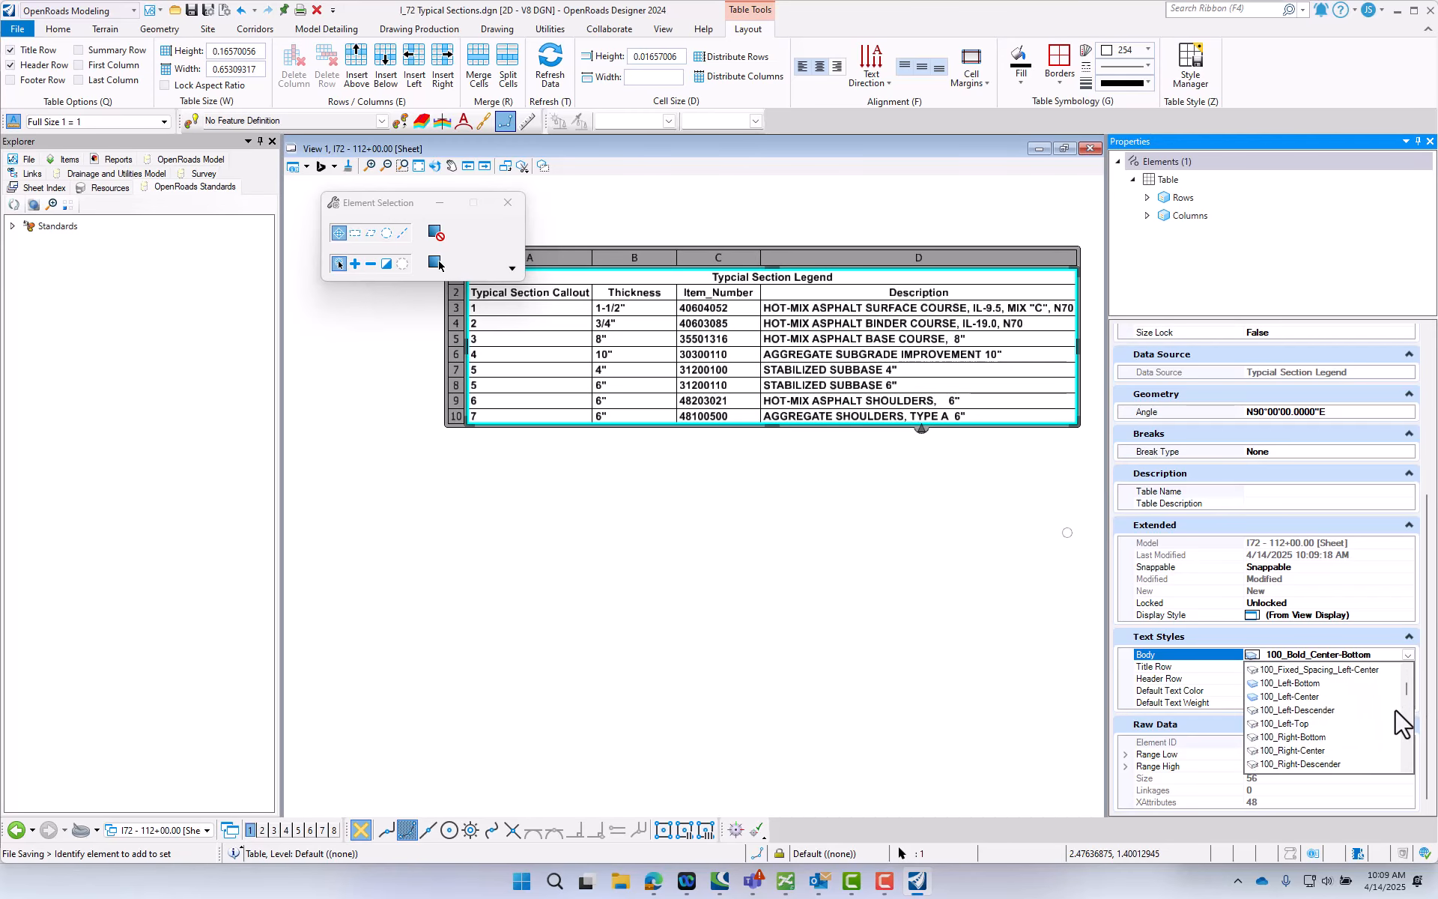
{"action": "scroll", "coordinate": [1398, 711], "scroll_direction": "down", "scroll_amount": 8}
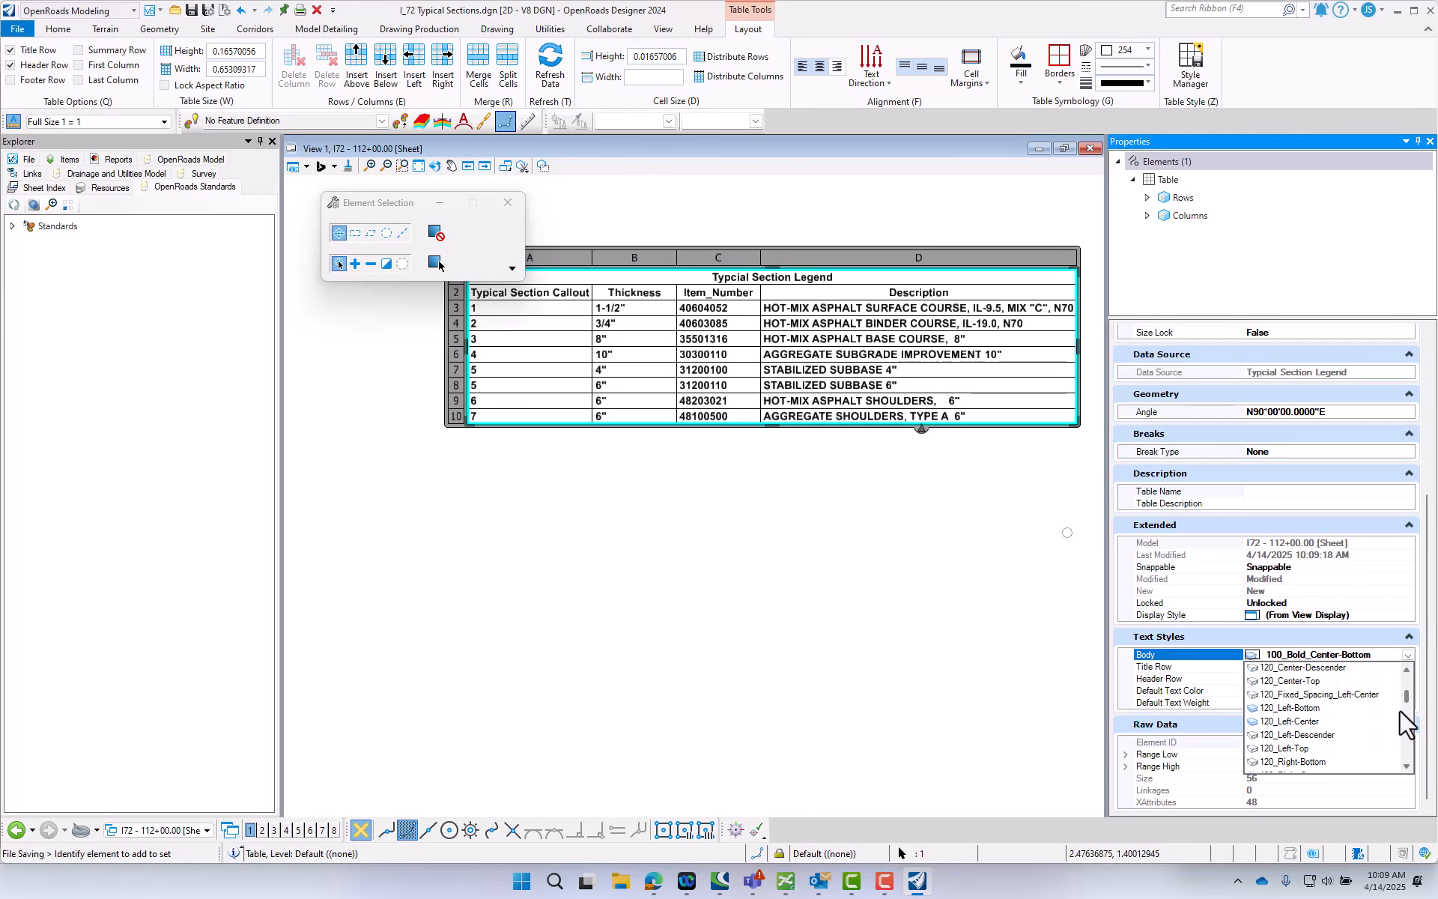
{"action": "scroll", "coordinate": [1400, 712], "scroll_direction": "down", "scroll_amount": 6}
{"action": "scroll", "coordinate": [1400, 711], "scroll_direction": "down", "scroll_amount": 4}
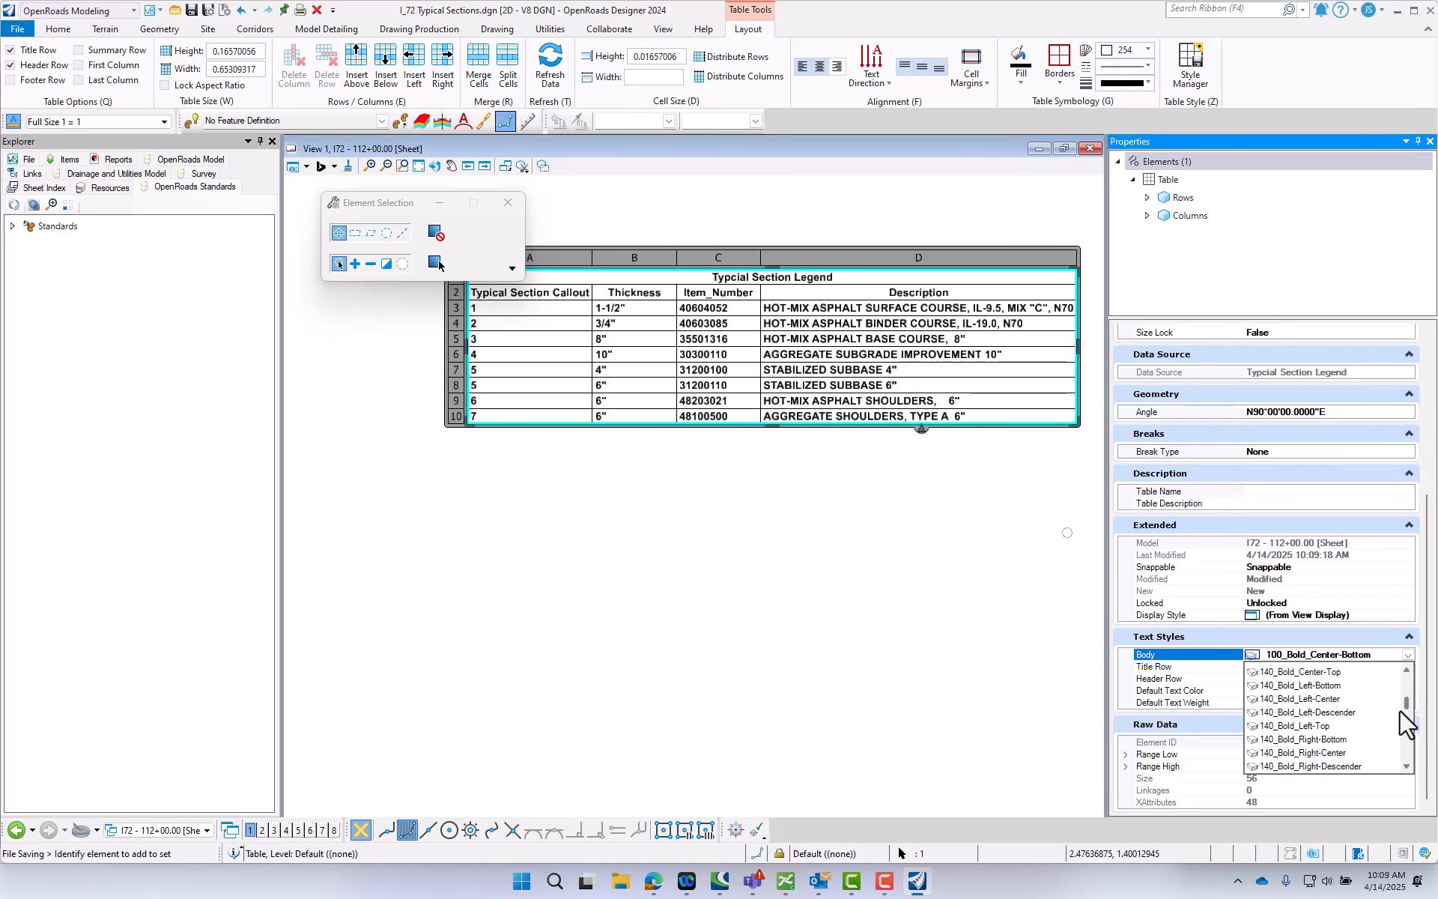
{"action": "scroll", "coordinate": [1401, 712], "scroll_direction": "down", "scroll_amount": 6}
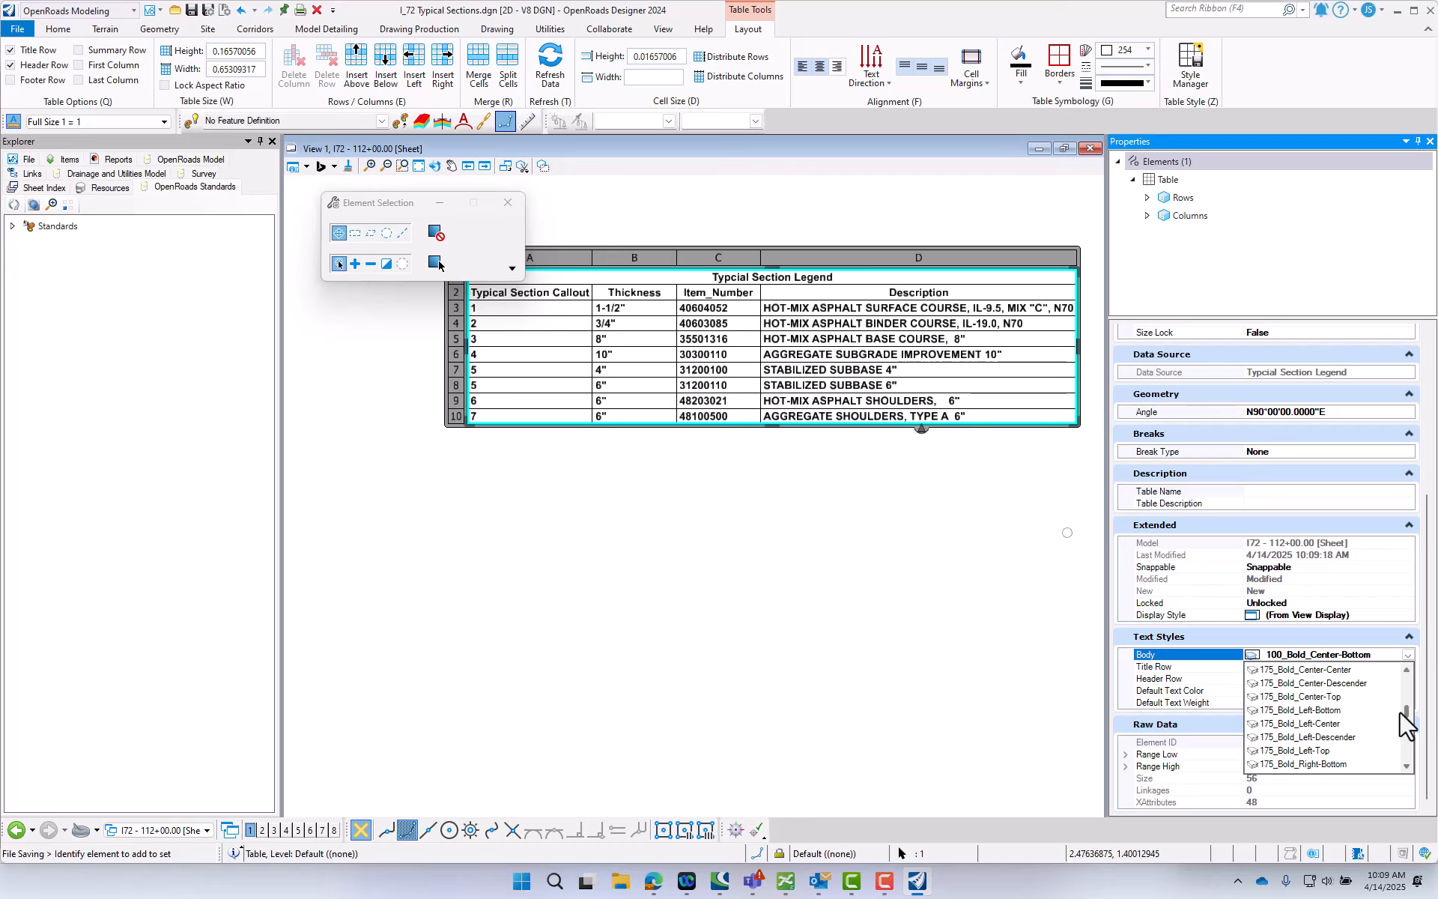
{"action": "scroll", "coordinate": [1397, 713], "scroll_direction": "up", "scroll_amount": 3}
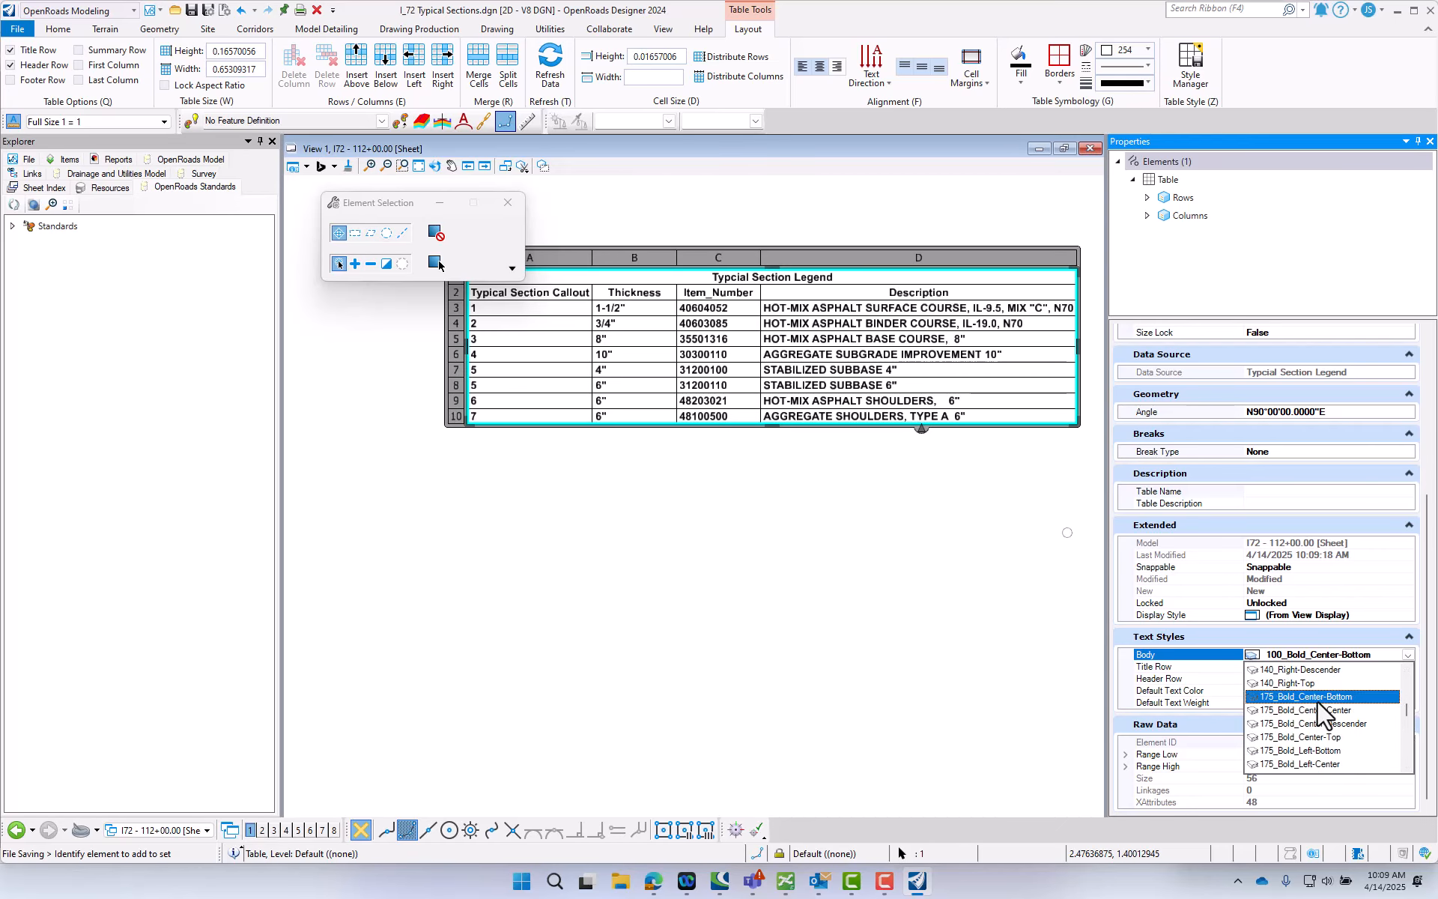
{"action": "left_click", "coordinate": [1307, 697]}
{"action": "scroll", "coordinate": [484, 637], "scroll_direction": "down", "scroll_amount": 2}
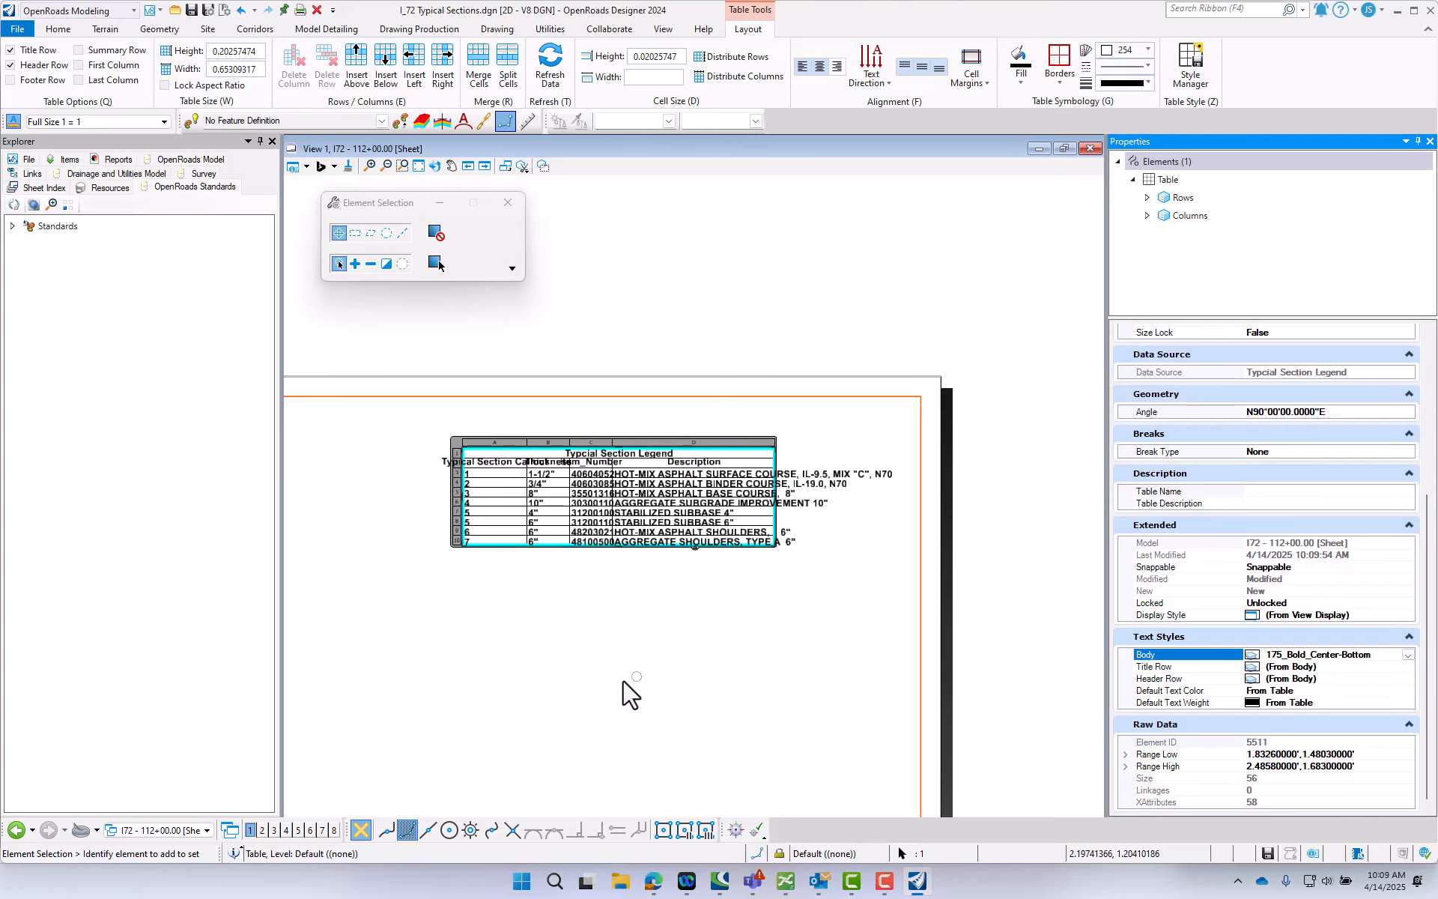
{"action": "left_click", "coordinate": [550, 75]}
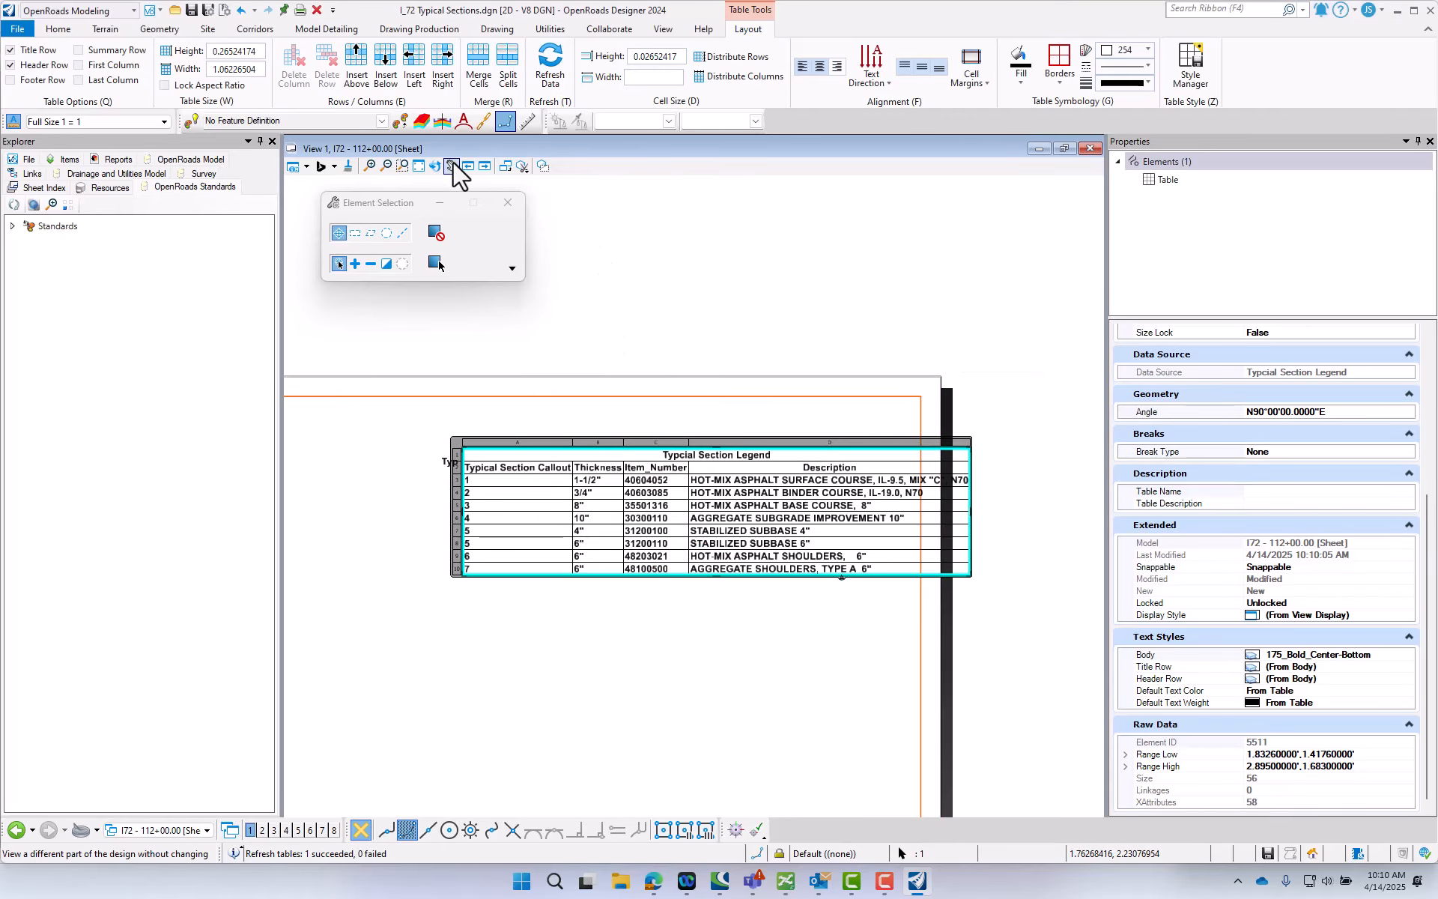
- Move the legend table fully inside the sheet border's upper-right corner, and clear the selection
{"action": "left_click", "coordinate": [498, 30]}
{"action": "left_click", "coordinate": [785, 68]}
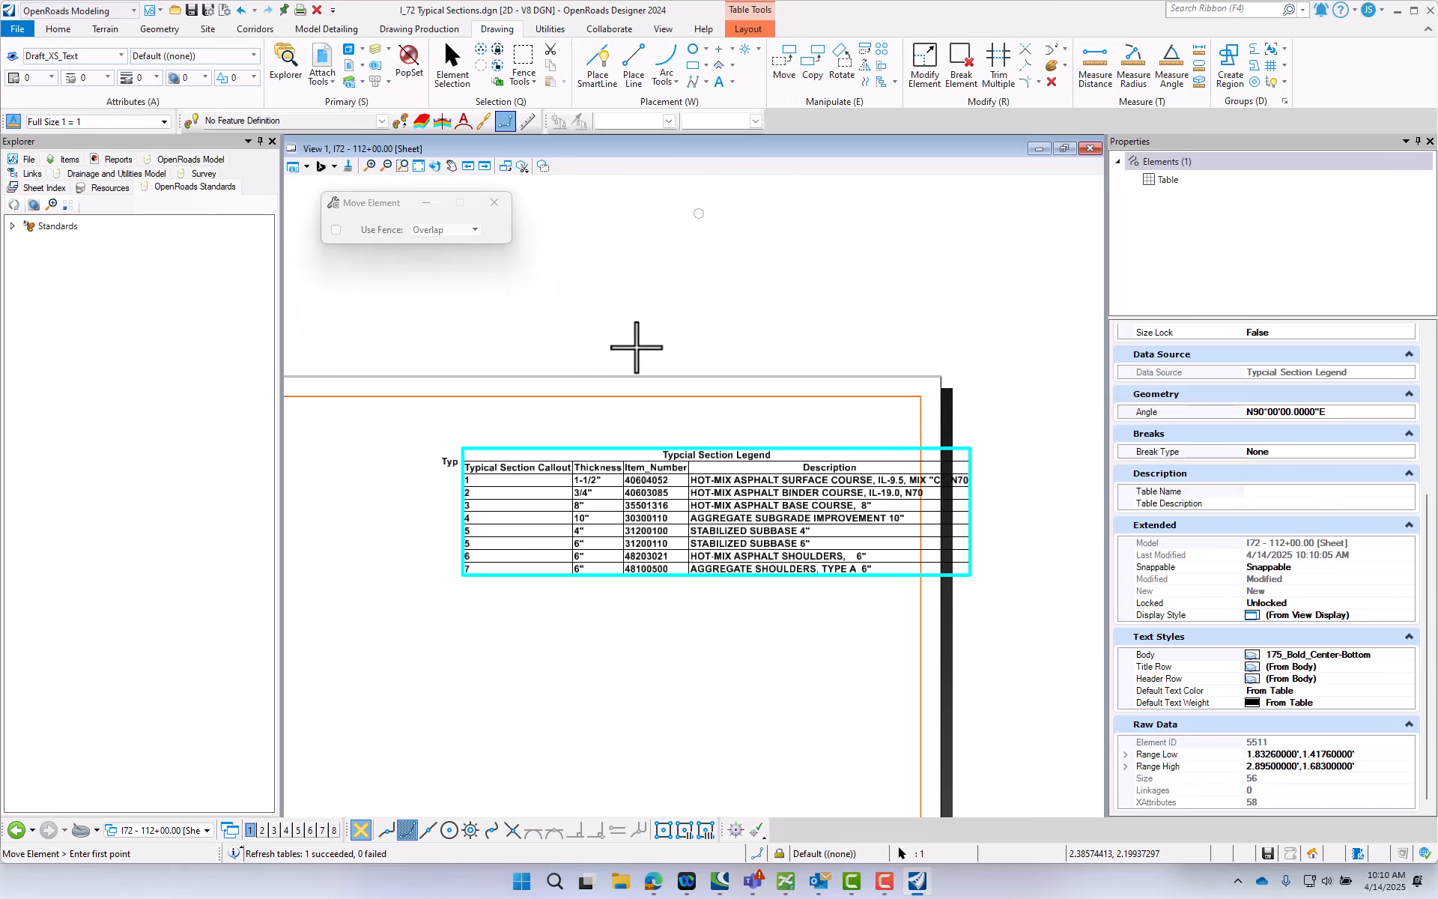
{"action": "left_click", "coordinate": [641, 445]}
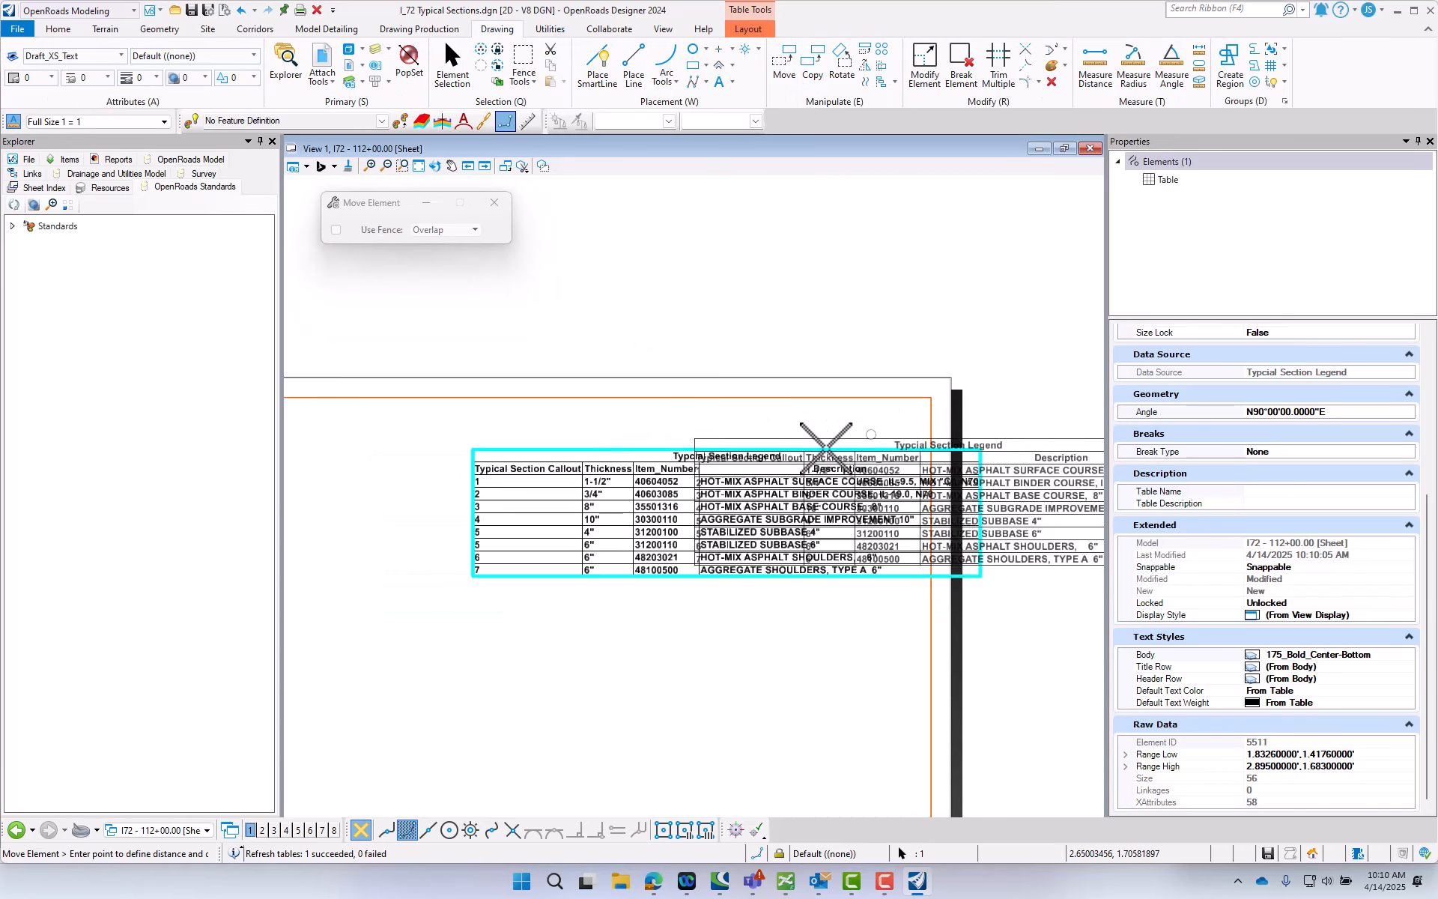
{"action": "left_click", "coordinate": [574, 429]}
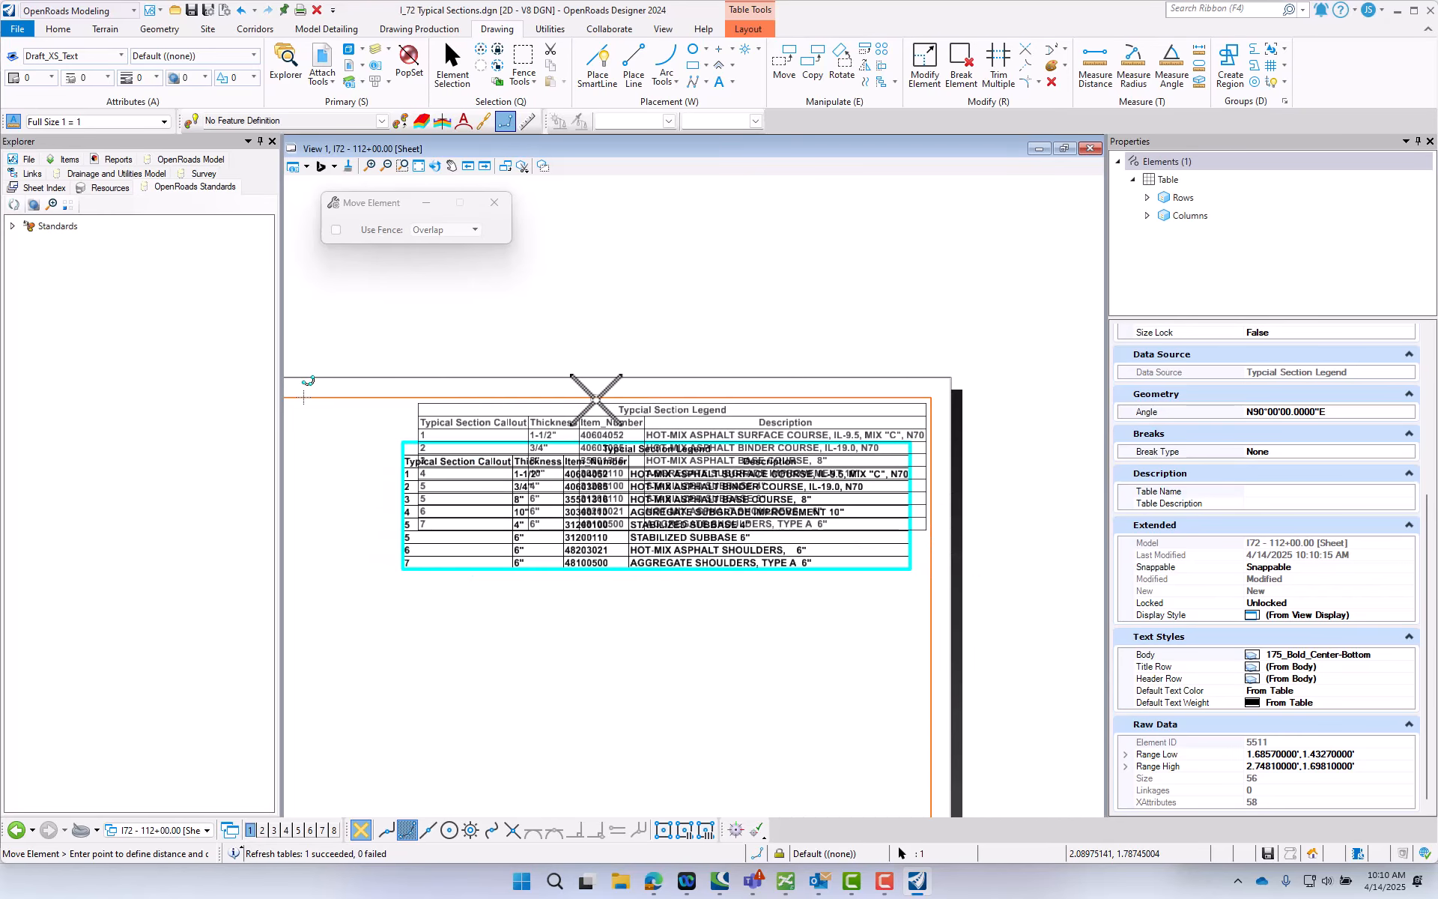
{"action": "right_click", "coordinate": [585, 446]}
{"action": "left_click", "coordinate": [607, 620]}
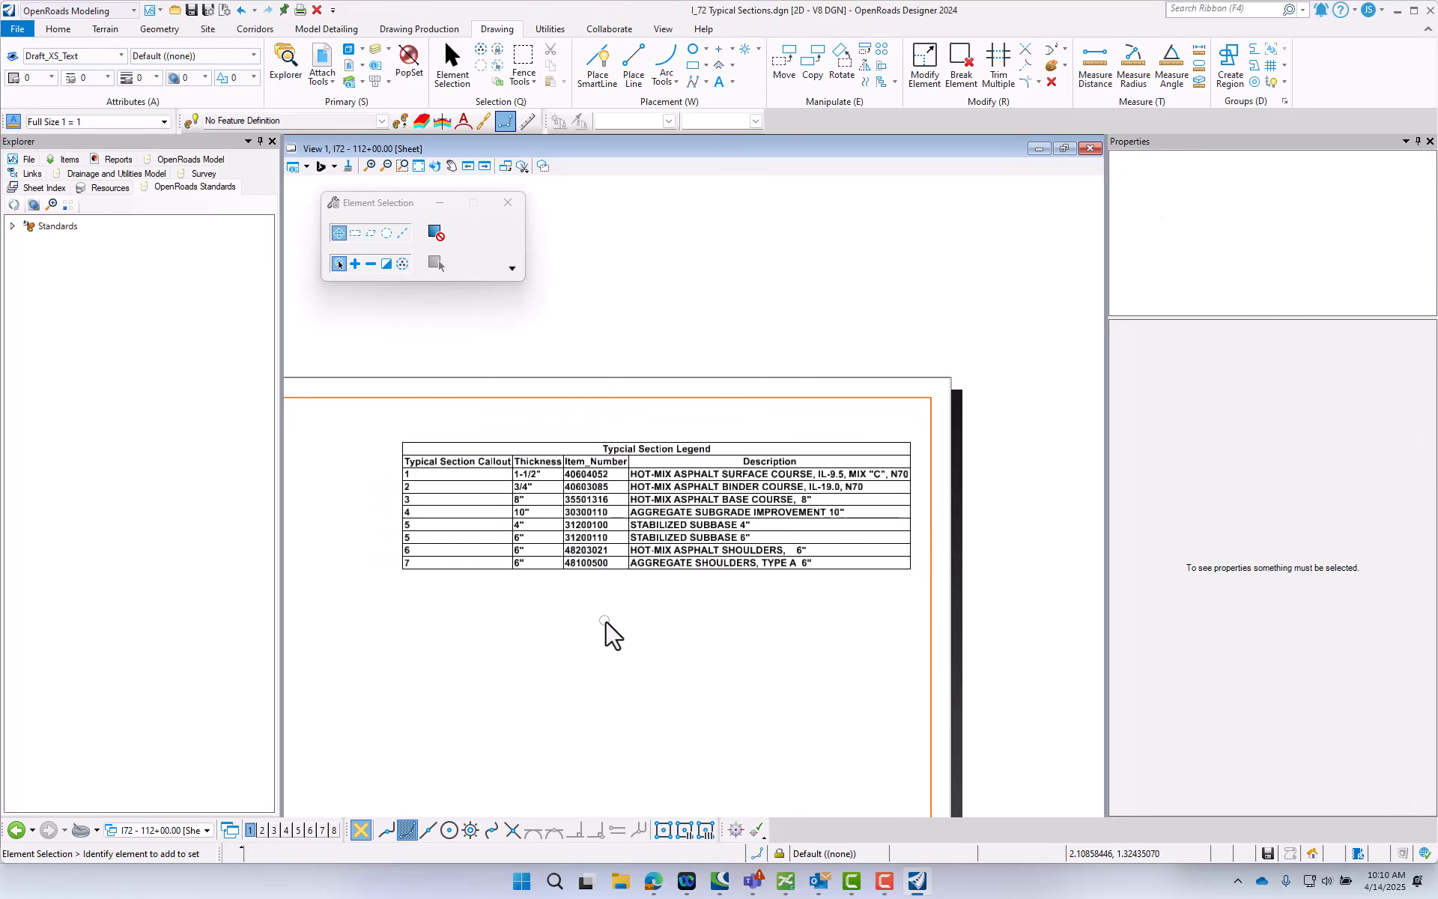
- Examine the enlarged legend table's rows up close and its placement relative to the whole sheet
{"action": "scroll", "coordinate": [613, 621], "scroll_direction": "up", "scroll_amount": 2}
{"action": "scroll", "coordinate": [809, 633], "scroll_direction": "down", "scroll_amount": 1}
{"action": "scroll", "coordinate": [443, 450], "scroll_direction": "up", "scroll_amount": 1}
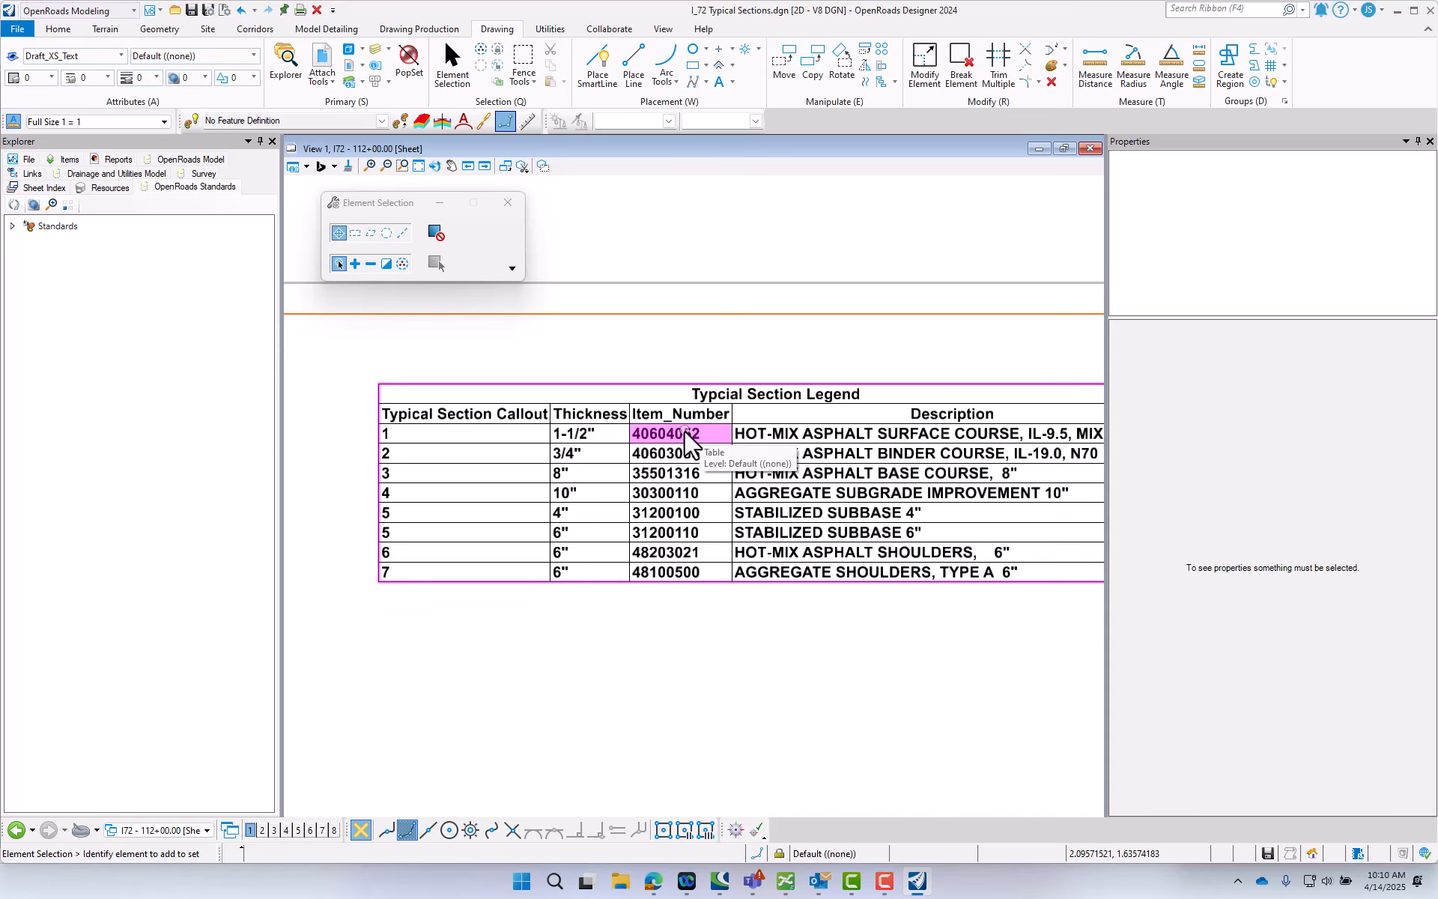
{"action": "scroll", "coordinate": [517, 498], "scroll_direction": "down", "scroll_amount": 2}
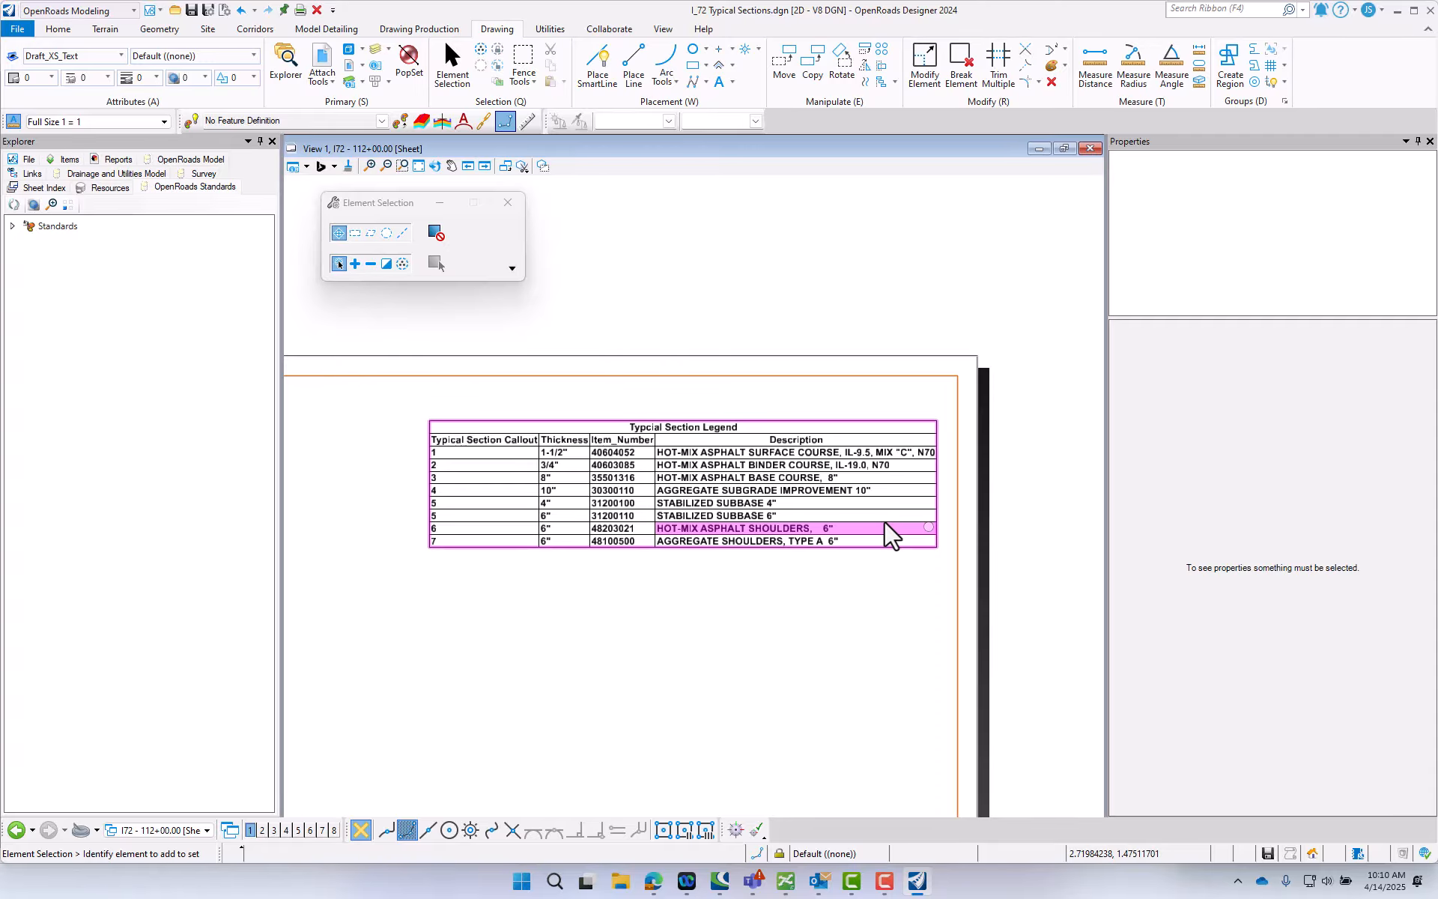
{"action": "scroll", "coordinate": [824, 534], "scroll_direction": "down", "scroll_amount": 3}
{"action": "mouse_move", "coordinate": [891, 534]}
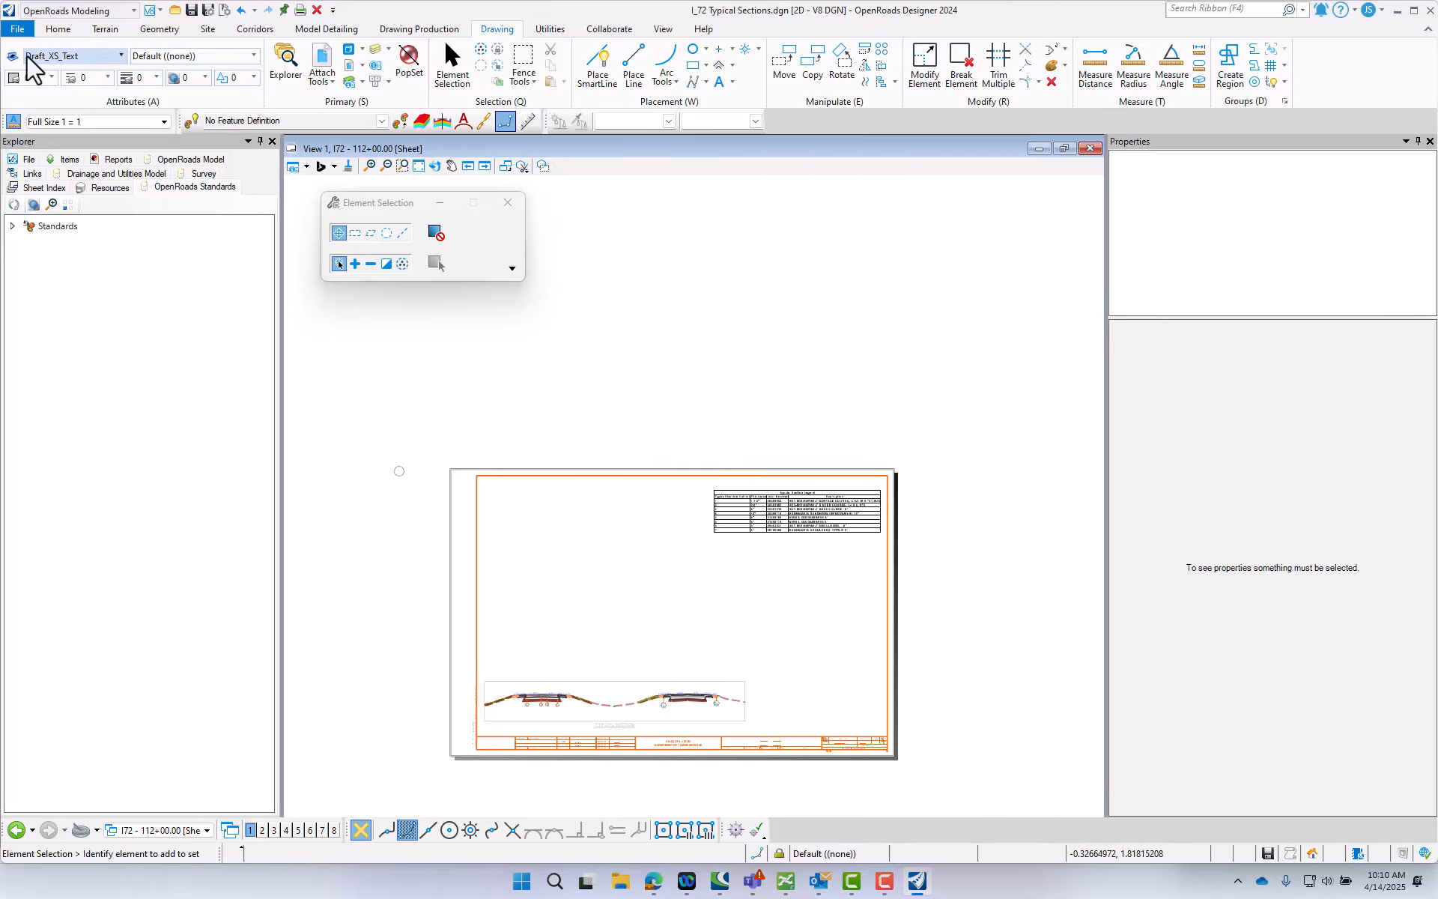
- Open Typical Sections.dgn from the project's CADsheets folder, checking in I_72 Typical Sections.dgn
{"action": "left_click", "coordinate": [17, 29]}
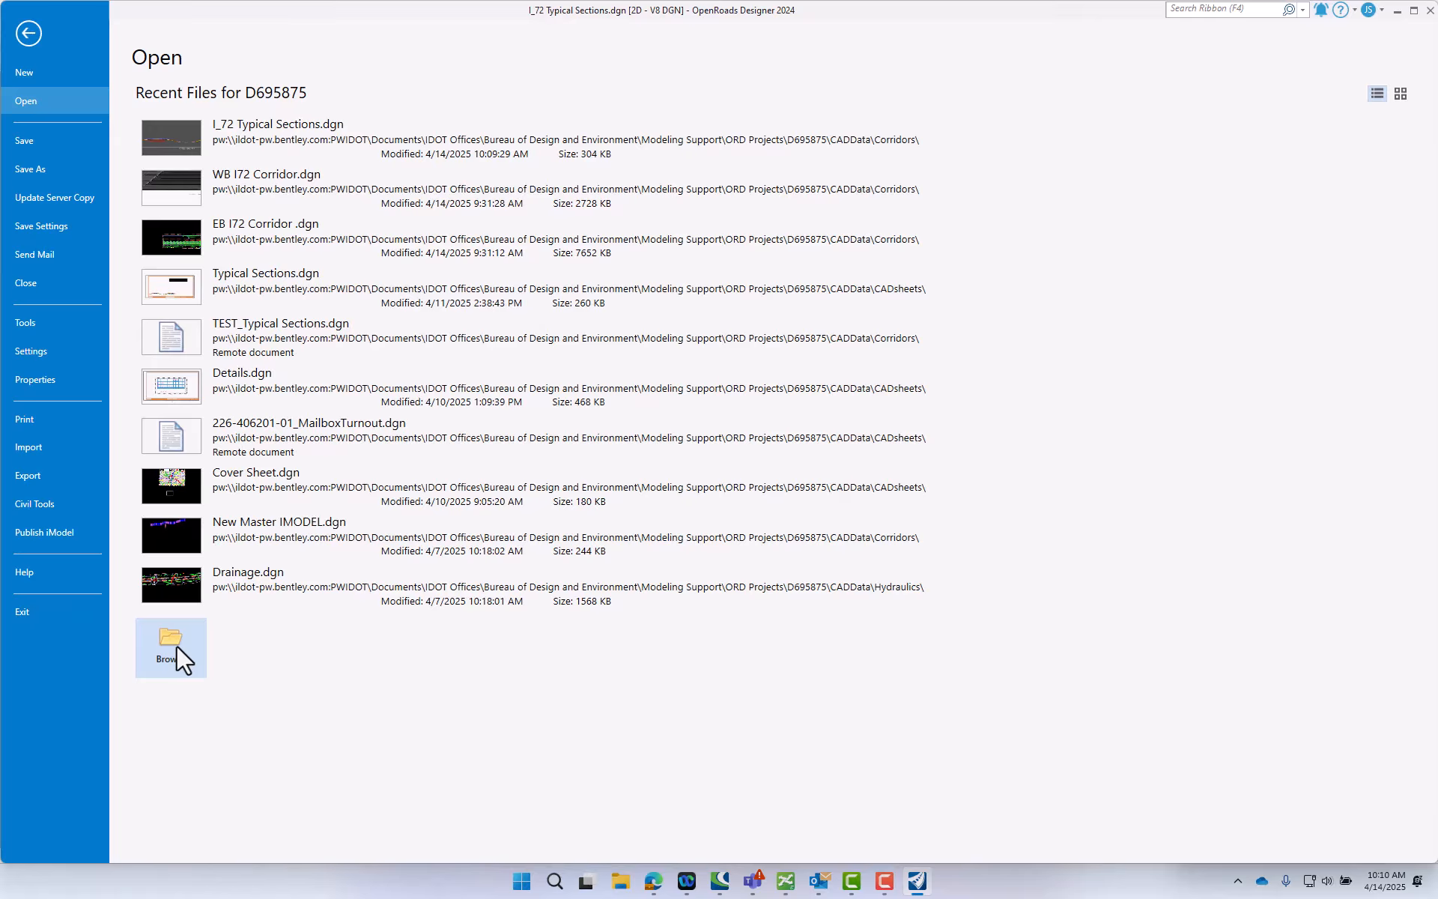
{"action": "left_click", "coordinate": [171, 646]}
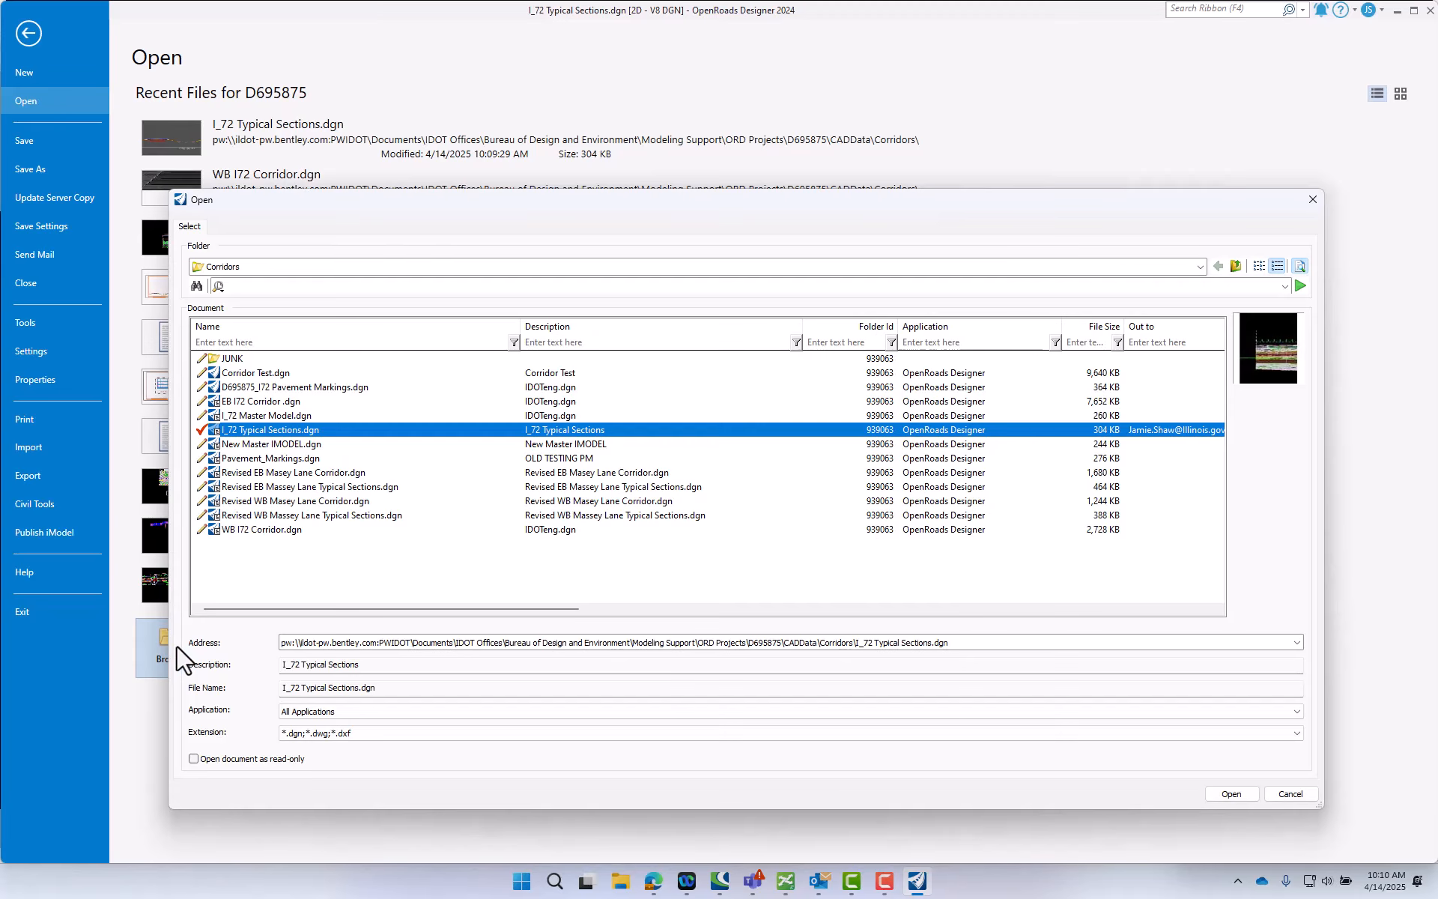
{"action": "left_click", "coordinate": [1236, 266]}
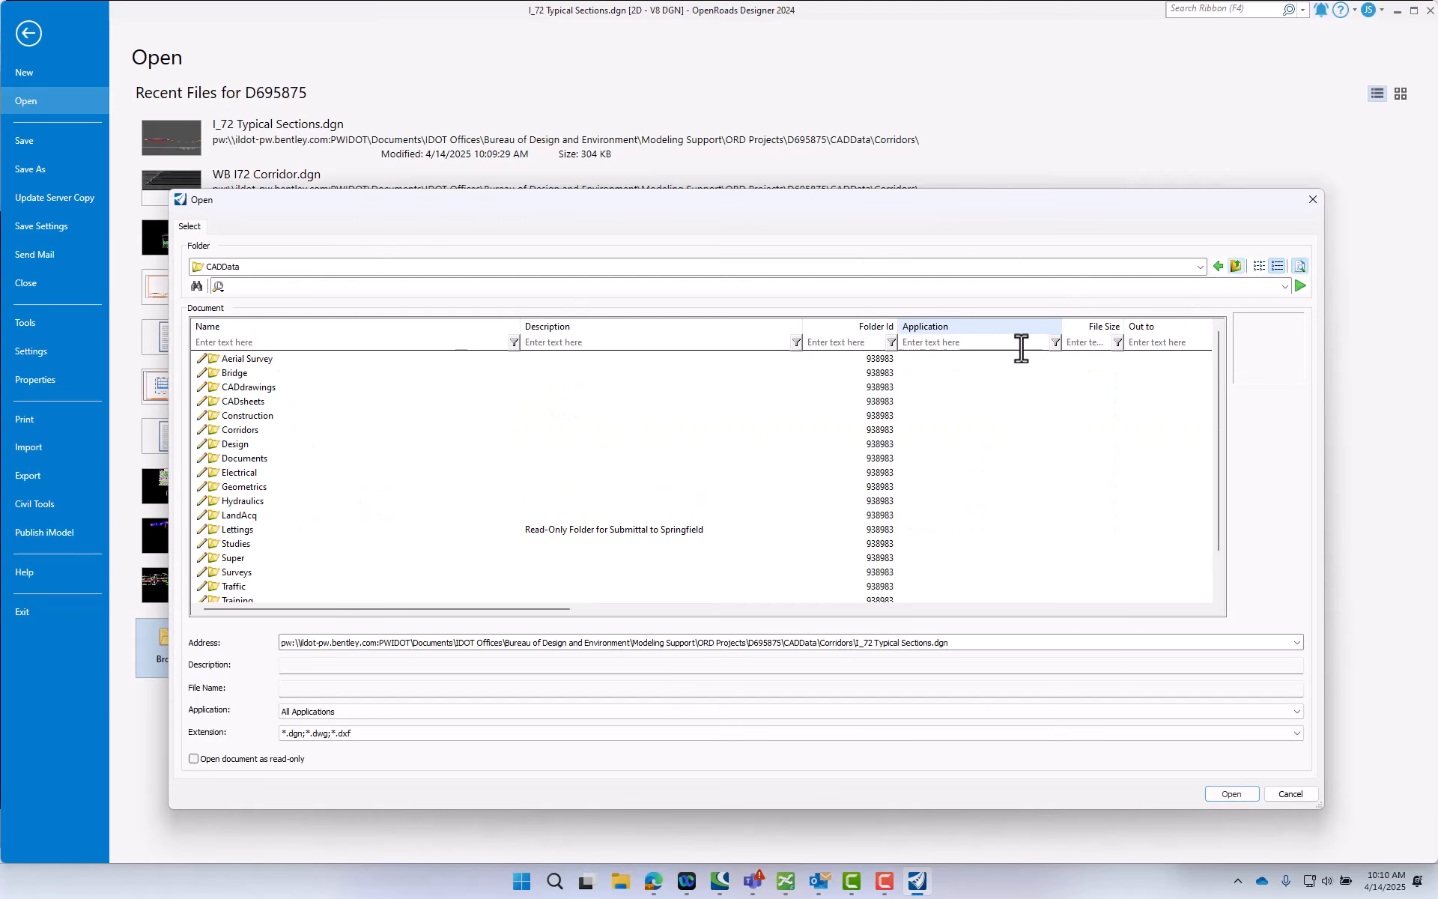
{"action": "double_click", "coordinate": [242, 402]}
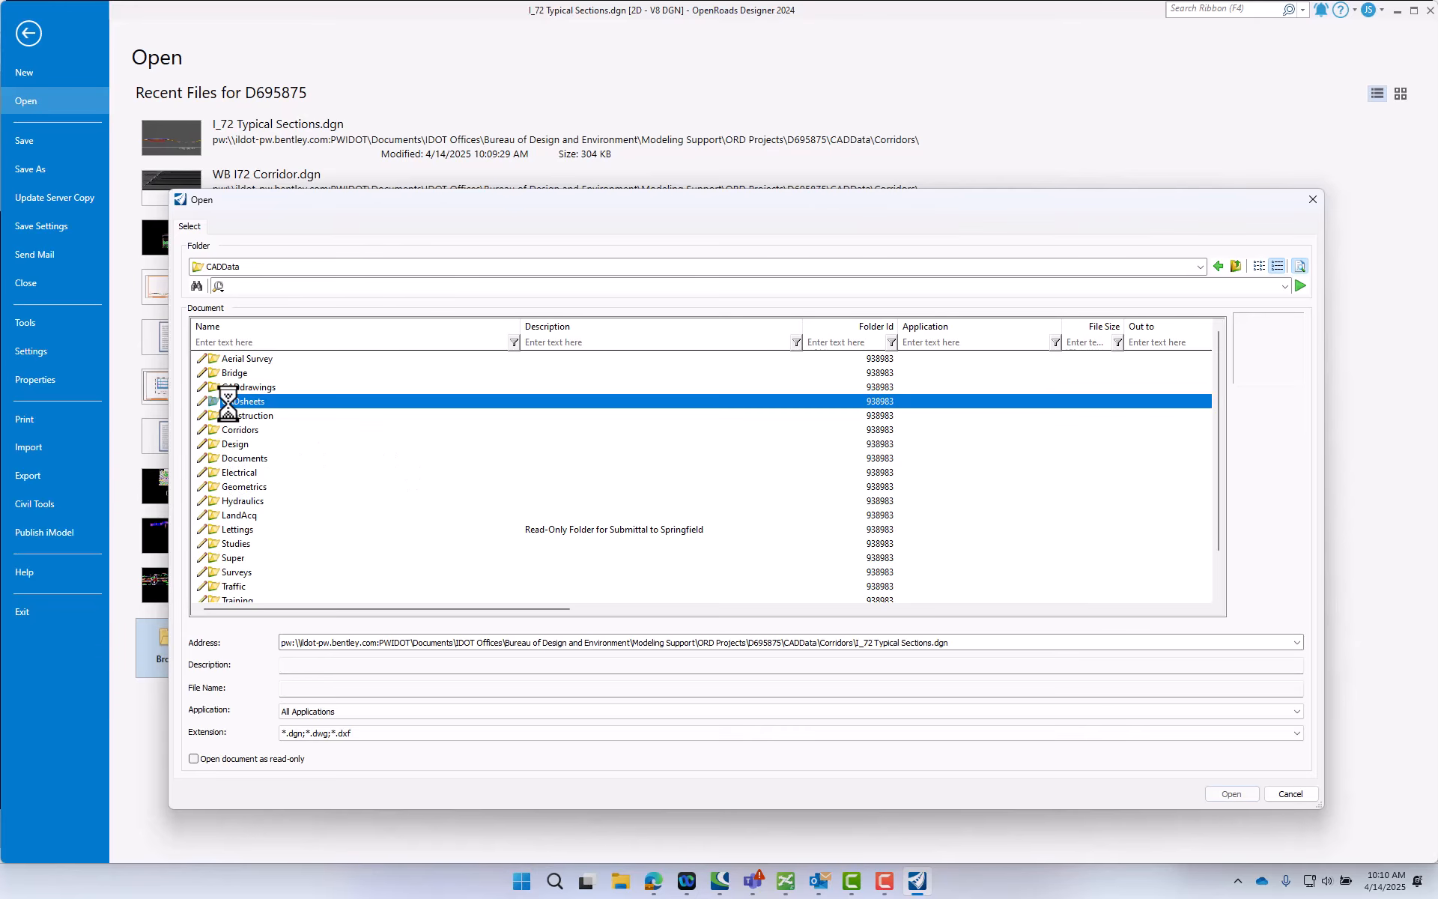
{"action": "left_click", "coordinate": [262, 430]}
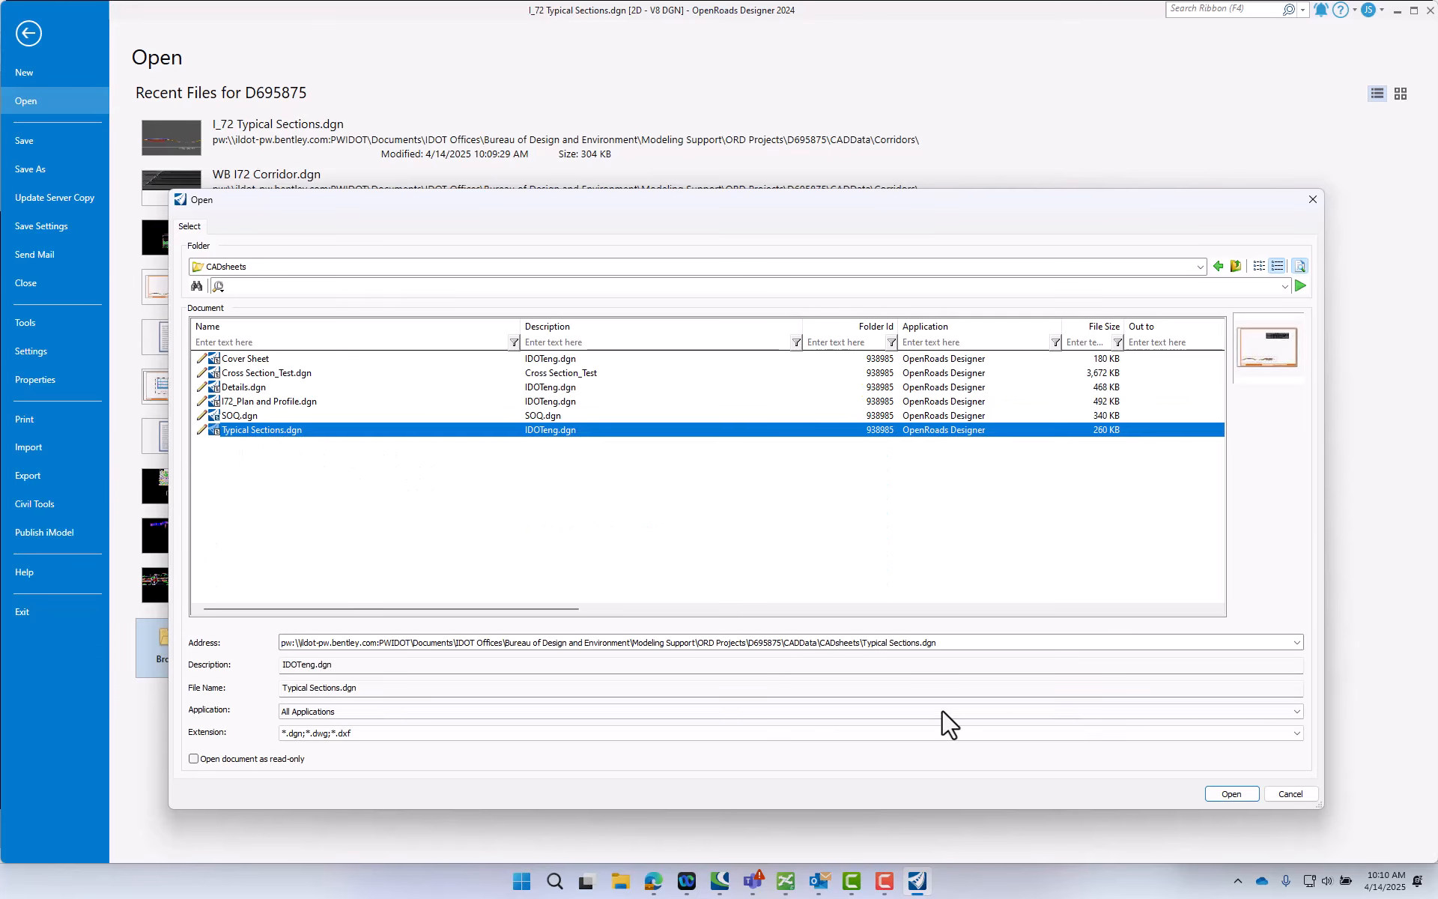
{"action": "left_click", "coordinate": [1232, 794]}
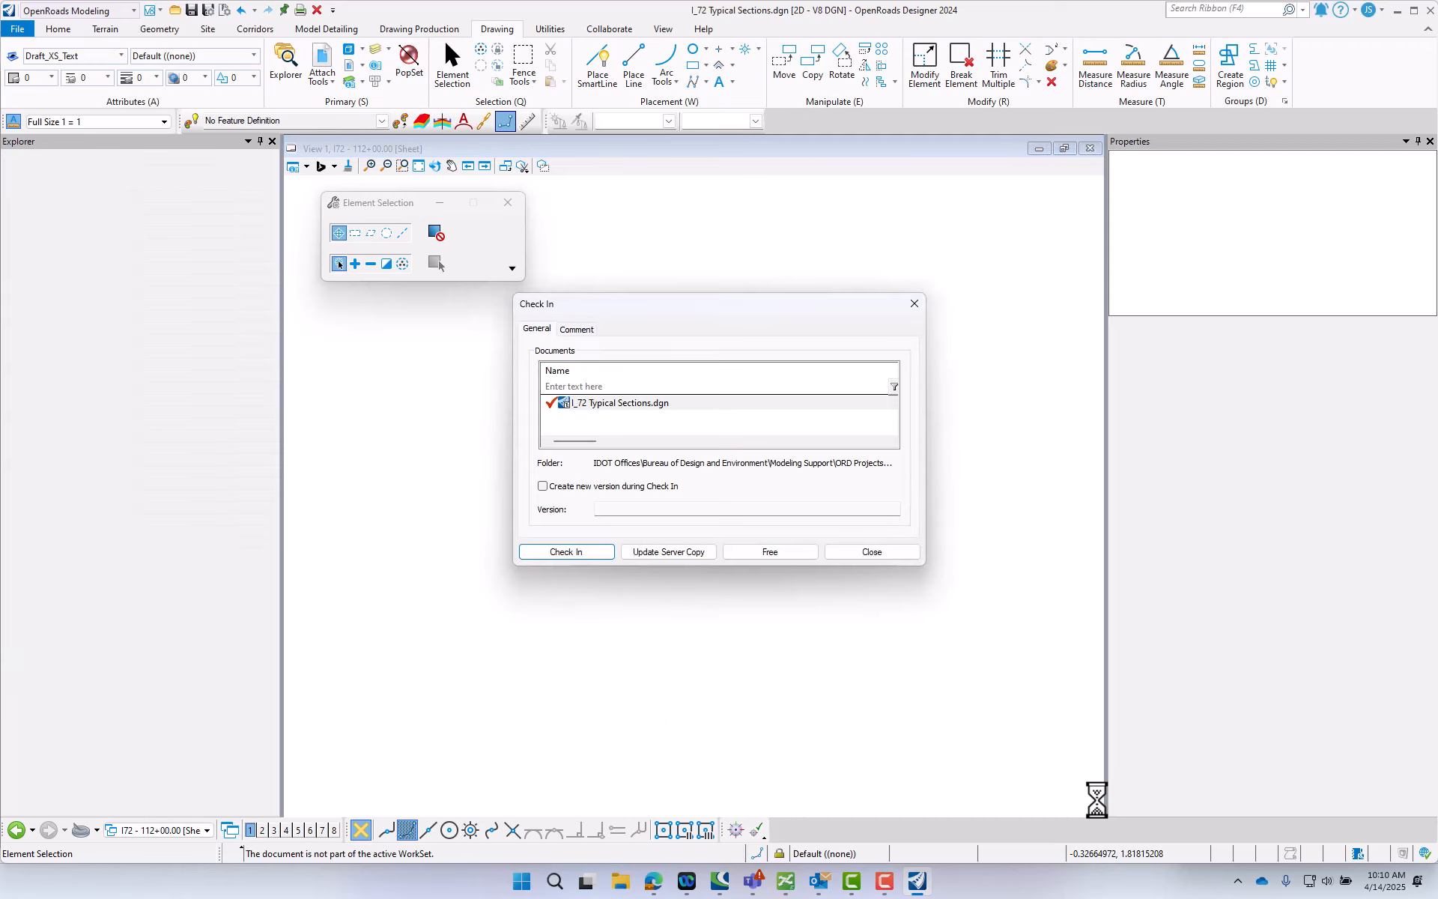
{"action": "left_click", "coordinate": [581, 552]}
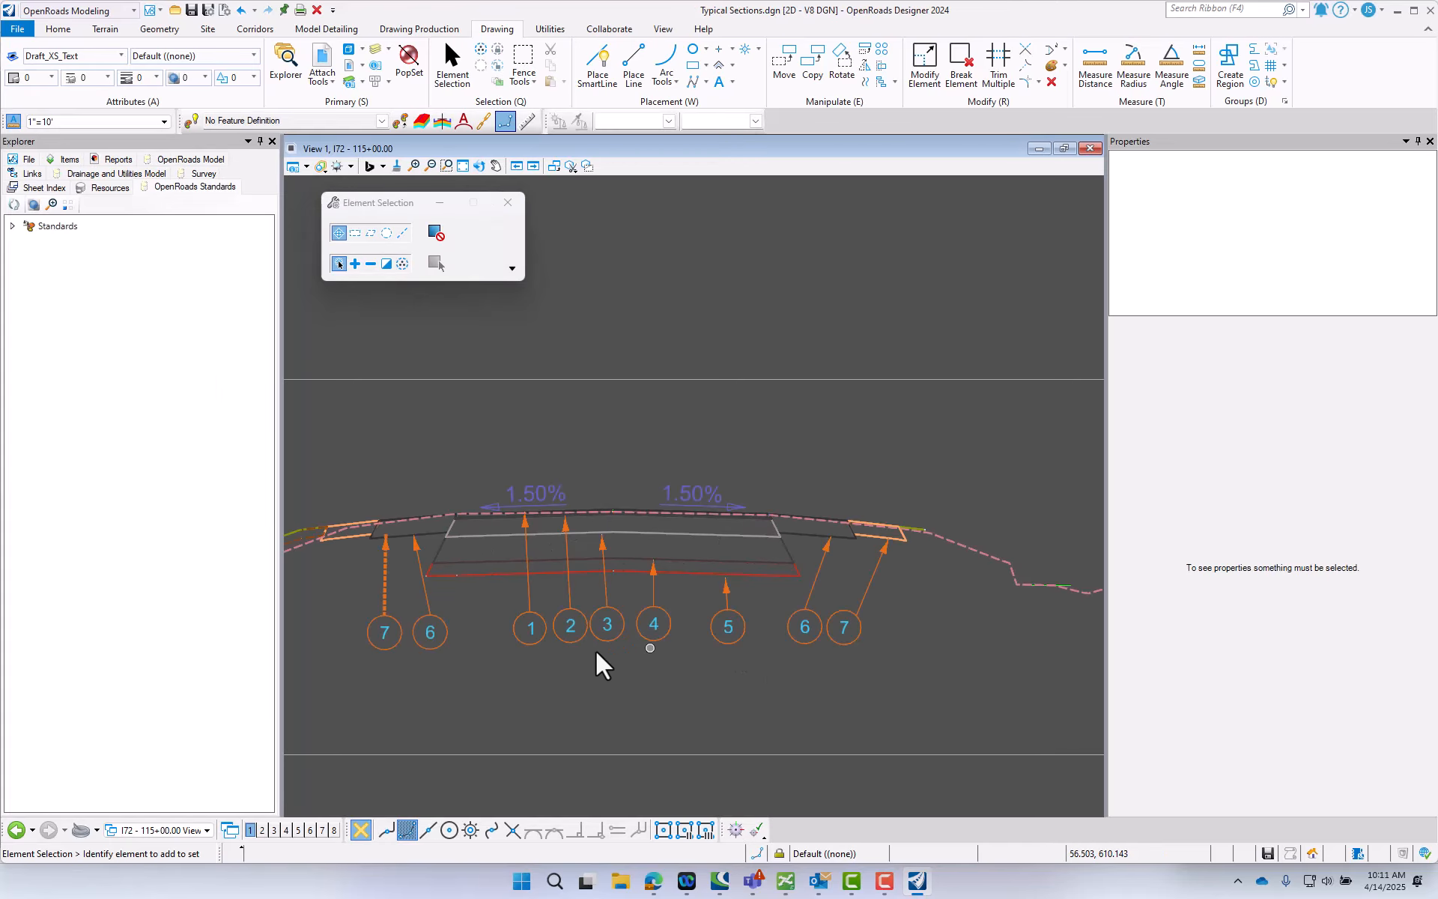
- Label the left roadway's top pavement layer with a Typical Section ID callout (1) using the Civil Labeler, placed below the pavement near its left end
{"action": "middle_click_drag", "start_coordinate": [821, 554], "coordinate": [813, 560]}
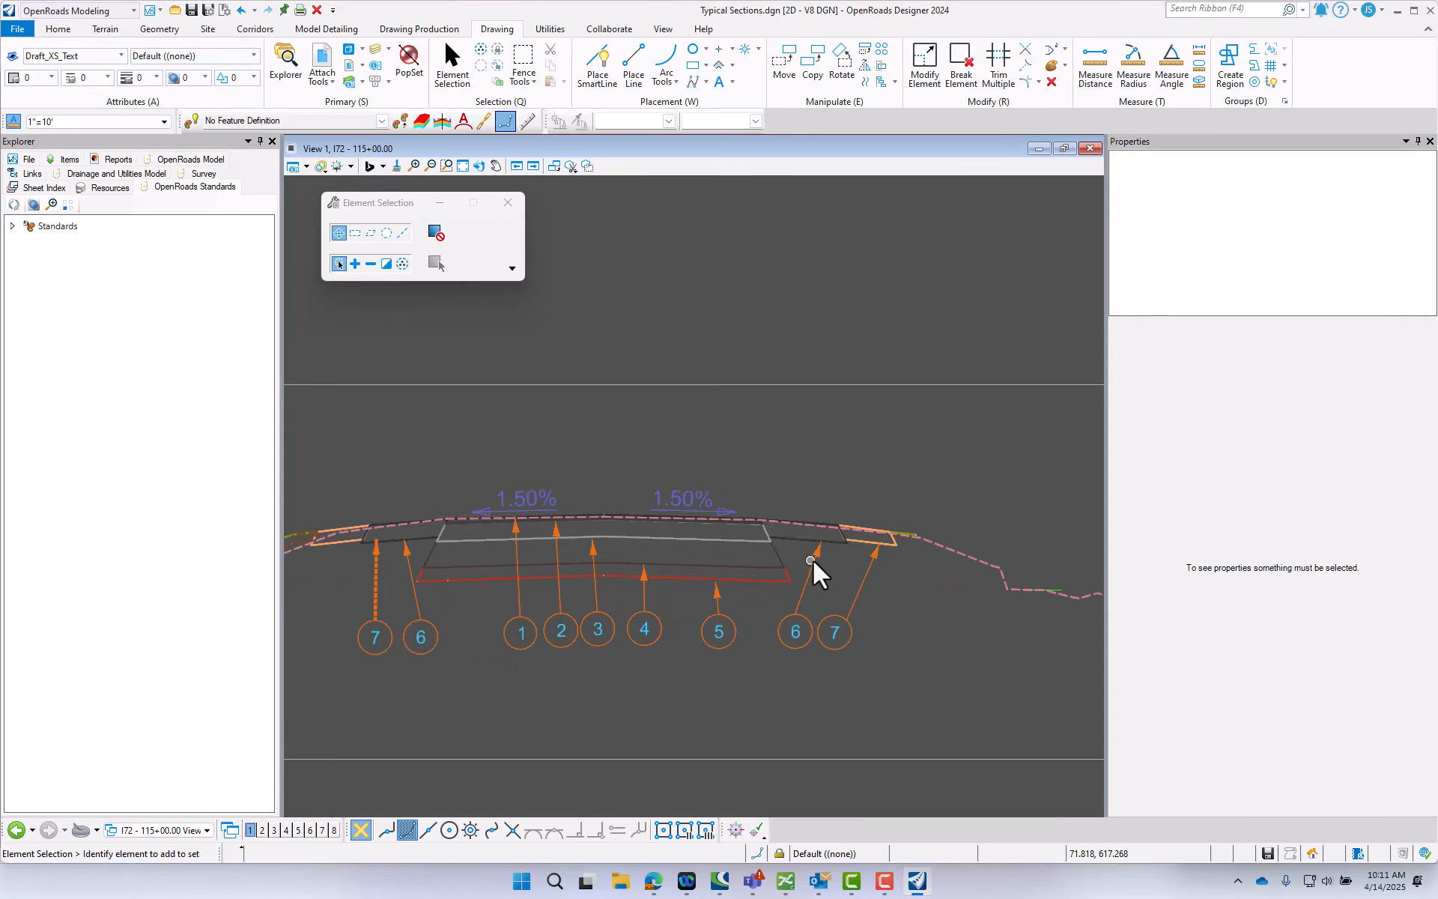
{"action": "scroll", "coordinate": [824, 561], "scroll_direction": "down", "scroll_amount": 8}
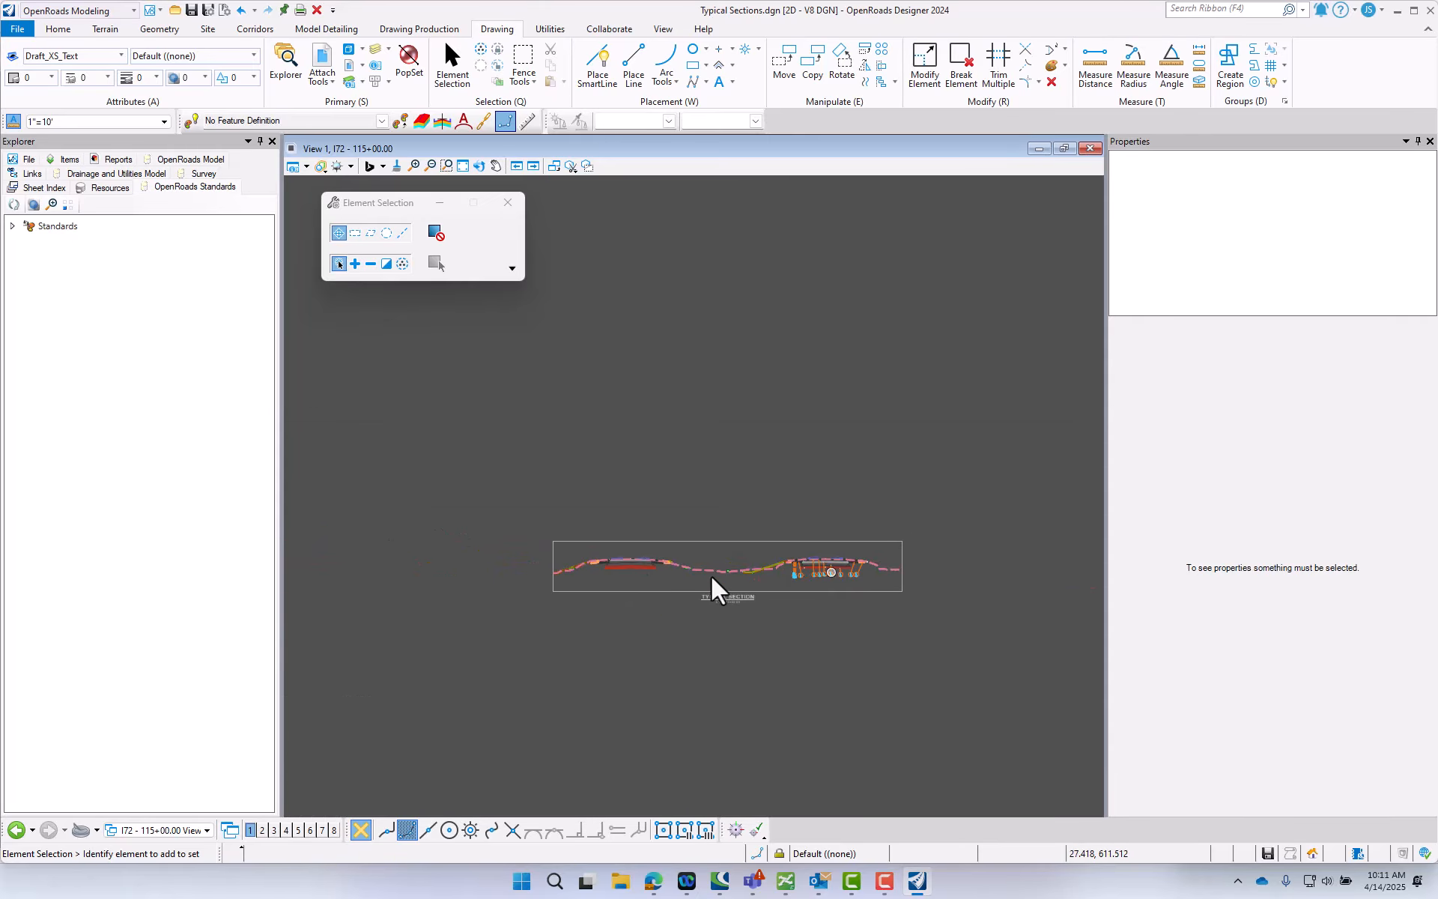
{"action": "scroll", "coordinate": [632, 560], "scroll_direction": "up", "scroll_amount": 6}
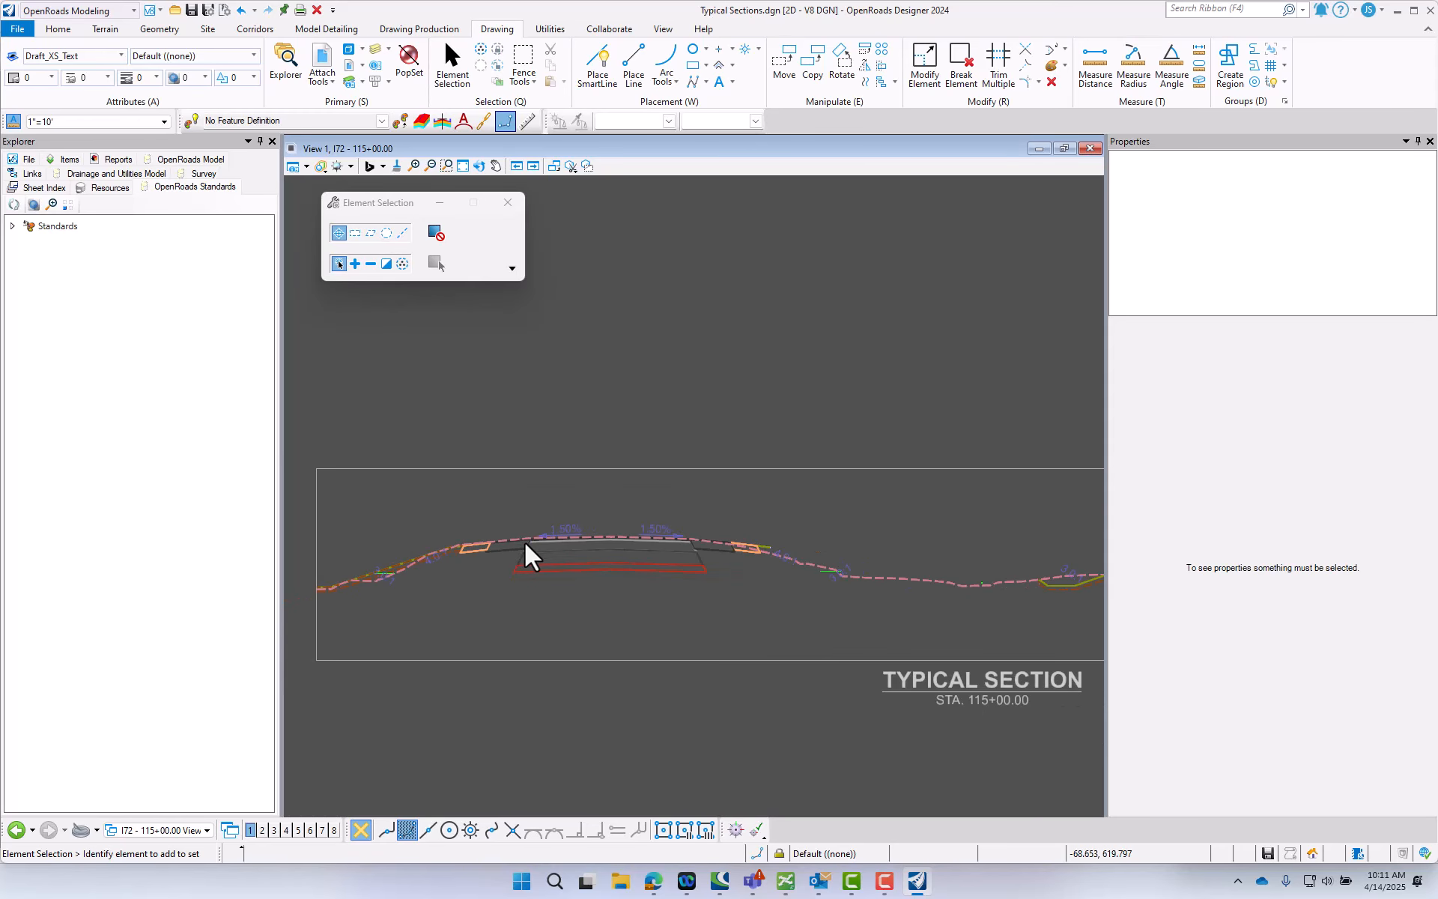
{"action": "scroll", "coordinate": [534, 541], "scroll_direction": "up", "scroll_amount": 5}
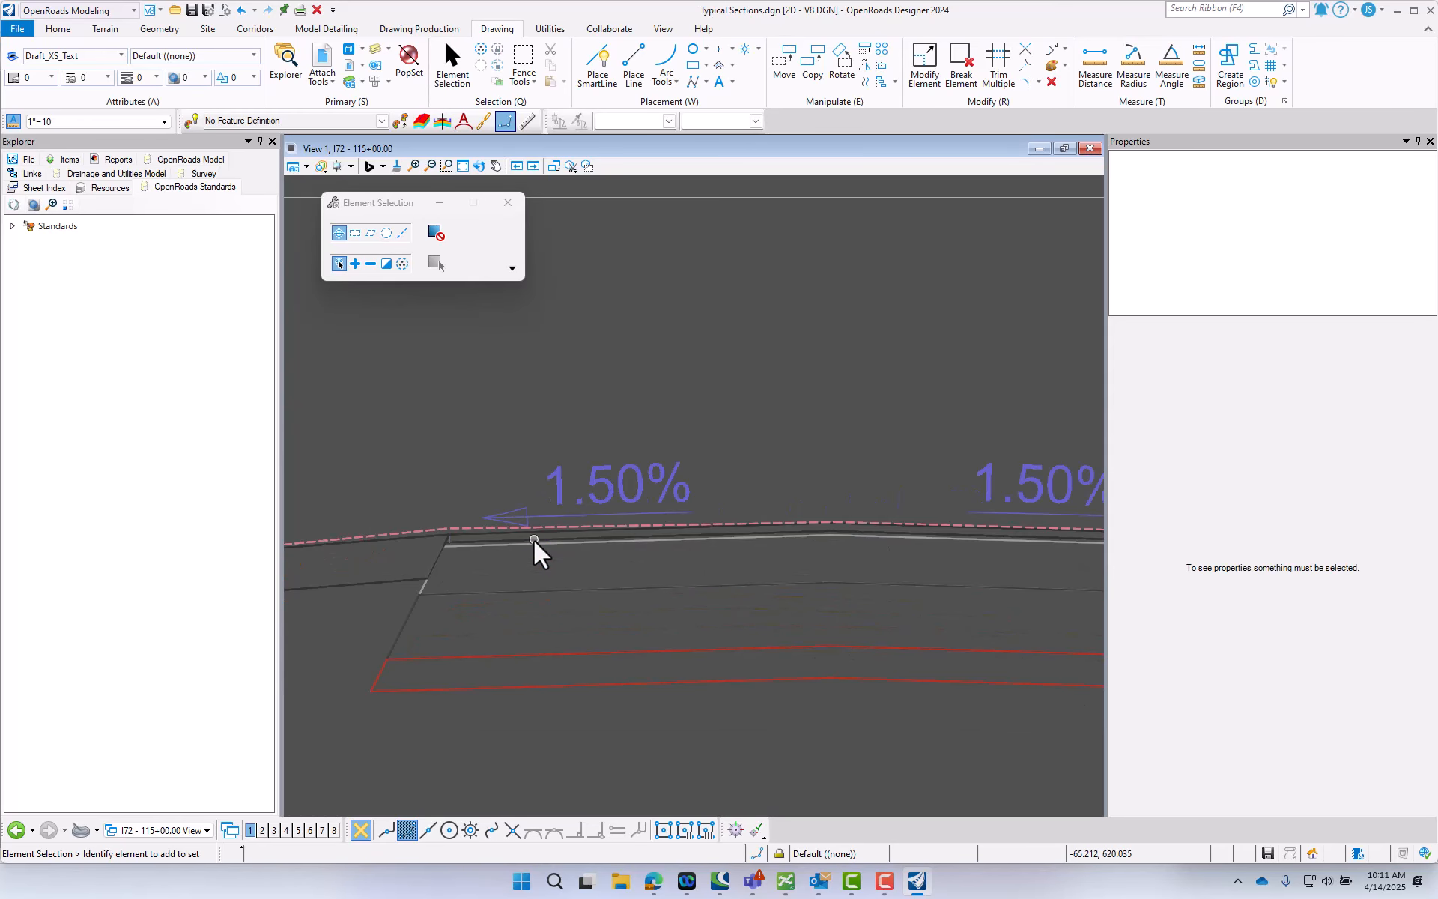
{"action": "scroll", "coordinate": [534, 539], "scroll_direction": "up", "scroll_amount": 2}
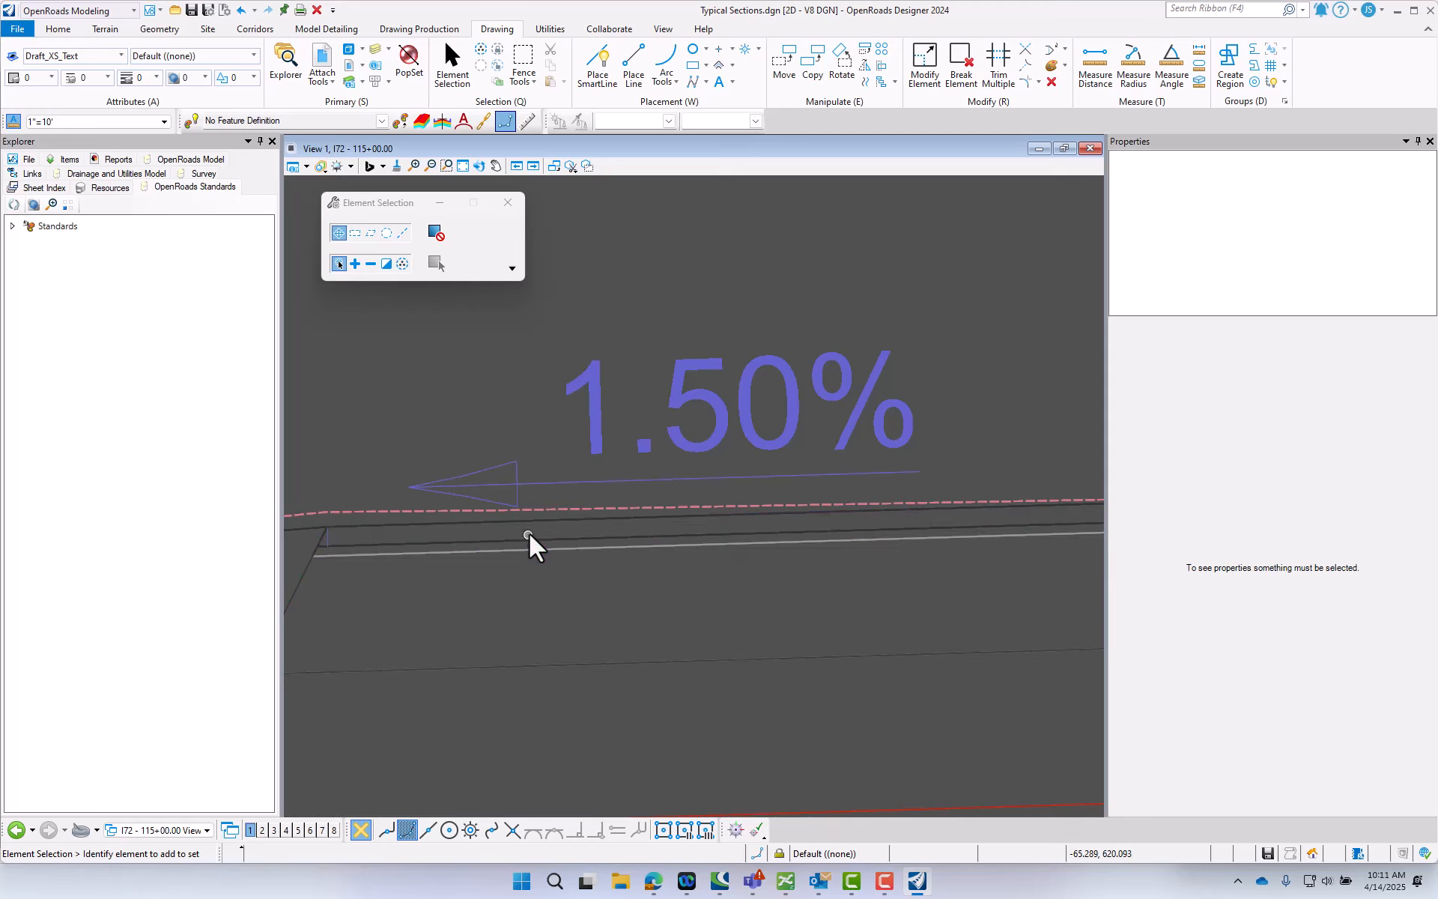
{"action": "scroll", "coordinate": [636, 432], "scroll_direction": "down", "scroll_amount": 1}
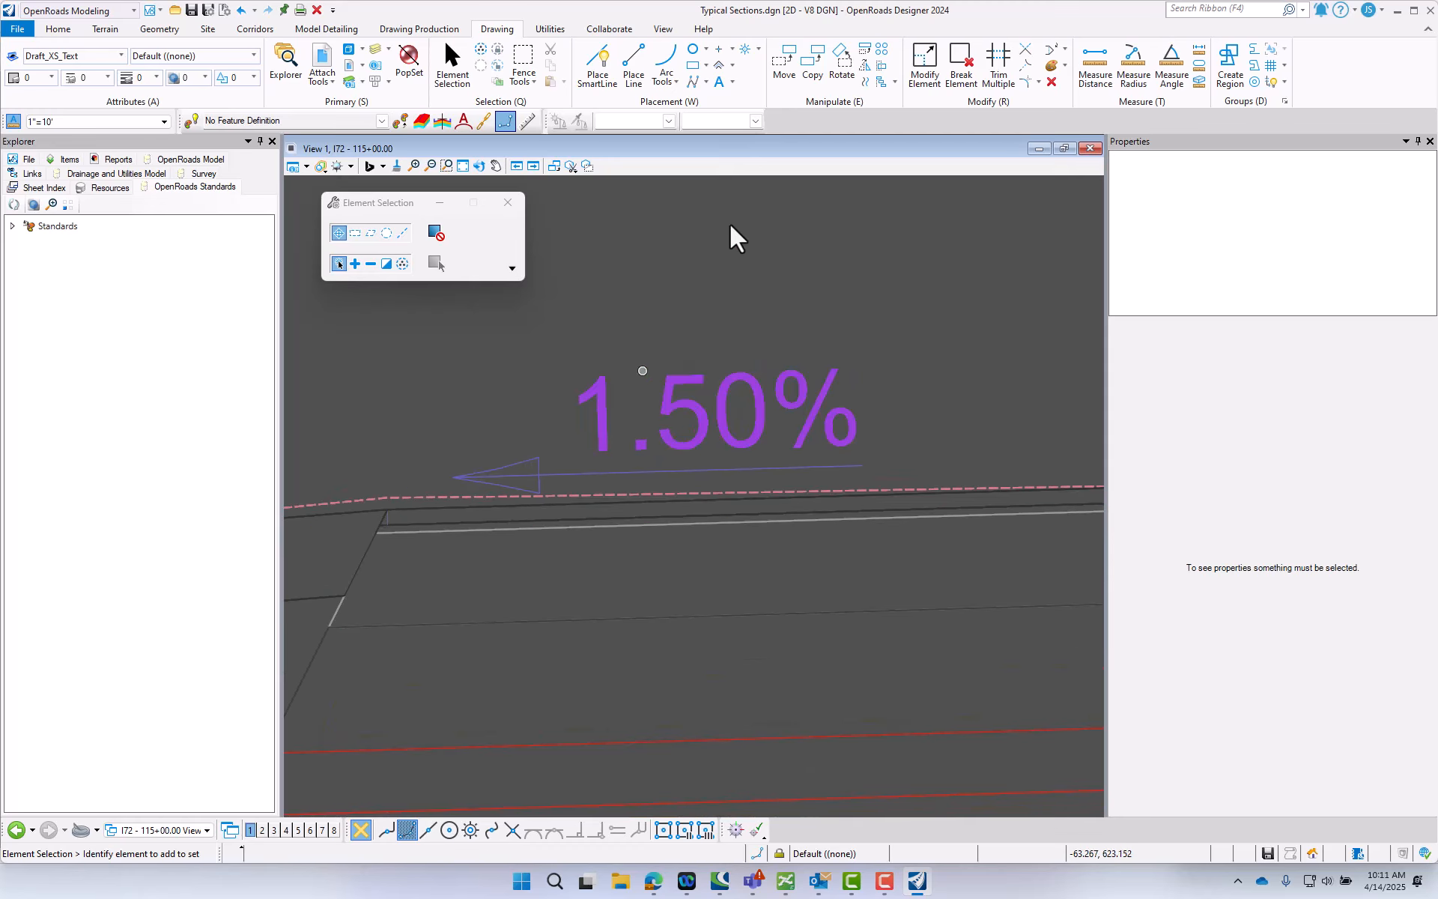
{"action": "left_click", "coordinate": [421, 30]}
{"action": "left_click", "coordinate": [653, 68]}
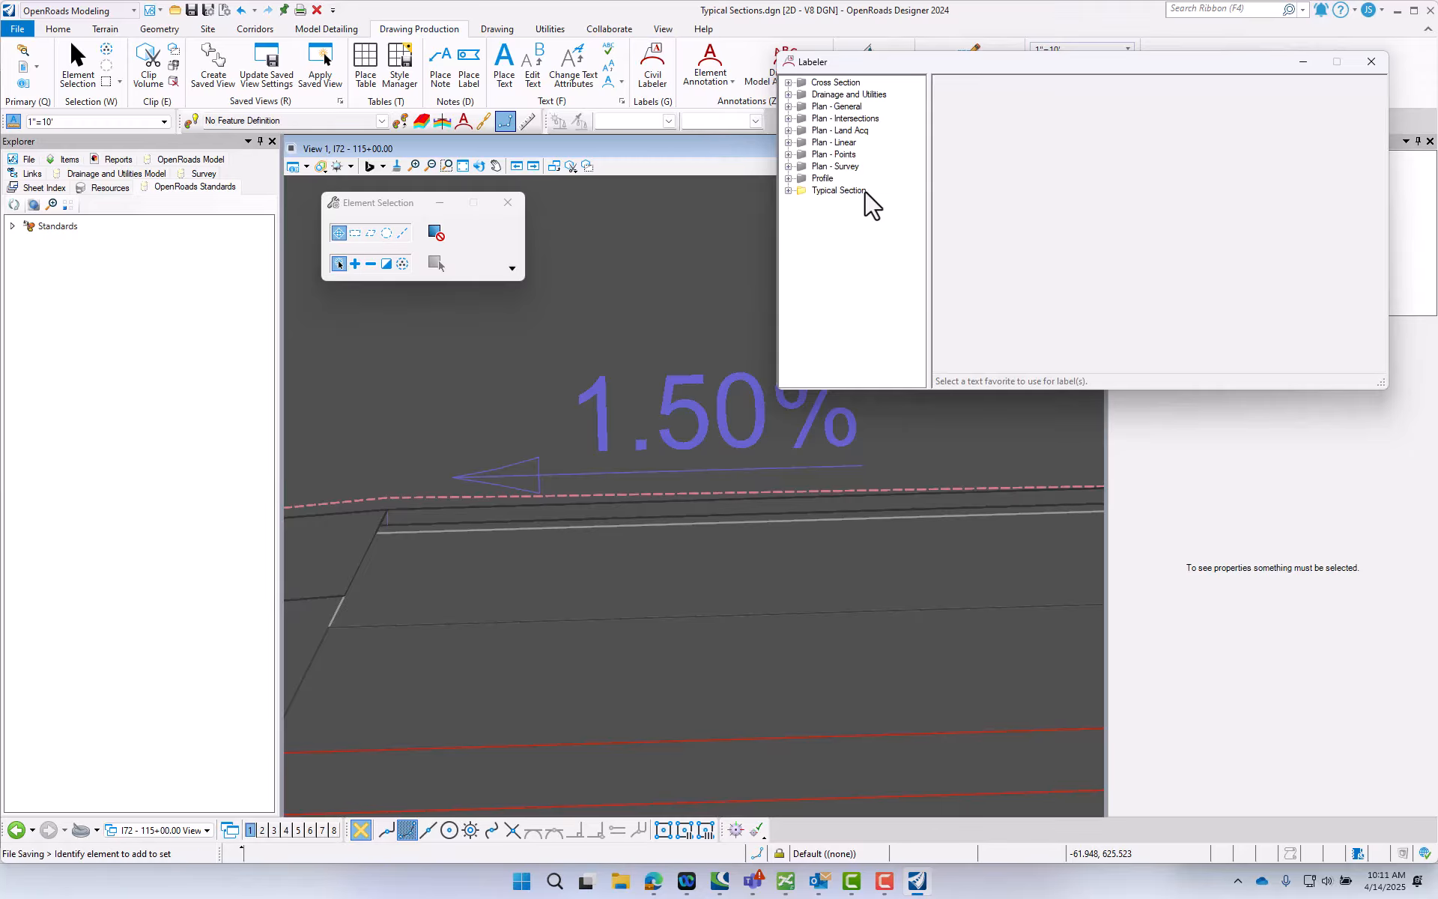
{"action": "left_click", "coordinate": [818, 203]}
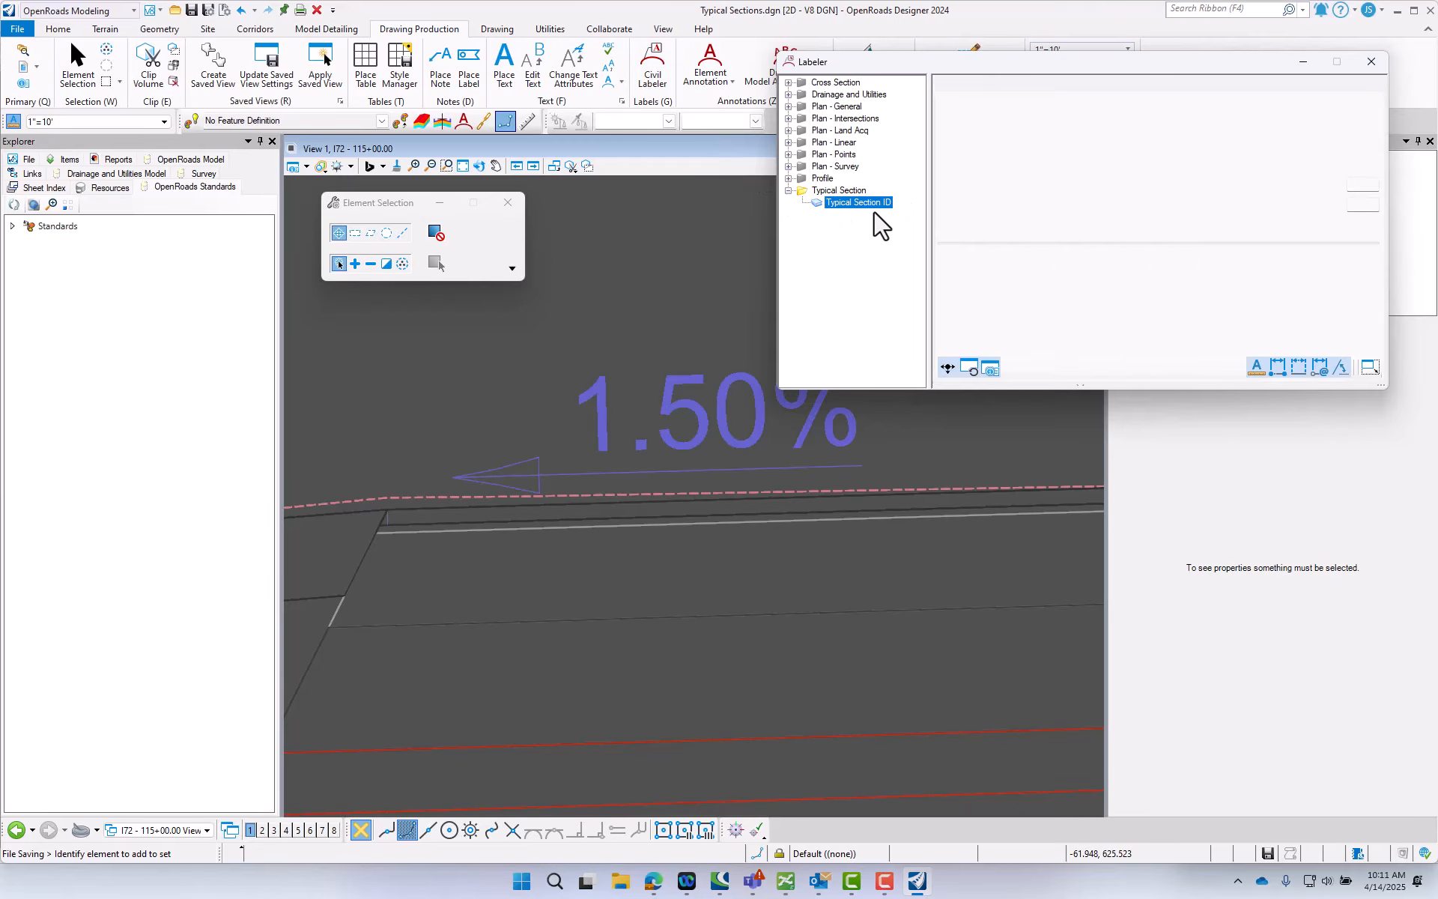
{"action": "left_click", "coordinate": [1261, 326]}
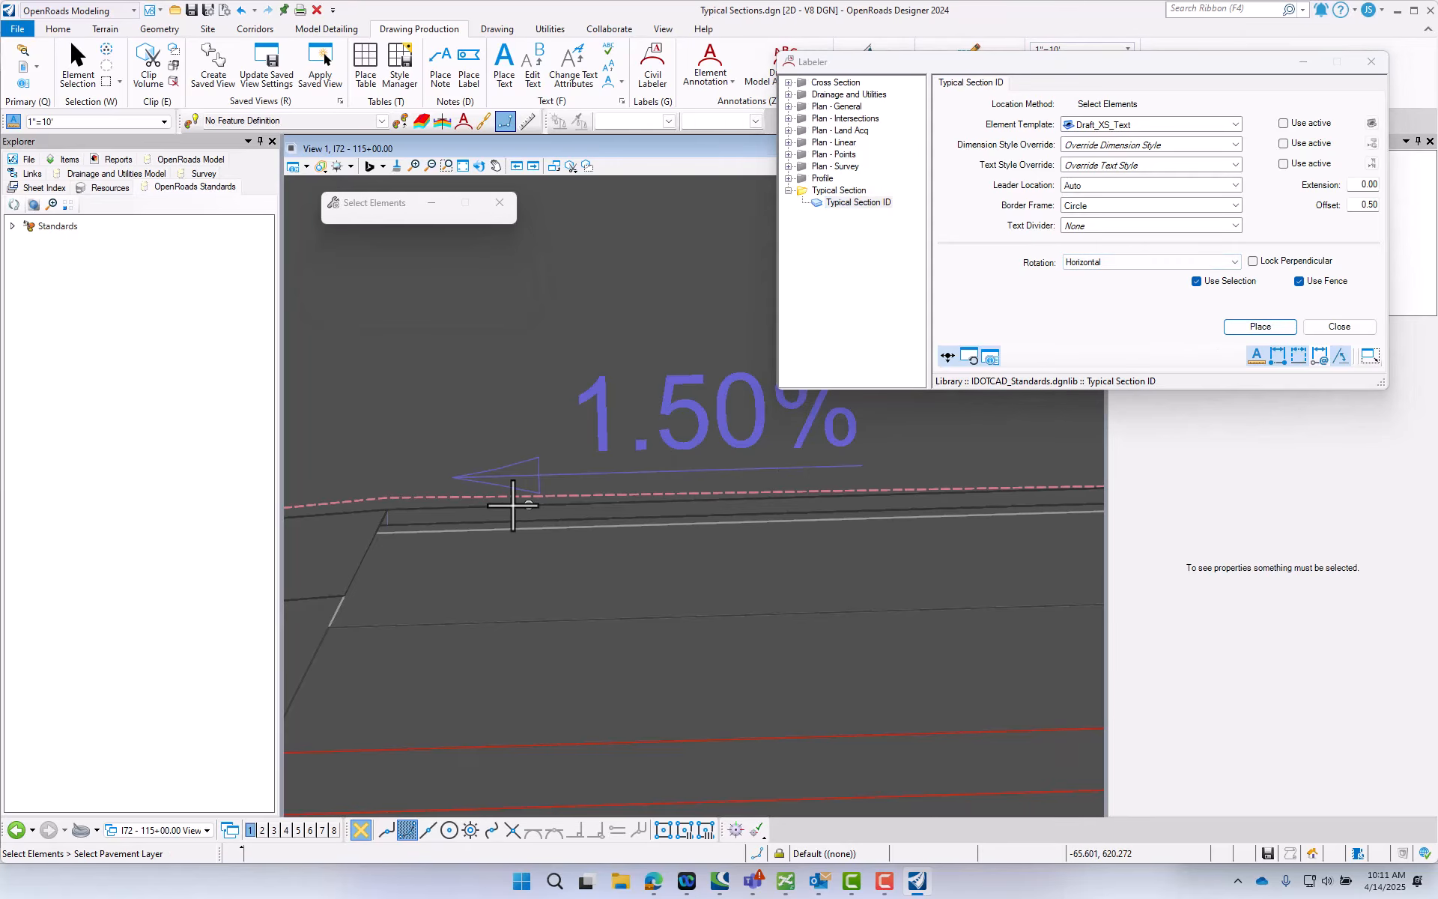
{"action": "left_click", "coordinate": [463, 511]}
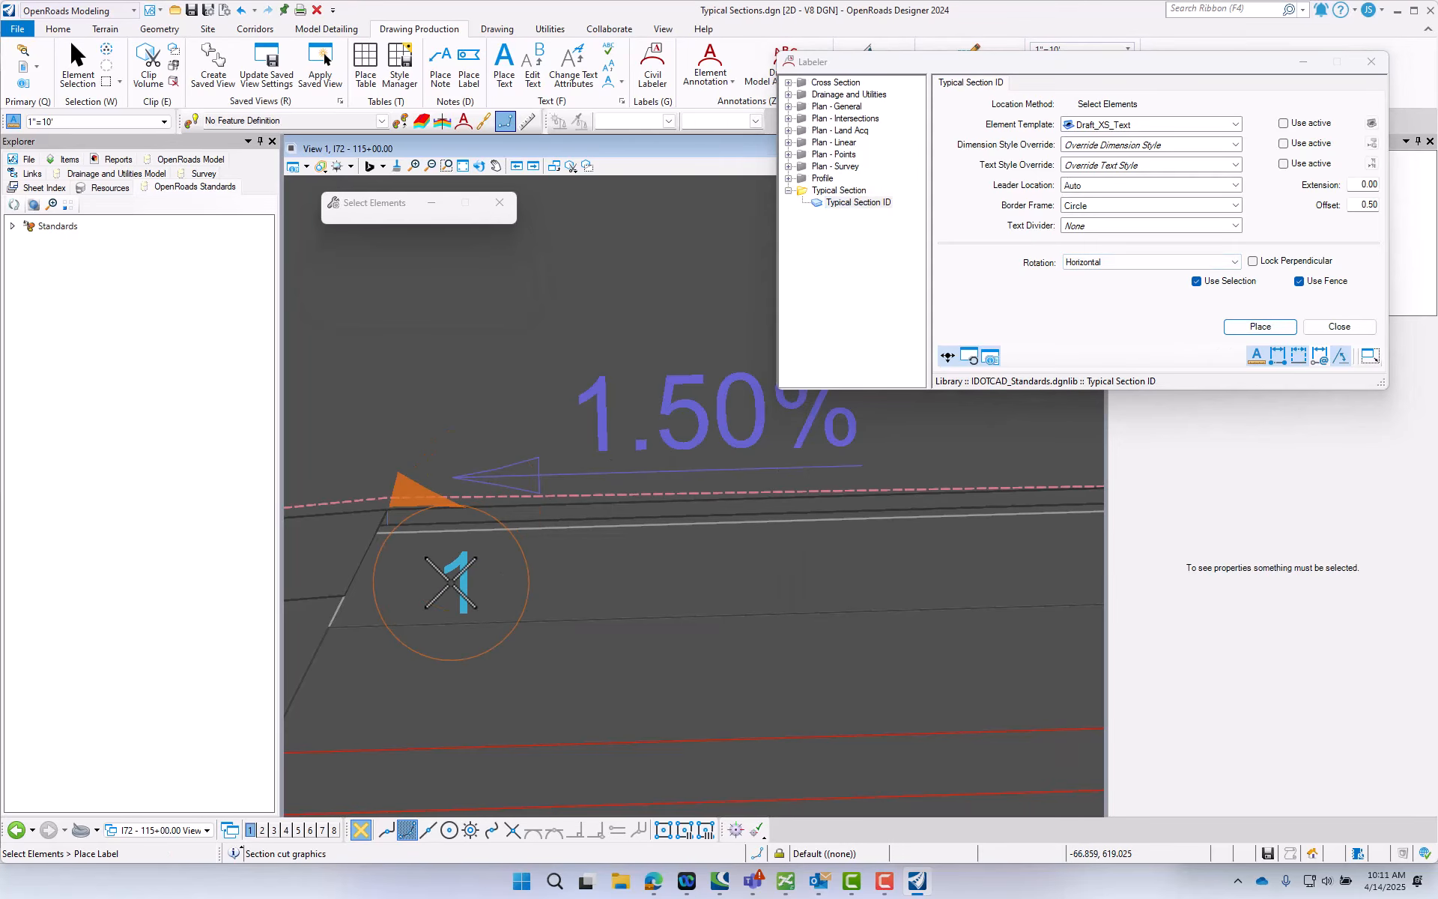
{"action": "scroll", "coordinate": [446, 538], "scroll_direction": "down", "scroll_amount": 2}
{"action": "scroll", "coordinate": [498, 433], "scroll_direction": "down", "scroll_amount": 1}
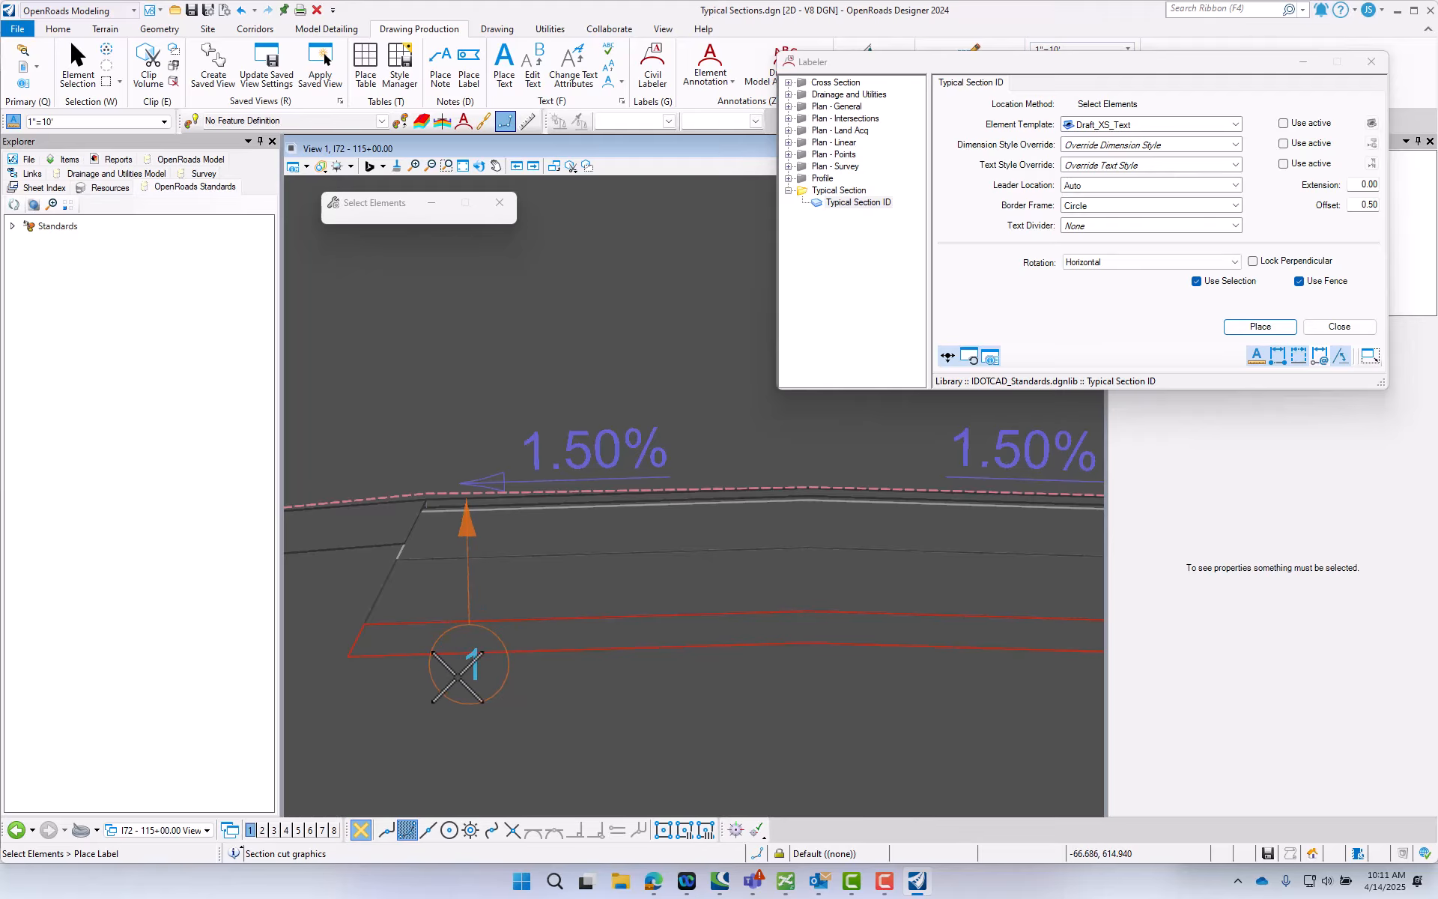
{"action": "left_click", "coordinate": [472, 725]}
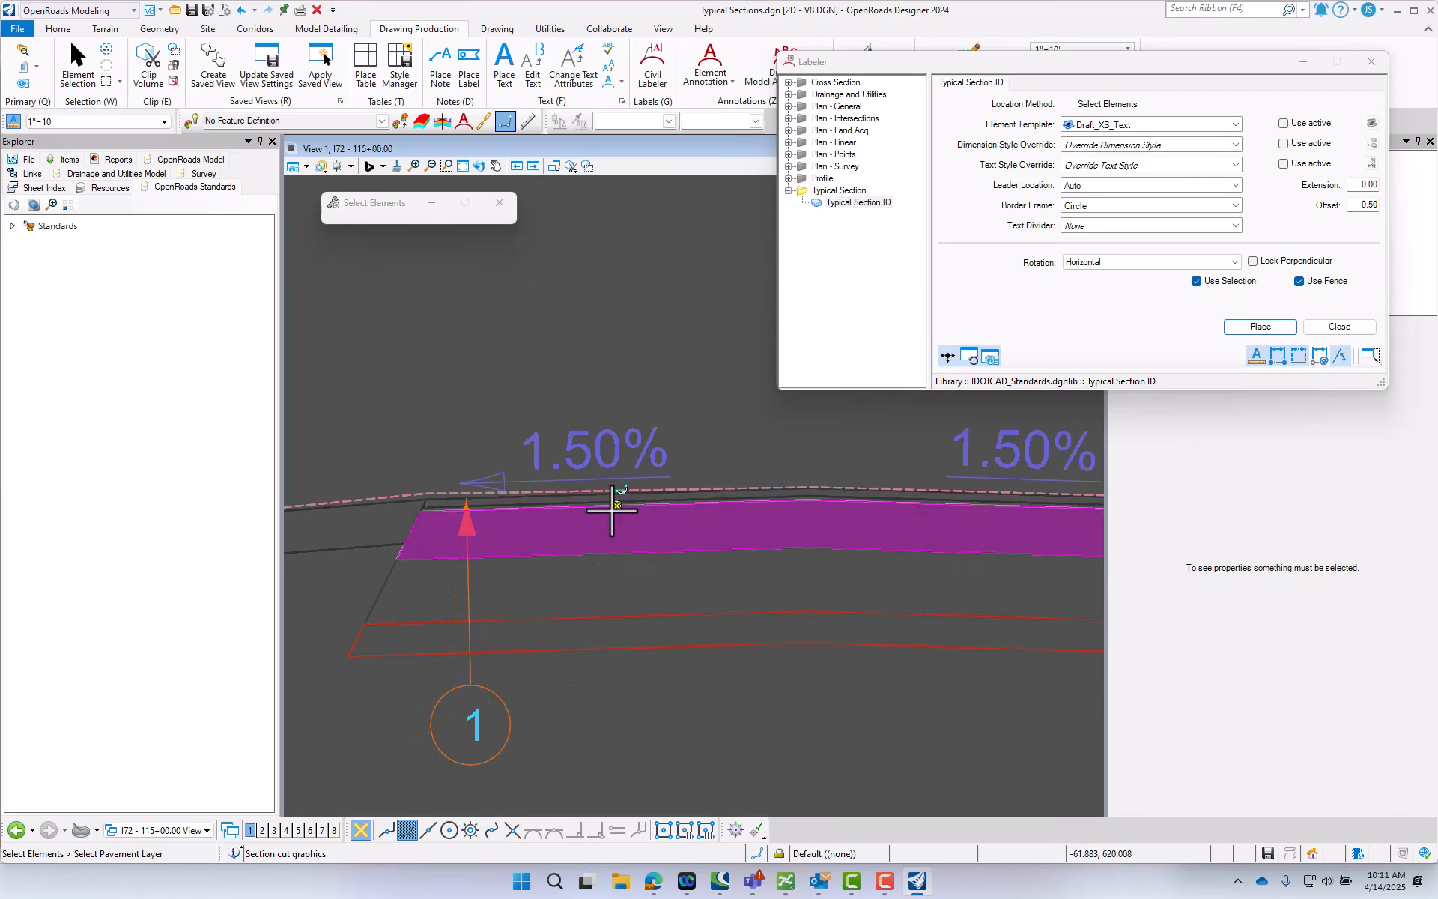
- Place Typical Section ID callout 3 below the left roadway's pavement, with its leader pointing to the layer beneath the surface courses
{"action": "left_click", "coordinate": [613, 509]}
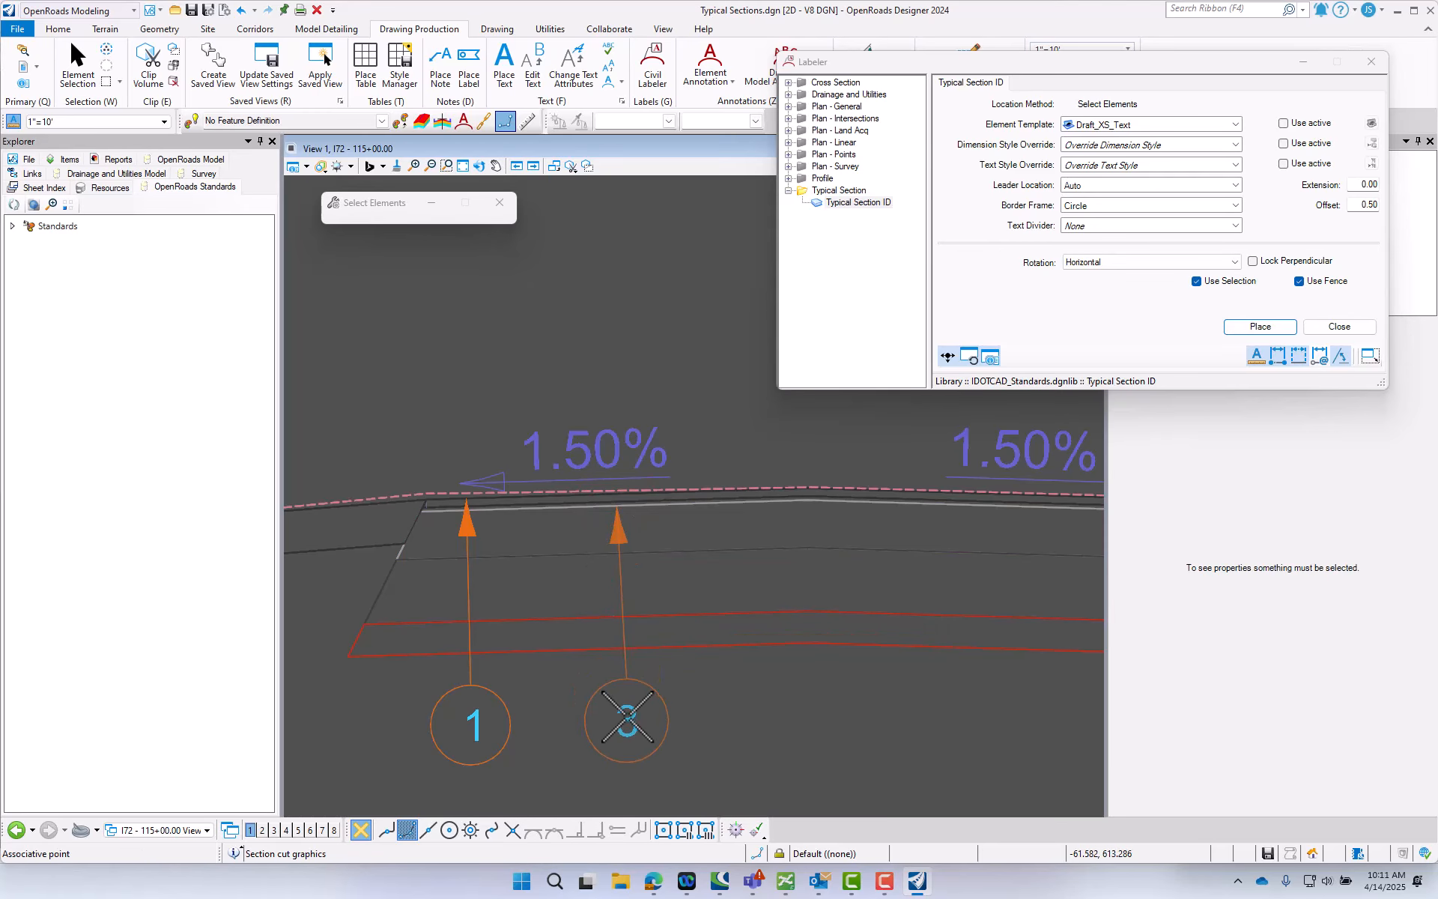
{"action": "left_click", "coordinate": [620, 715]}
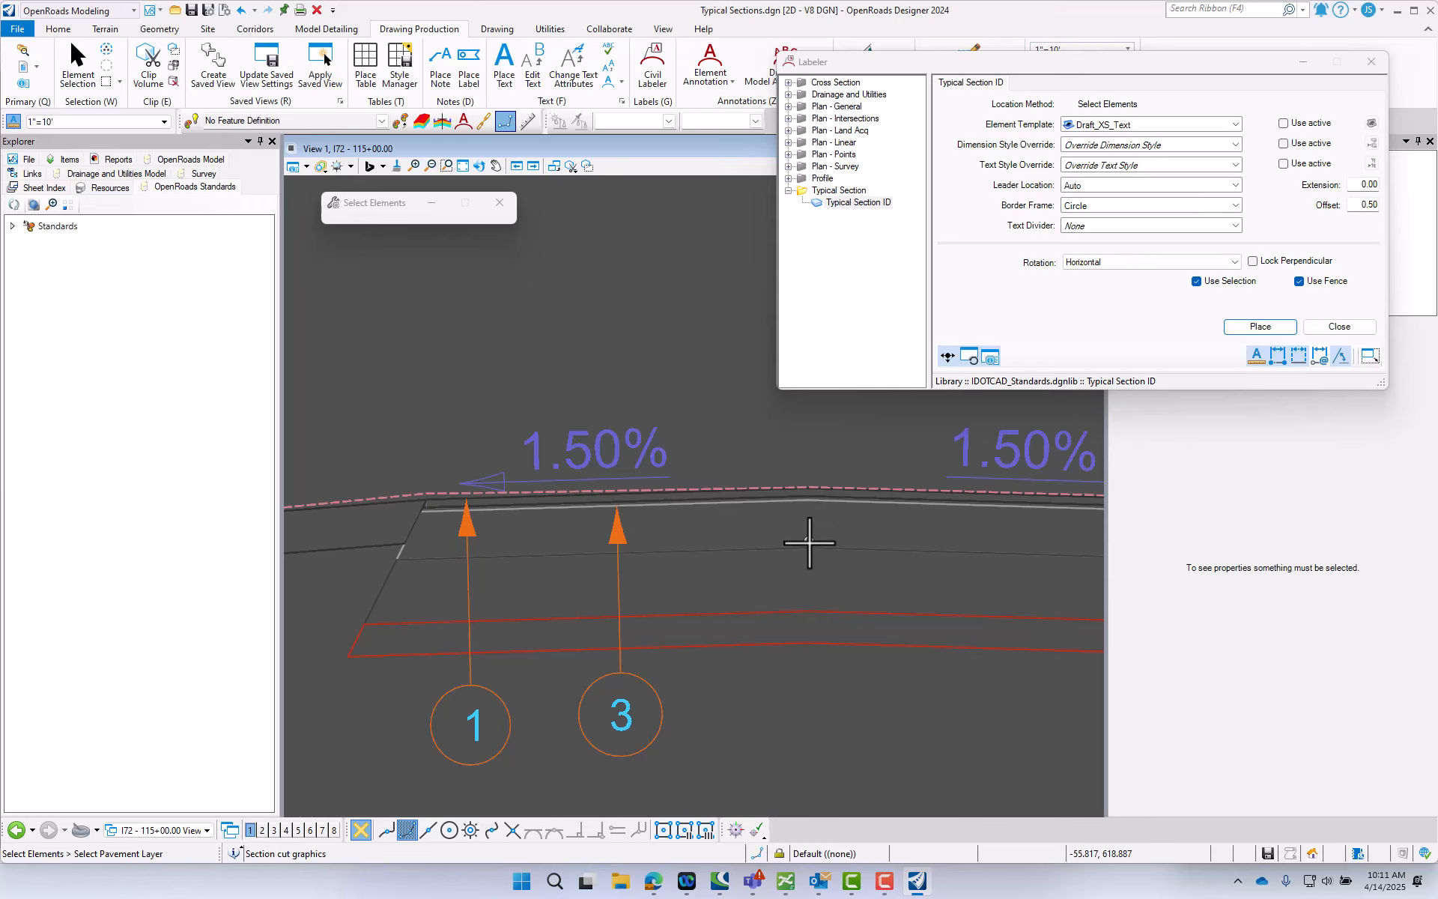
{"action": "left_click", "coordinate": [807, 548]}
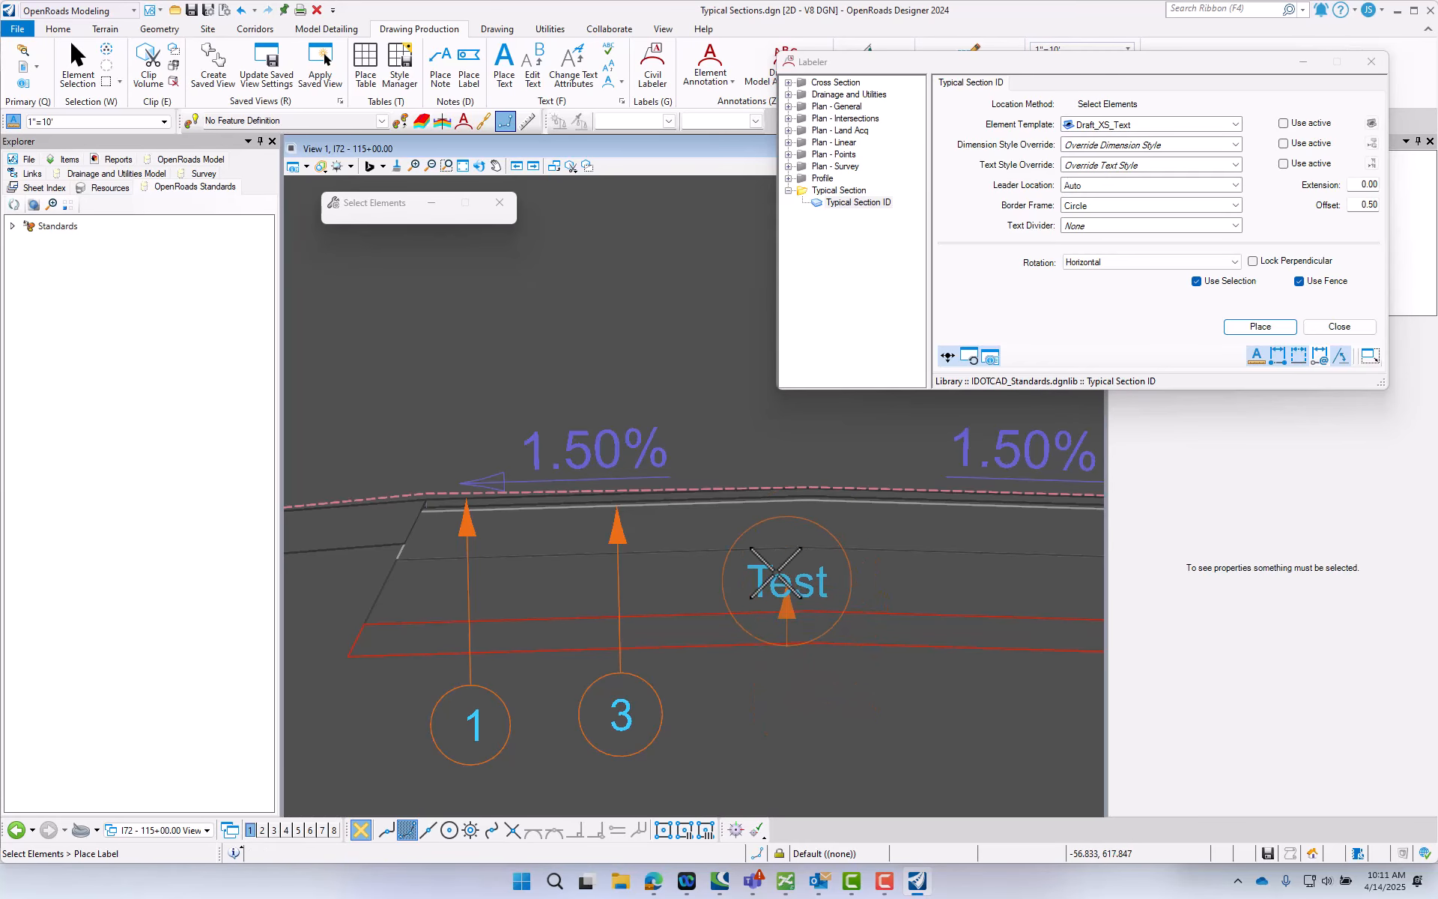
{"action": "key", "text": "Escape"}
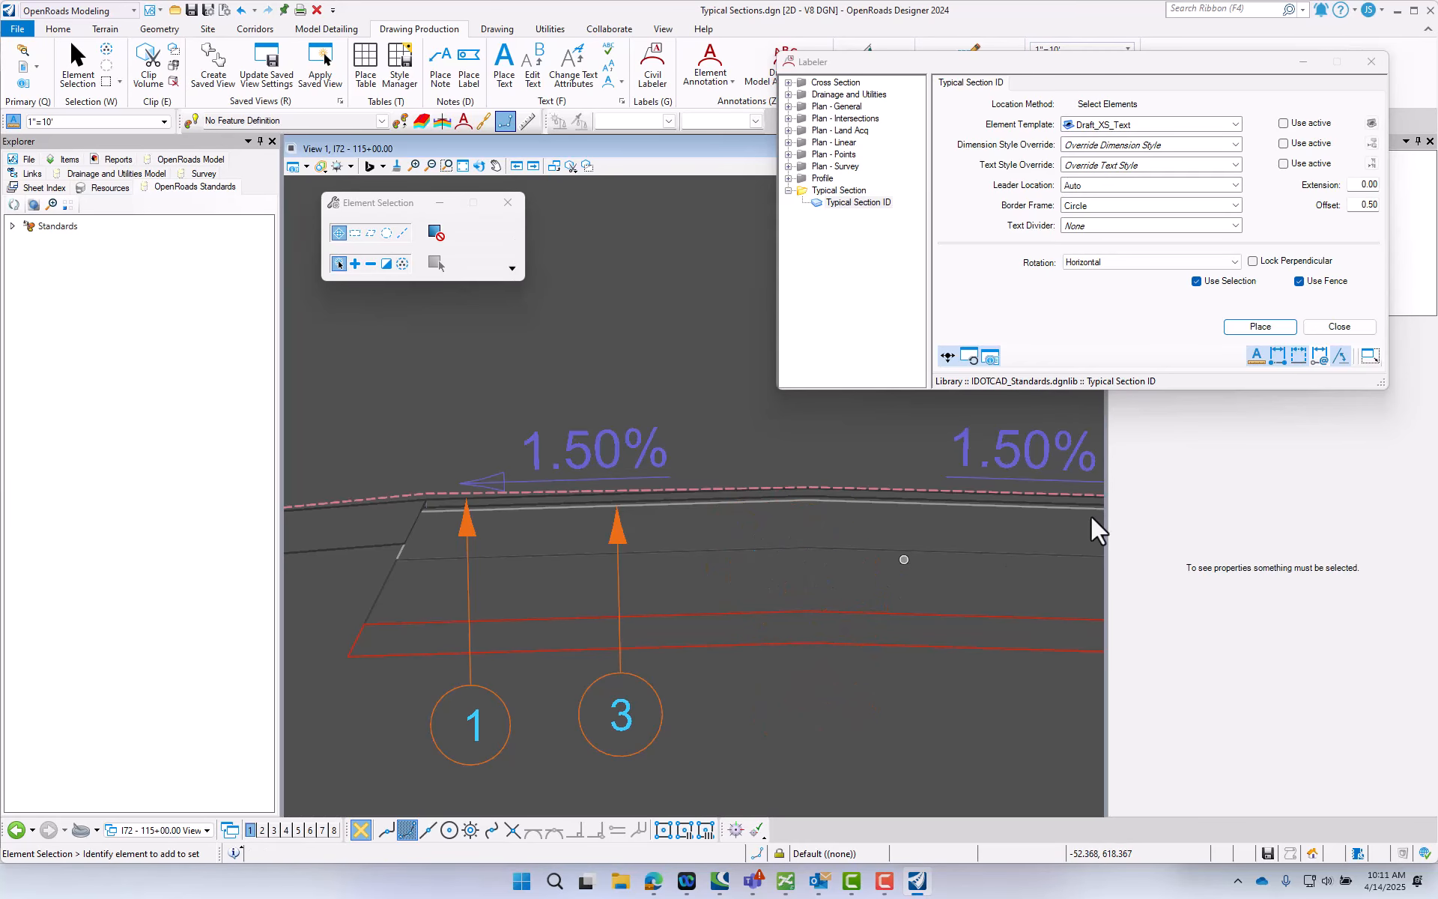
- Place Typical Section ID callouts 4 and 5 for the left roadway's two lowest layers, in line with callouts 1 and 3
{"action": "left_click", "coordinate": [1261, 329]}
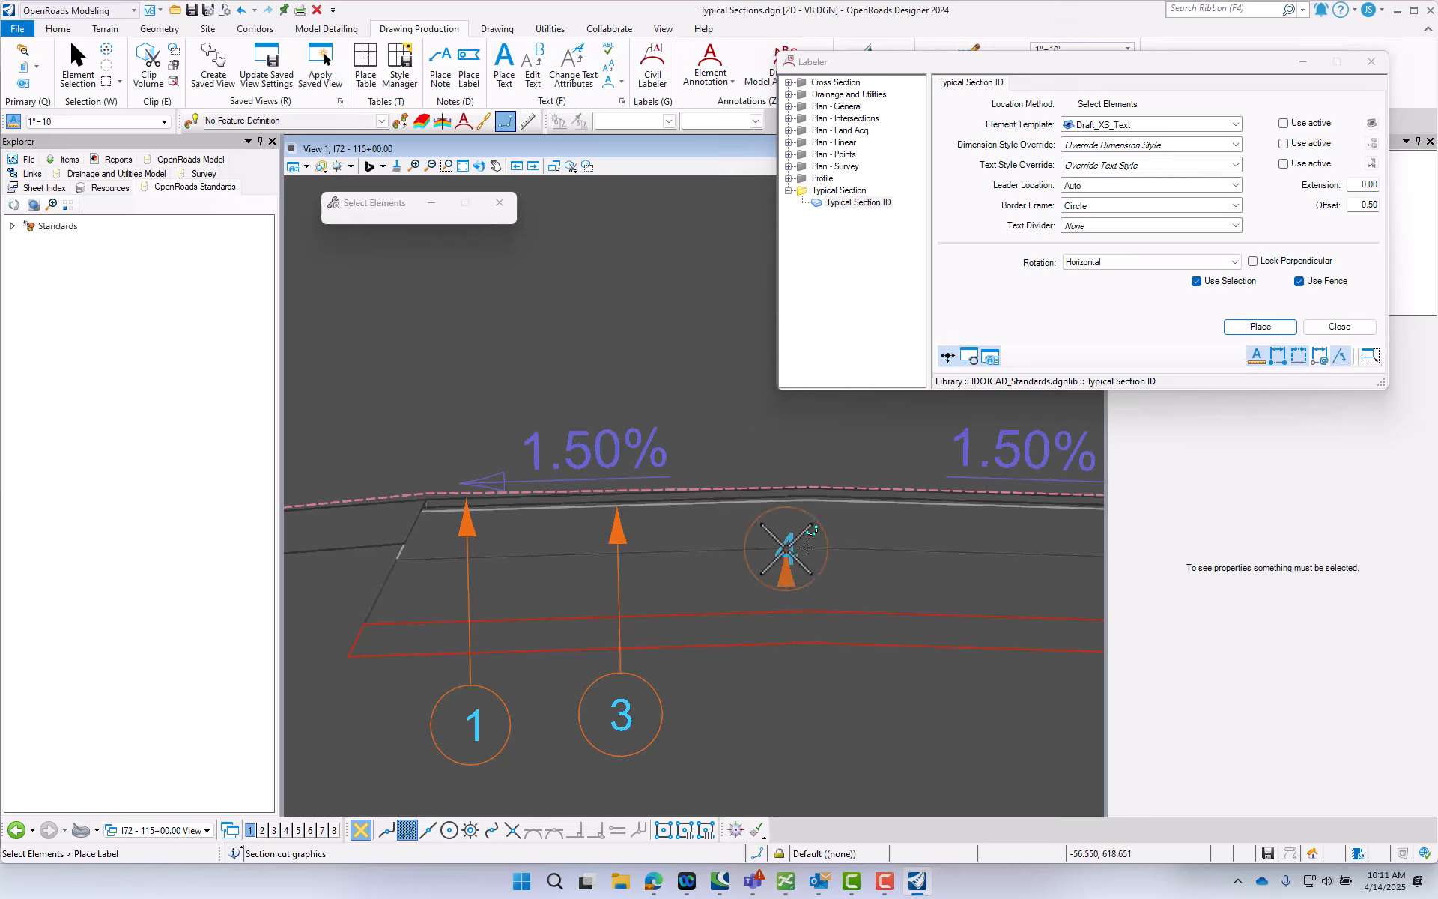
{"action": "left_click", "coordinate": [786, 552]}
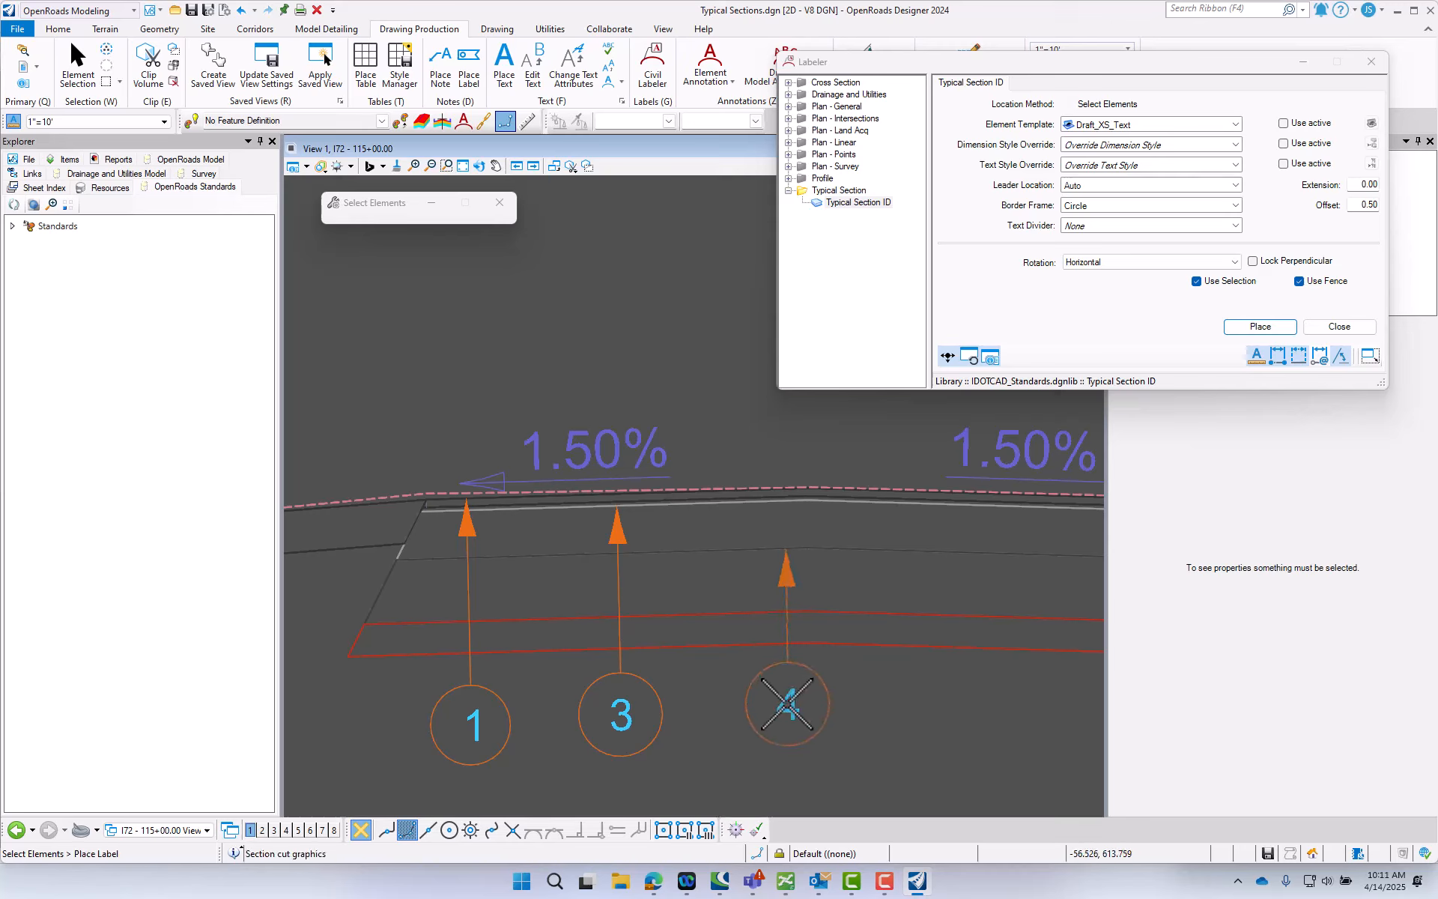
{"action": "left_click", "coordinate": [788, 704]}
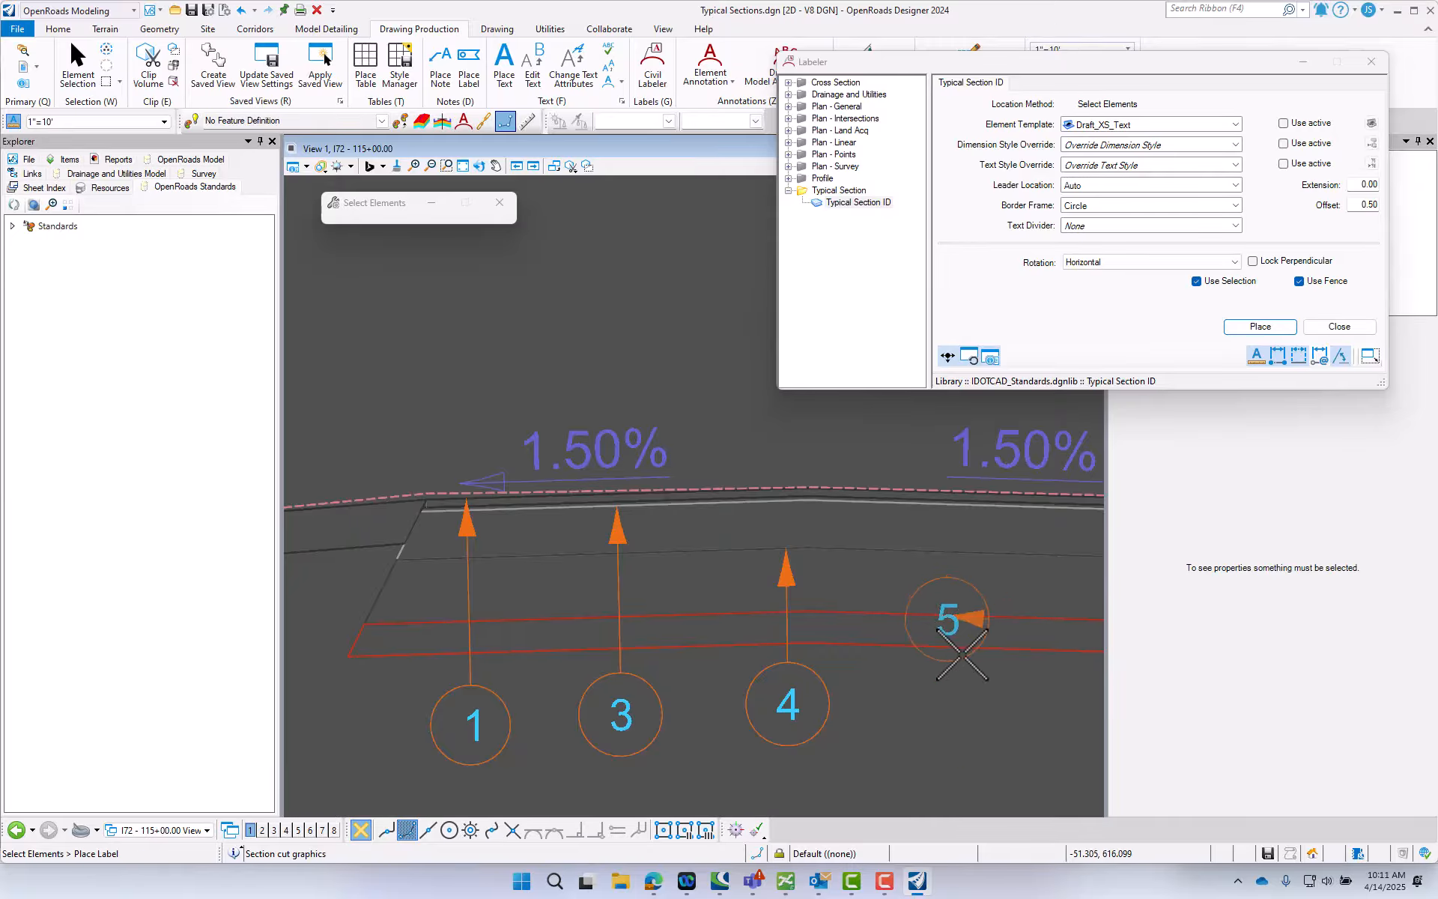
{"action": "left_click", "coordinate": [946, 615]}
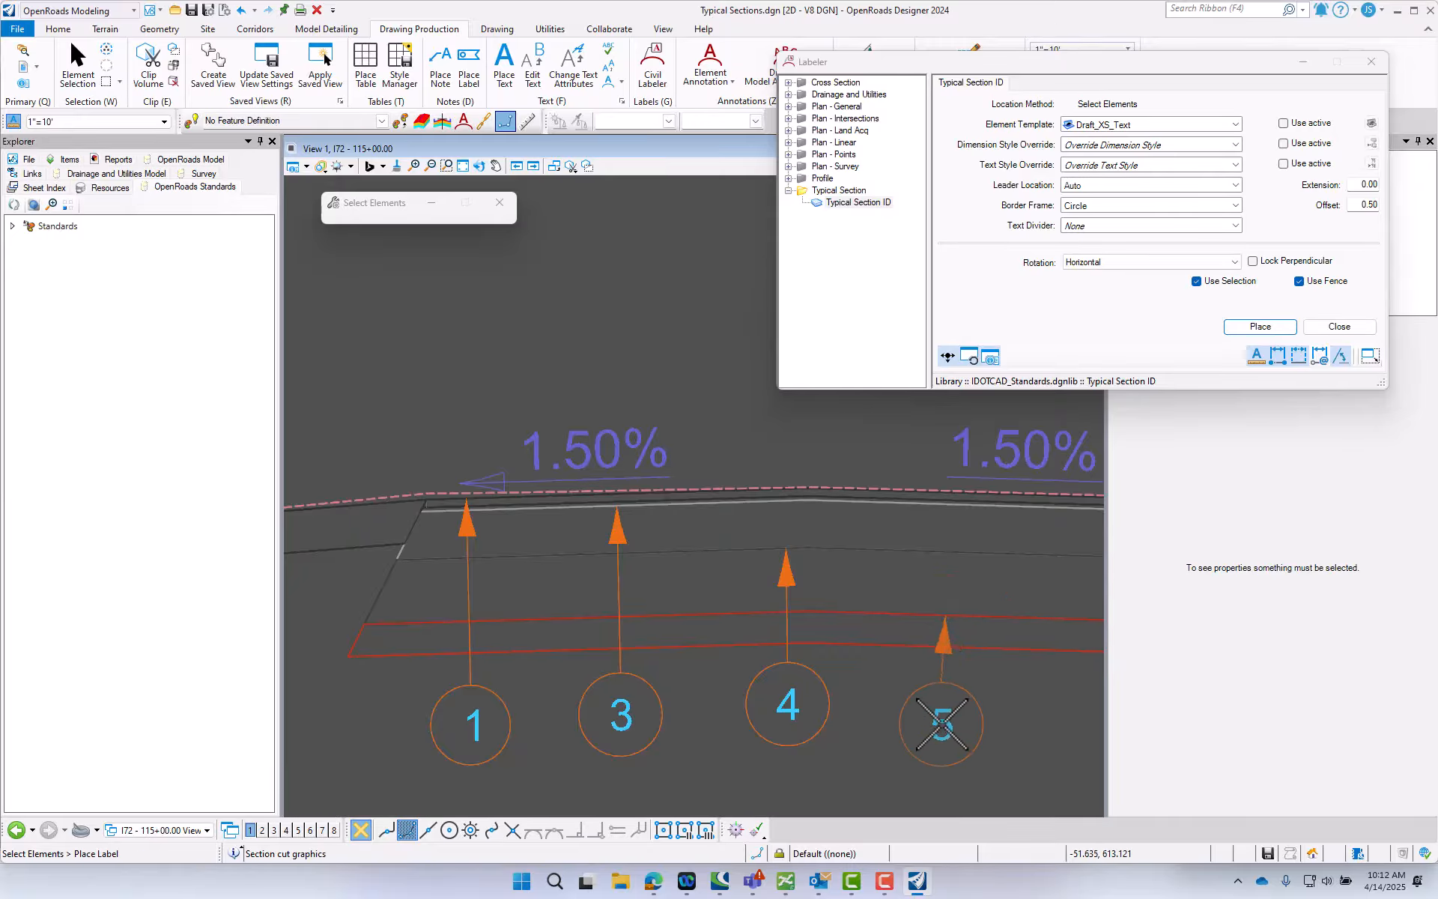
{"action": "left_click", "coordinate": [942, 724]}
- Move the leader arrowhead of the right roadway's left-hand callout 7 onto the orange aggregate shoulder layer
{"action": "scroll", "coordinate": [483, 596], "scroll_direction": "down", "scroll_amount": 4}
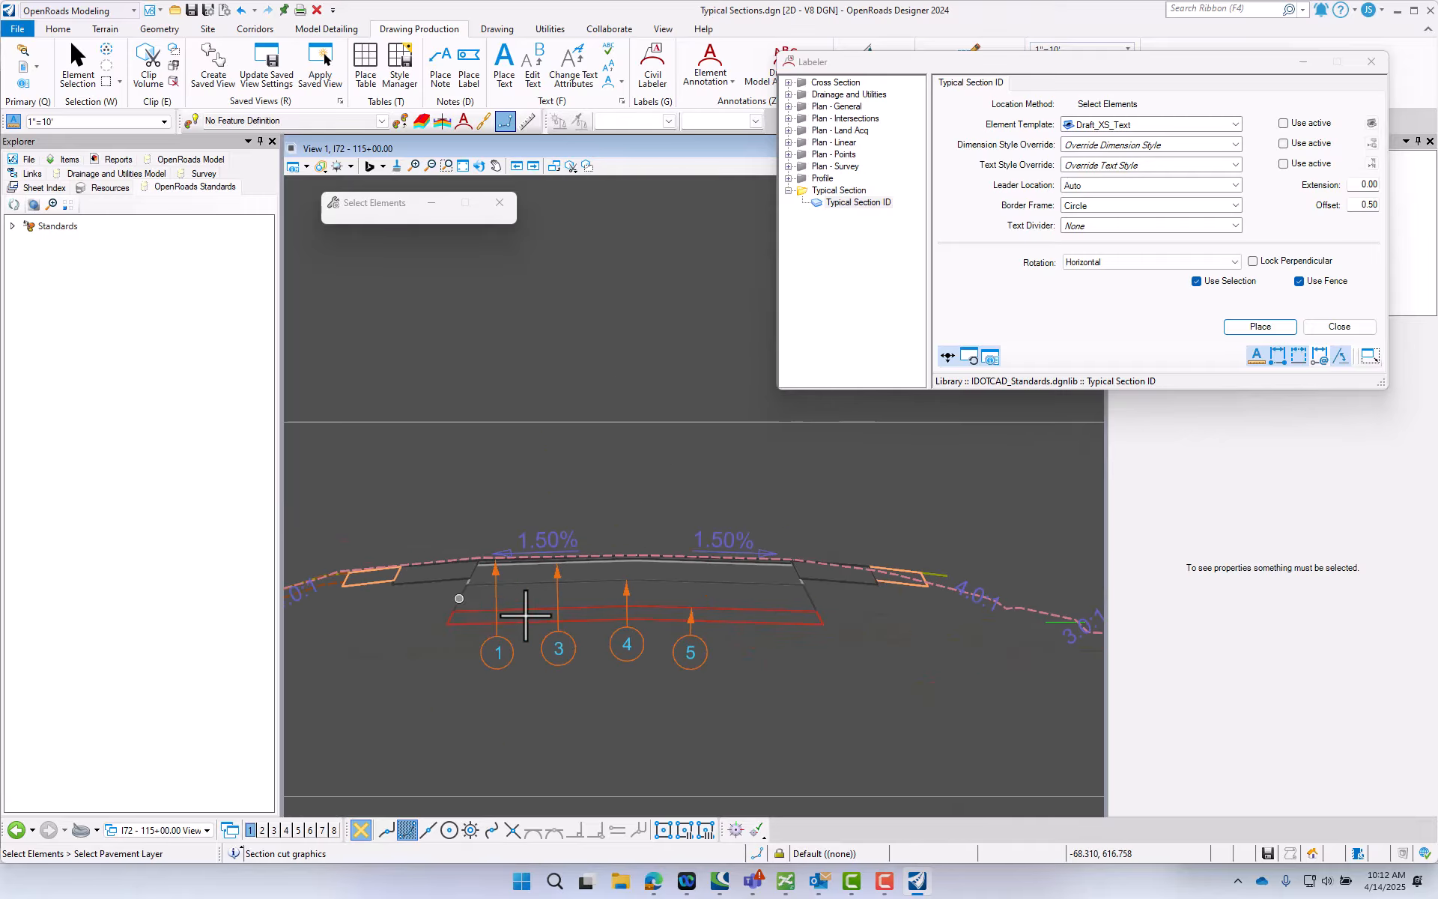
{"action": "scroll", "coordinate": [457, 599], "scroll_direction": "down", "scroll_amount": 2}
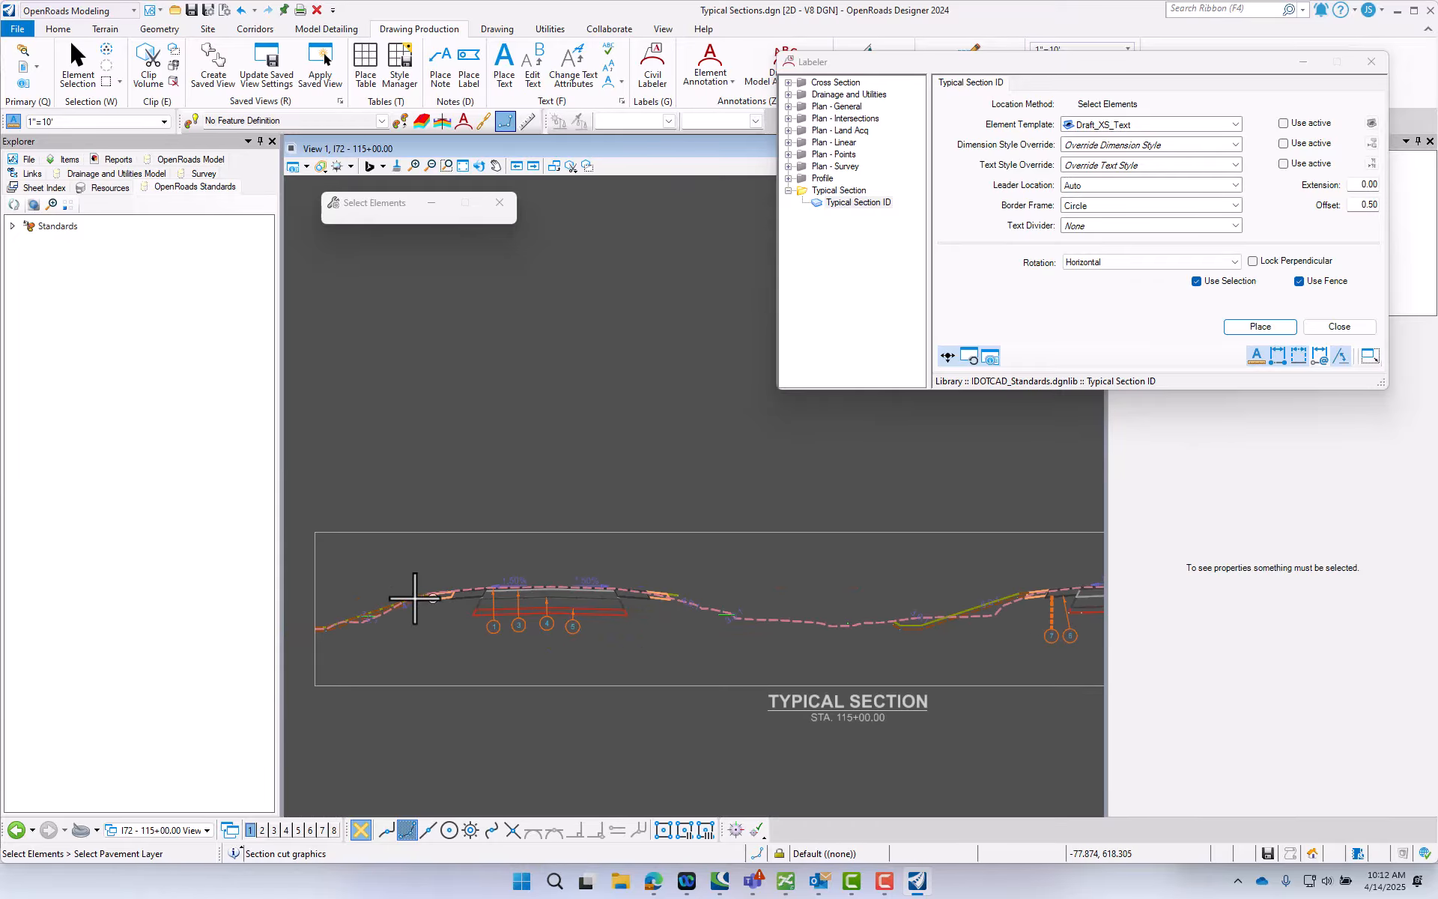
{"action": "scroll", "coordinate": [1027, 599], "scroll_direction": "up", "scroll_amount": 5}
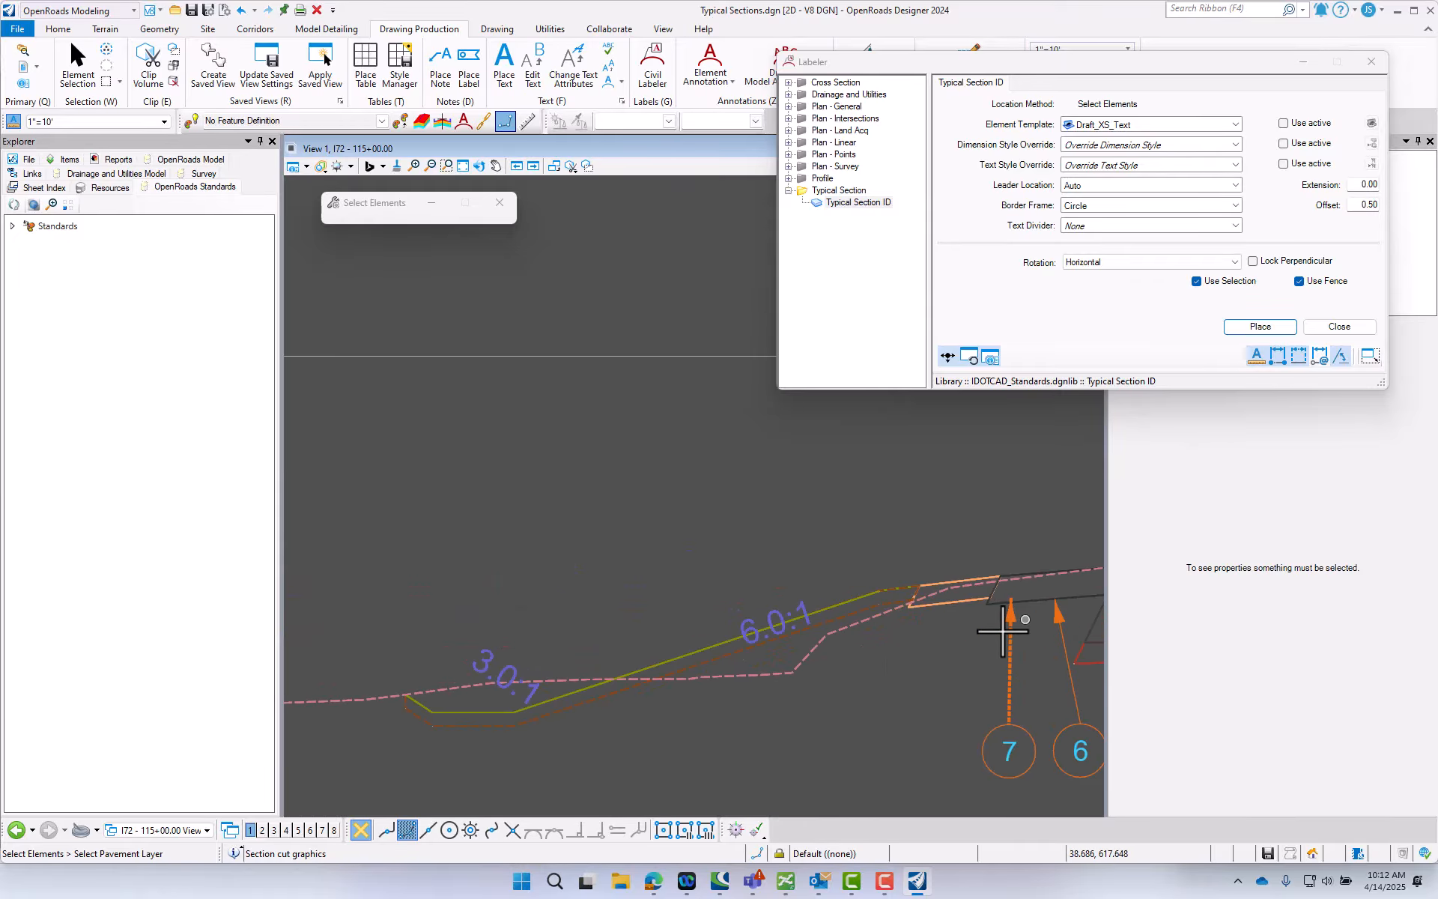
{"action": "scroll", "coordinate": [896, 614], "scroll_direction": "down", "scroll_amount": 2}
{"action": "scroll", "coordinate": [915, 719], "scroll_direction": "up", "scroll_amount": 1}
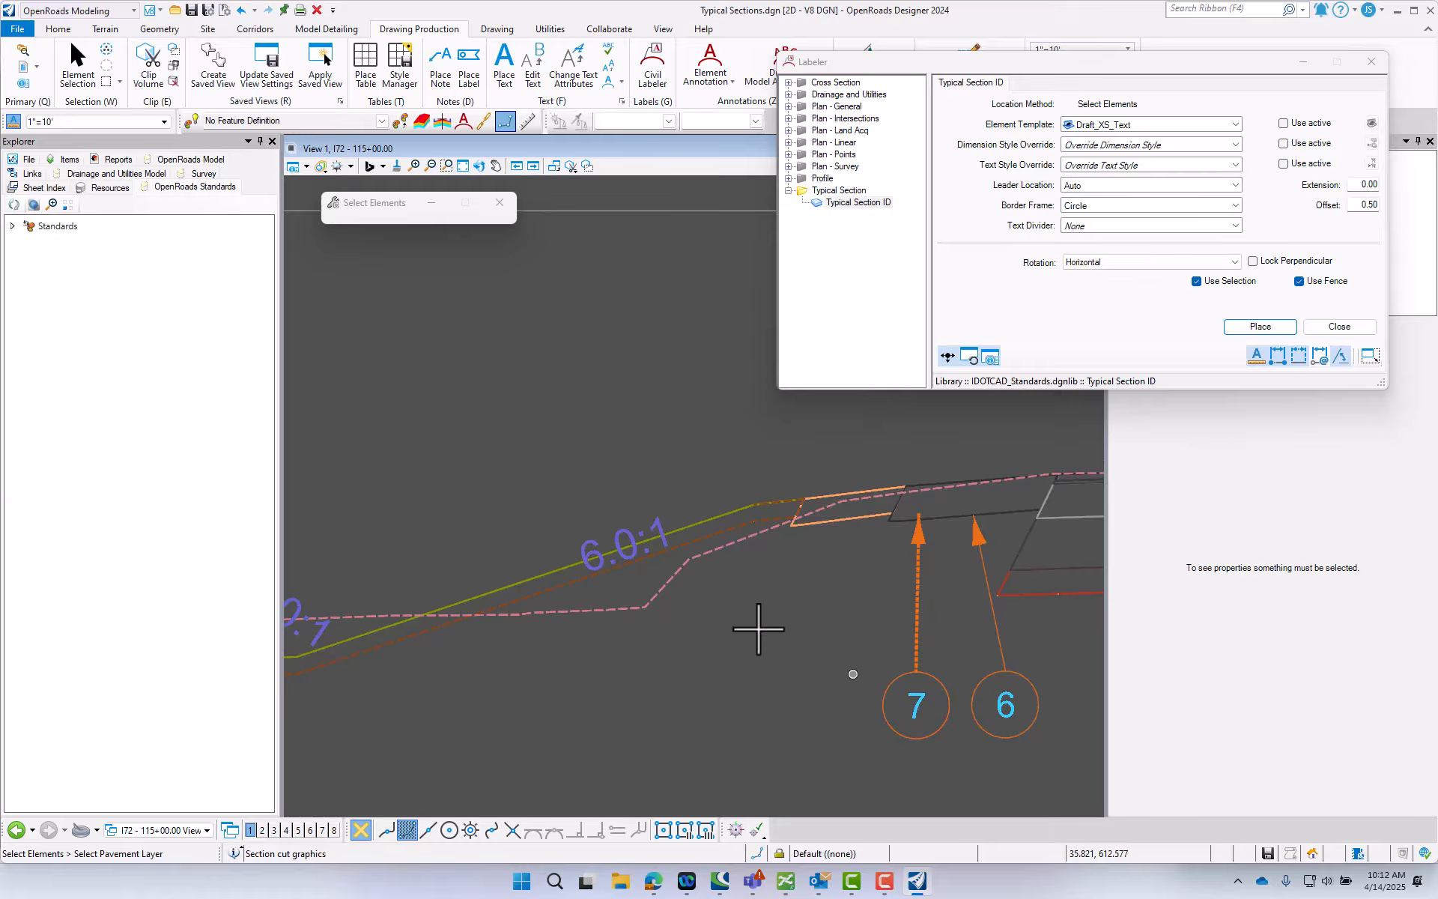
{"action": "left_click", "coordinate": [75, 66]}
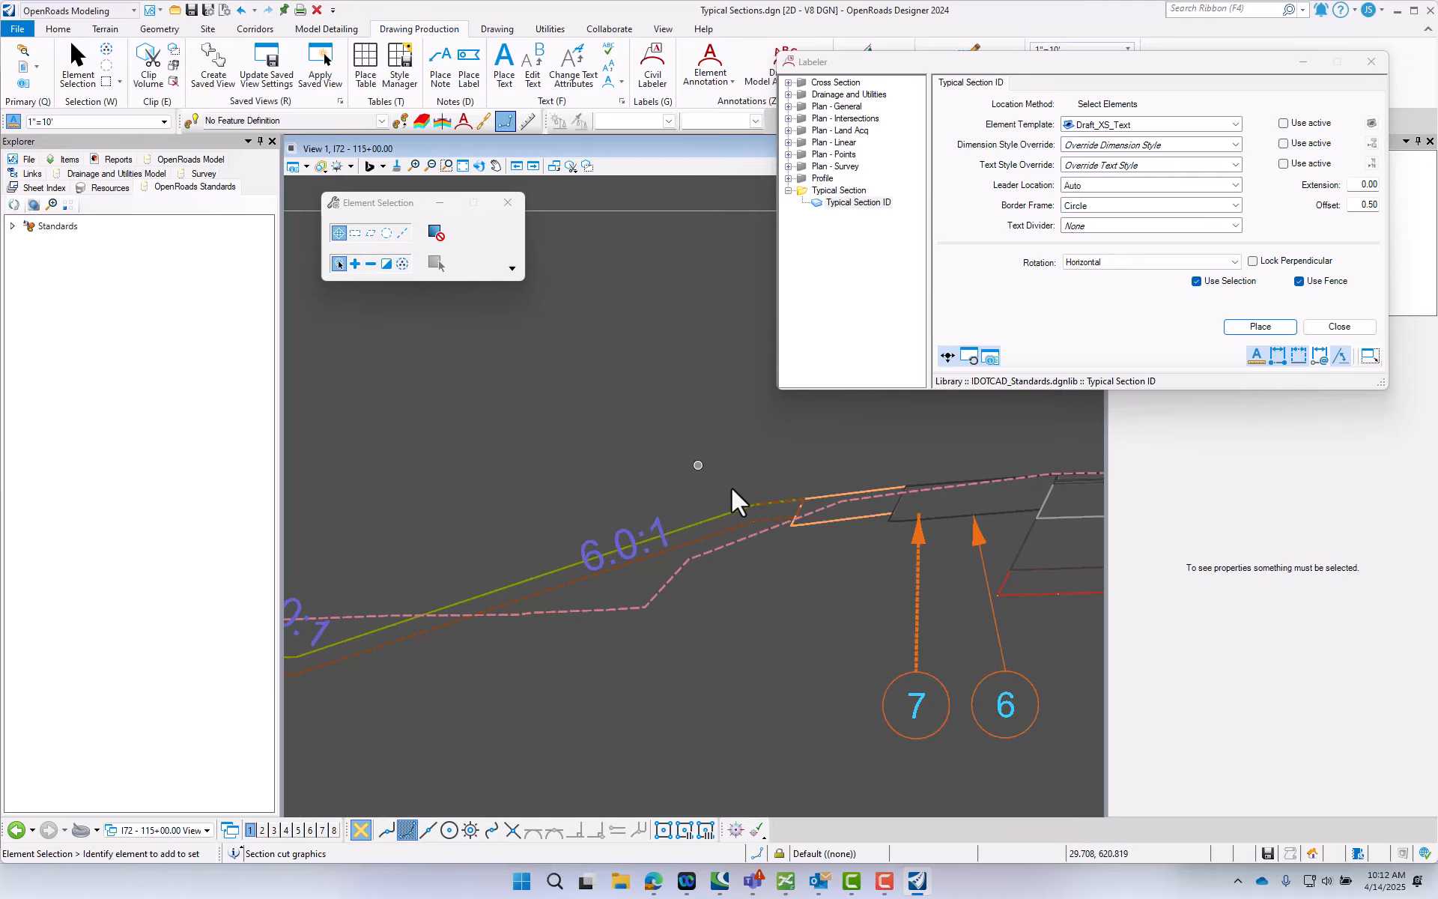
{"action": "left_click", "coordinate": [919, 524]}
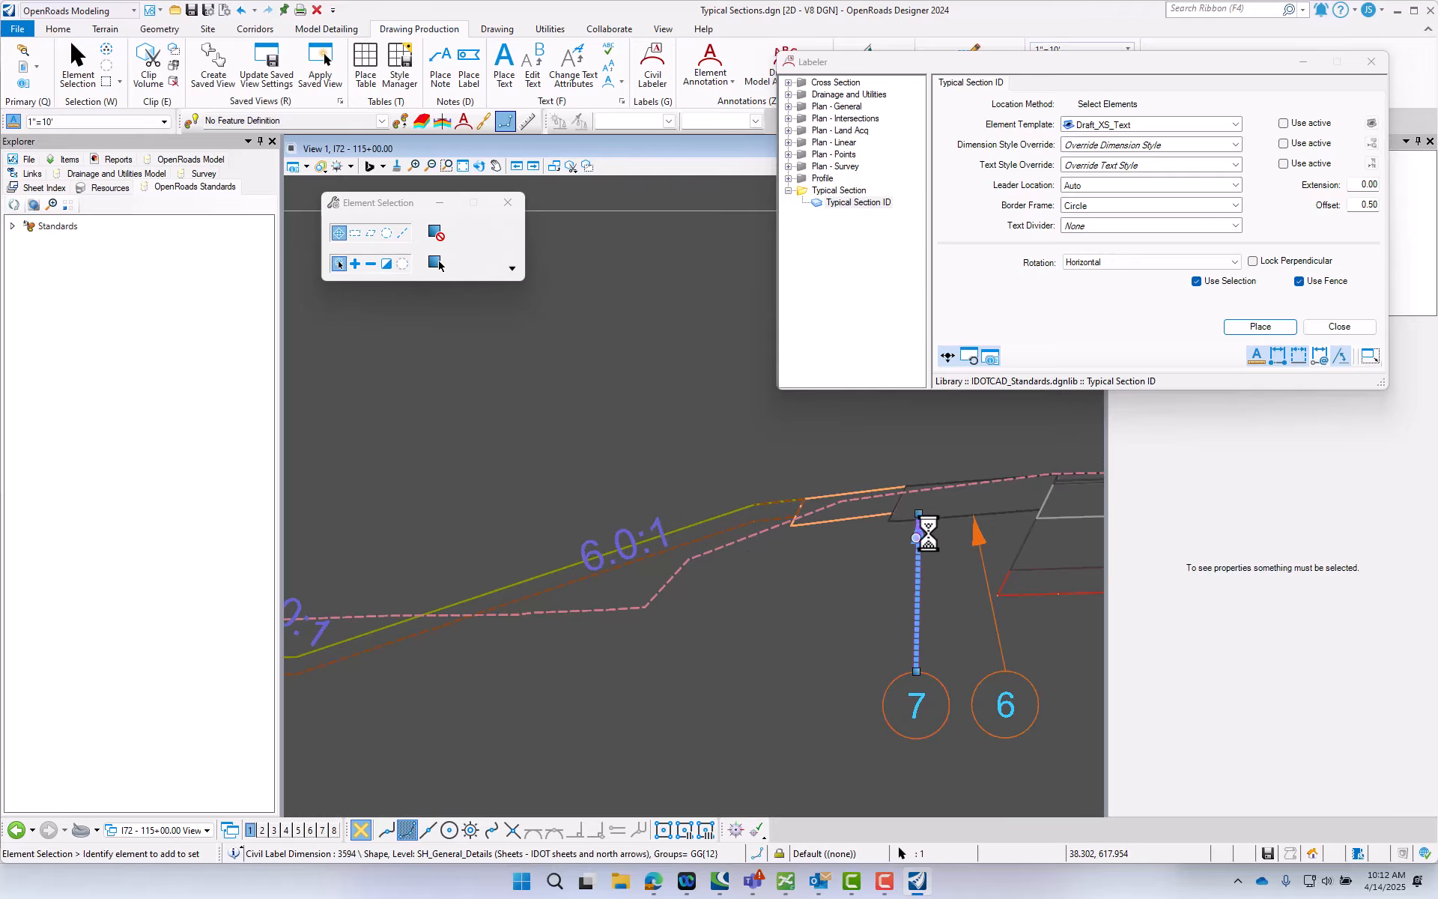
{"action": "scroll", "coordinate": [921, 539], "scroll_direction": "up", "scroll_amount": 1}
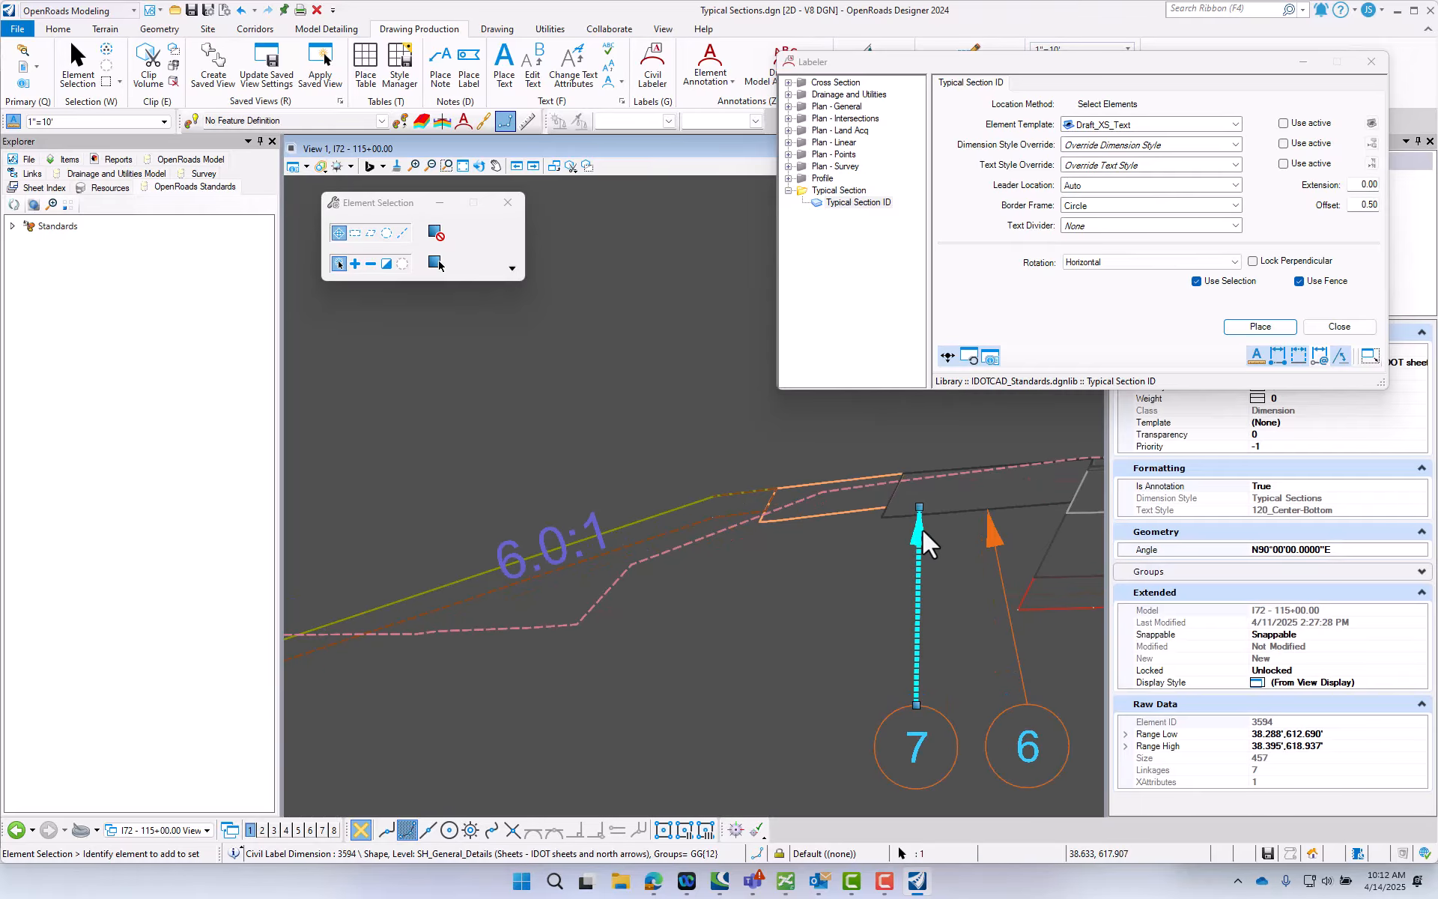
{"action": "scroll", "coordinate": [925, 532], "scroll_direction": "up", "scroll_amount": 4}
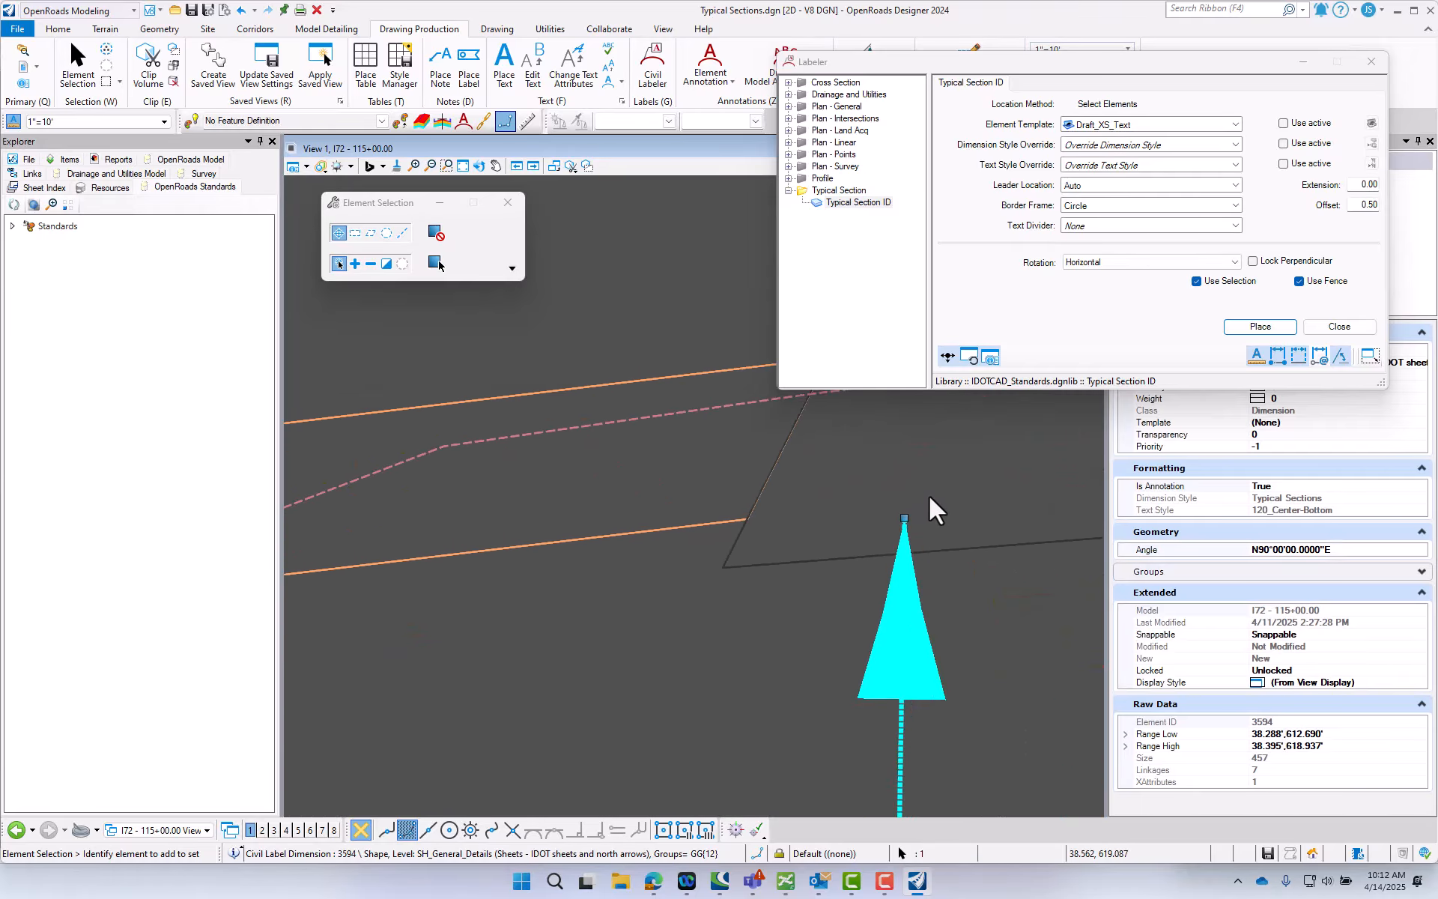
{"action": "left_click", "coordinate": [937, 523]}
{"action": "scroll", "coordinate": [925, 531], "scroll_direction": "down", "scroll_amount": 1}
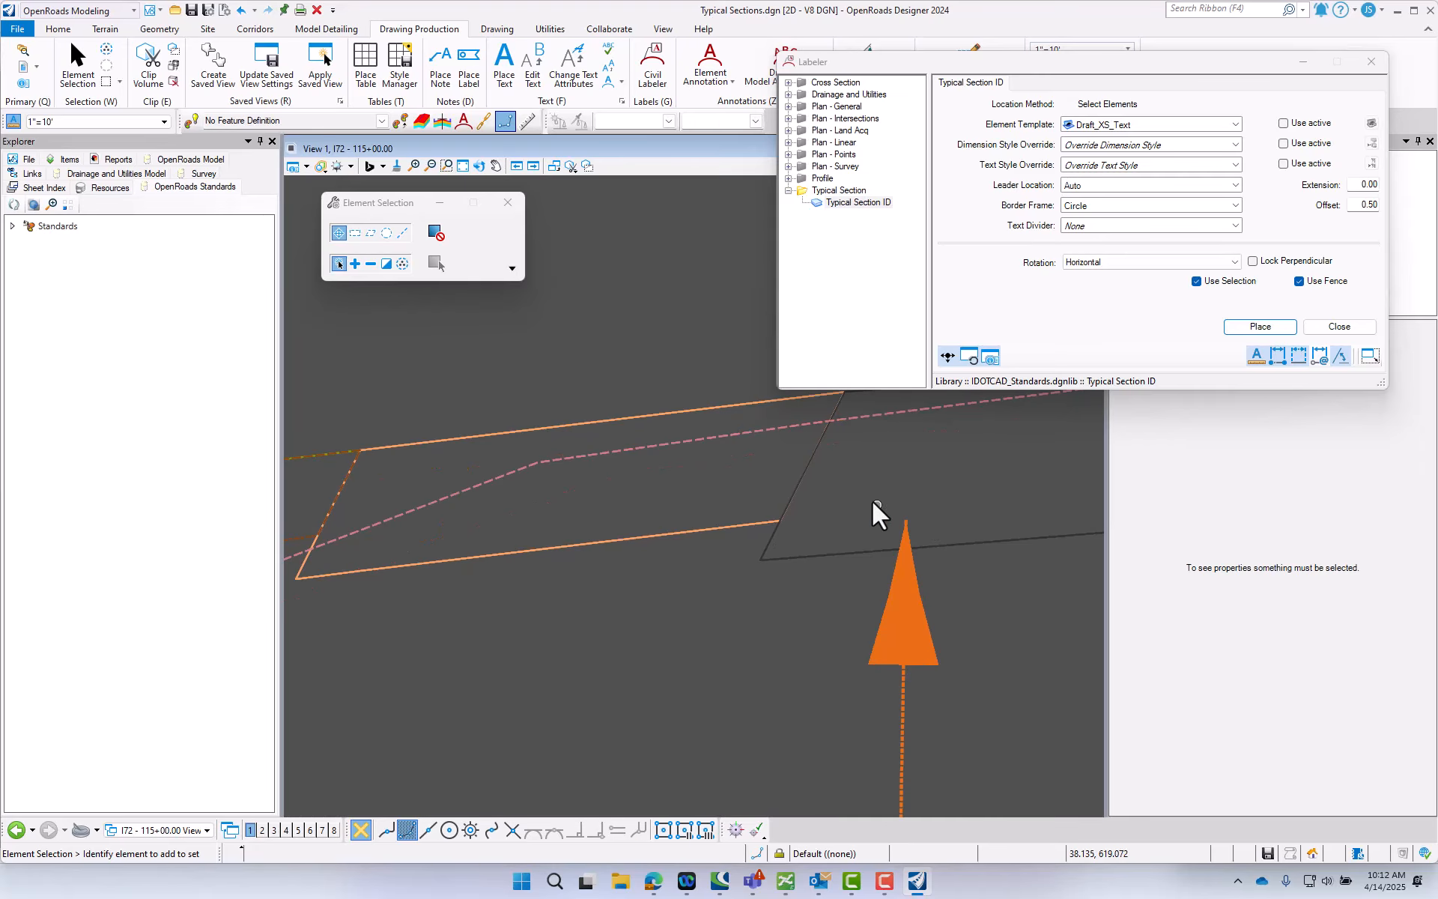
{"action": "left_click_drag", "start_coordinate": [873, 497], "coordinate": [935, 528]}
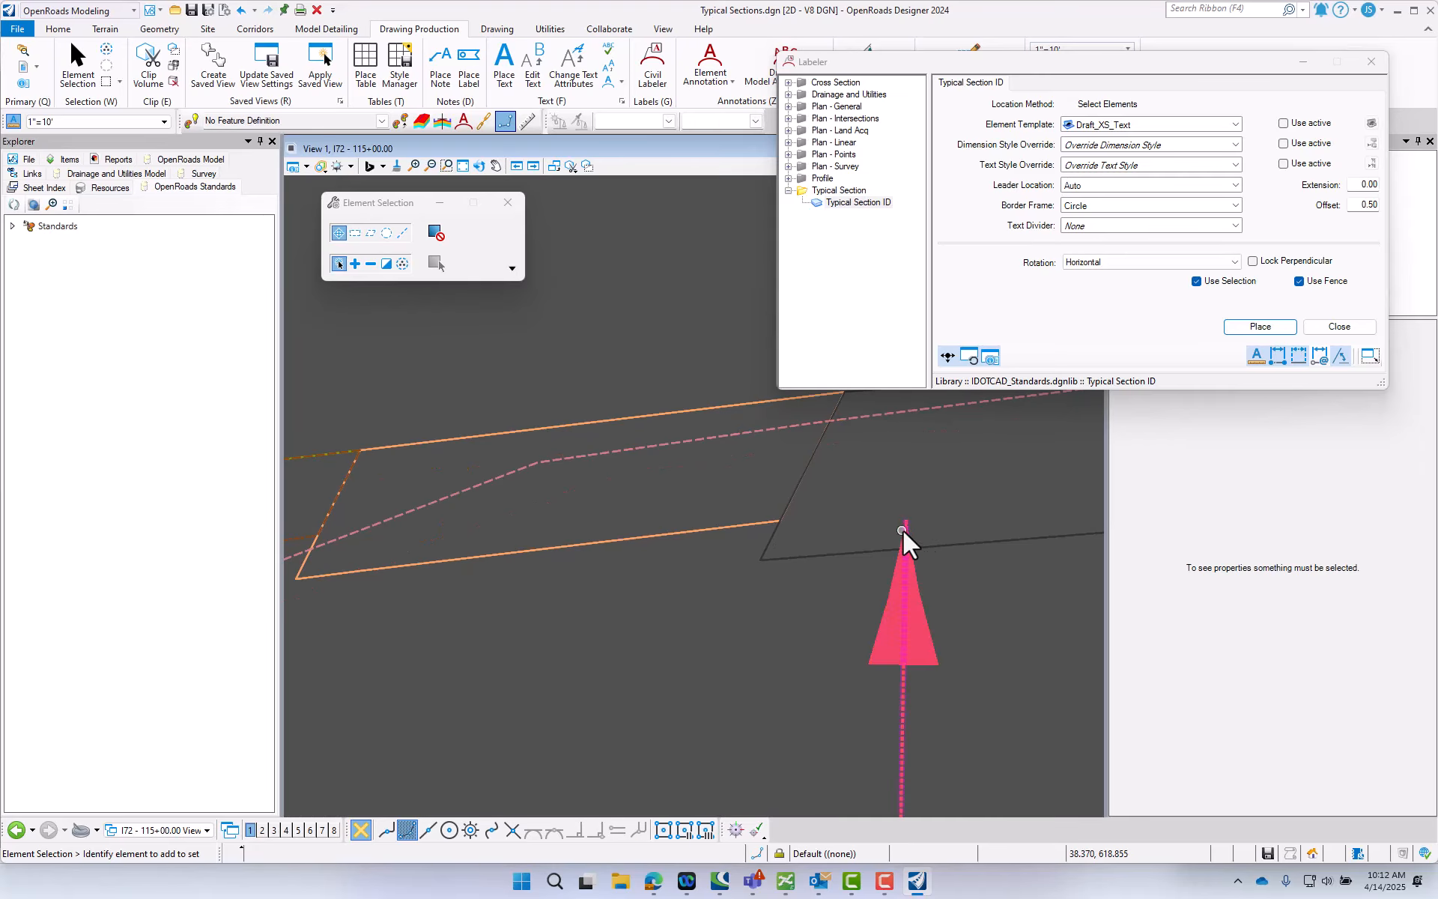
{"action": "left_click", "coordinate": [908, 531]}
{"action": "left_click_drag", "start_coordinate": [908, 530], "coordinate": [663, 519]}
{"action": "left_click", "coordinate": [760, 585]}
- Inspect the pay item and Typical Section Callout properties of the right roadway's right-hand aggregate shoulder, and clear the selection
{"action": "scroll", "coordinate": [641, 515], "scroll_direction": "down", "scroll_amount": 9}
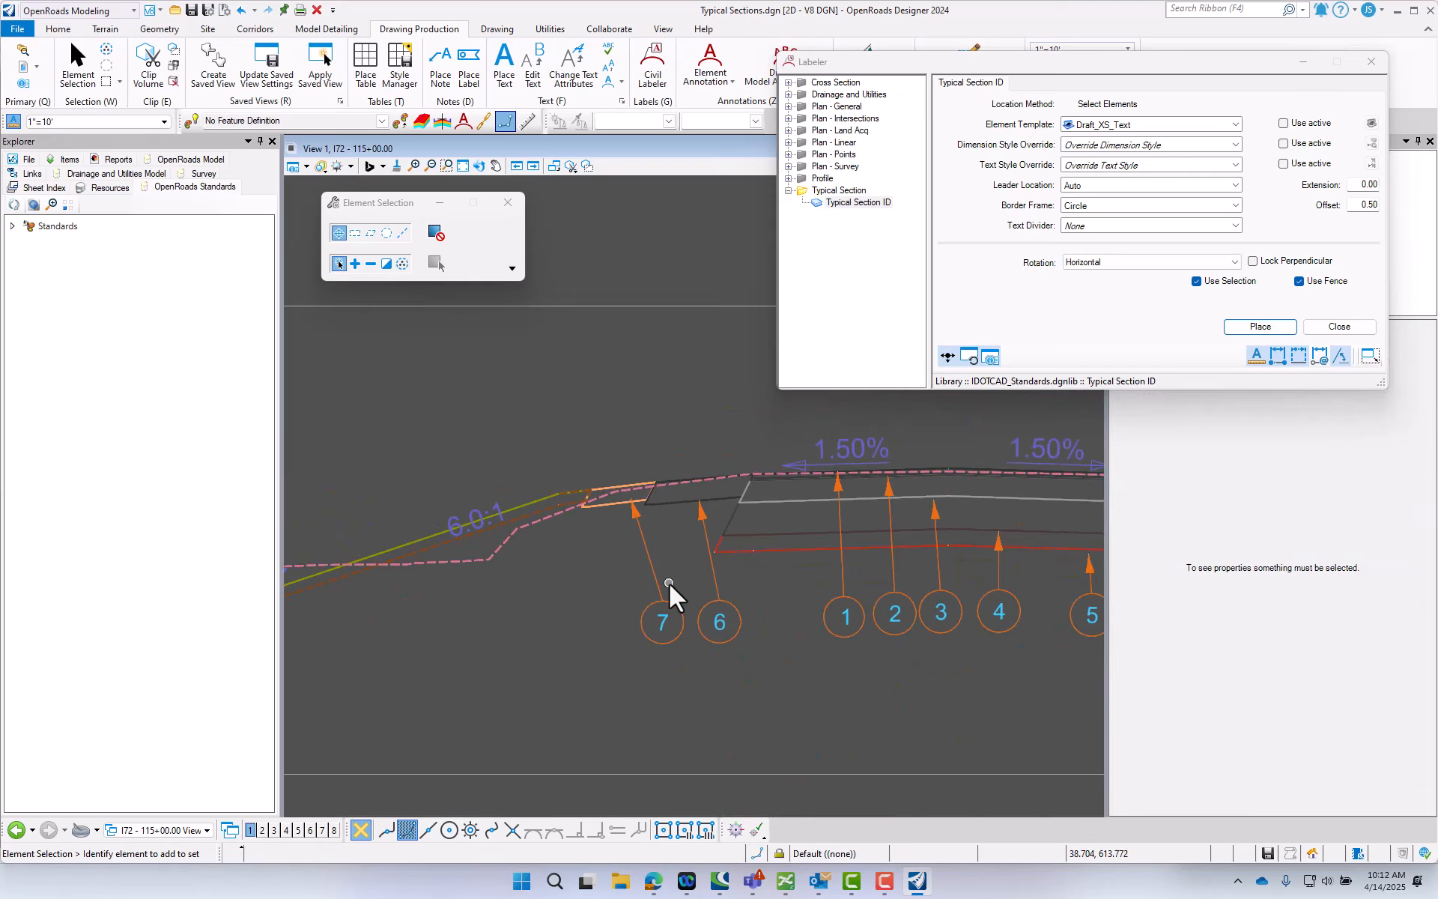
{"action": "scroll", "coordinate": [539, 599], "scroll_direction": "down", "scroll_amount": 2}
{"action": "scroll", "coordinate": [907, 577], "scroll_direction": "up", "scroll_amount": 2}
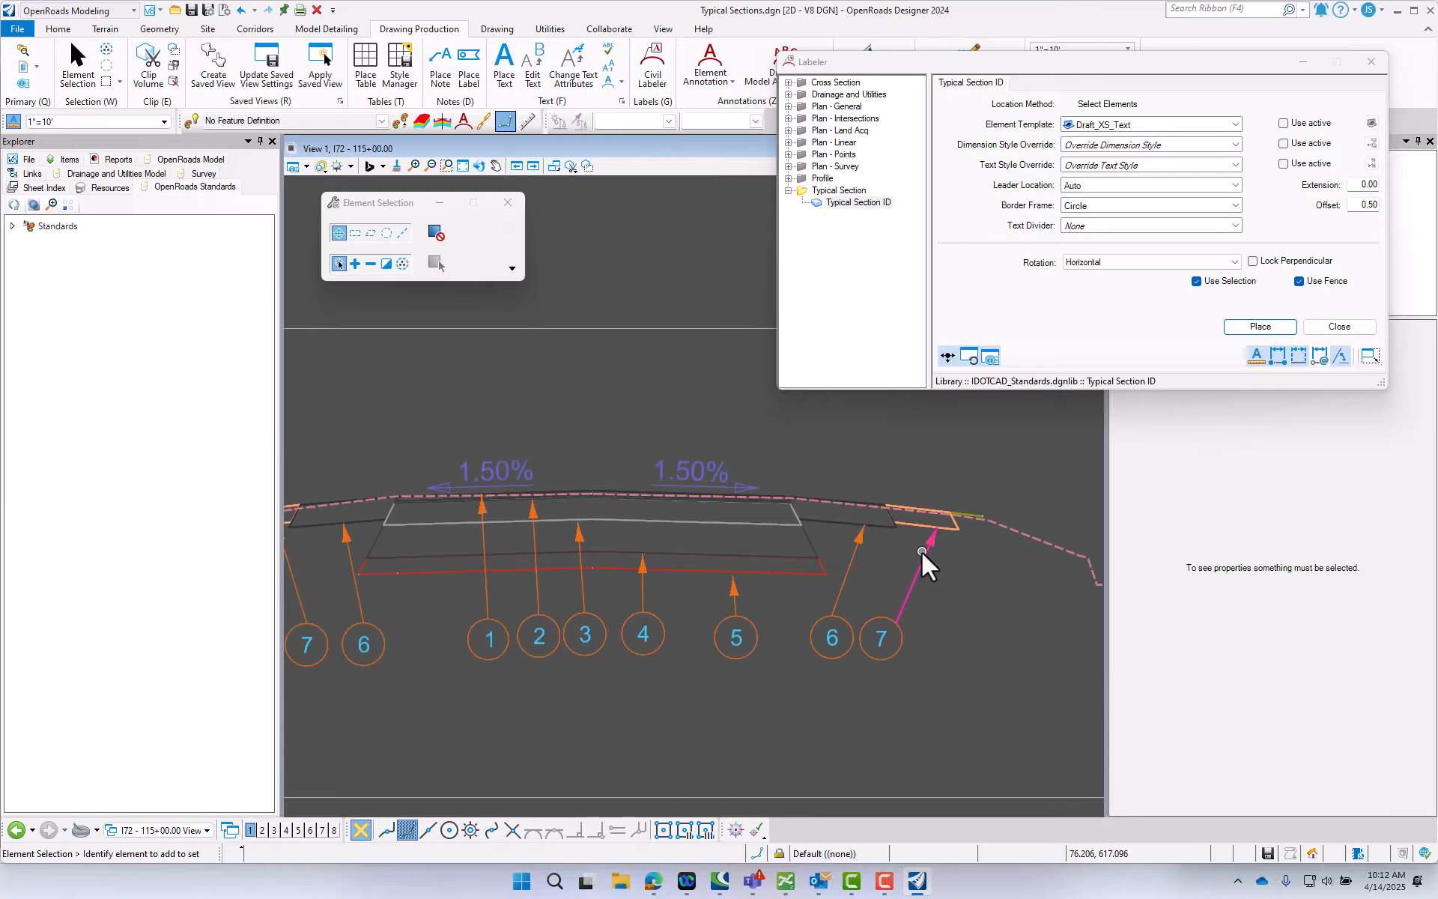
{"action": "left_click", "coordinate": [923, 526]}
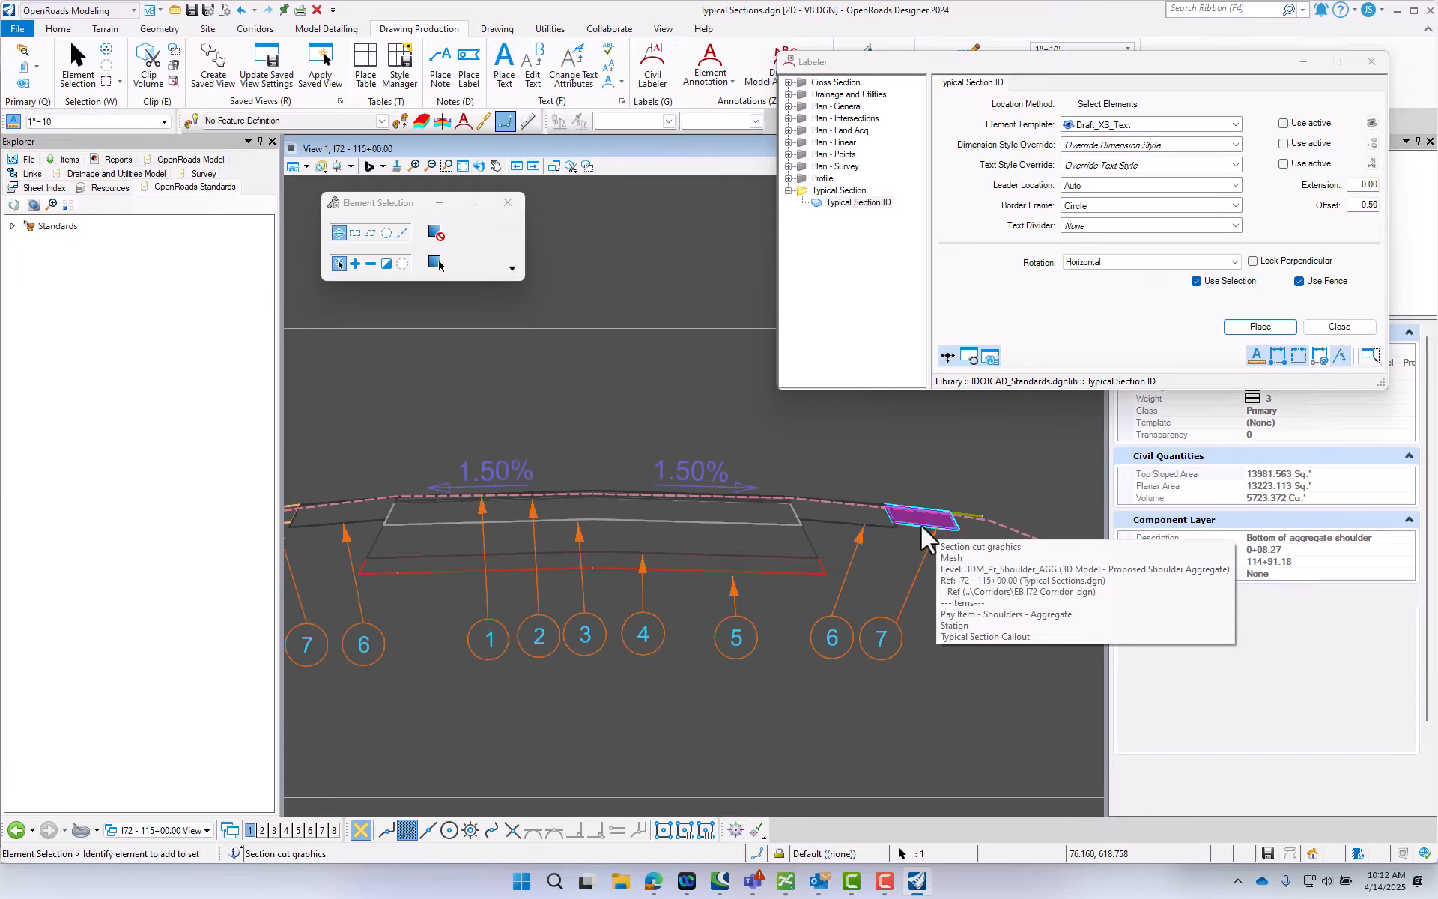
{"action": "scroll", "coordinate": [1266, 749], "scroll_direction": "down", "scroll_amount": 2}
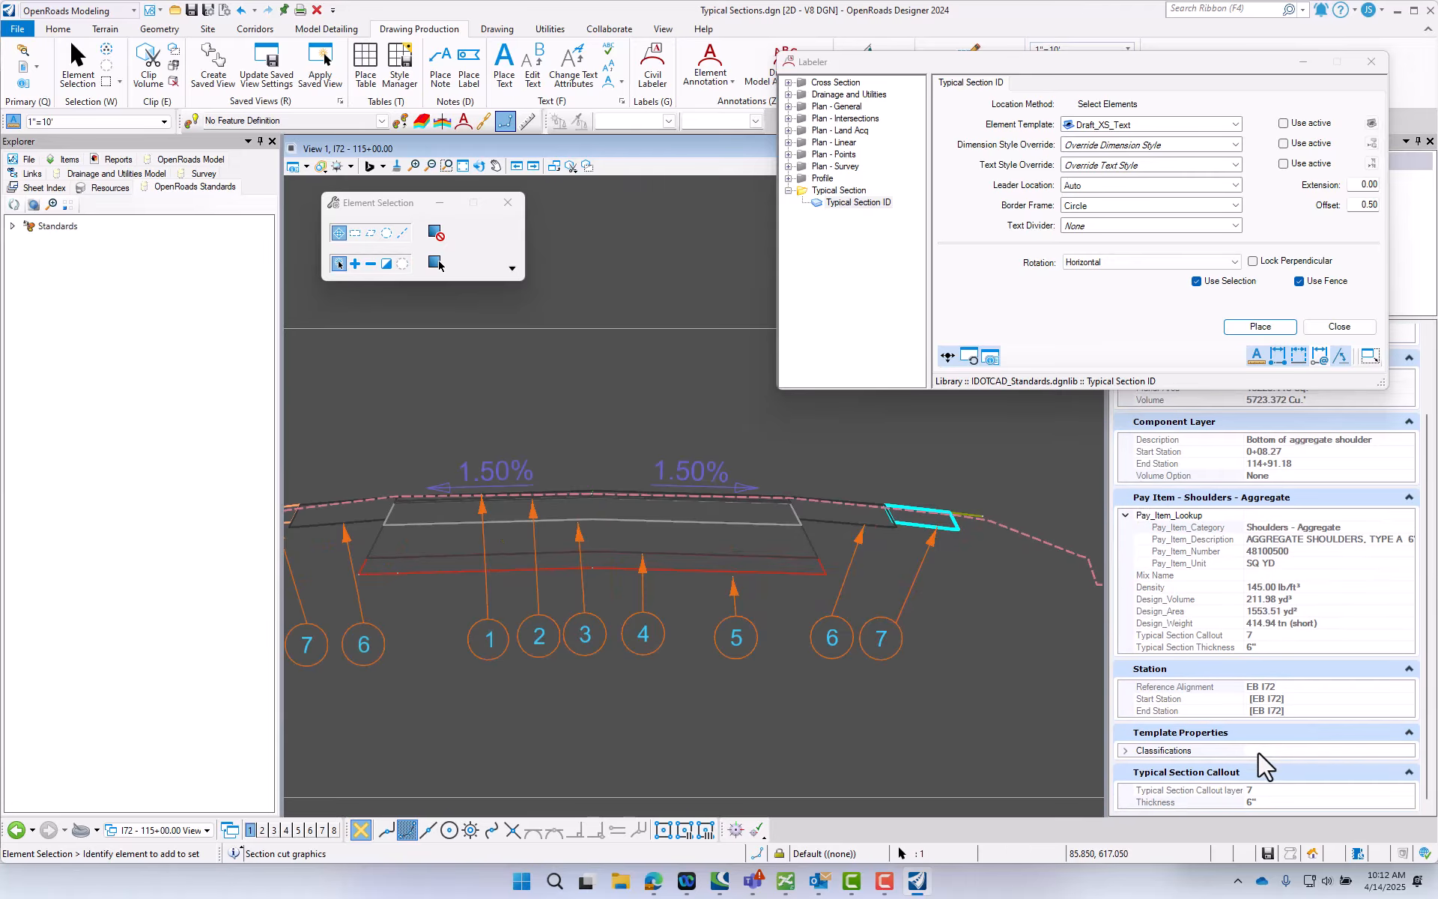
{"action": "left_click", "coordinate": [907, 763]}
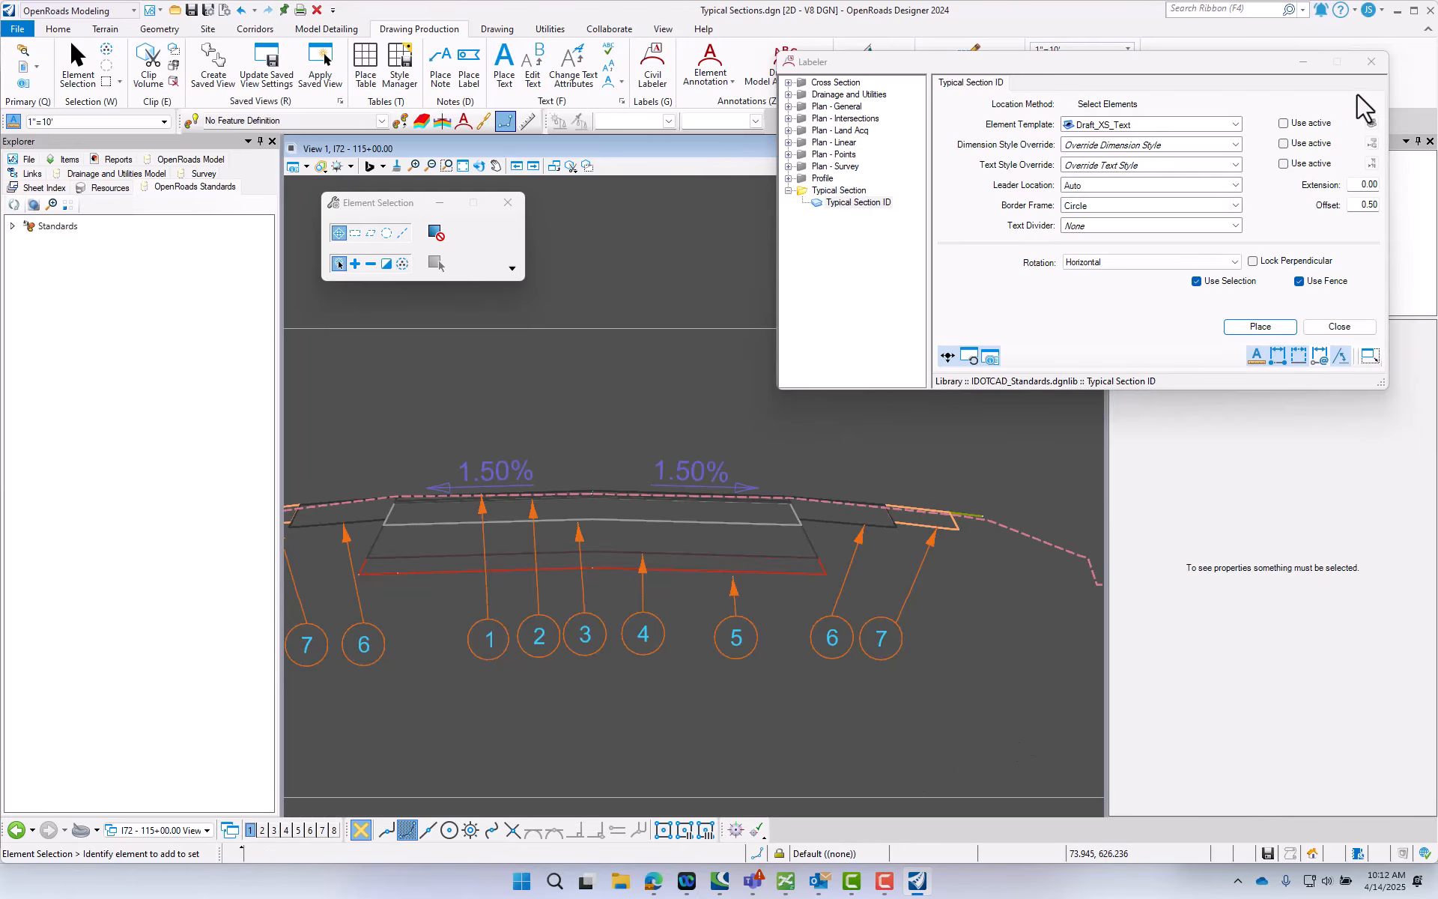
- Close the Labeler and switch to the I72 - 115+00.00 [Sheet] views
{"action": "left_click", "coordinate": [1371, 61]}
{"action": "left_click", "coordinate": [147, 831]}
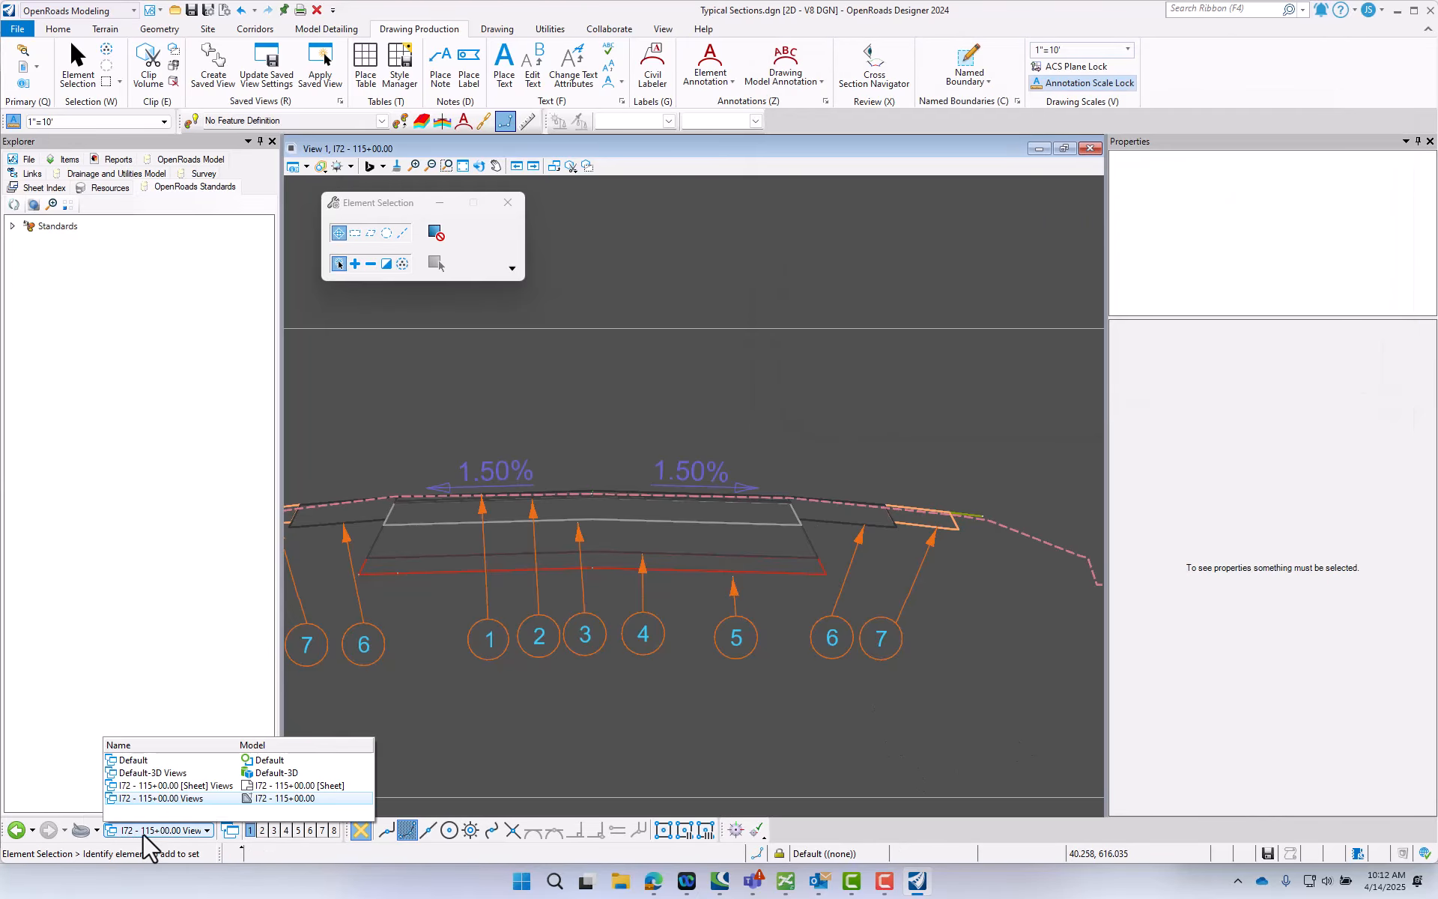
{"action": "left_click", "coordinate": [169, 785]}
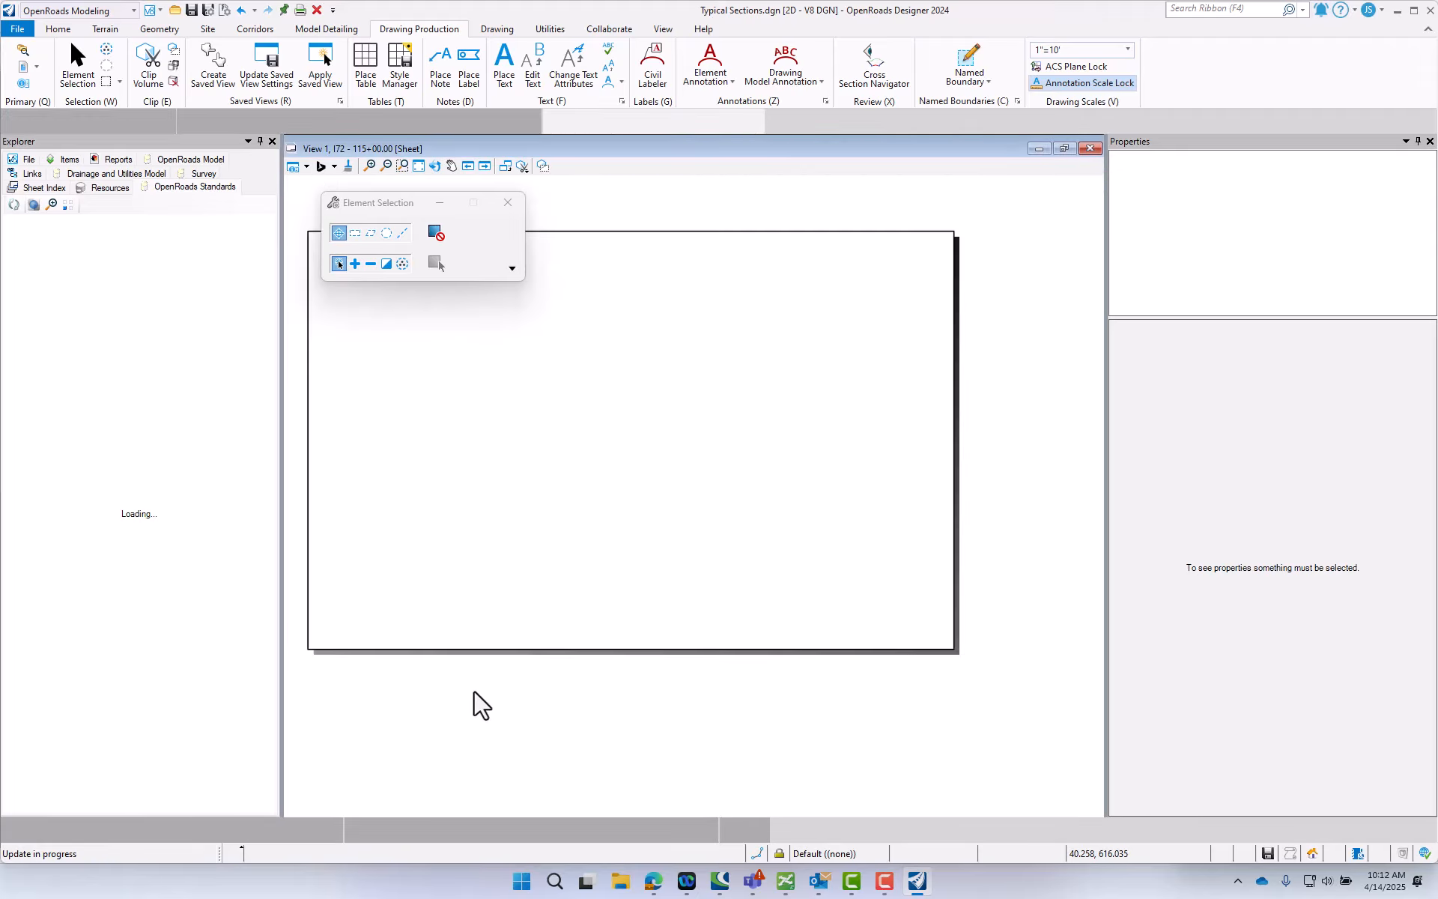
- Examine the Typical Section Legend table and the callouts of both roadways on the typical section sheet
{"action": "scroll", "coordinate": [646, 350], "scroll_direction": "up", "scroll_amount": 3}
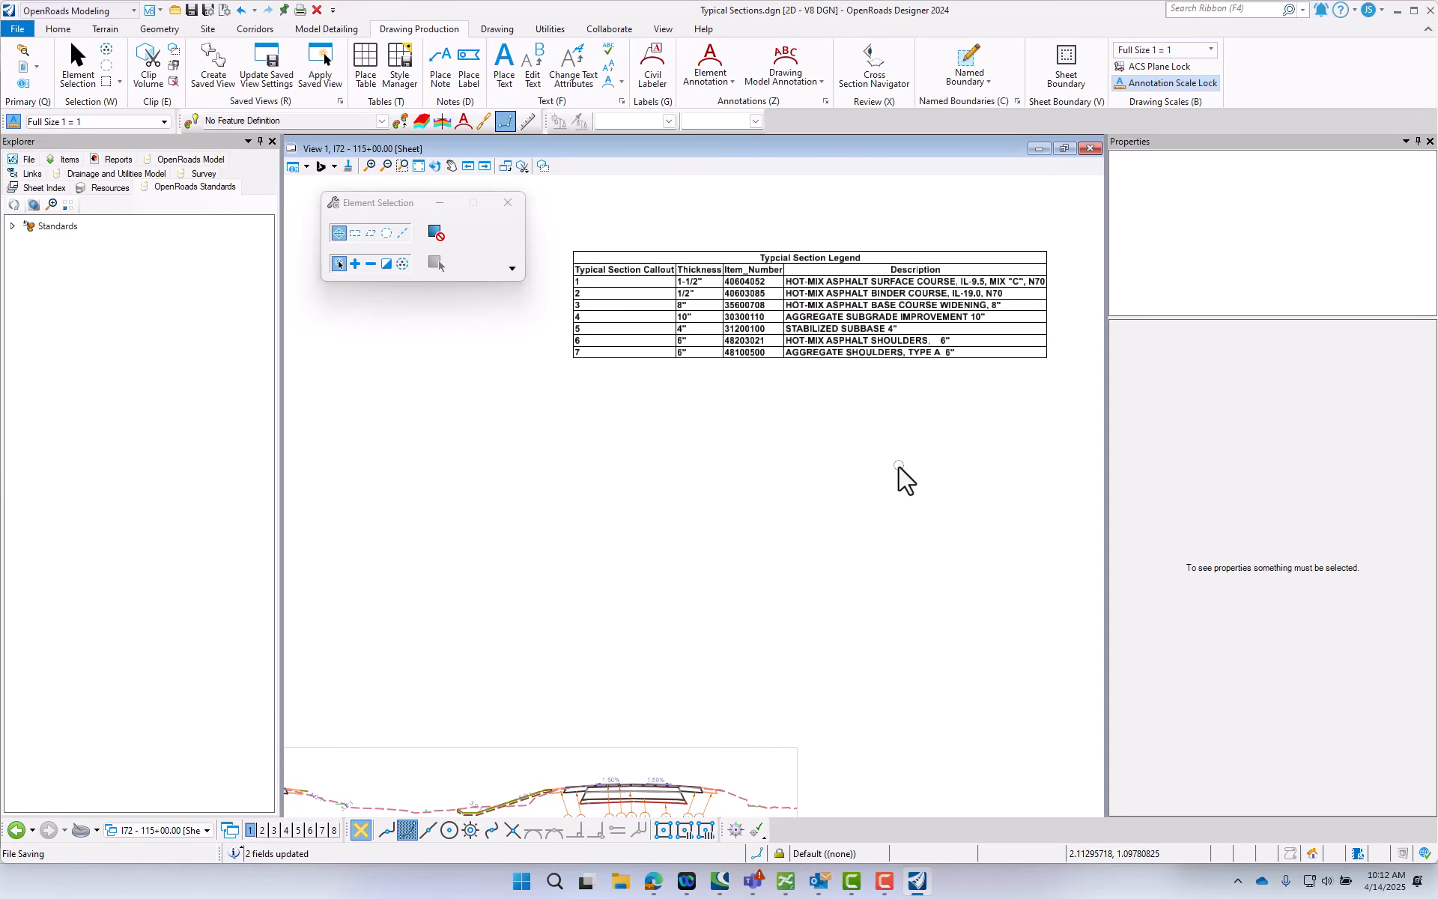
{"action": "scroll", "coordinate": [901, 469], "scroll_direction": "down", "scroll_amount": 2}
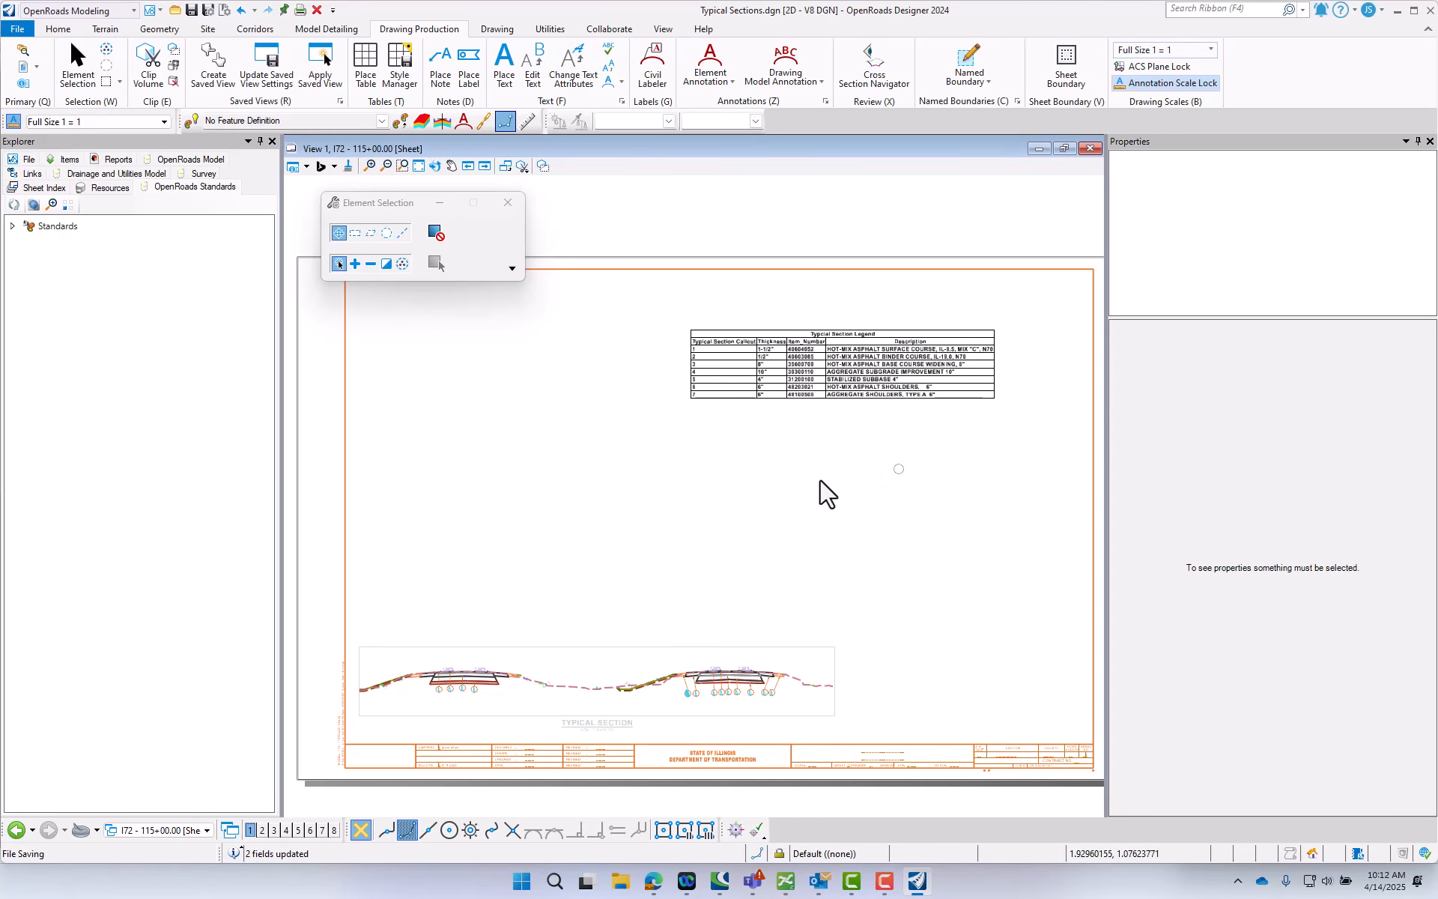
{"action": "scroll", "coordinate": [684, 710], "scroll_direction": "up", "scroll_amount": 4}
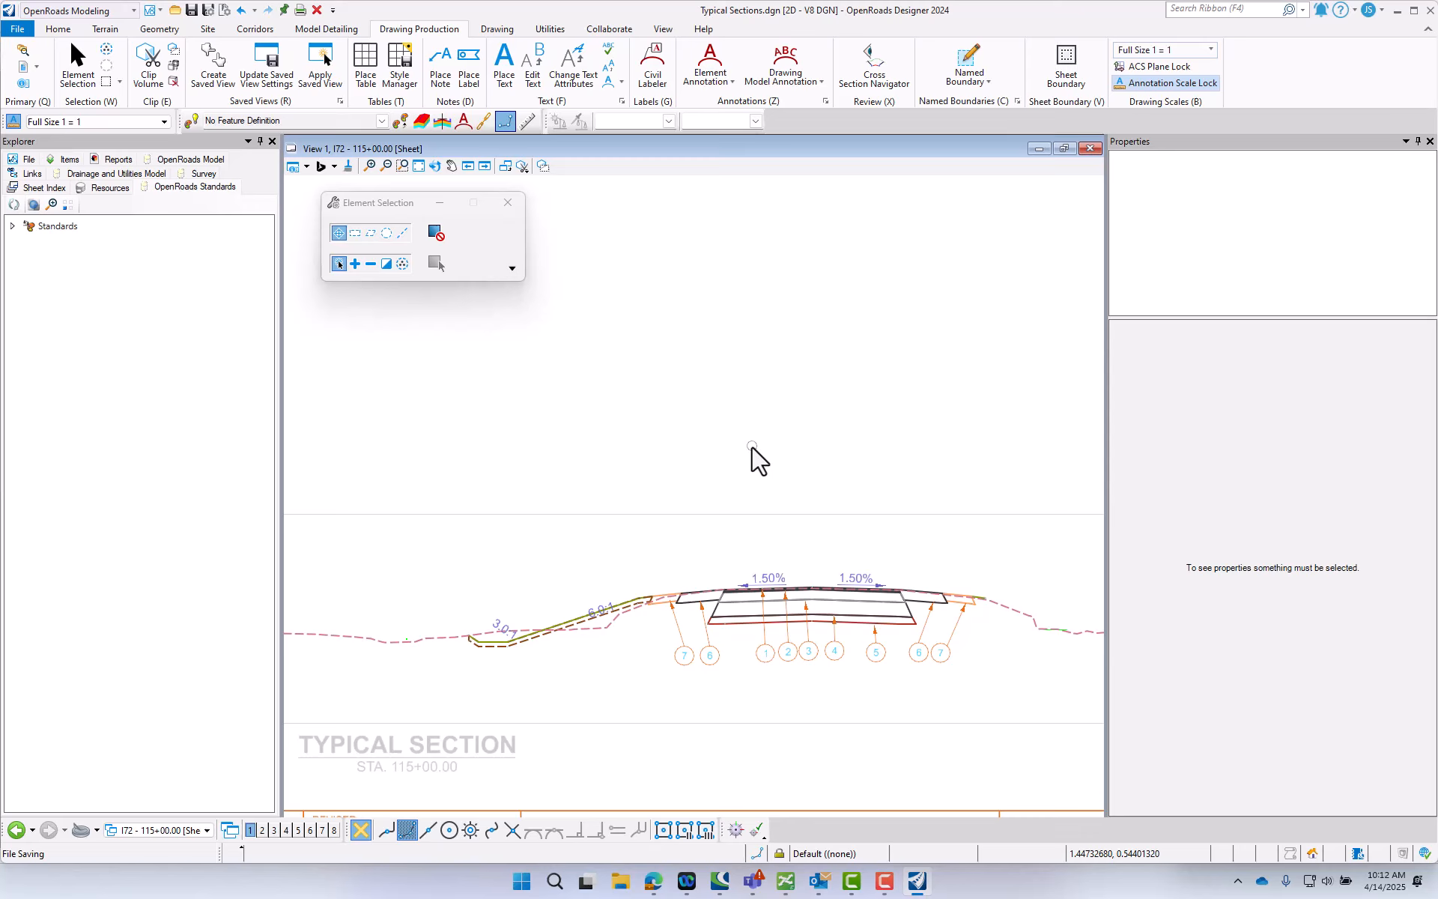
{"action": "scroll", "coordinate": [755, 453], "scroll_direction": "down", "scroll_amount": 2}
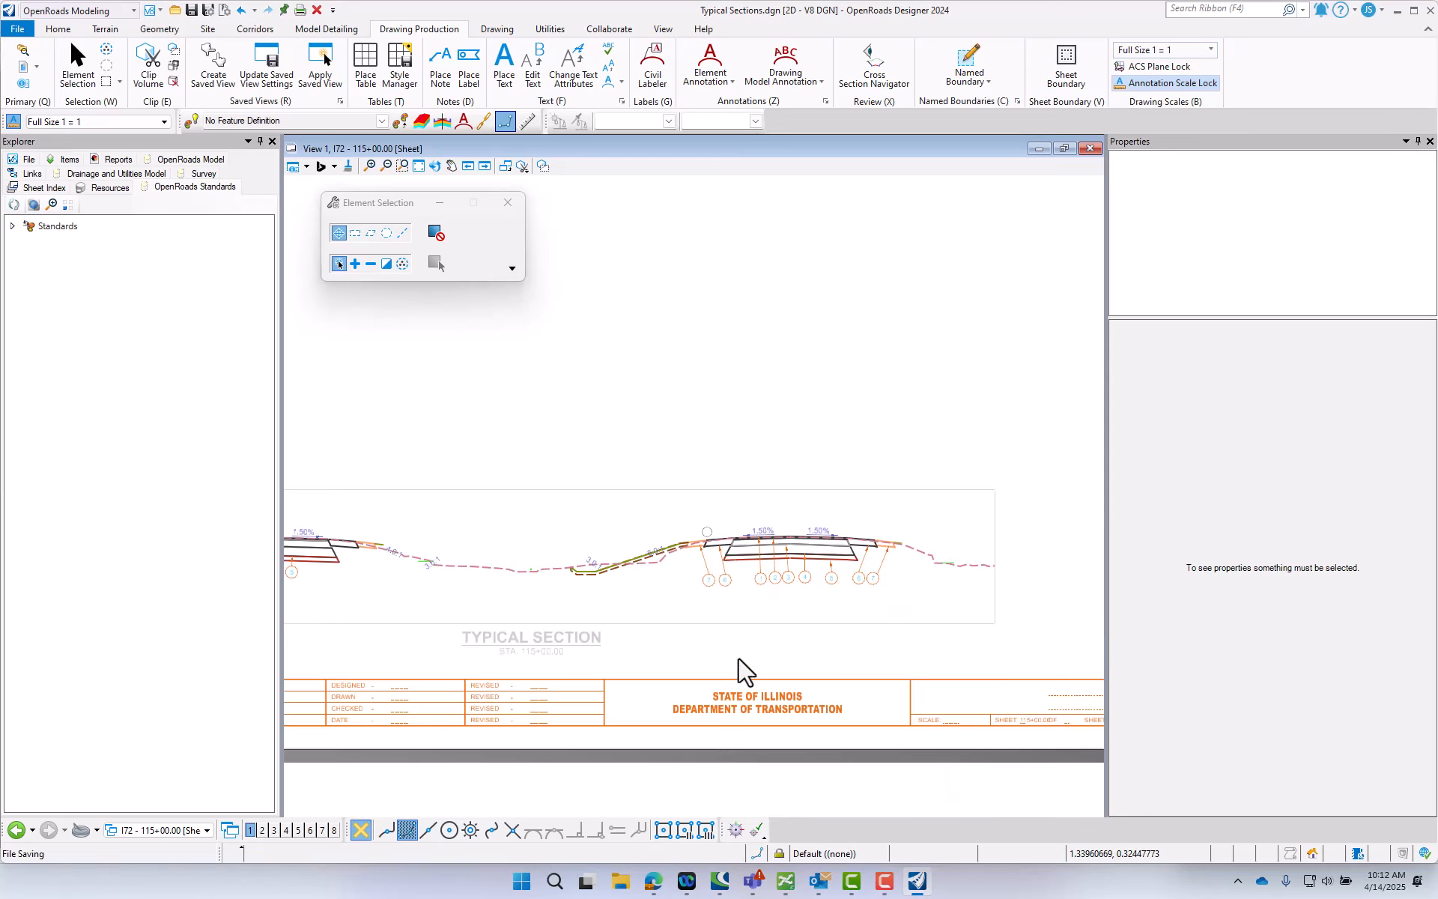
{"action": "scroll", "coordinate": [738, 480], "scroll_direction": "down", "scroll_amount": 1}
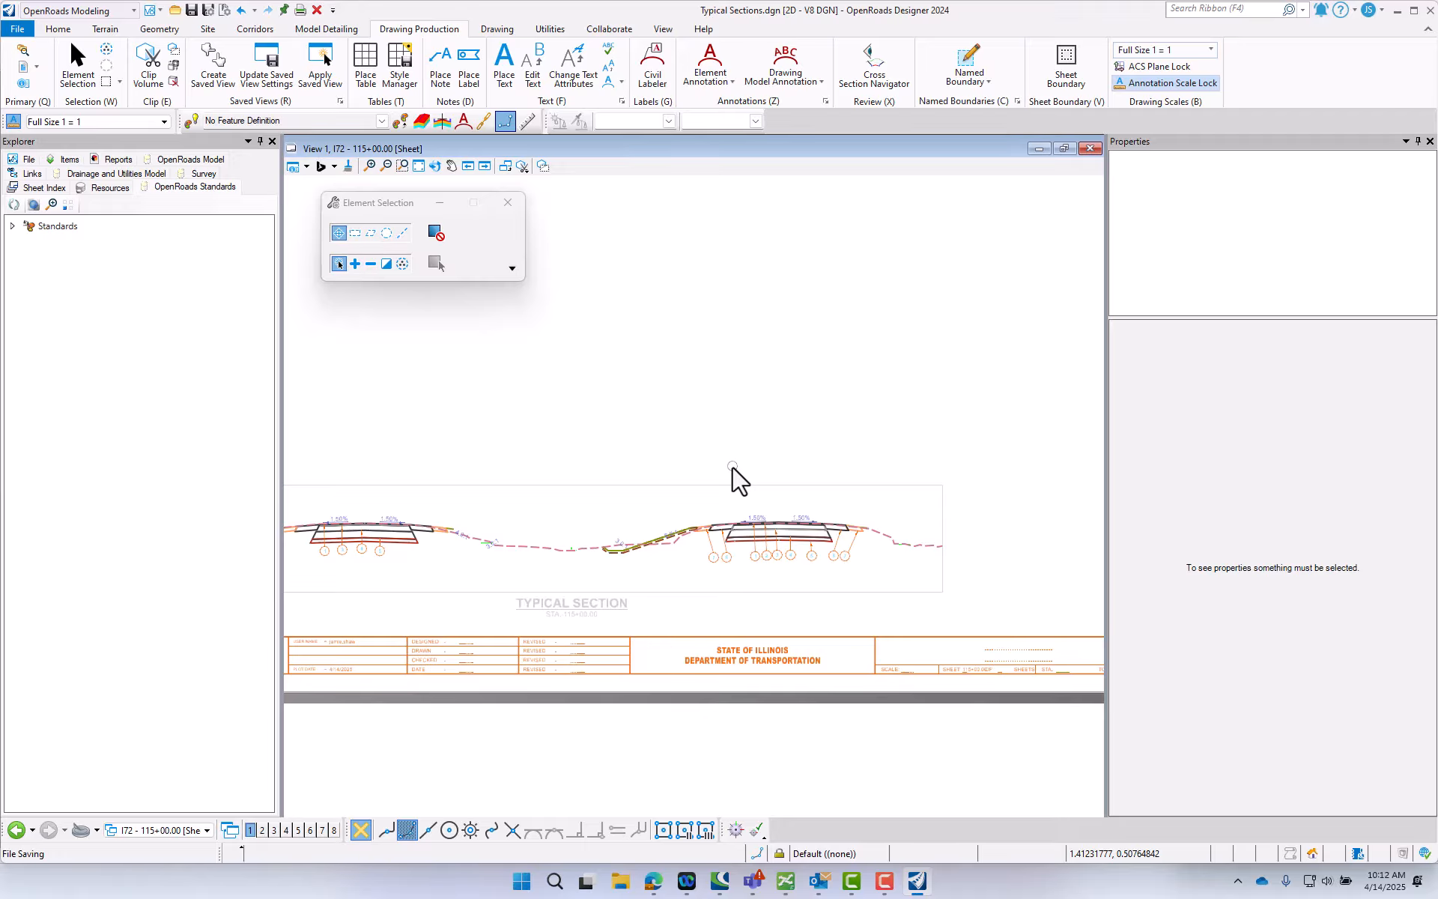
{"action": "scroll", "coordinate": [738, 479], "scroll_direction": "down", "scroll_amount": 1}
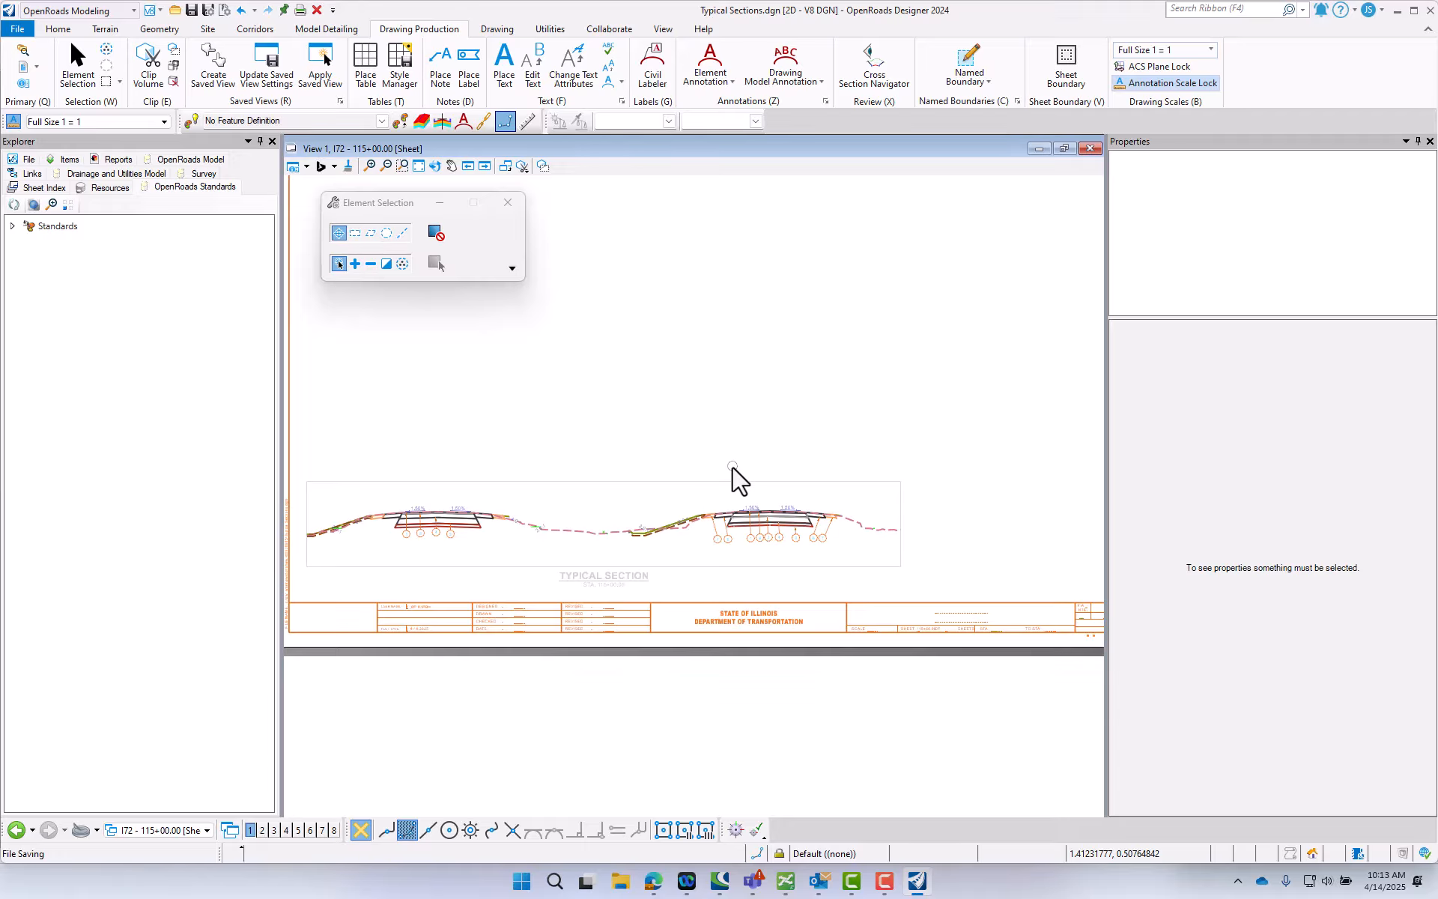